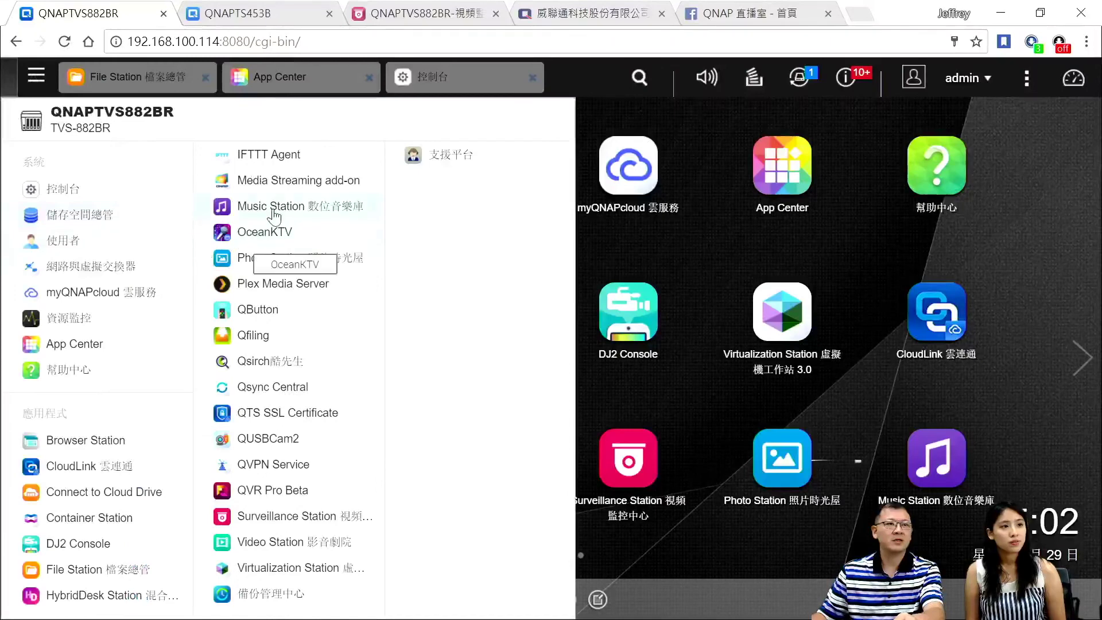
Step: Open the HybridDesk Station page in the Control Panel and browse its list of HD Station apps
{"action": "left_click", "coordinate": [109, 596]}
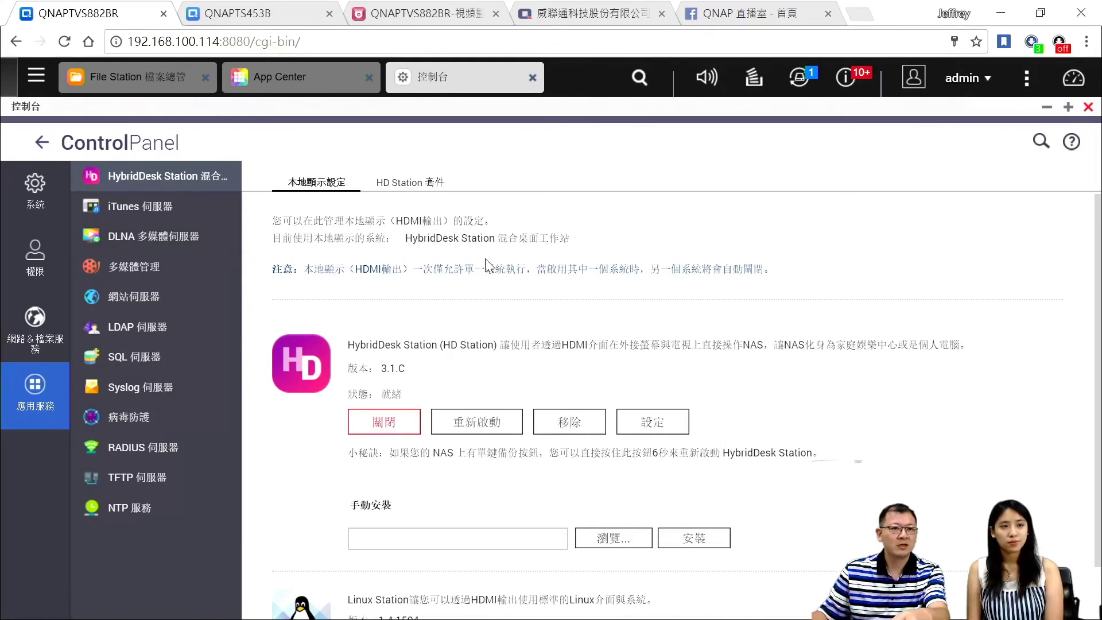
{"action": "scroll", "coordinate": [488, 290], "scroll_direction": "down", "scroll_amount": 1}
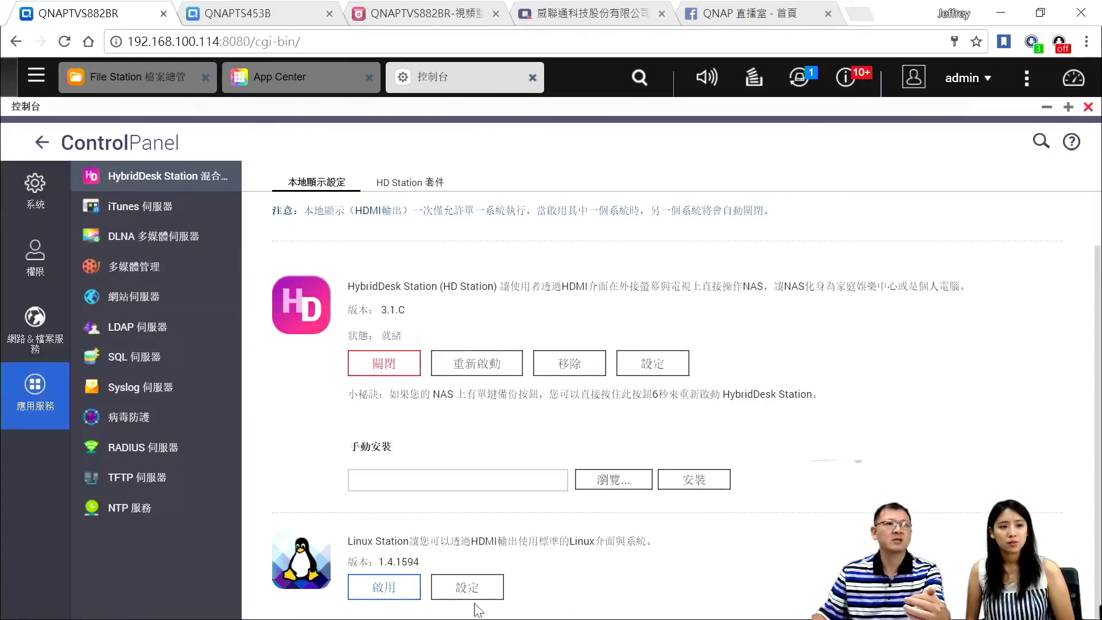
{"action": "left_click", "coordinate": [421, 184]}
{"action": "scroll", "coordinate": [652, 396], "scroll_direction": "down", "scroll_amount": 8}
{"action": "scroll", "coordinate": [652, 400], "scroll_direction": "down", "scroll_amount": 15}
{"action": "scroll", "coordinate": [653, 411], "scroll_direction": "up", "scroll_amount": 5}
{"action": "scroll", "coordinate": [653, 412], "scroll_direction": "up", "scroll_amount": 6}
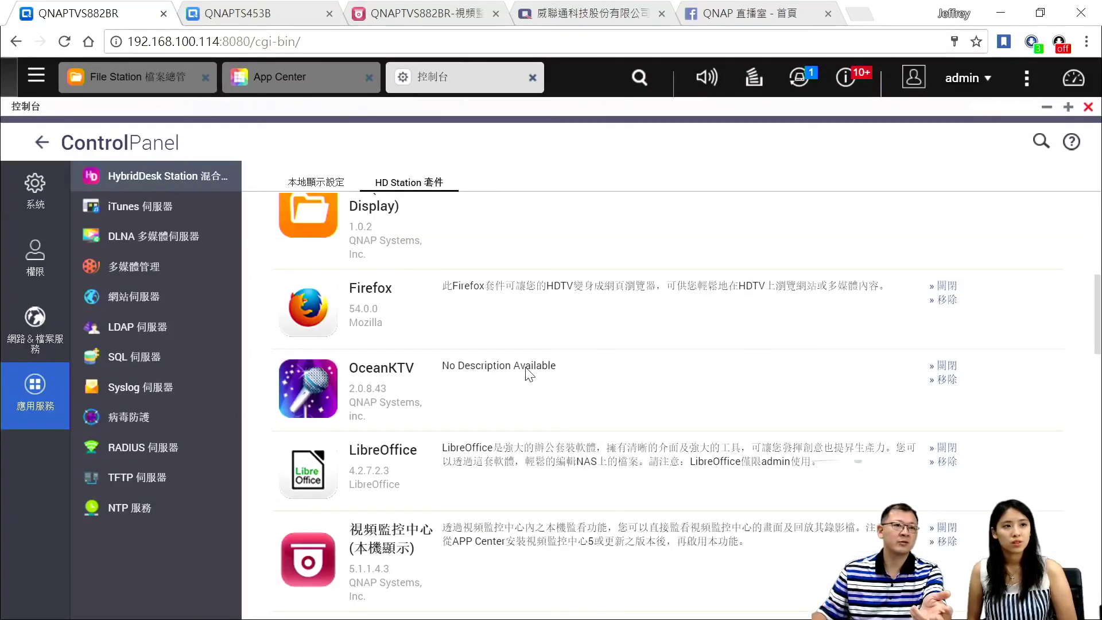
Step: Return to the local display settings and review the output resolutions offered for HybridDesk Station, closing its settings without applying changes
{"action": "left_click", "coordinate": [317, 182]}
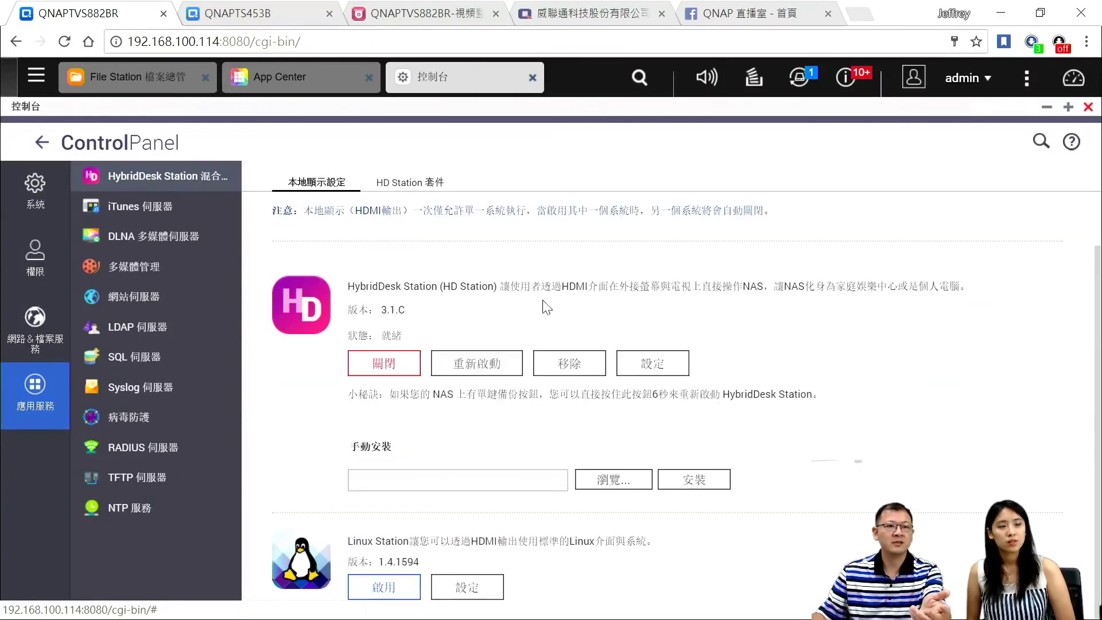
{"action": "left_click", "coordinate": [659, 370]}
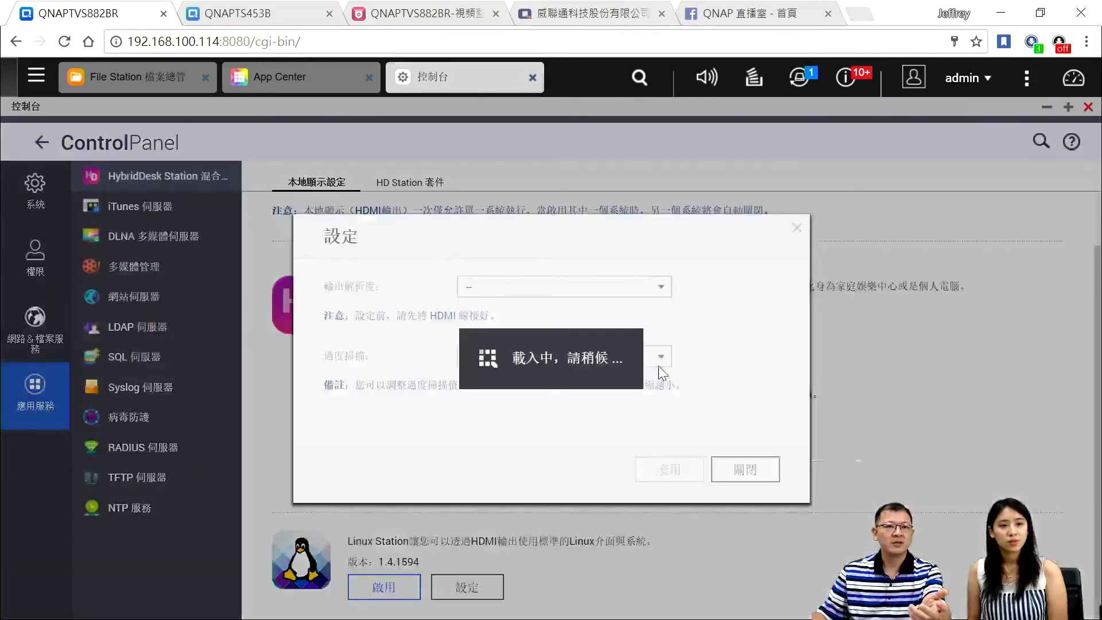
{"action": "left_click", "coordinate": [624, 295]}
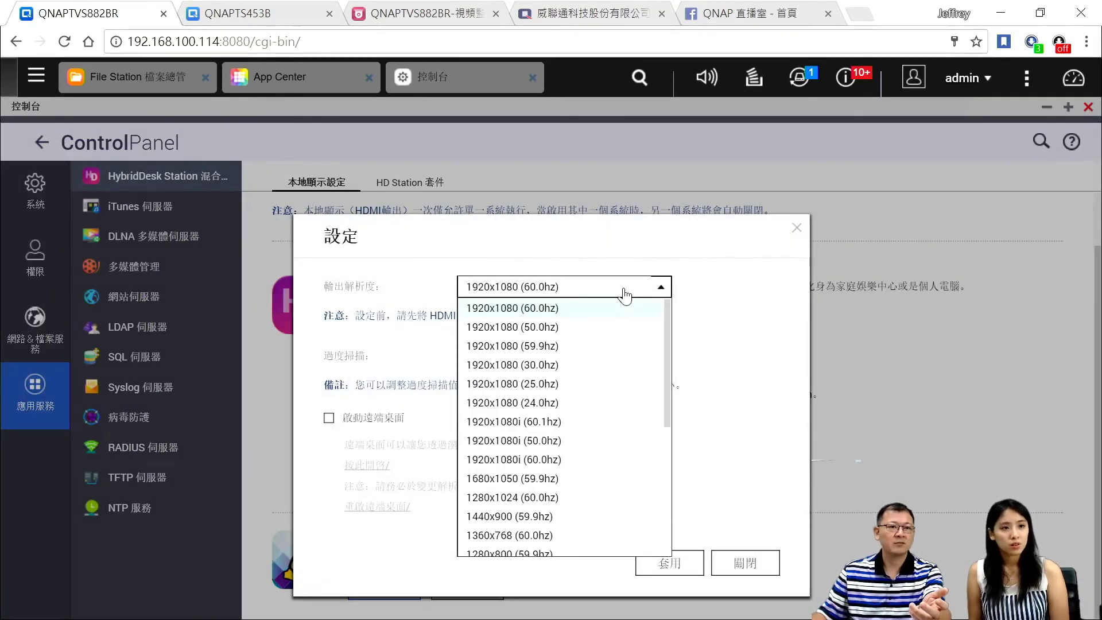
{"action": "scroll", "coordinate": [607, 437], "scroll_direction": "down", "scroll_amount": 4}
{"action": "scroll", "coordinate": [607, 441], "scroll_direction": "up", "scroll_amount": 5}
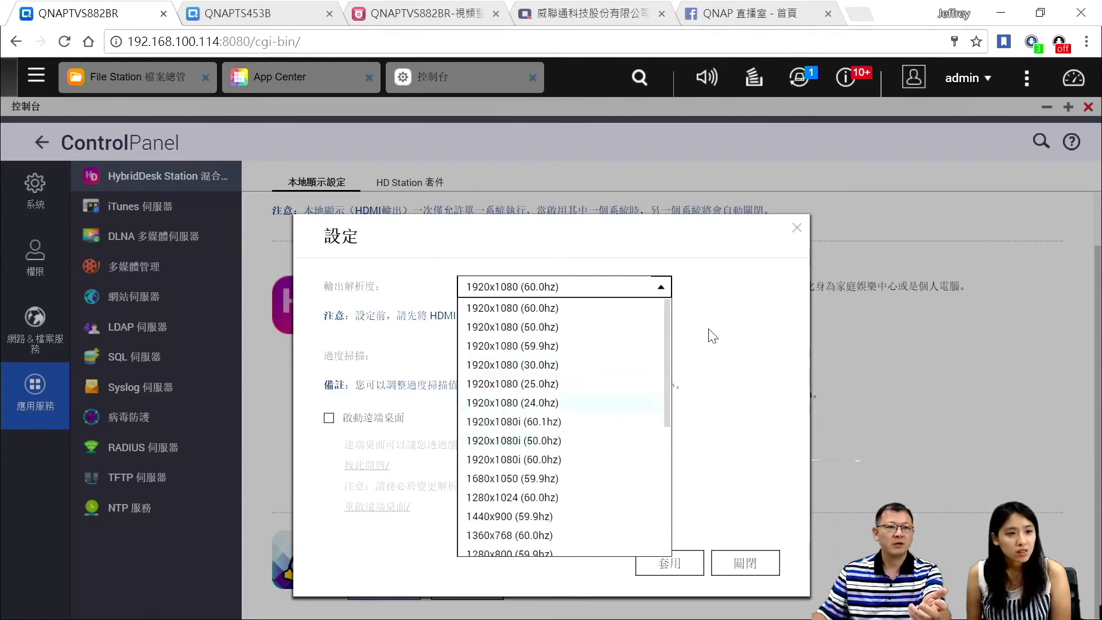
{"action": "left_click", "coordinate": [736, 322]}
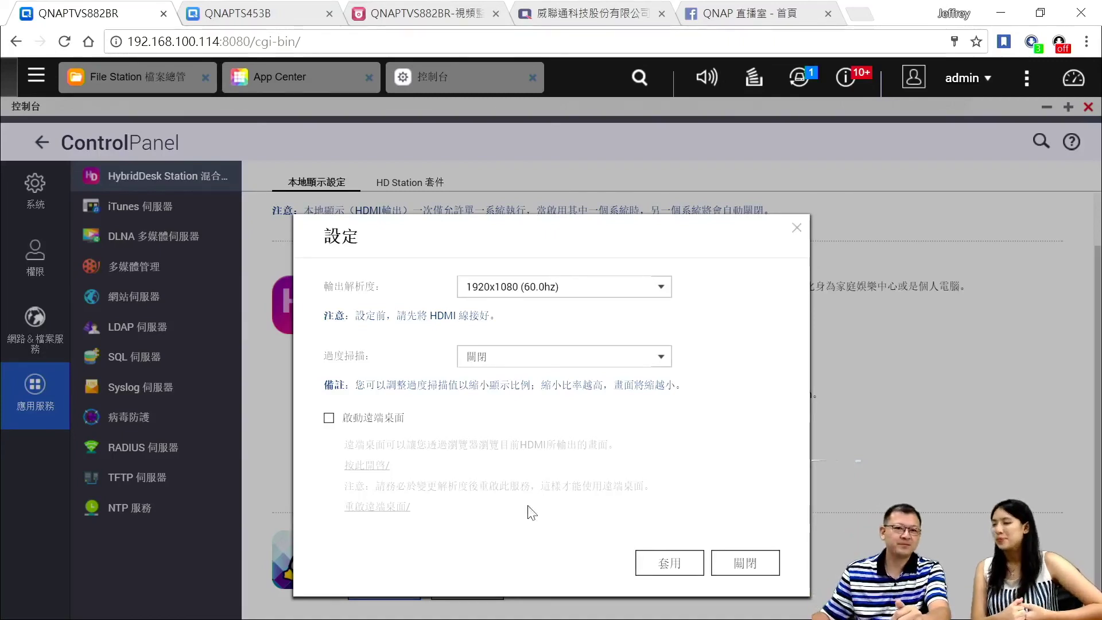
{"action": "left_click", "coordinate": [747, 563]}
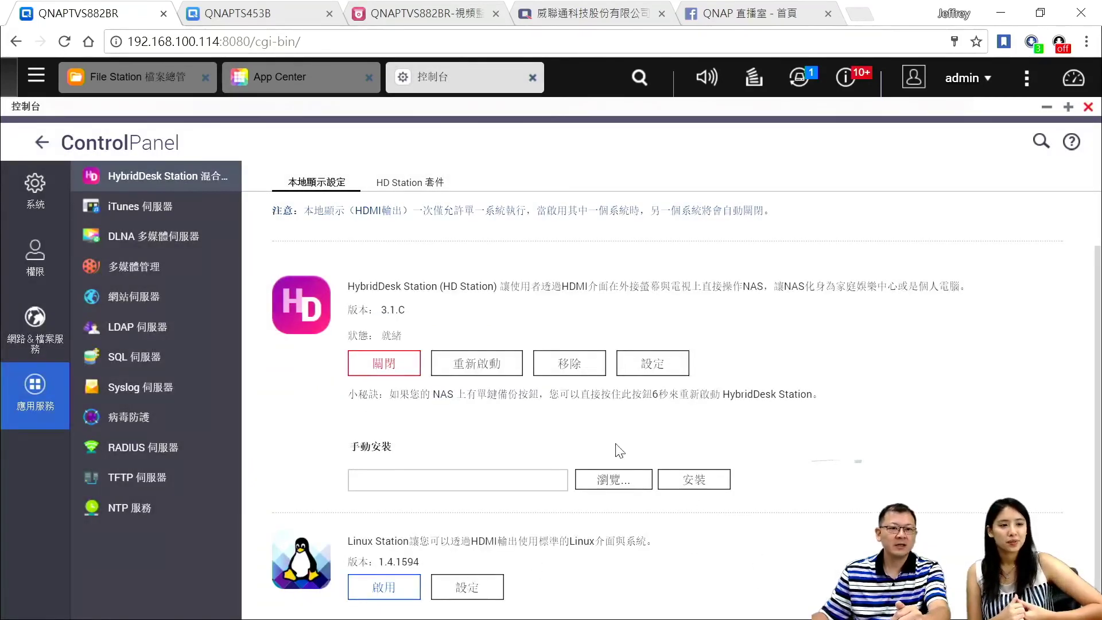
Step: Reopen the HybridDesk Station settings to view the overscan percentages, and close them without applying changes
{"action": "left_click", "coordinate": [653, 365]}
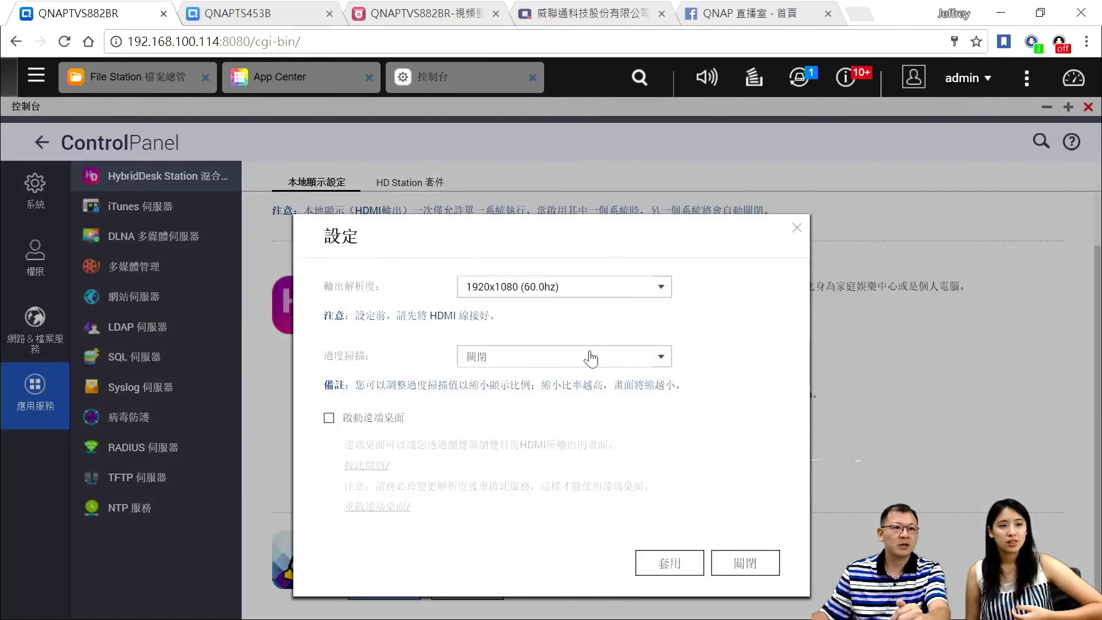
{"action": "left_click", "coordinate": [660, 359]}
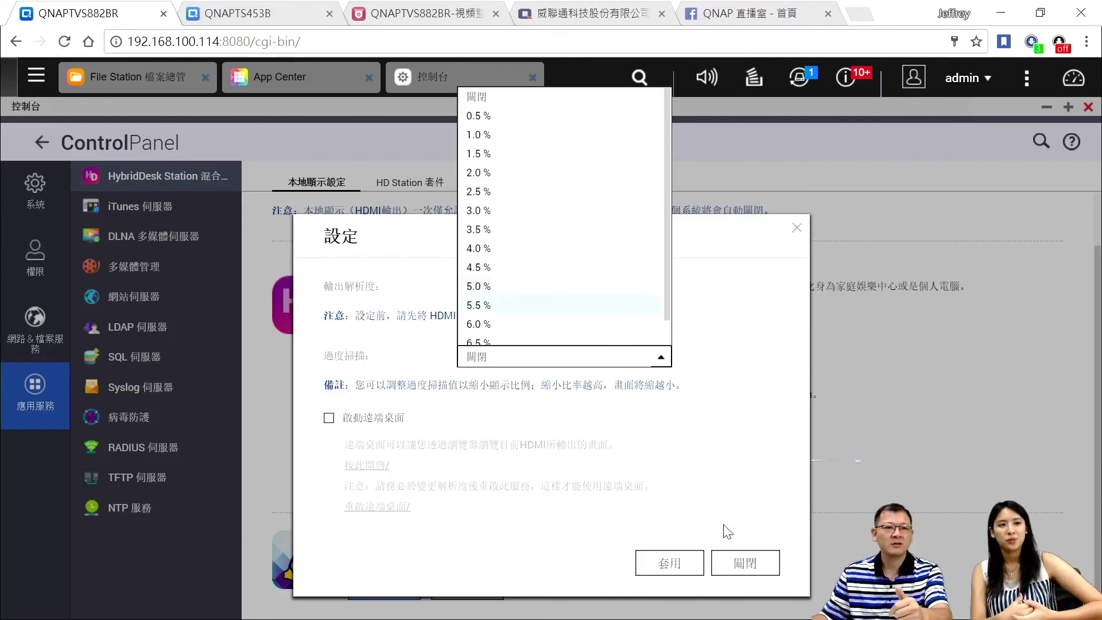
{"action": "left_click", "coordinate": [757, 545]}
{"action": "left_click", "coordinate": [749, 561]}
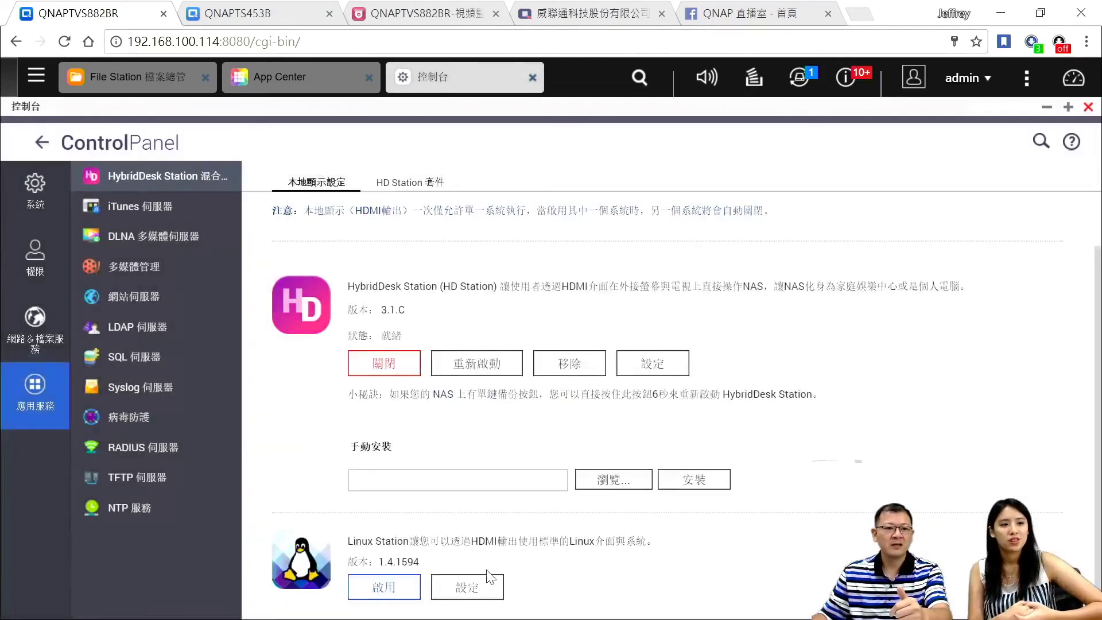
Step: Try to open the Linux Station settings from the local display page
{"action": "left_click", "coordinate": [468, 588]}
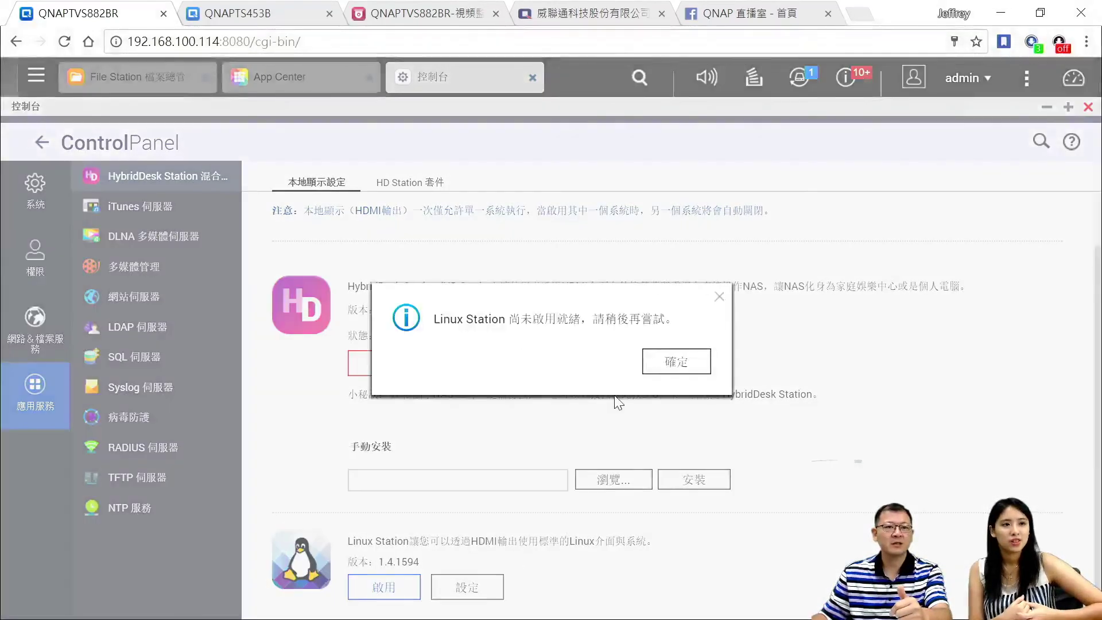
{"action": "left_click", "coordinate": [686, 363]}
Step: Switch to the QNAPTS453B NAS and examine the display, network, optical drive and remote connection settings of Linux Station's Ubuntu 16.04
{"action": "left_click", "coordinate": [275, 17]}
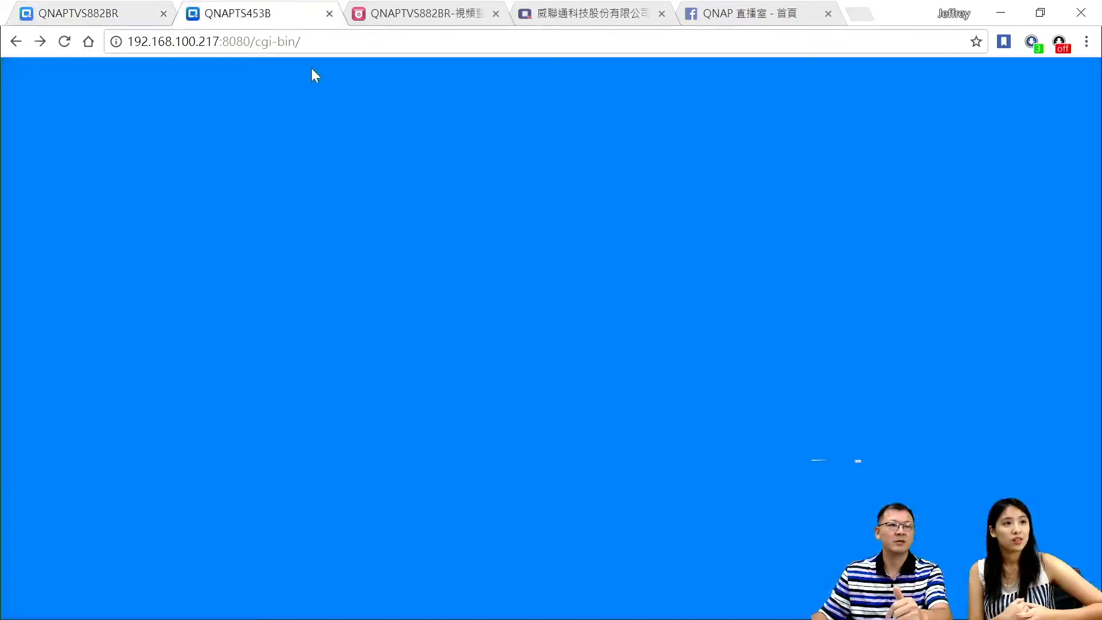
{"action": "scroll", "coordinate": [632, 436], "scroll_direction": "down", "scroll_amount": 2}
{"action": "scroll", "coordinate": [712, 425], "scroll_direction": "up", "scroll_amount": 2}
{"action": "scroll", "coordinate": [706, 437], "scroll_direction": "down", "scroll_amount": 2}
{"action": "scroll", "coordinate": [574, 479], "scroll_direction": "up", "scroll_amount": 2}
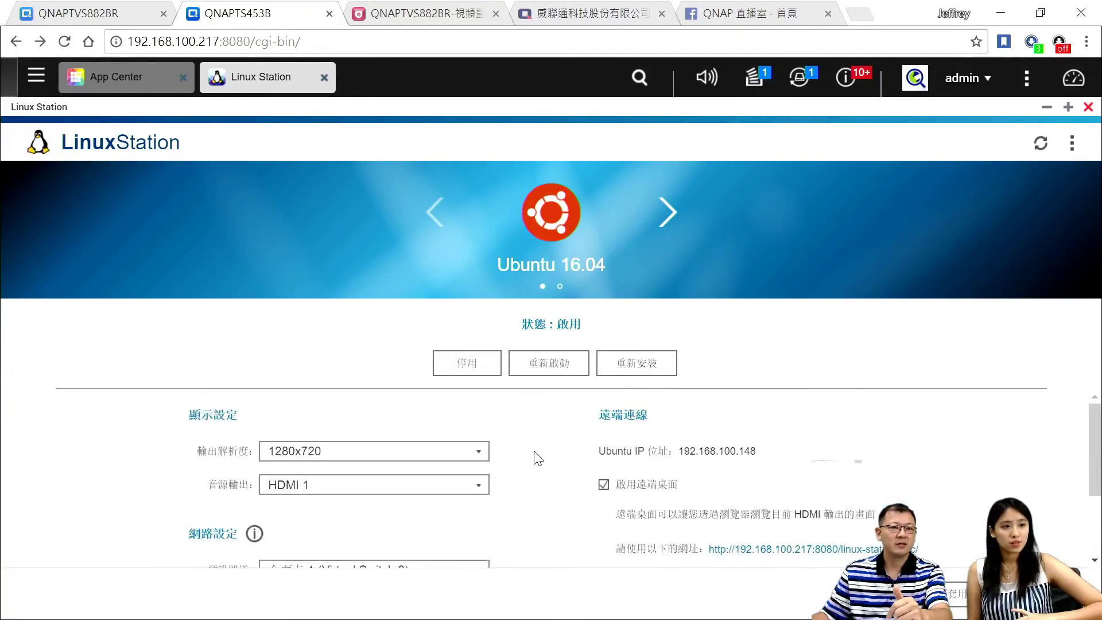
{"action": "scroll", "coordinate": [534, 455], "scroll_direction": "down", "scroll_amount": 2}
{"action": "scroll", "coordinate": [414, 458], "scroll_direction": "up", "scroll_amount": 2}
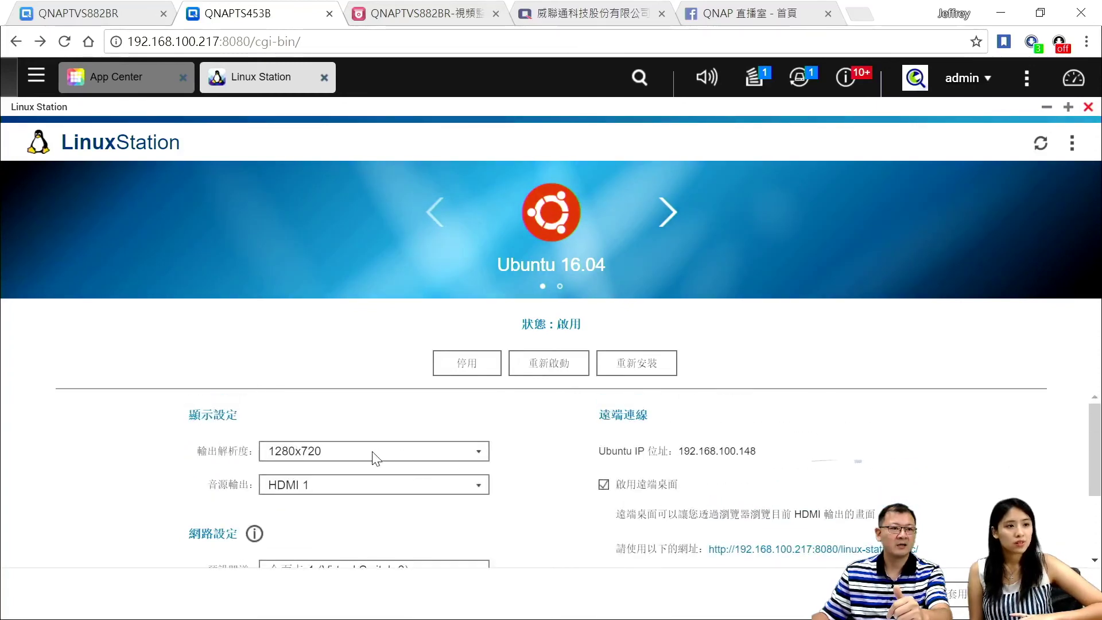
{"action": "scroll", "coordinate": [382, 460], "scroll_direction": "down", "scroll_amount": 2}
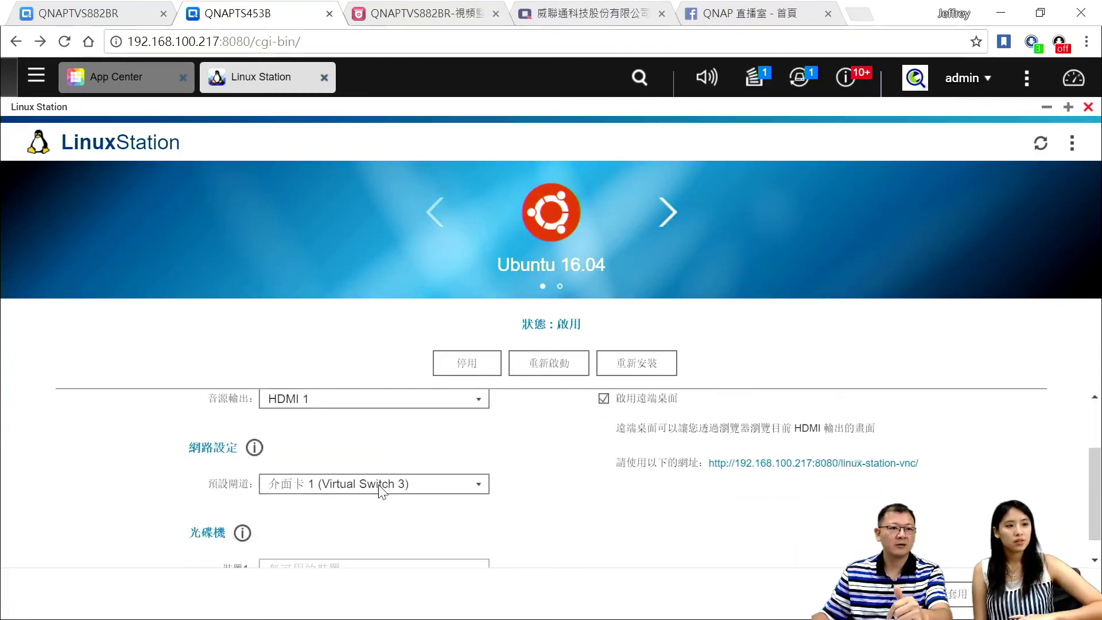
{"action": "scroll", "coordinate": [402, 479], "scroll_direction": "down", "scroll_amount": 1}
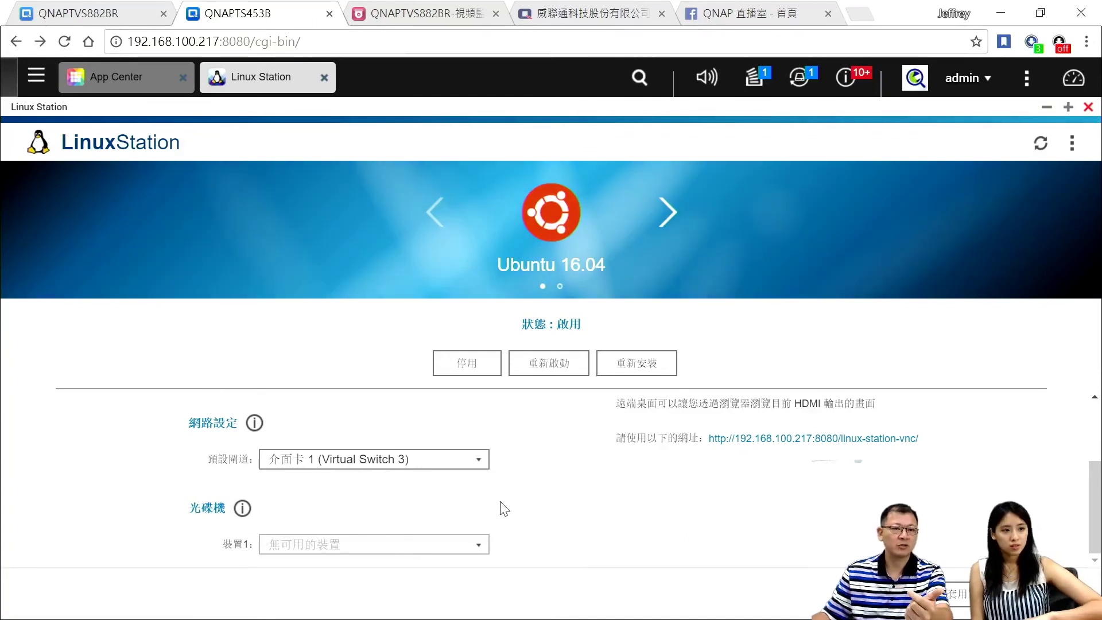
{"action": "scroll", "coordinate": [541, 507], "scroll_direction": "up", "scroll_amount": 3}
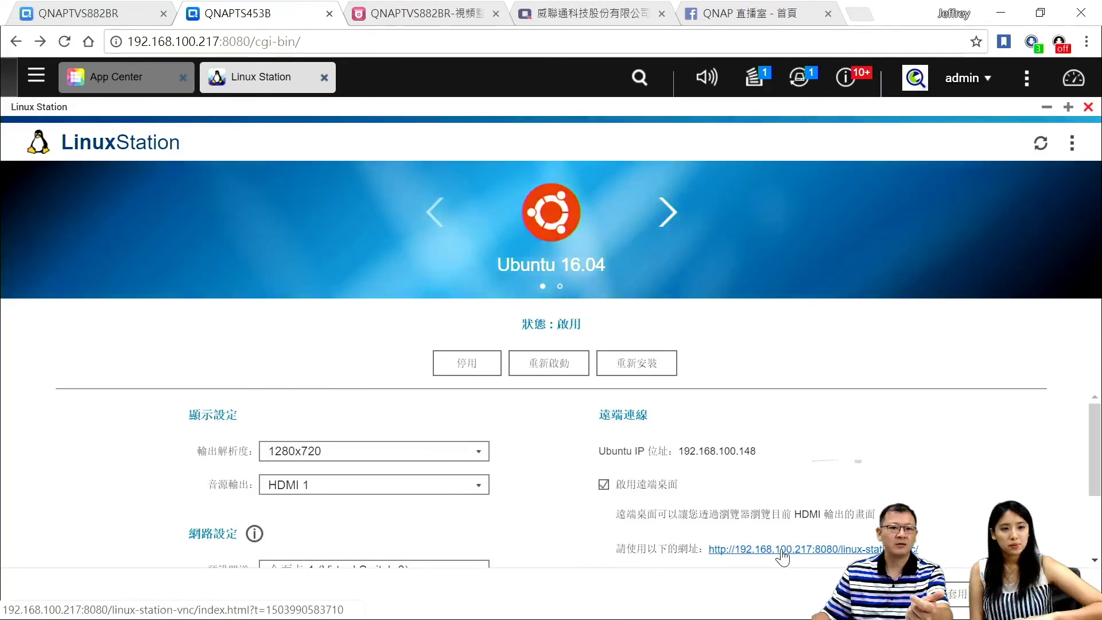
Step: View the Ubuntu desktop through Linux Station's remote desktop link, and return to the QNAPTVS882BR page
{"action": "left_click", "coordinate": [781, 551]}
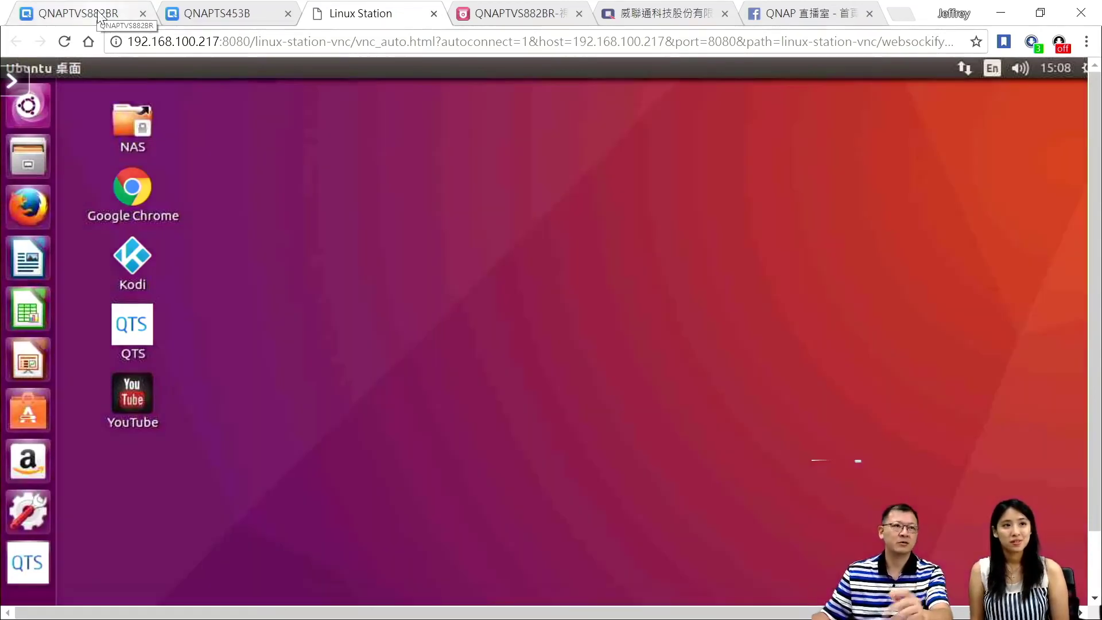
{"action": "left_click", "coordinate": [98, 11]}
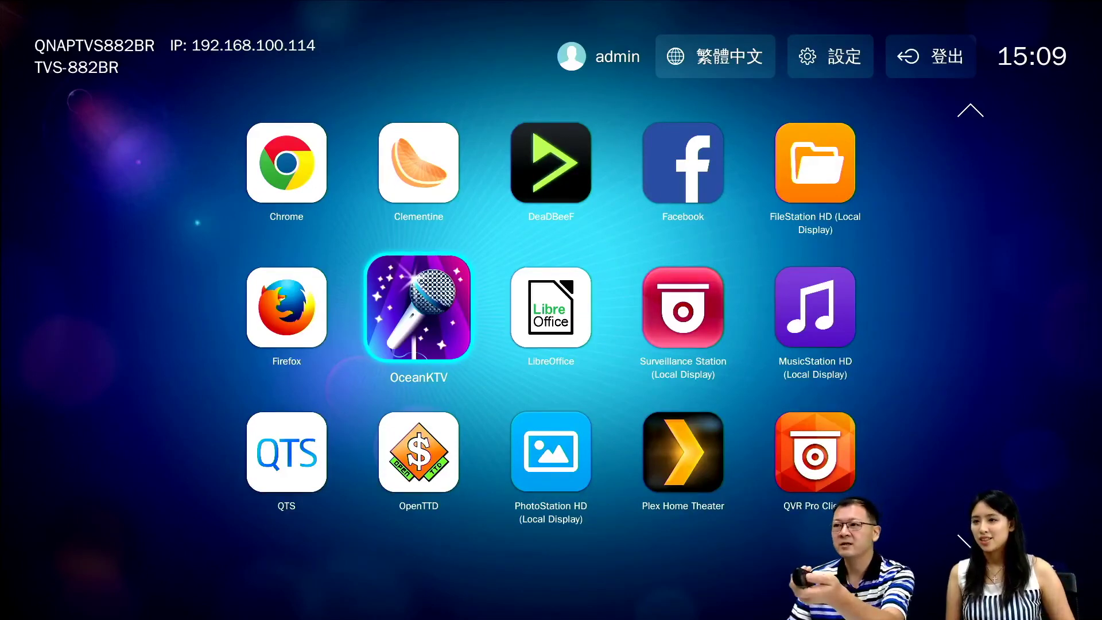
Step: View the interface language list on the HD Station home screen and keep 繁體中文 as the language
{"action": "key", "text": "Up"}
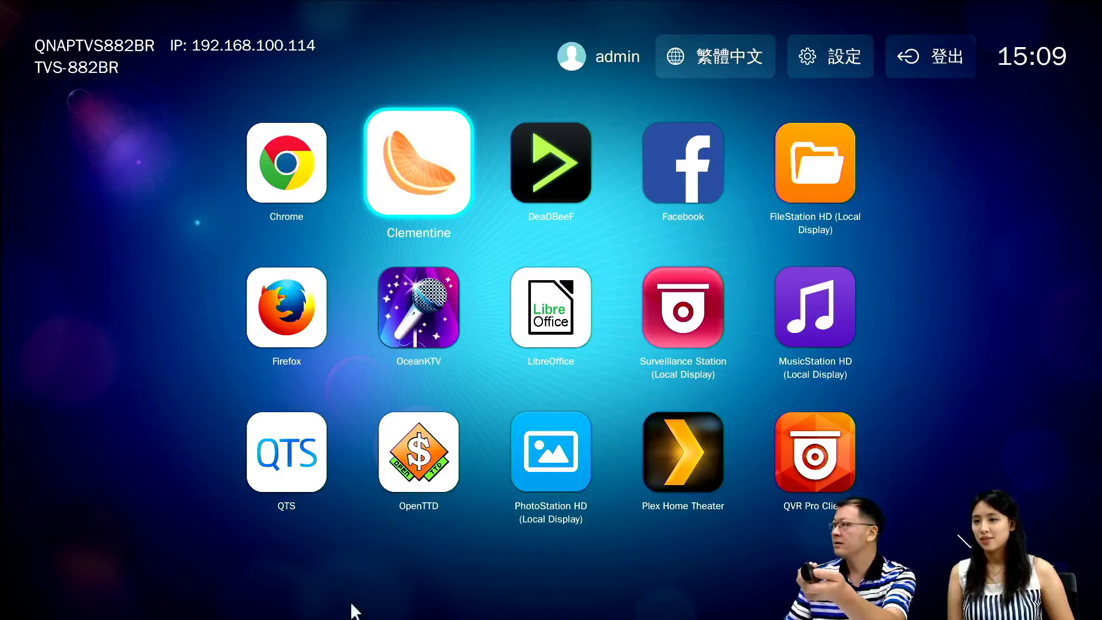
{"action": "key", "text": "Right"}
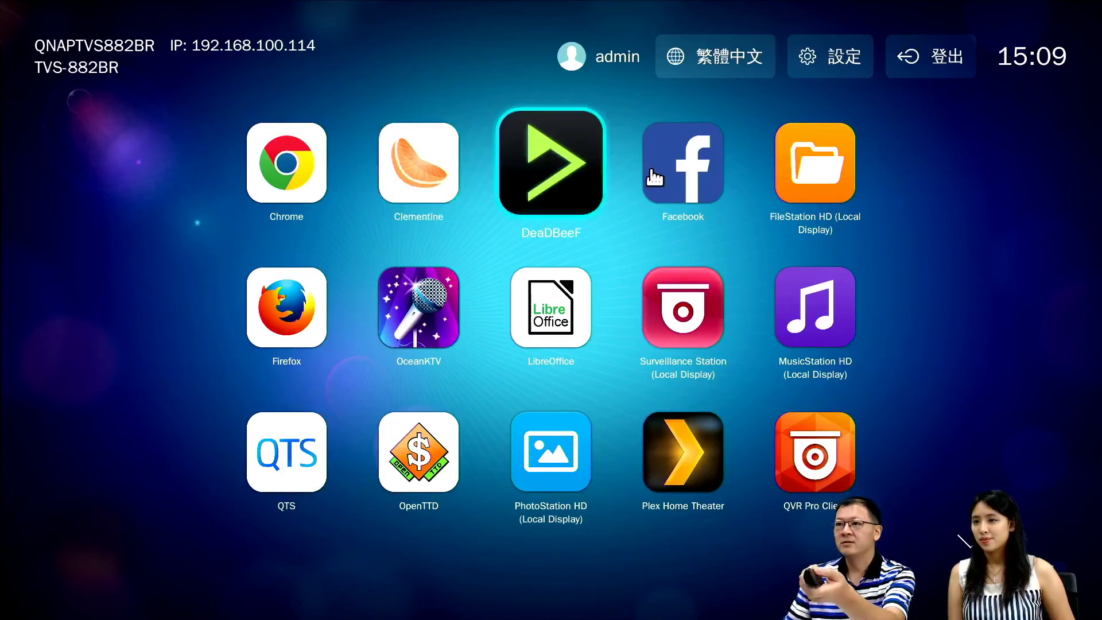
{"action": "key", "text": "Right"}
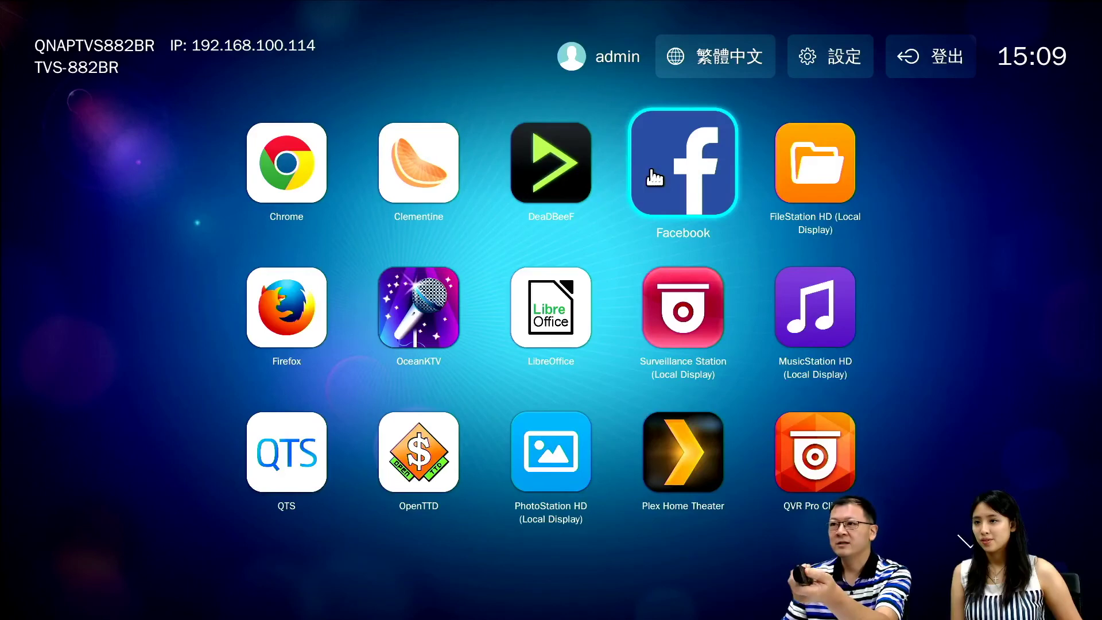
{"action": "key", "text": "Up"}
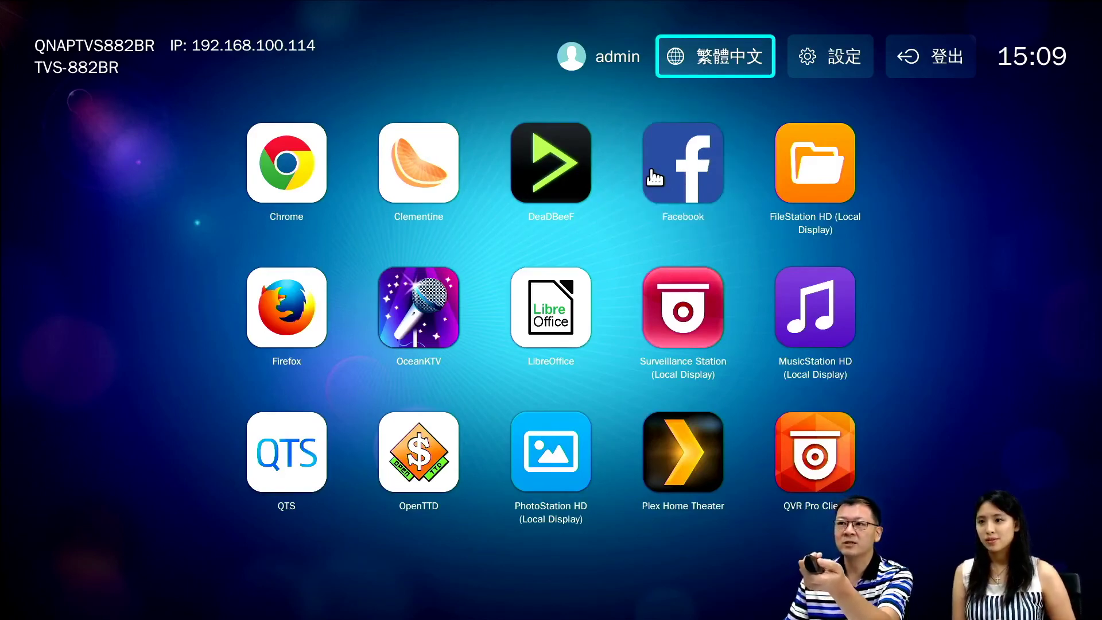
{"action": "key", "text": "Return"}
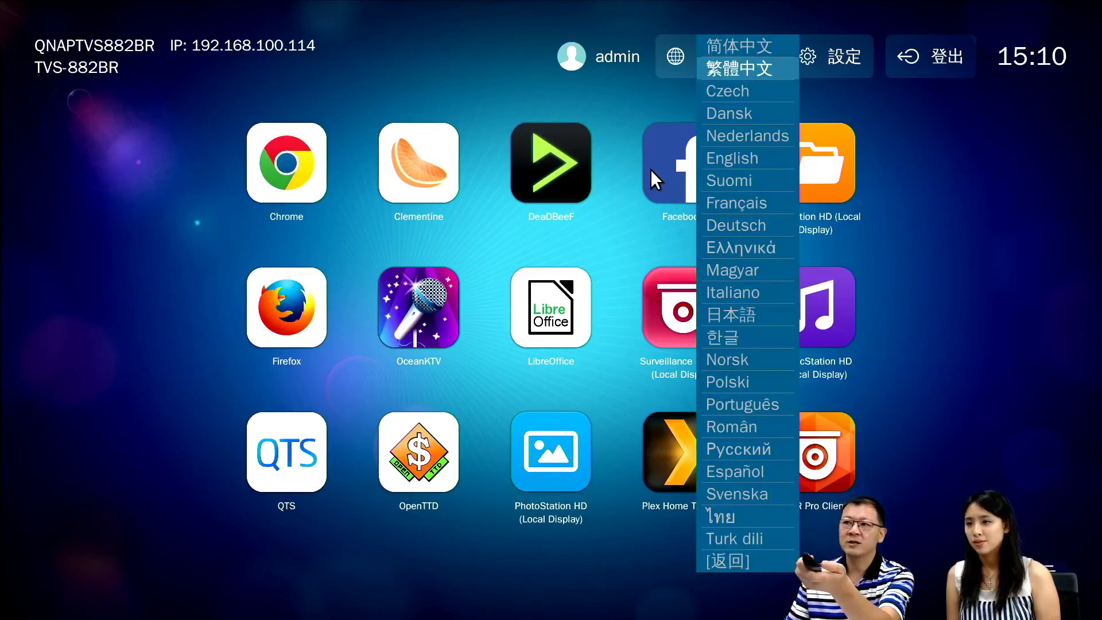
{"action": "key", "text": "Return"}
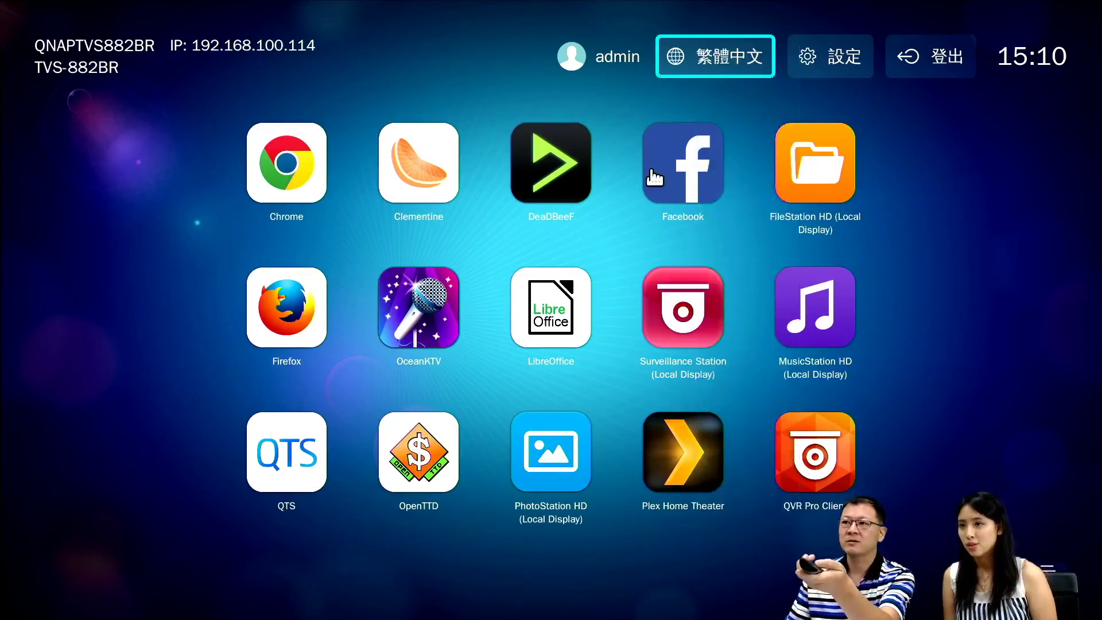
Step: Open the HD Station settings and look through the 套件, 顯示 and 偏好設定 pages
{"action": "key", "text": "Right"}
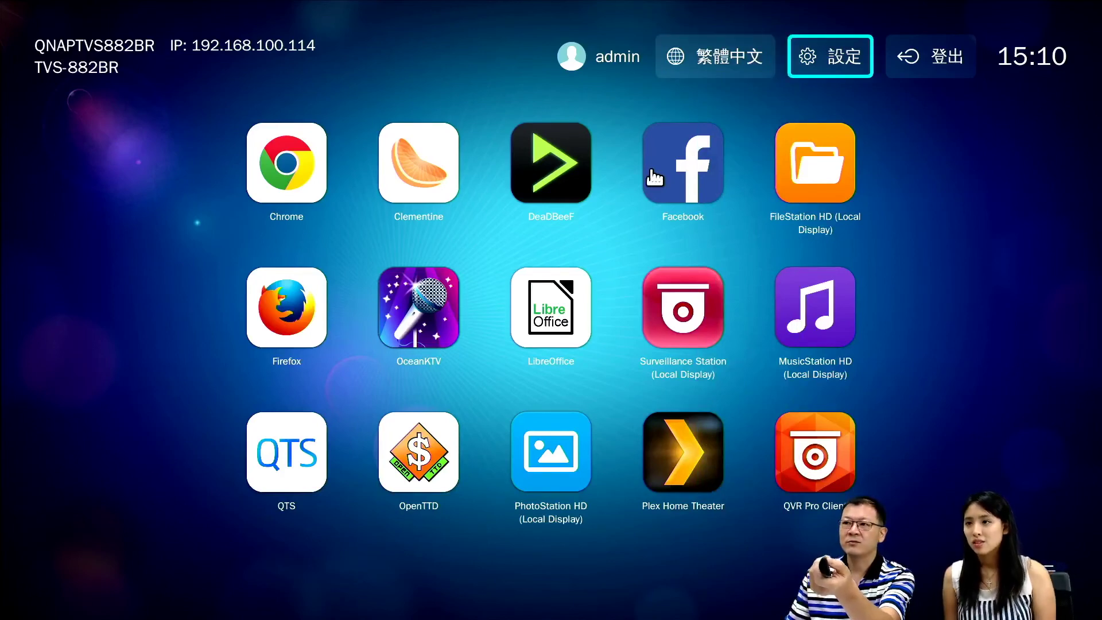
{"action": "key", "text": "Return"}
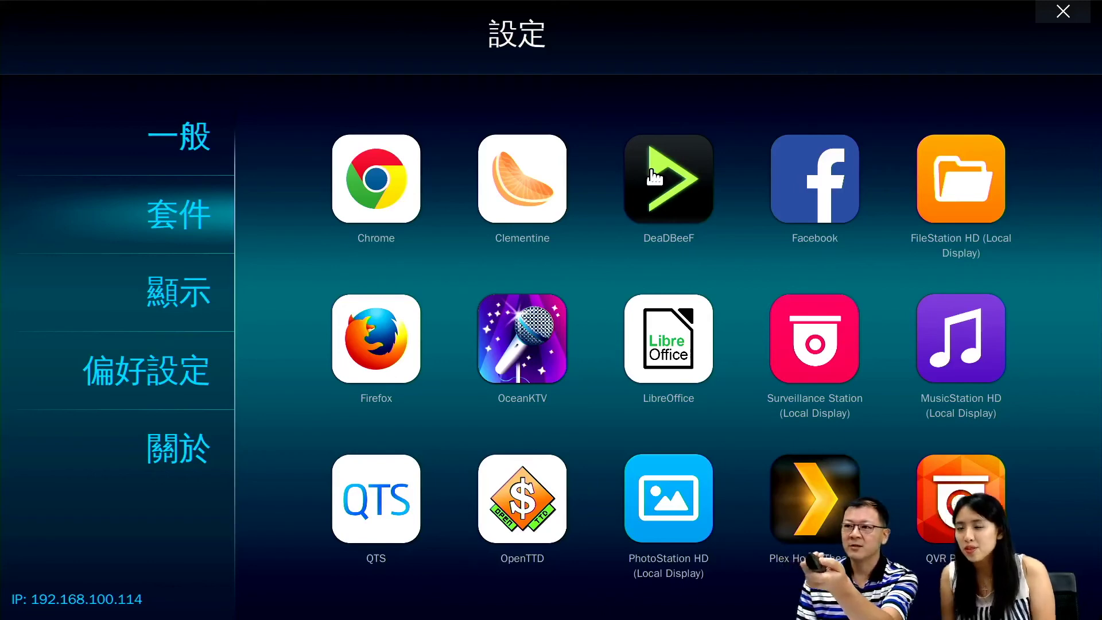
{"action": "key", "text": "Down"}
{"action": "key", "text": "Down"}
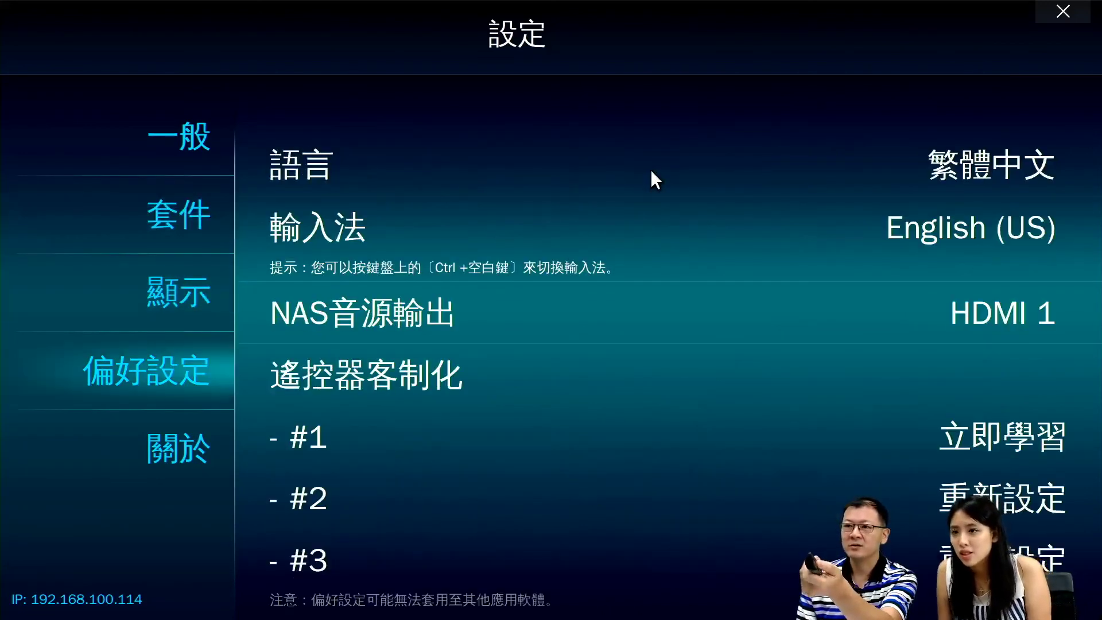
{"action": "key", "text": "Up"}
{"action": "key", "text": "Up"}
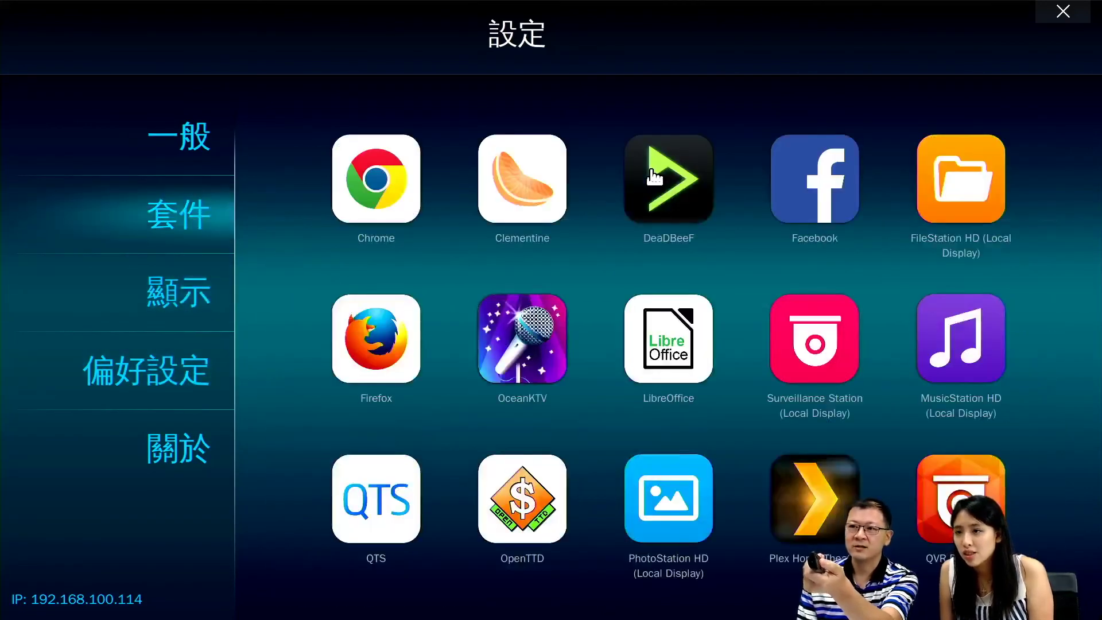
Step: Go through the options on the 一般 settings page one by one, down to 多工作業
{"action": "key", "text": "Up"}
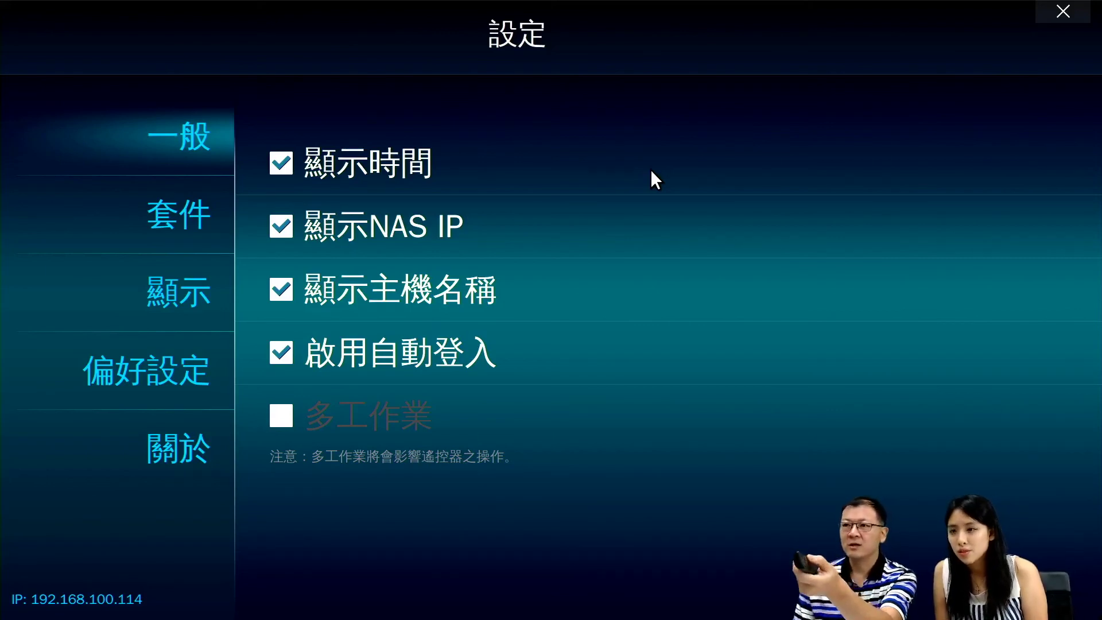
{"action": "key", "text": "Right"}
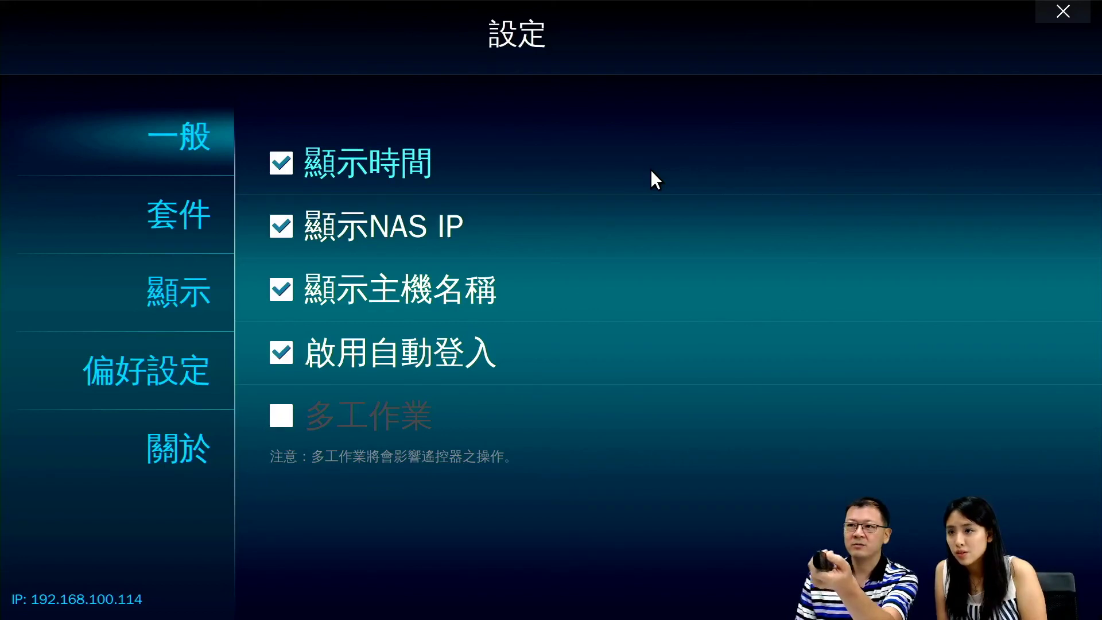
{"action": "key", "text": "Down"}
{"action": "key", "text": "Down"}
{"action": "key", "text": "Down"}
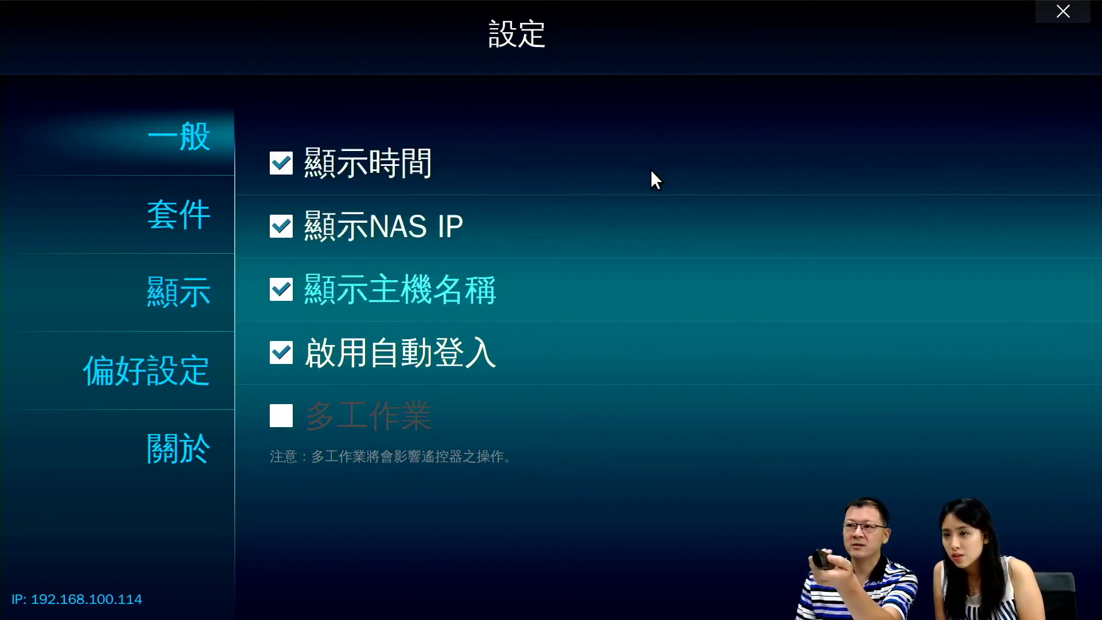
{"action": "key", "text": "Down"}
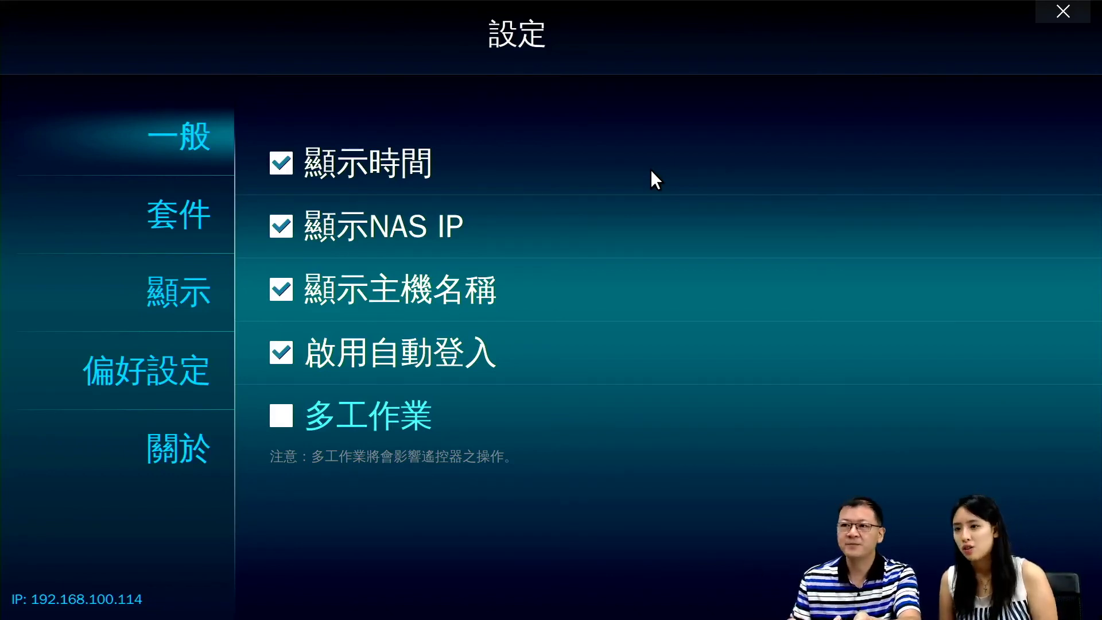
Step: View Chrome's details page among the 套件 settings and return to the app list
{"action": "key", "text": "Down"}
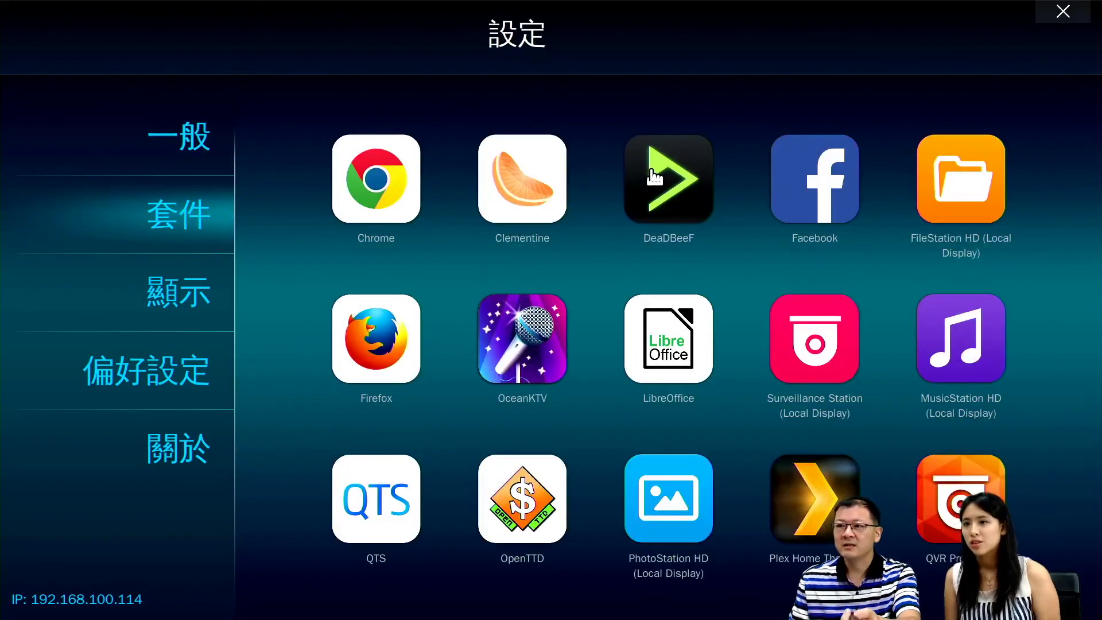
{"action": "key", "text": "Right"}
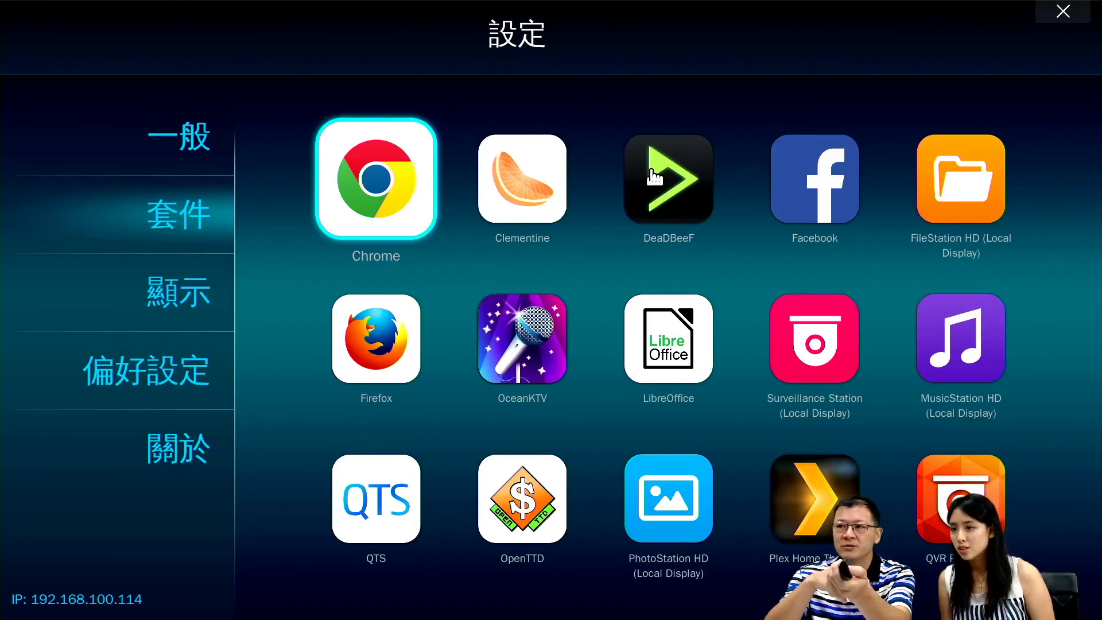
{"action": "key", "text": "Return"}
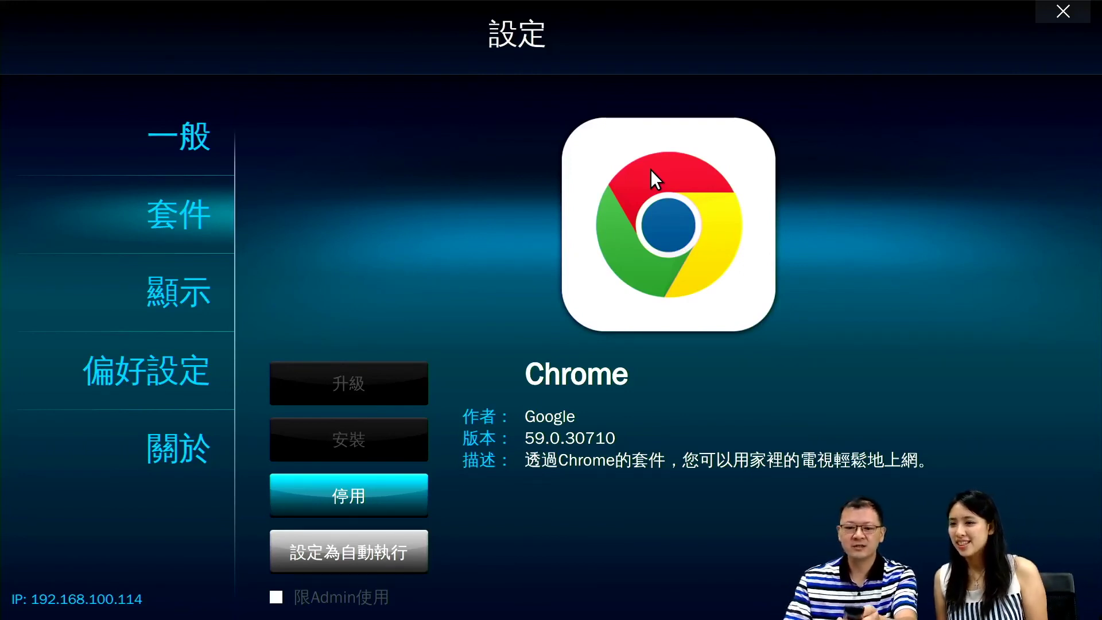
{"action": "key", "text": "Escape"}
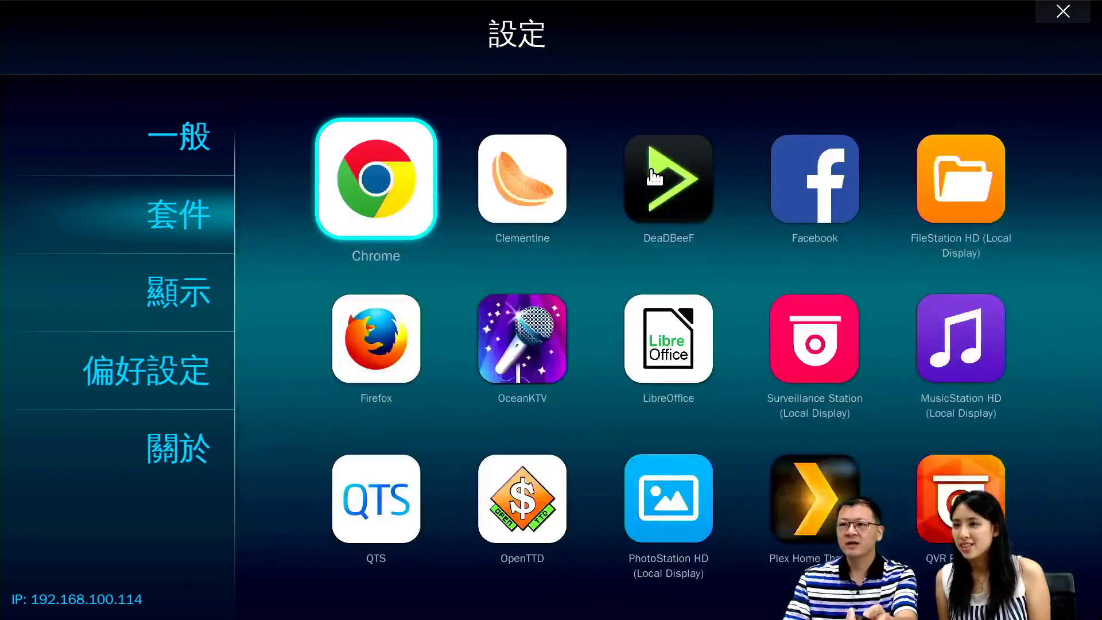
Step: Browse the remaining apps on the 套件 page, down to the row with VideoStation HD
{"action": "key", "text": "Down"}
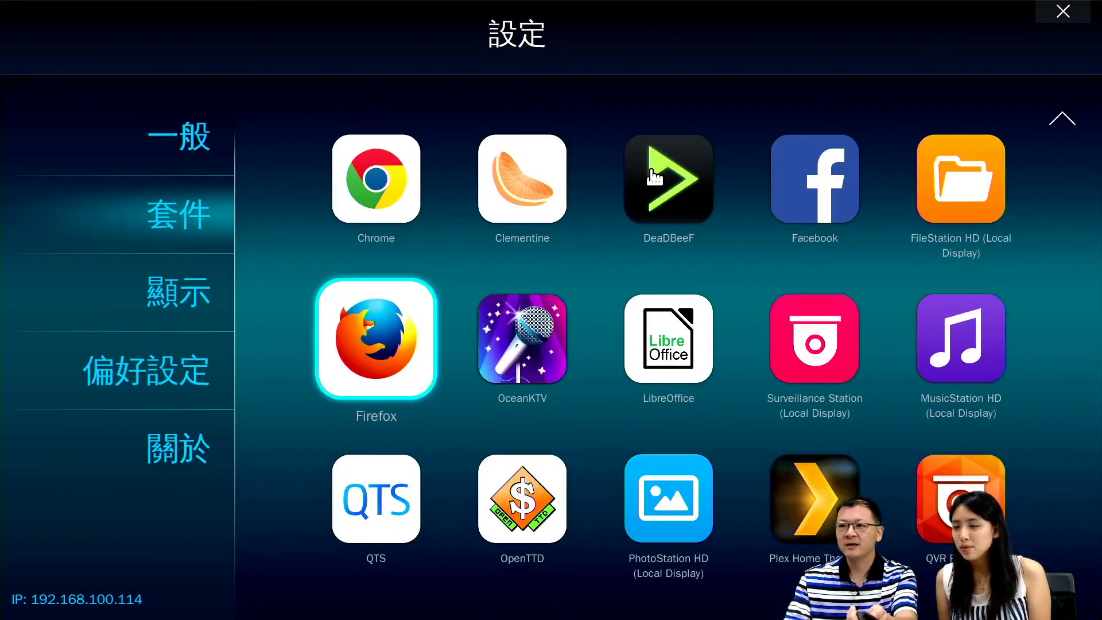
{"action": "key", "text": "Down"}
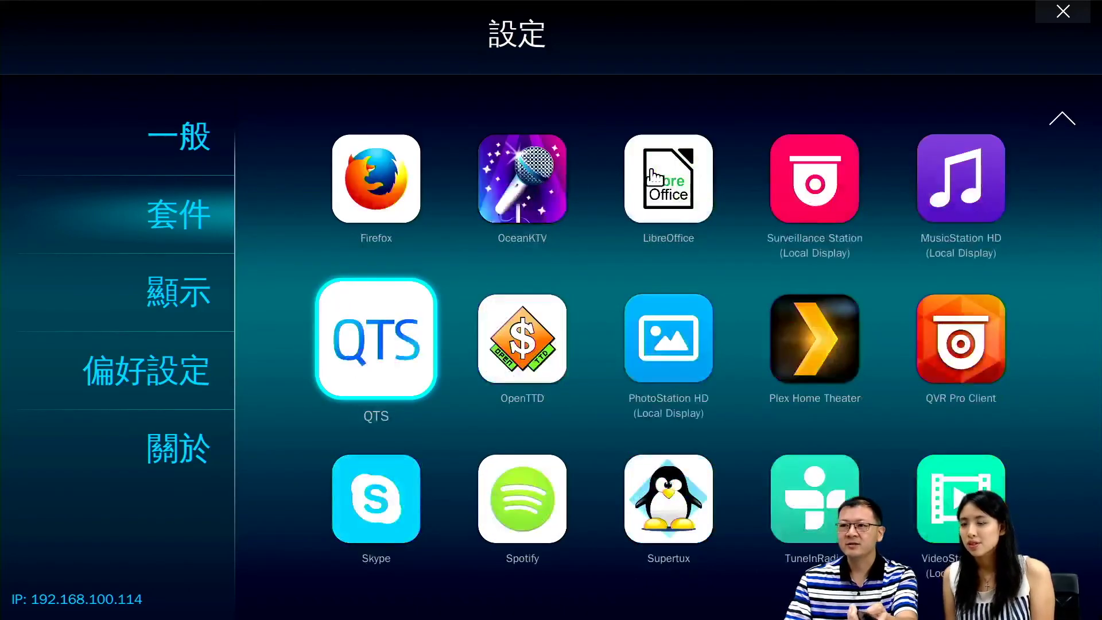
{"action": "key", "text": "Down"}
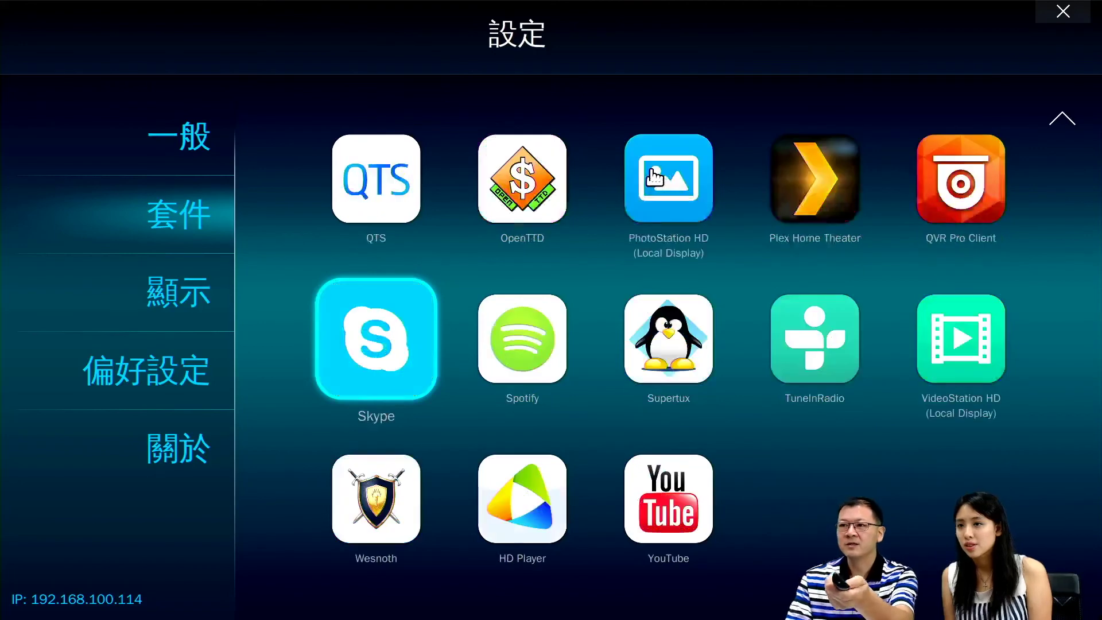
{"action": "key", "text": "Left"}
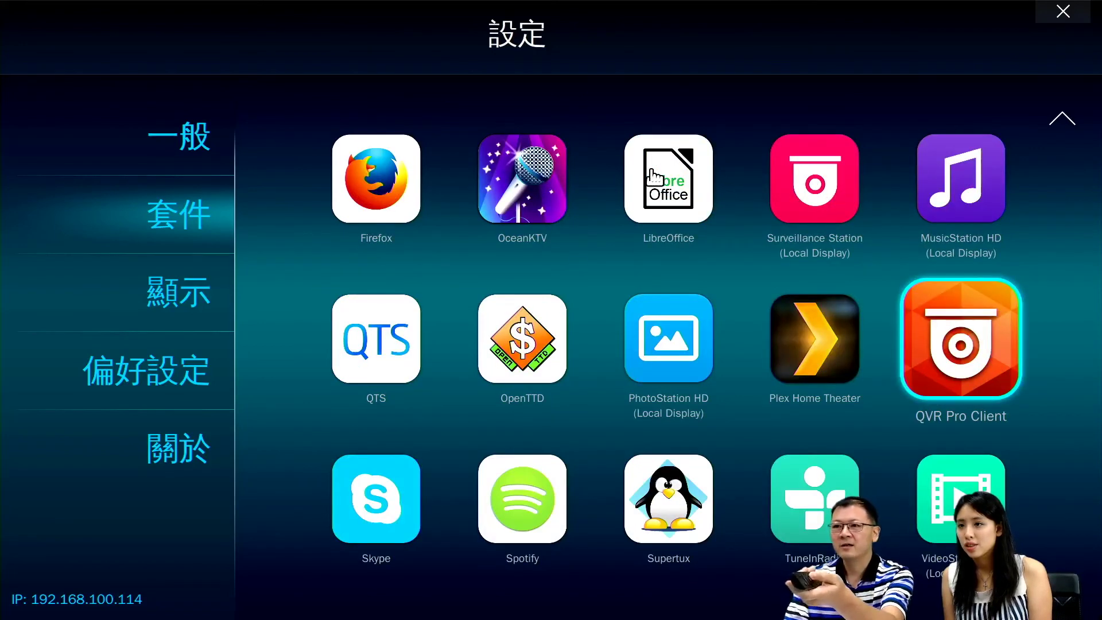
{"action": "key", "text": "Down"}
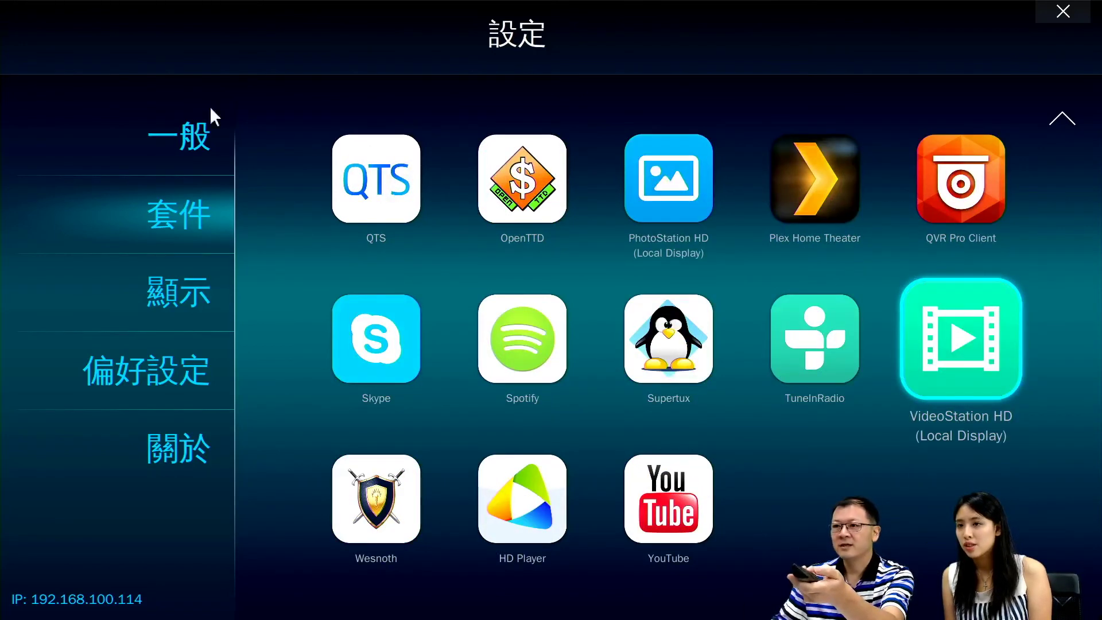
Step: View the available 解析度 choices on the 顯示 settings page and keep 1920x1080
{"action": "left_click", "coordinate": [160, 300]}
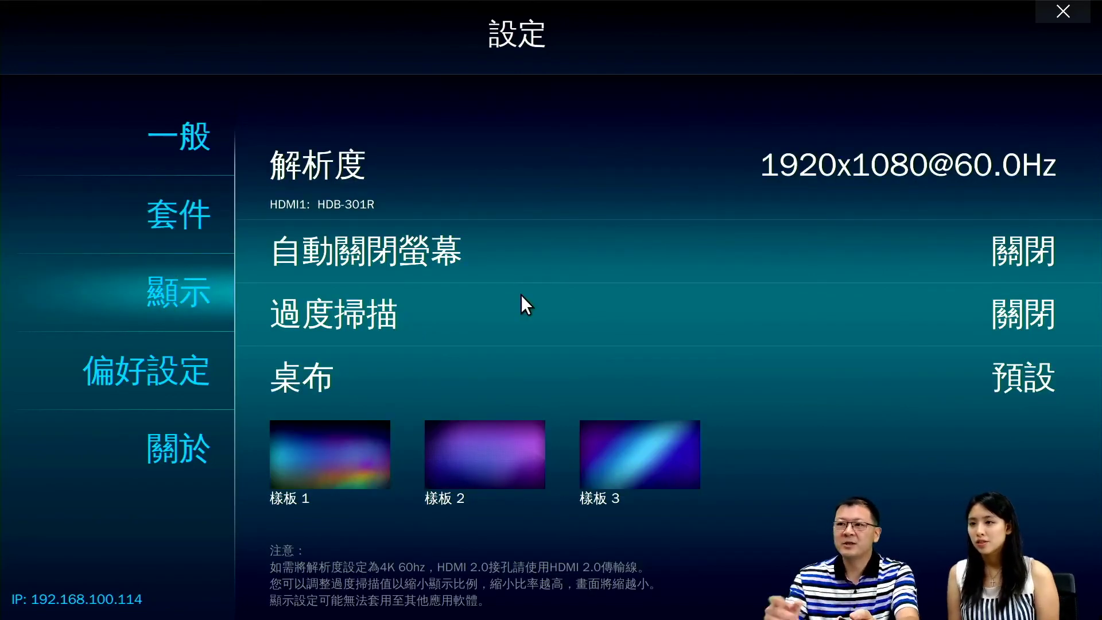
{"action": "key", "text": "Right"}
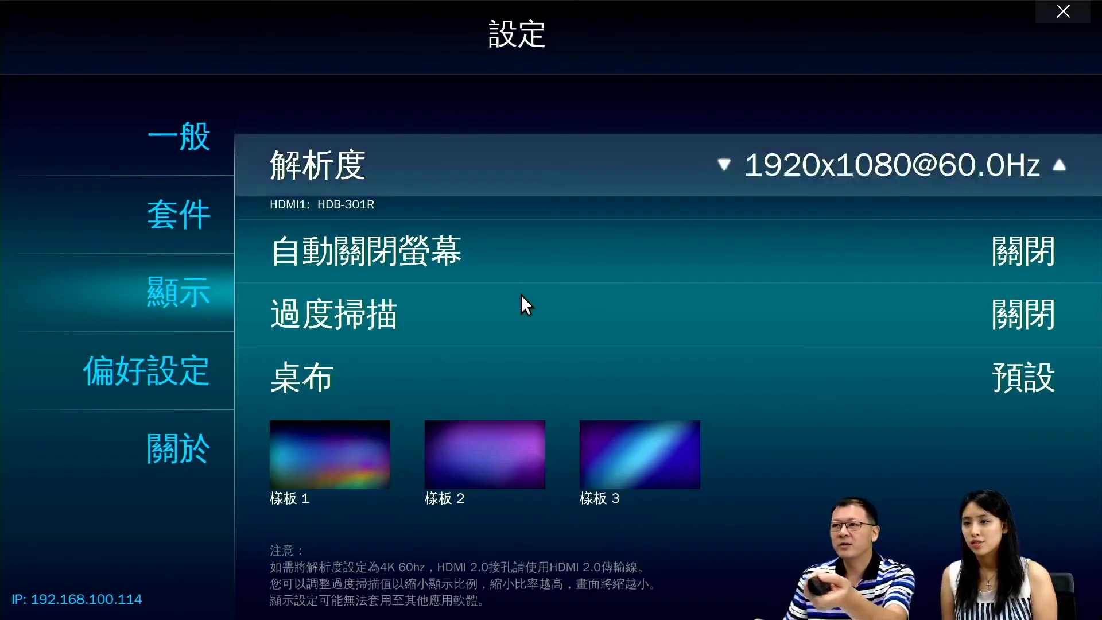
{"action": "key", "text": "Return"}
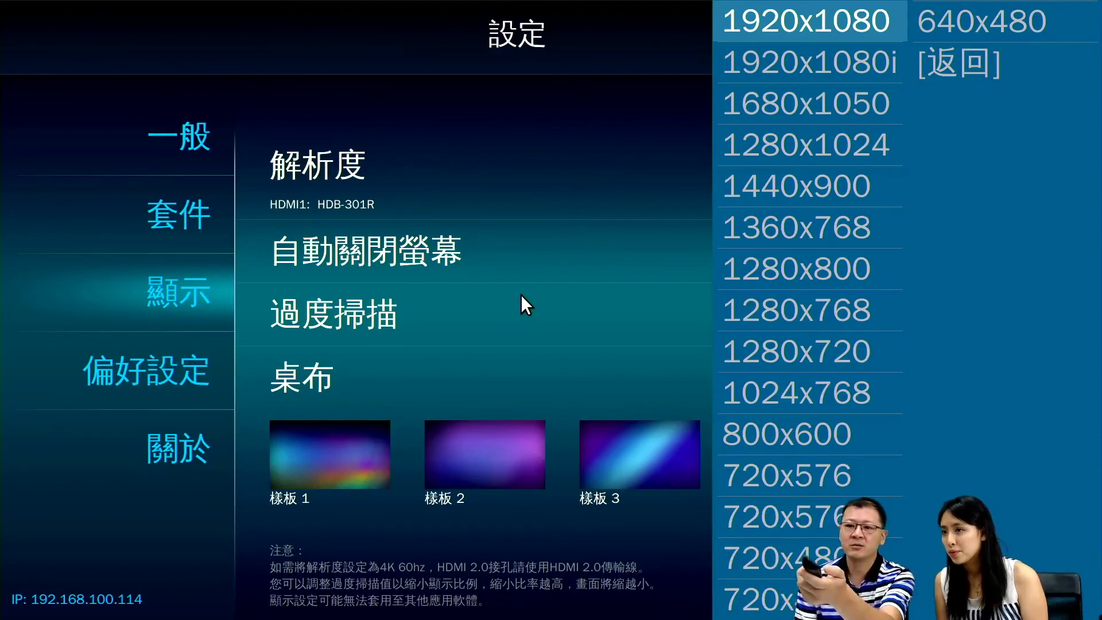
{"action": "key", "text": "Return"}
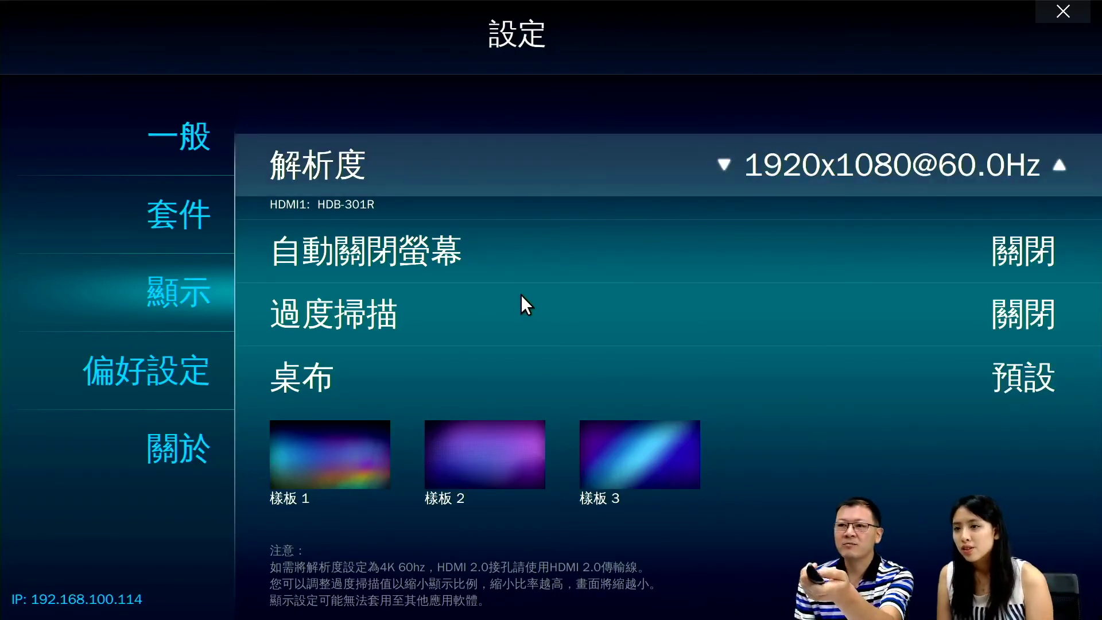
Step: View the time options for 自動關閉螢幕 and keep it set to 關閉
{"action": "key", "text": "Down"}
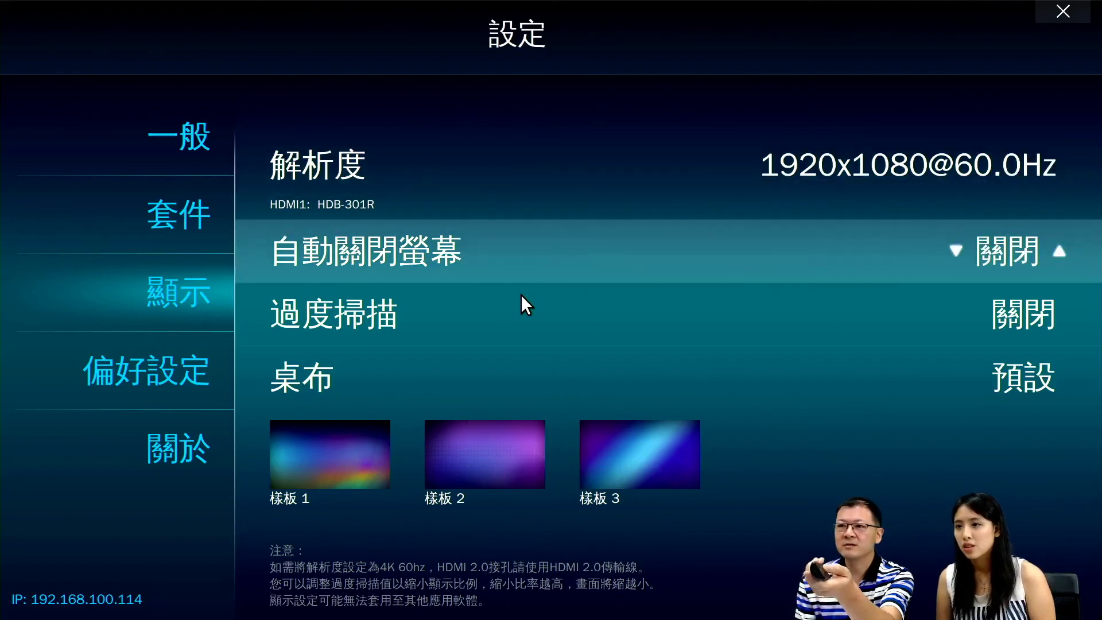
{"action": "key", "text": "Return"}
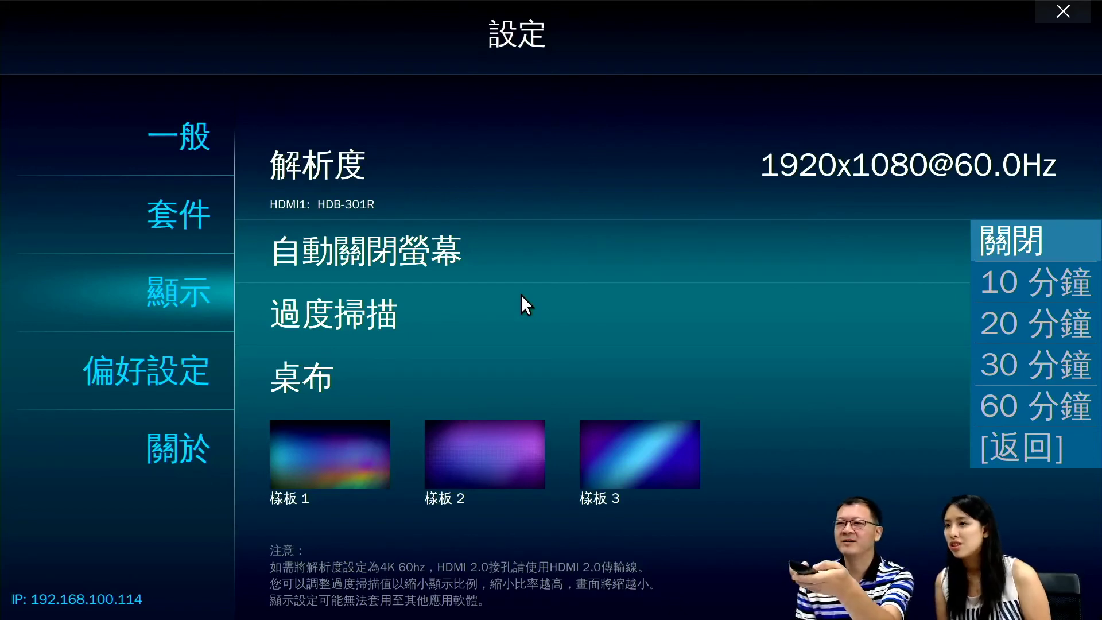
{"action": "key", "text": "Return"}
Step: View the percentage options offered for 過度掃描 in the display settings
{"action": "key", "text": "Down"}
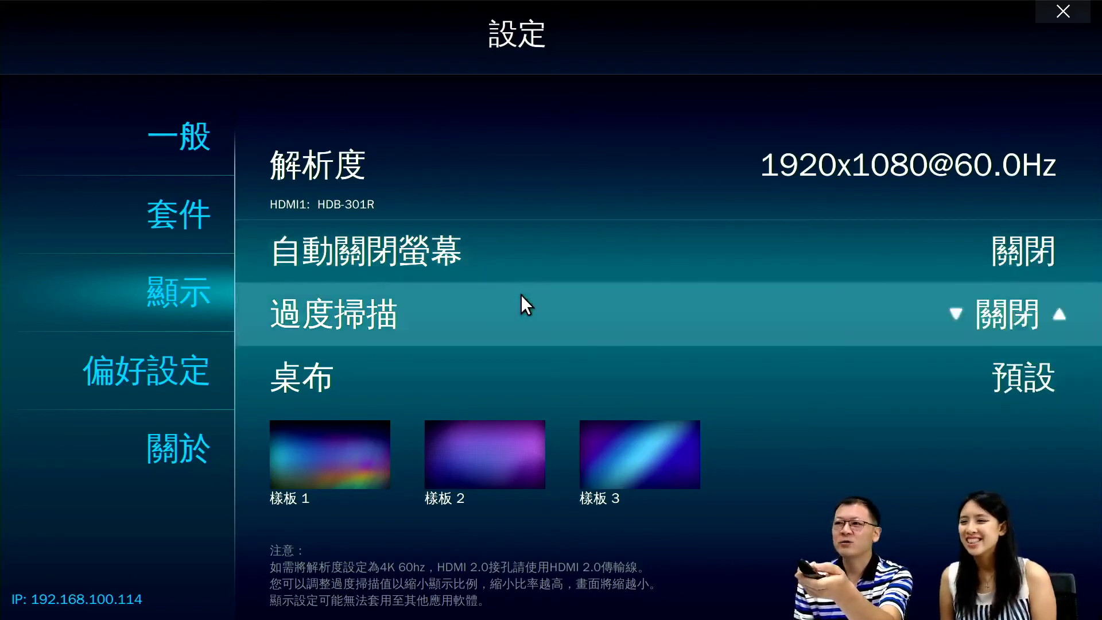
{"action": "key", "text": "Return"}
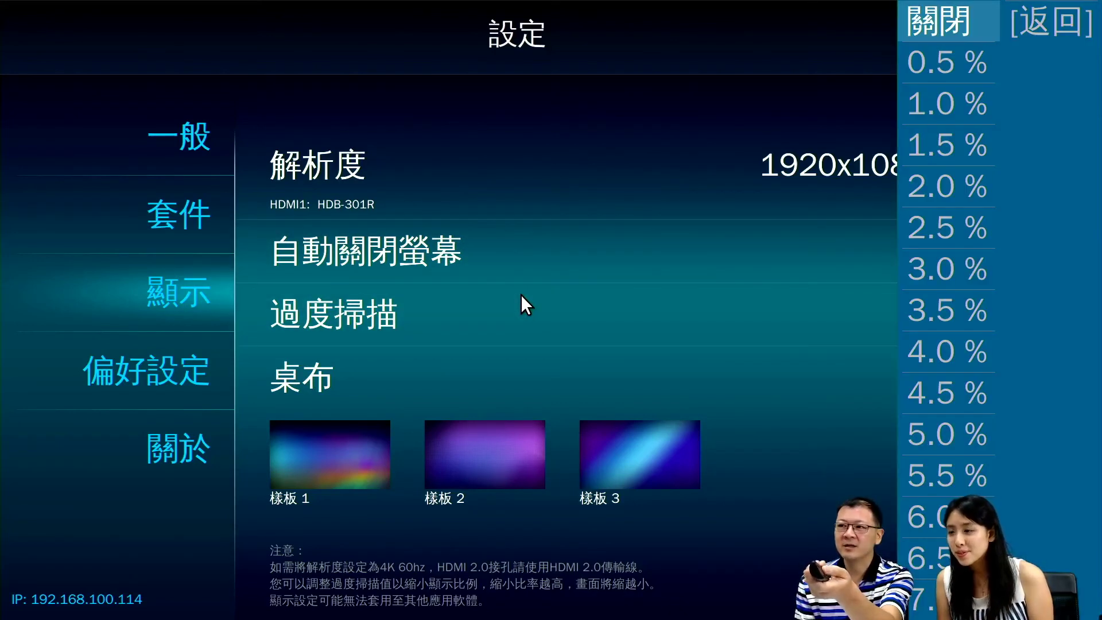
{"action": "key", "text": "Down"}
{"action": "key", "text": "Down"}
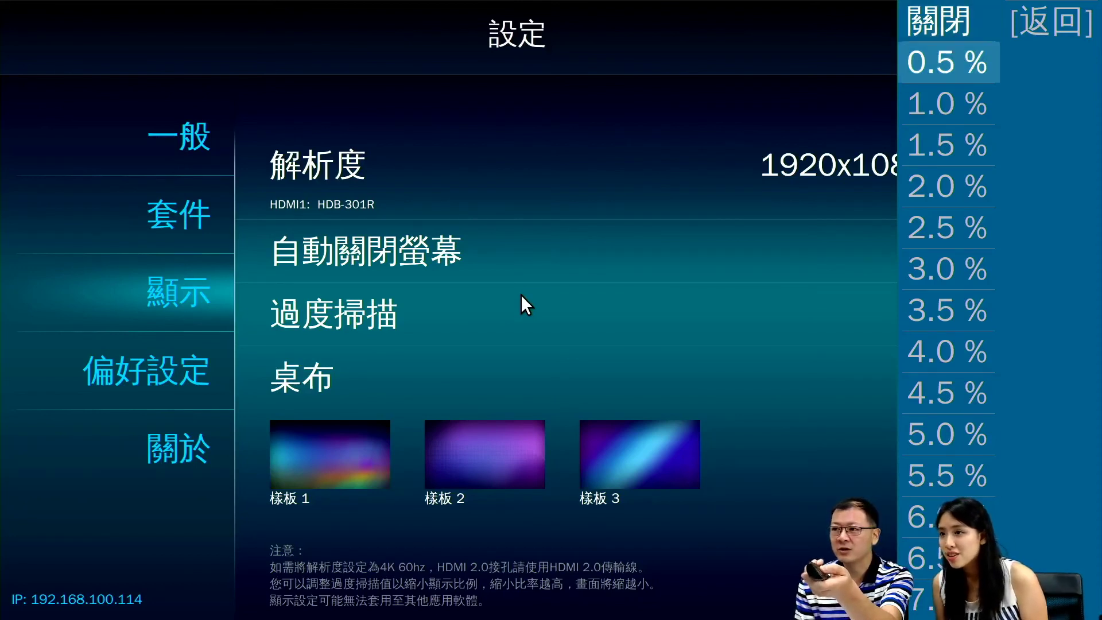
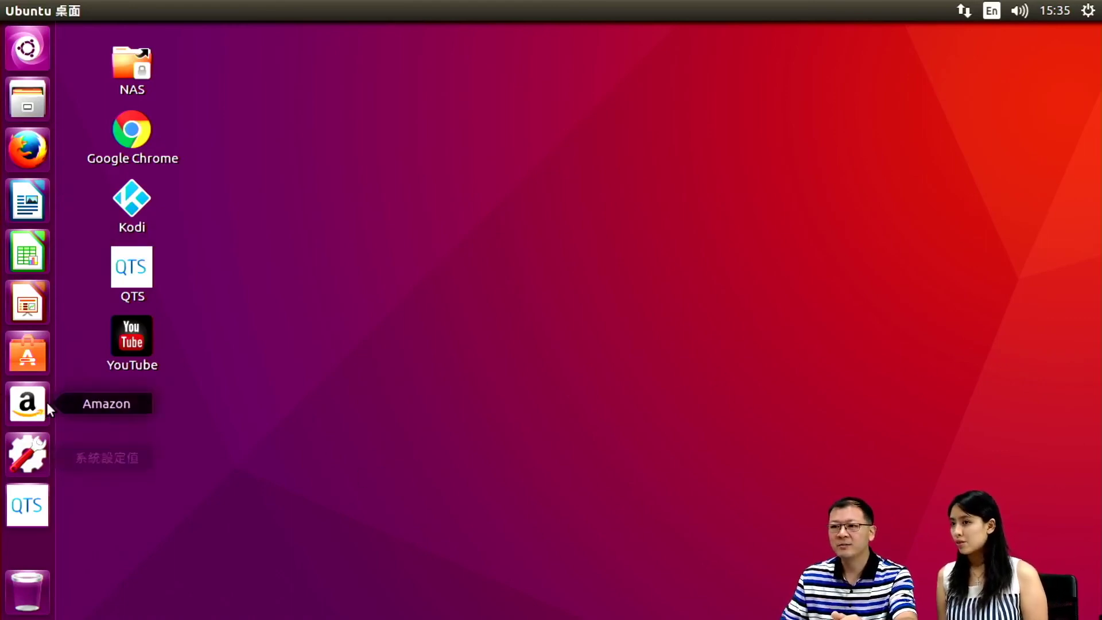
Step: Open 語言支援 from the Ubuntu system settings and postpone installing the incomplete language support
{"action": "left_click", "coordinate": [29, 458]}
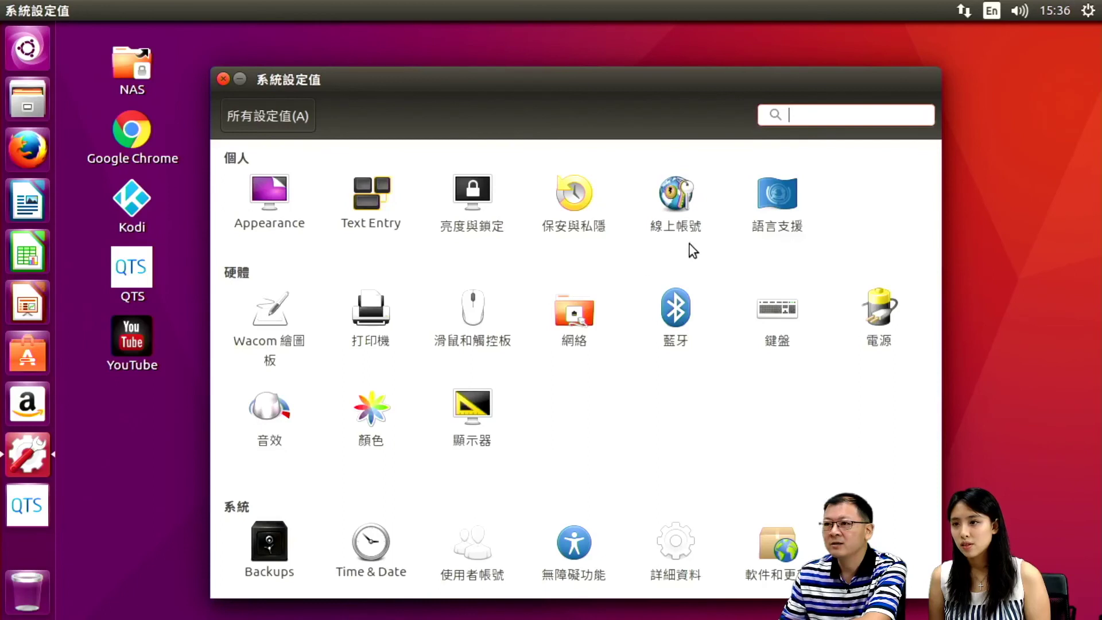
{"action": "left_click", "coordinate": [772, 211]}
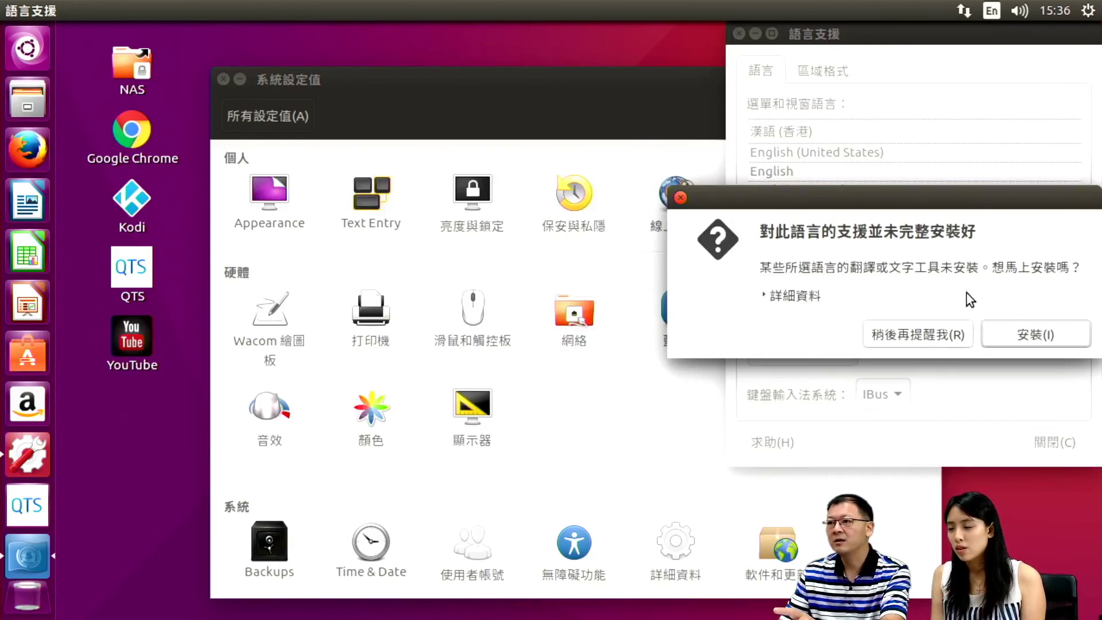
{"action": "left_click", "coordinate": [933, 342]}
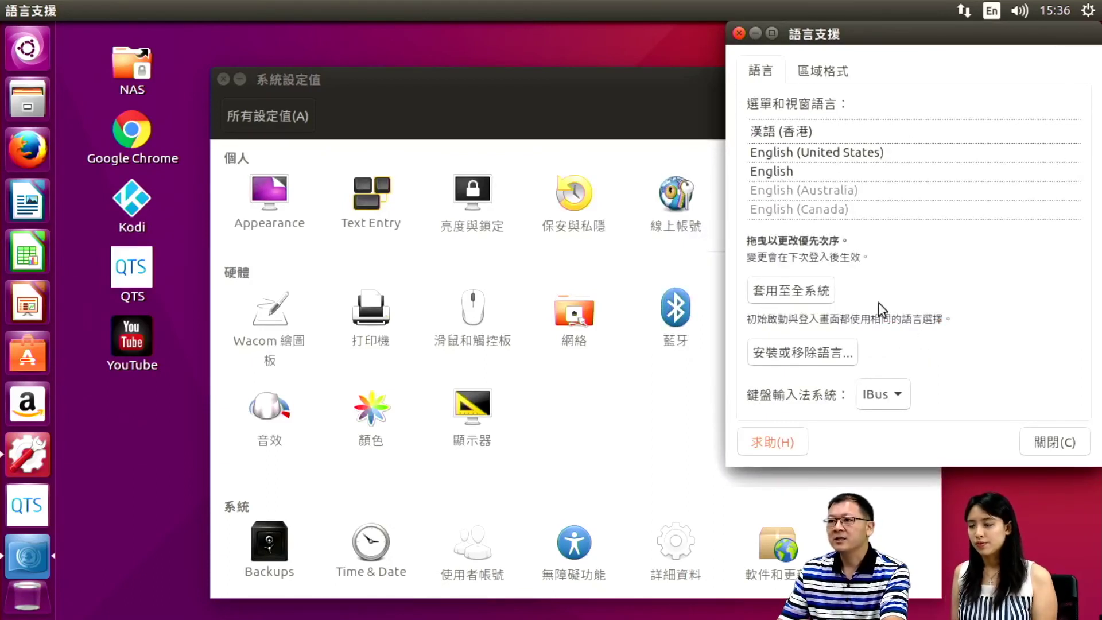
Step: Look through the list of installable languages down to 匈牙利語, and cancel without installing or removing any
{"action": "left_click", "coordinate": [813, 355]}
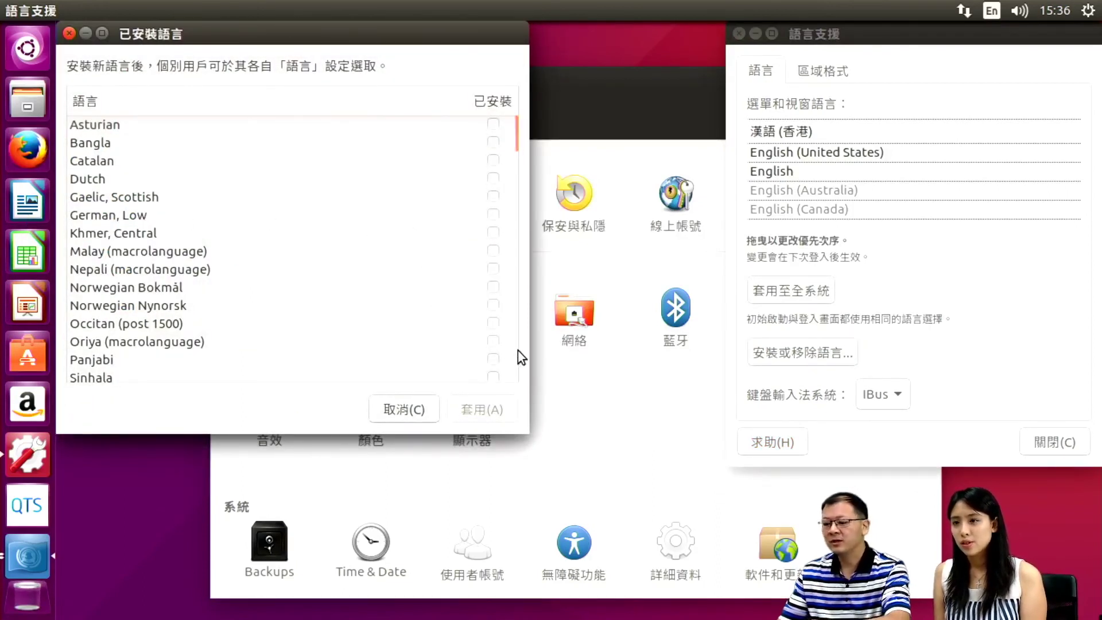
{"action": "key", "text": "Down"}
{"action": "key", "text": "Down"}
{"action": "key", "text": "Down"}
{"action": "key", "text": "Down"}
{"action": "key", "text": "Down"}
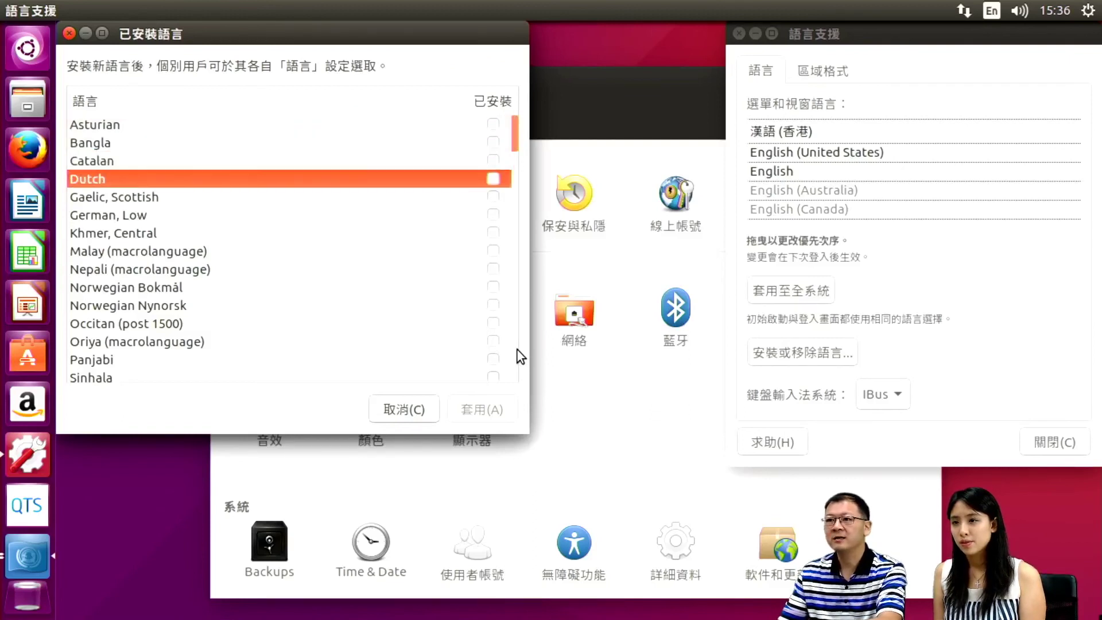
{"action": "key", "text": "Down"}
{"action": "key", "text": "Down"}
{"action": "key", "text": "Down"}
{"action": "key", "text": "Down"}
{"action": "key", "text": "Down"}
{"action": "key", "text": "Down"}
{"action": "key", "text": "Down"}
{"action": "key", "text": "Down"}
{"action": "key", "text": "Down"}
{"action": "key", "text": "Down"}
{"action": "key", "text": "Down"}
{"action": "key", "text": "Down"}
{"action": "key", "text": "Down"}
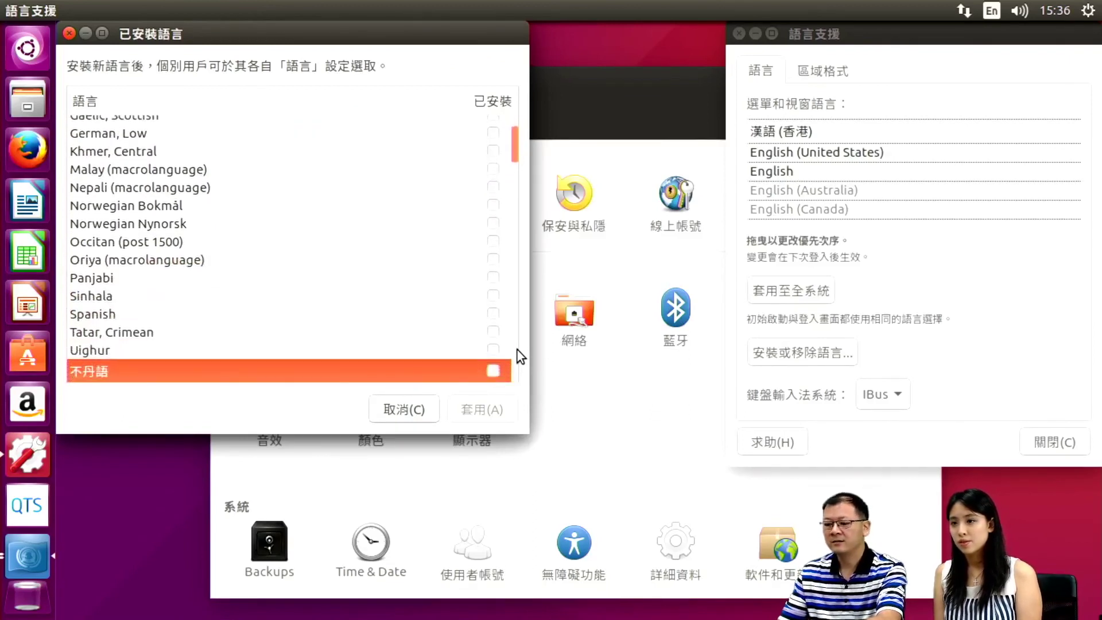
{"action": "key", "text": "Down"}
{"action": "key", "text": "Down"}
{"action": "key", "text": "Down"}
{"action": "key", "text": "Down"}
{"action": "key", "text": "Down"}
{"action": "key", "text": "Down"}
{"action": "key", "text": "Down"}
{"action": "key", "text": "Down"}
{"action": "key", "text": "Down"}
{"action": "key", "text": "Down"}
{"action": "key", "text": "Down"}
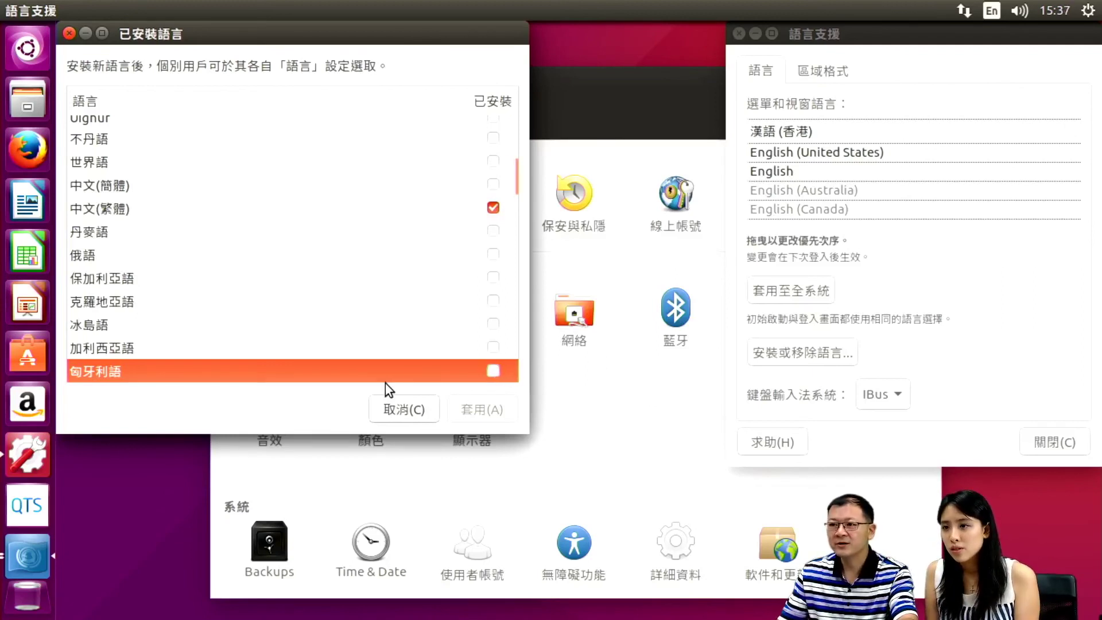
{"action": "left_click", "coordinate": [424, 418]}
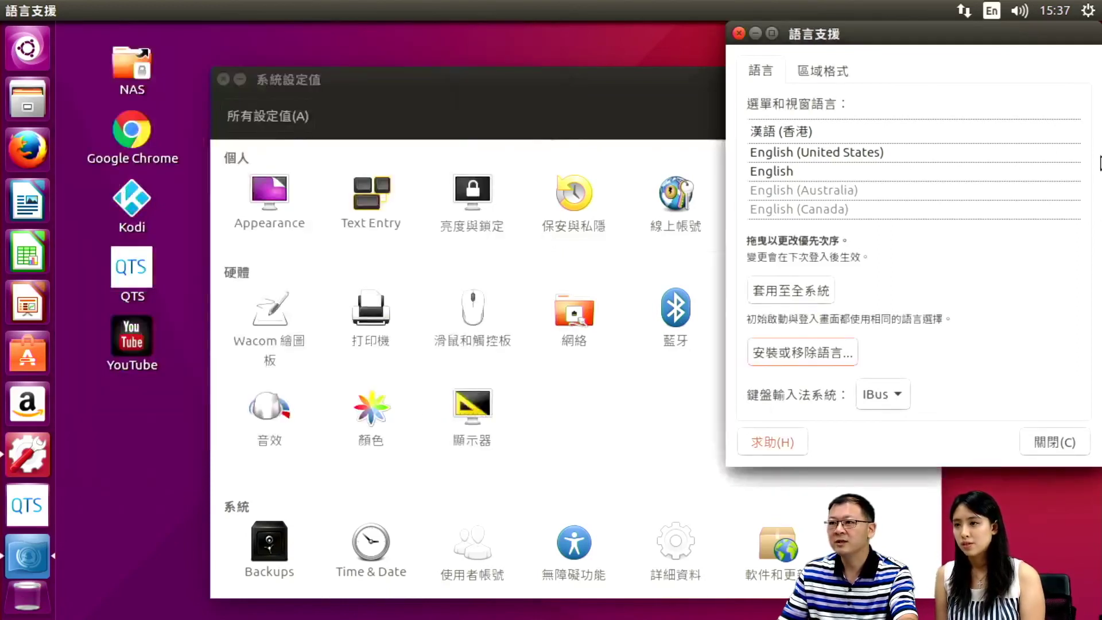
Step: Try to move English (United States) above 漢語 (香港) in the menu and window language order, and close 語言支援
{"action": "left_click", "coordinate": [1032, 131]}
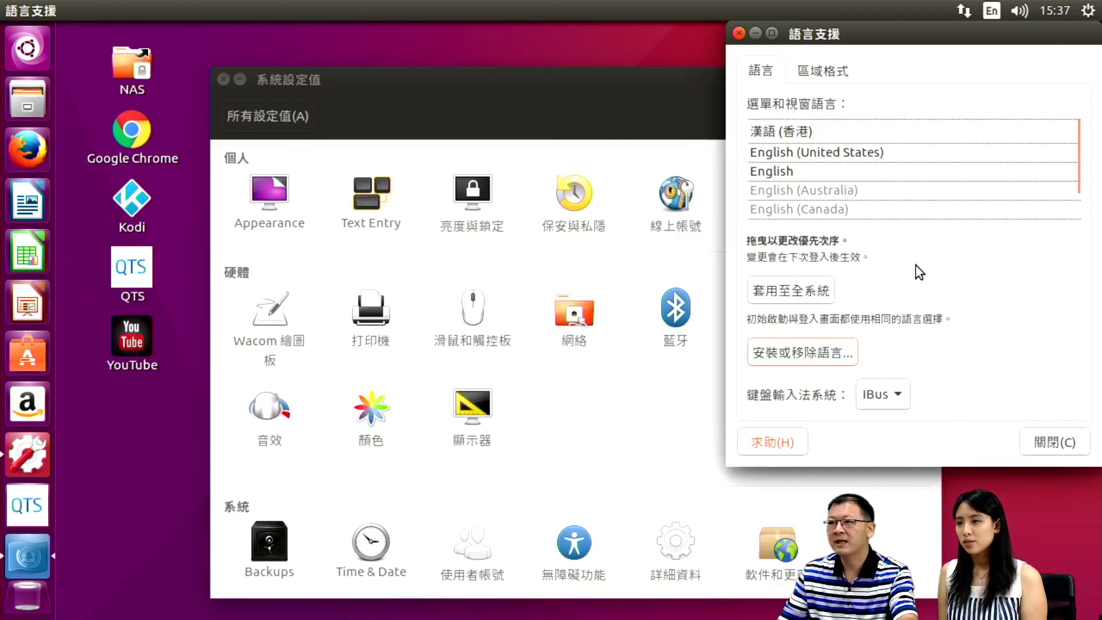
{"action": "left_click", "coordinate": [908, 152]}
{"action": "left_click", "coordinate": [894, 128]}
{"action": "mouse_move", "coordinate": [893, 126]}
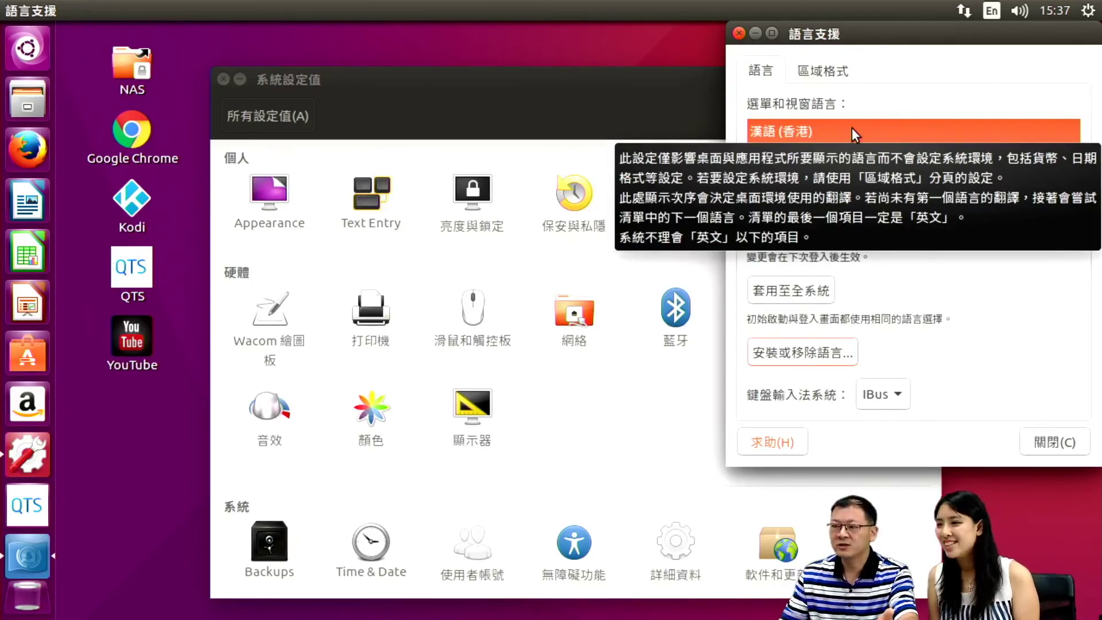
{"action": "left_click_drag", "start_coordinate": [839, 152], "coordinate": [853, 121]}
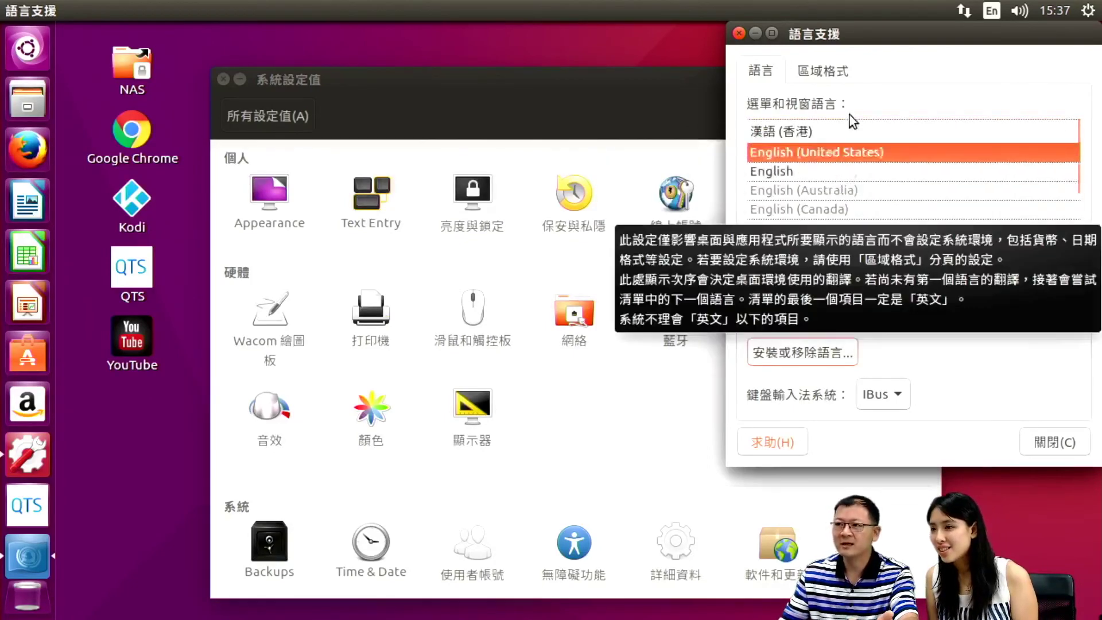
{"action": "left_click", "coordinate": [826, 132]}
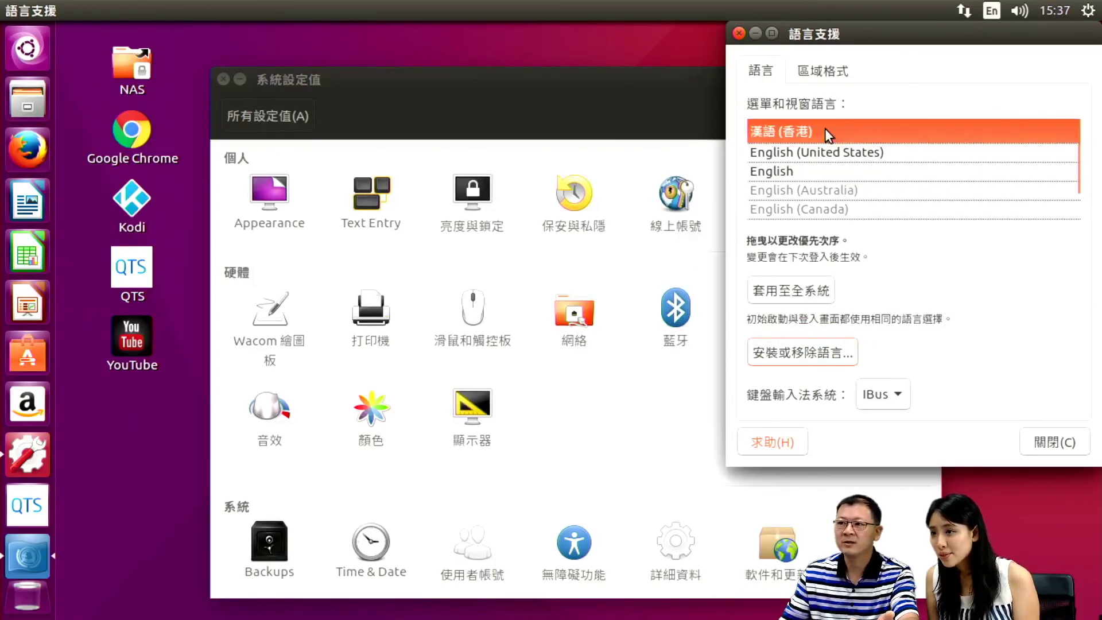
{"action": "mouse_move", "coordinate": [826, 142]}
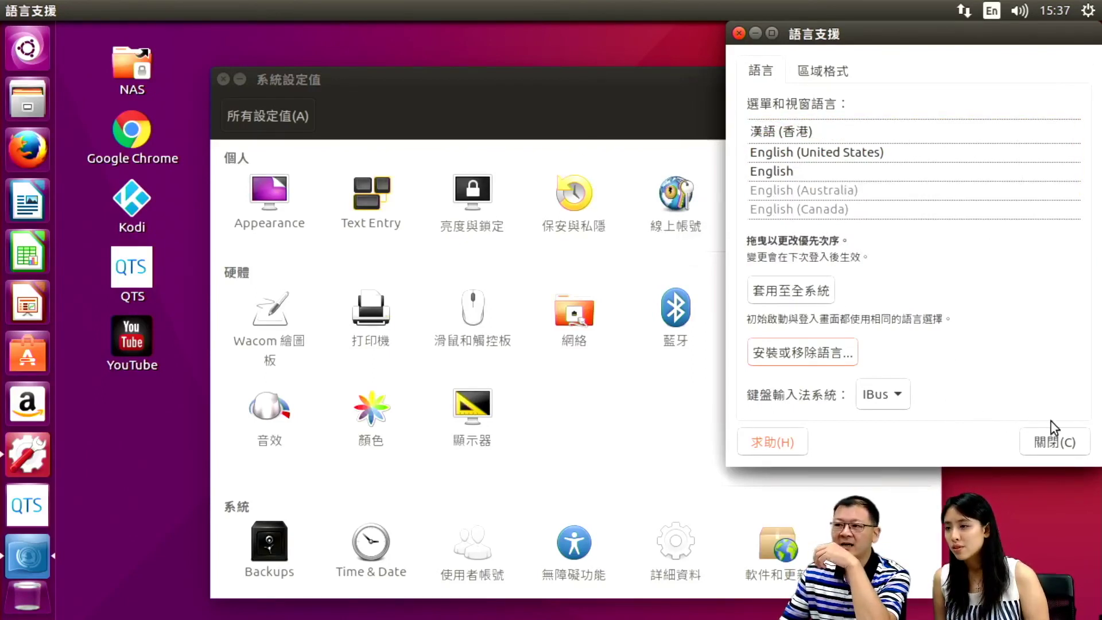
{"action": "left_click", "coordinate": [1059, 441]}
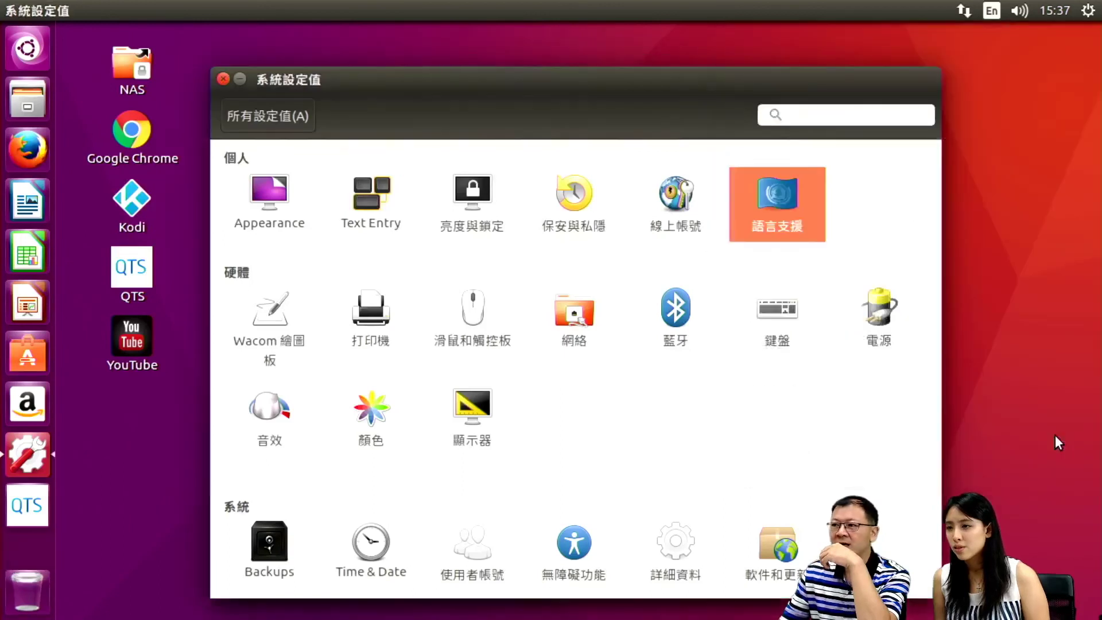
Step: View the 登出 option in the Ubuntu session menu and close the menu without logging out
{"action": "left_click", "coordinate": [1089, 11]}
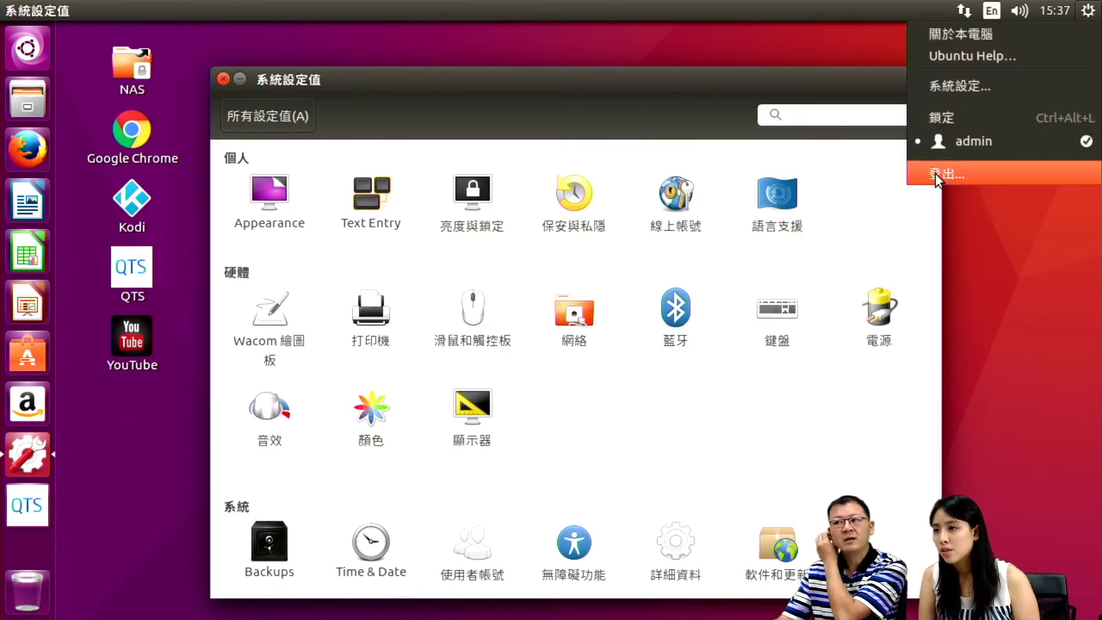
{"action": "left_click", "coordinate": [524, 6]}
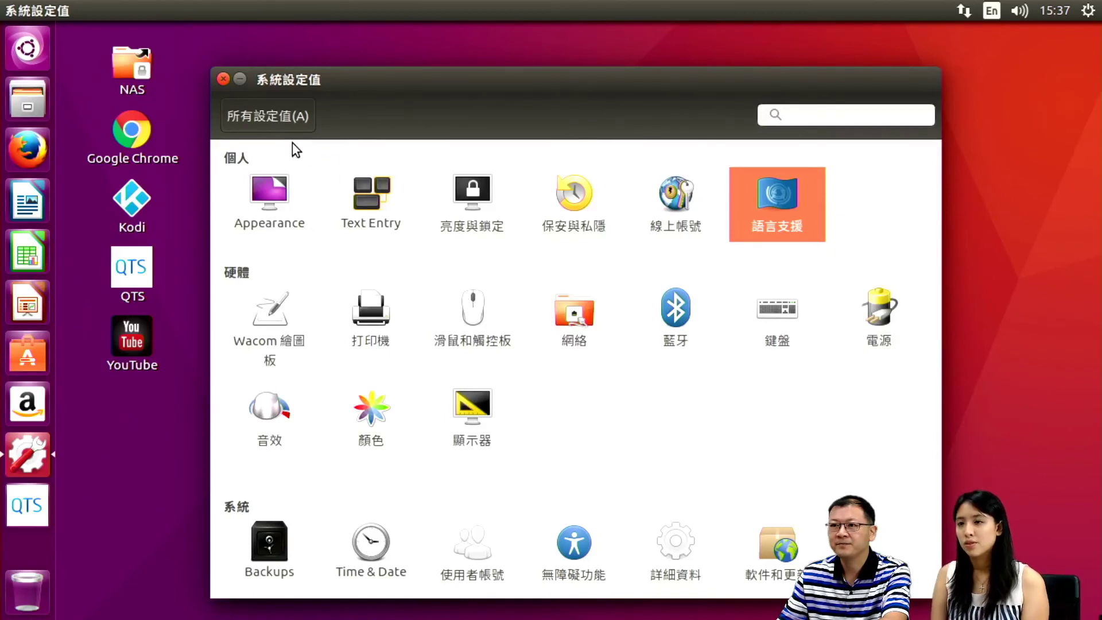
Step: Close the Ubuntu system settings and launch Kodi from the desktop
{"action": "left_click", "coordinate": [224, 78]}
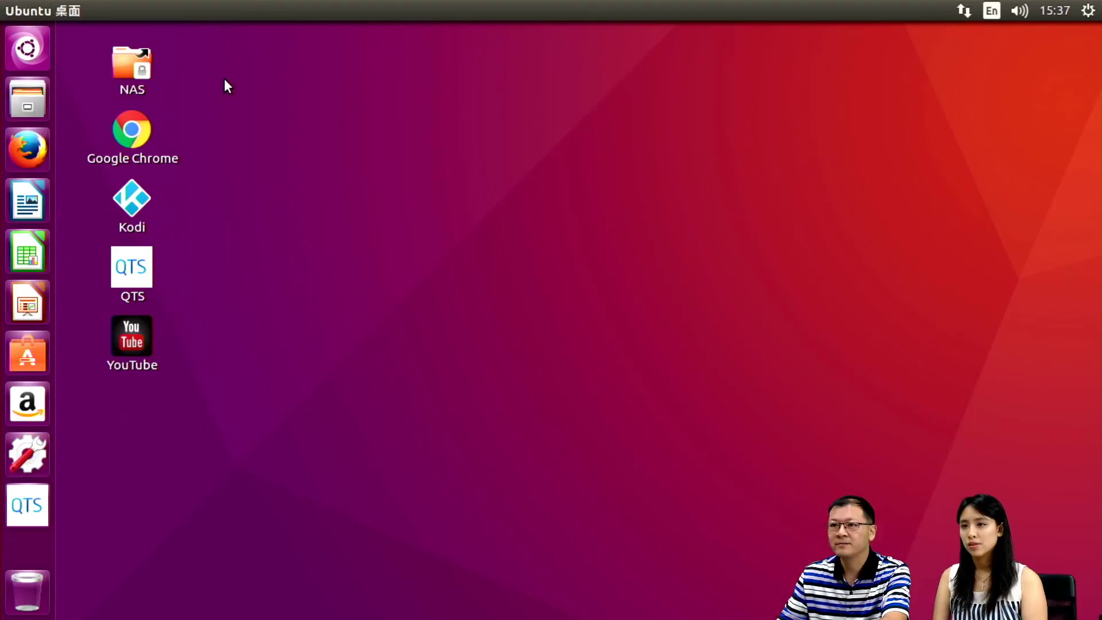
{"action": "double_click", "coordinate": [135, 202]}
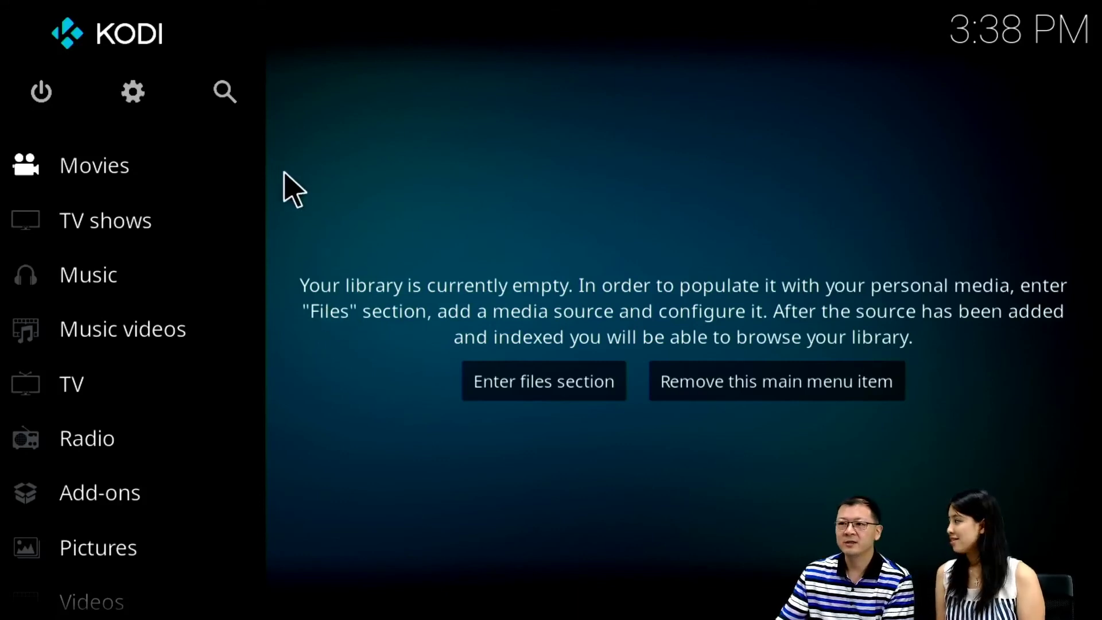
Step: Open Kodi's interface settings and set the skin fonts to Arial based
{"action": "left_click", "coordinate": [130, 103]}
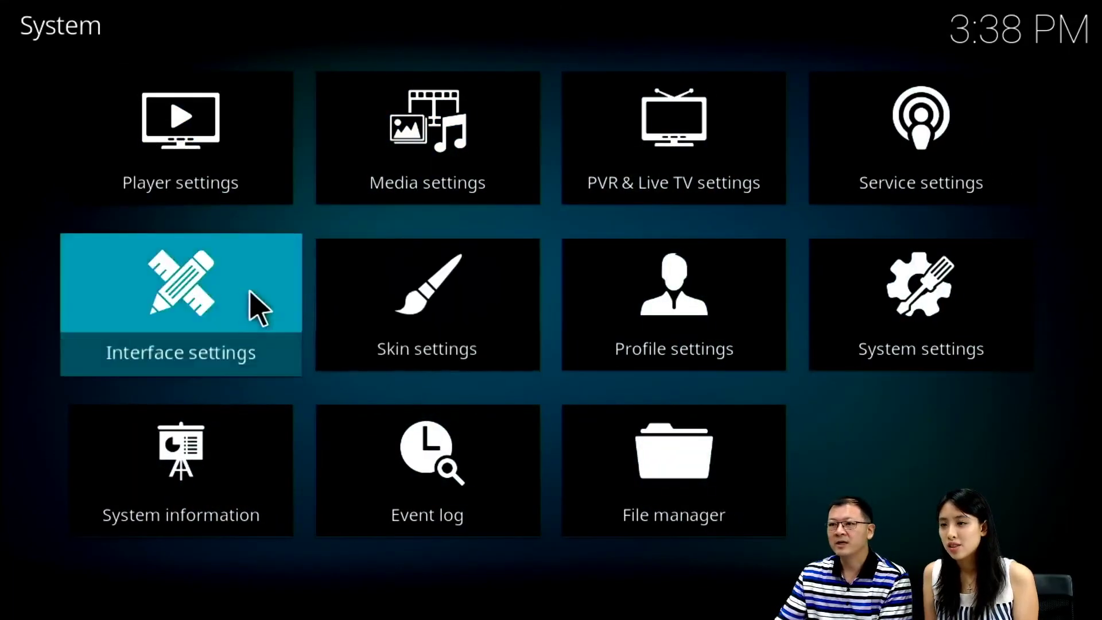
{"action": "left_click", "coordinate": [217, 314]}
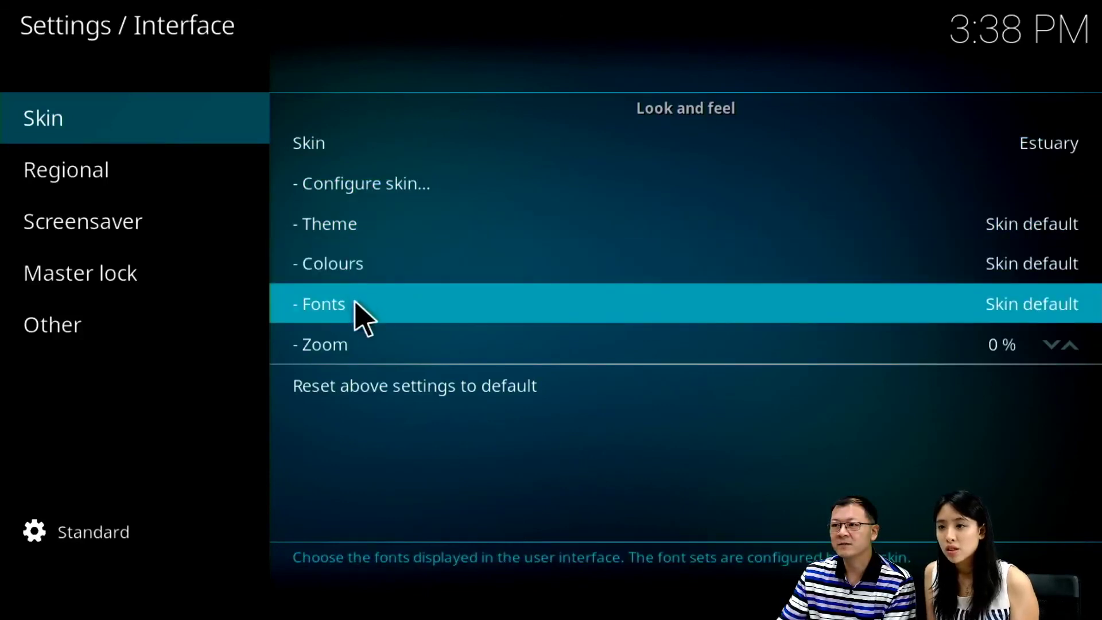
{"action": "left_click", "coordinate": [360, 315]}
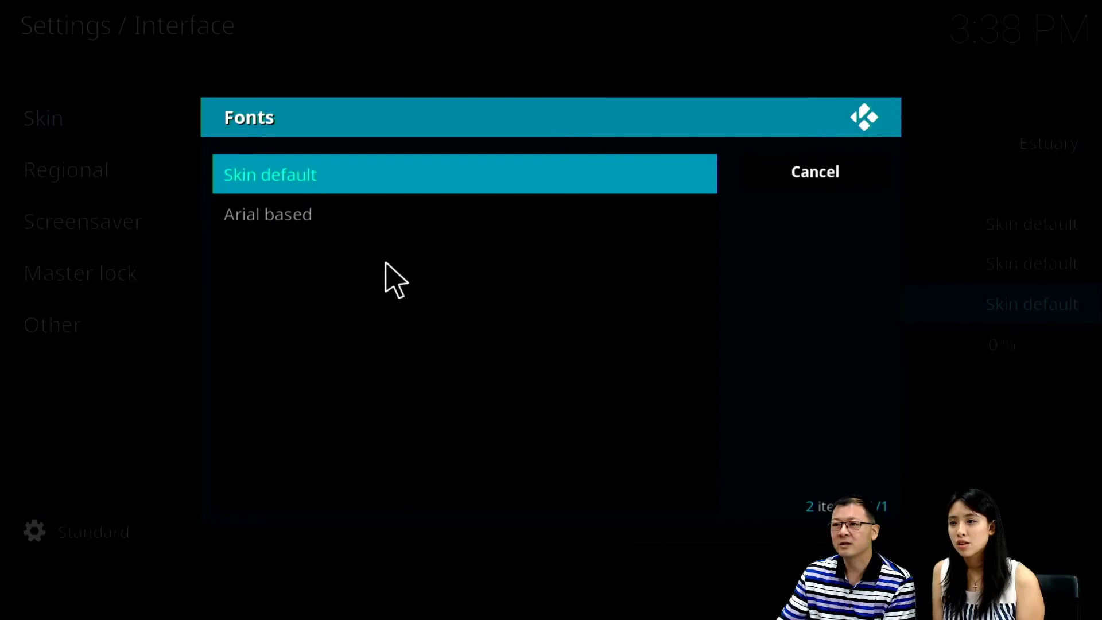
{"action": "left_click", "coordinate": [379, 218]}
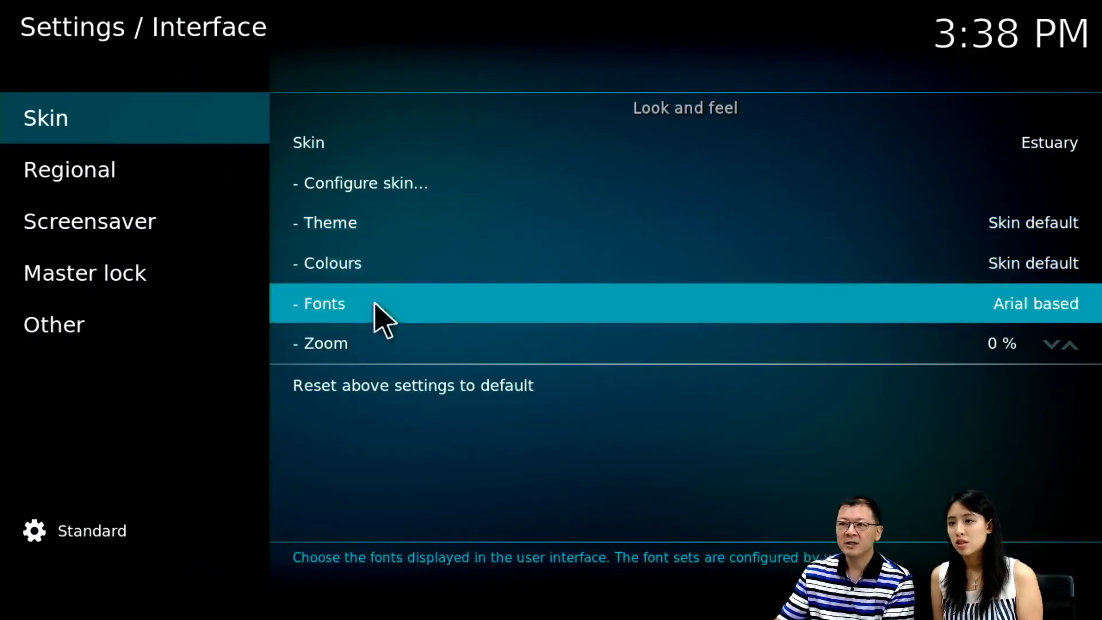
Step: Set the interface language to Chinese (Traditional) in the regional settings
{"action": "mouse_move", "coordinate": [210, 192]}
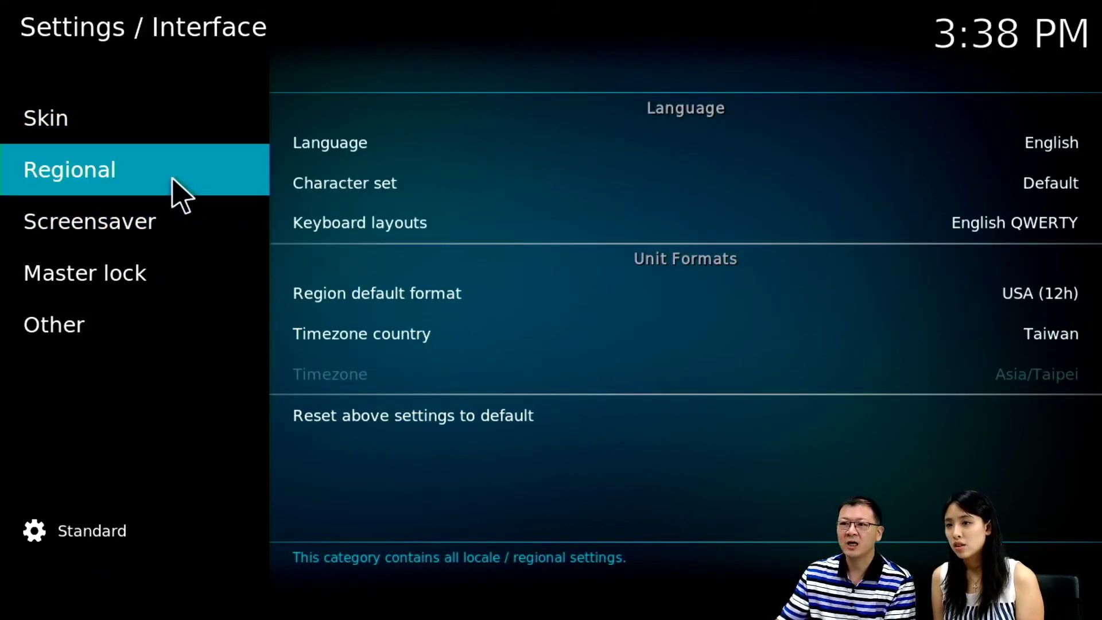
{"action": "left_click", "coordinate": [687, 129]}
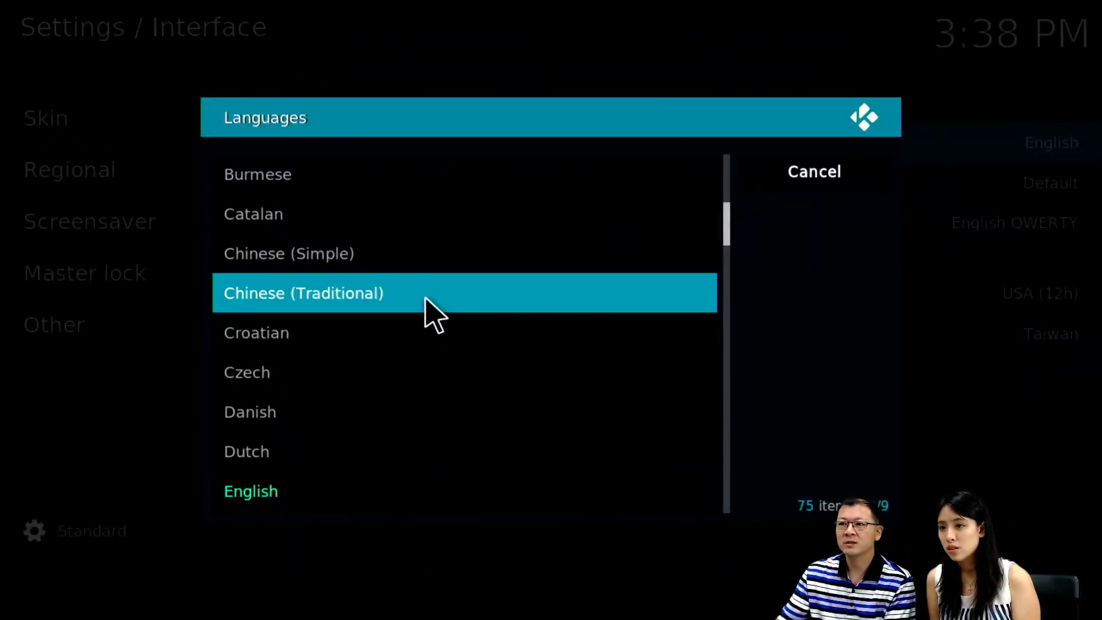
{"action": "key", "text": "Escape"}
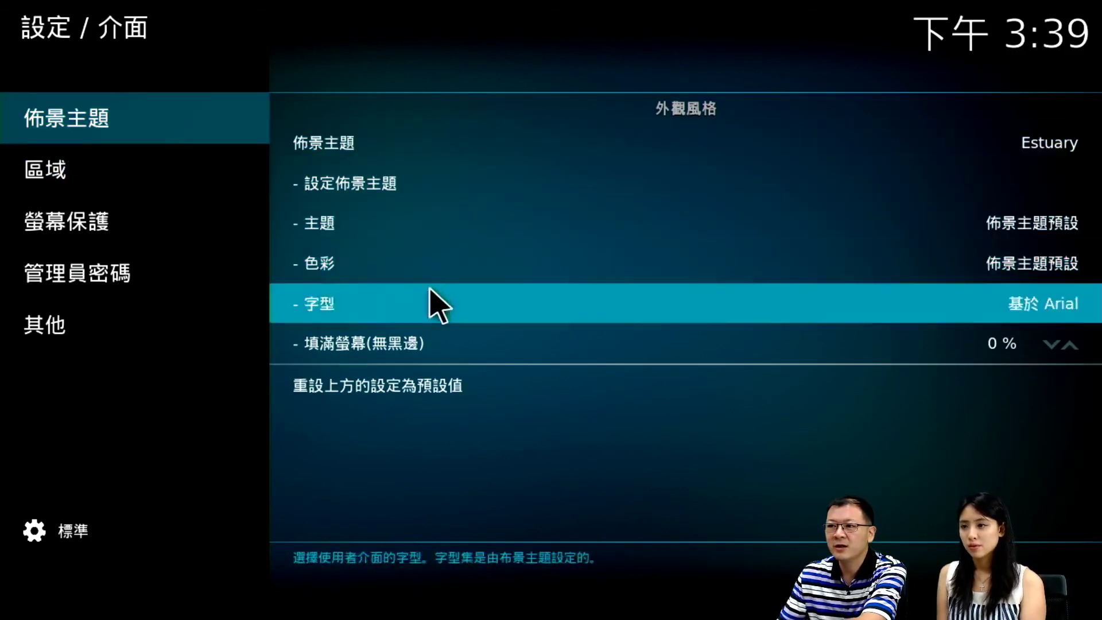
Step: Try the 佈景主題預設 font and view the theme and colour choices without changing either one
{"action": "left_click", "coordinate": [451, 315]}
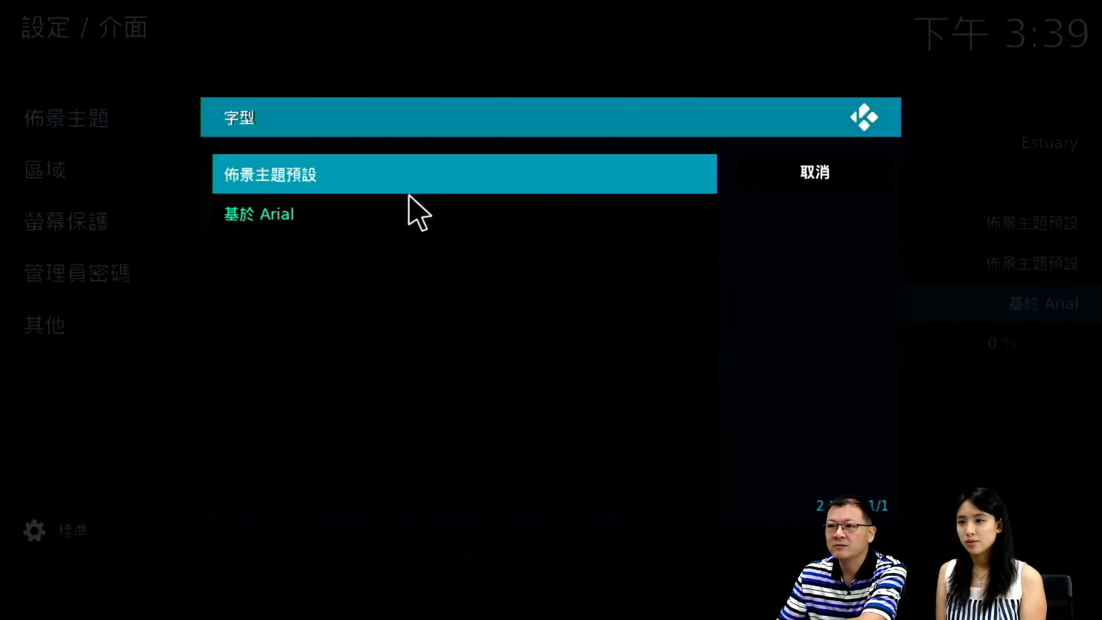
{"action": "left_click", "coordinate": [411, 183]}
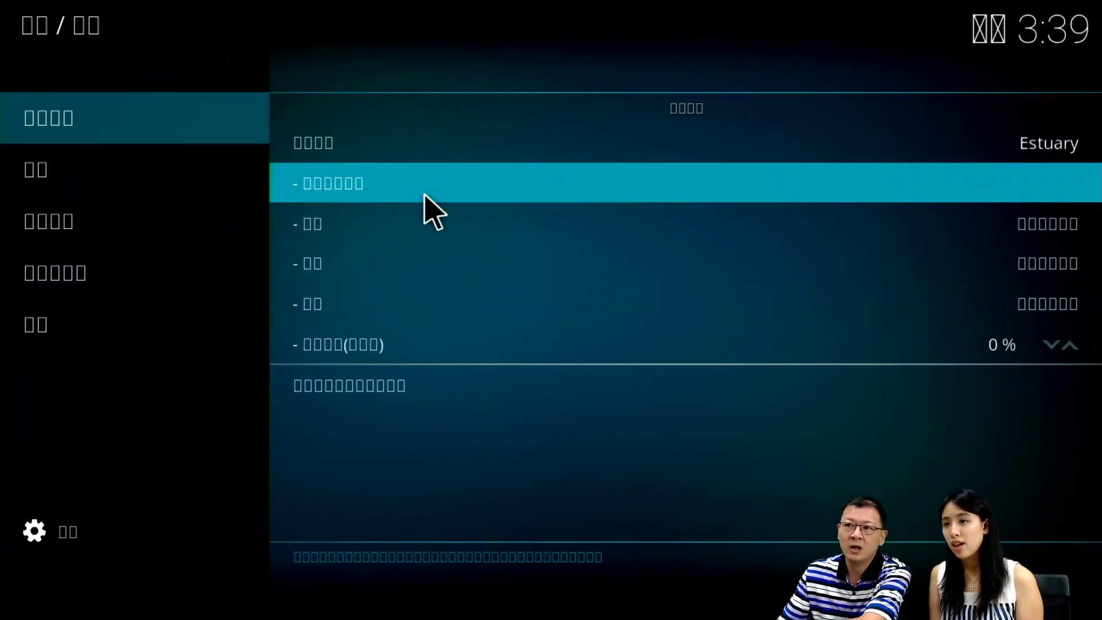
{"action": "left_click", "coordinate": [401, 233]}
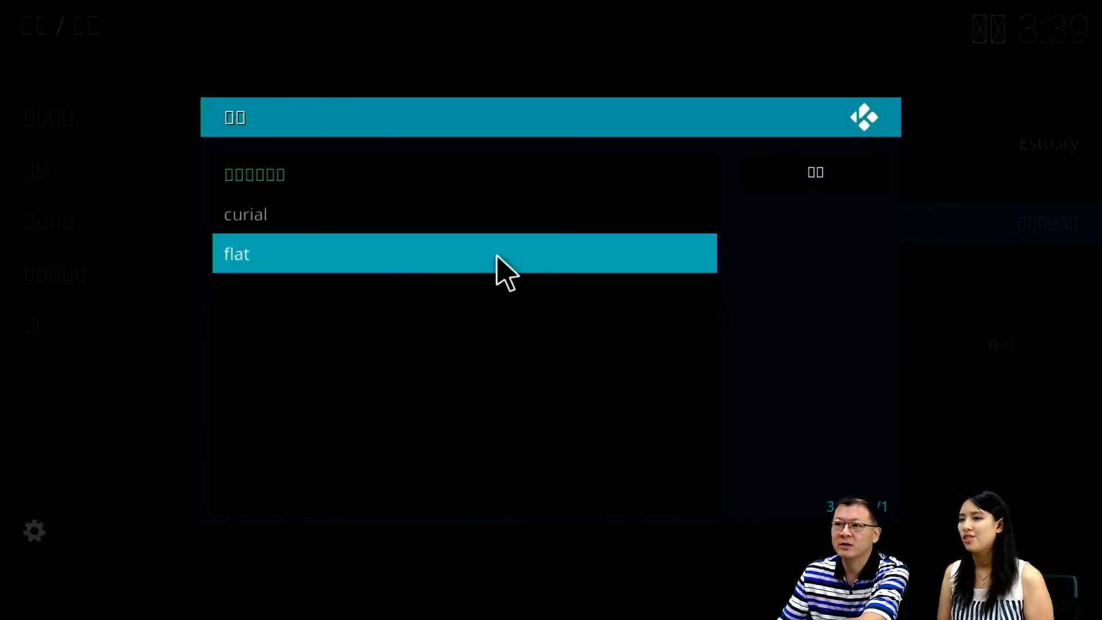
{"action": "left_click", "coordinate": [761, 179]}
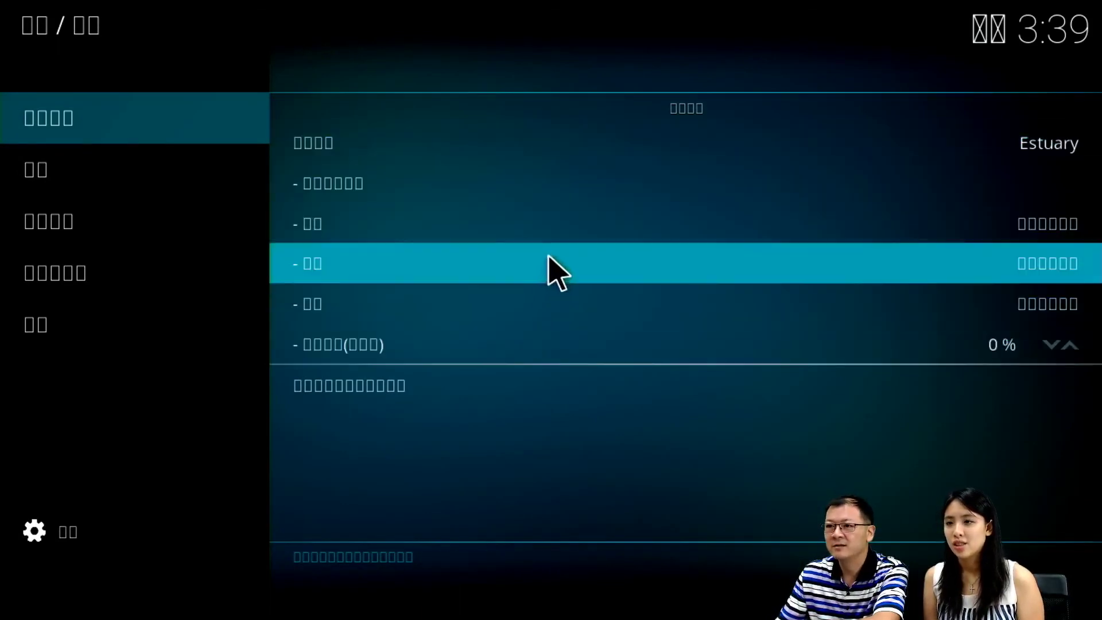
{"action": "left_click", "coordinate": [545, 256]}
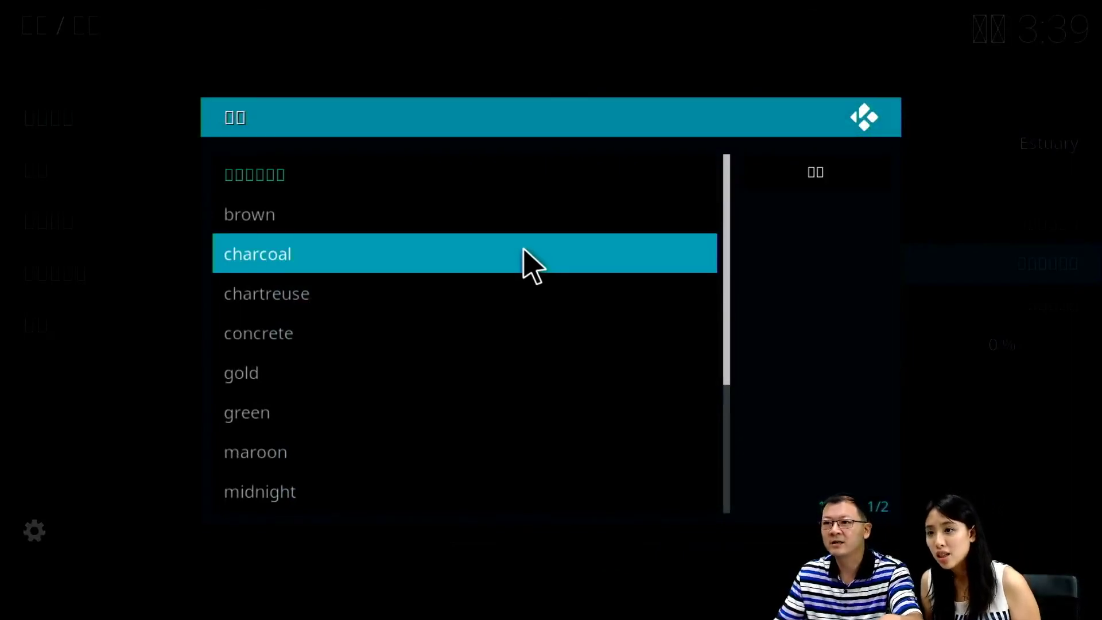
{"action": "left_click", "coordinate": [523, 250]}
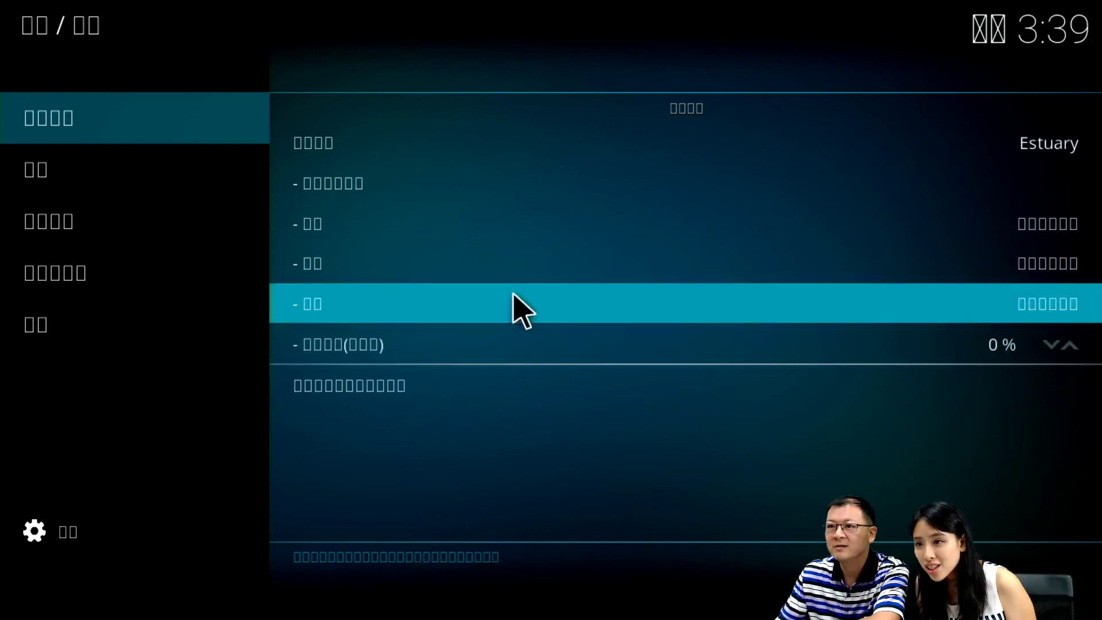
Step: Set the interface font to 基於 Arial and return to the Kodi home screen
{"action": "left_click", "coordinate": [514, 296]}
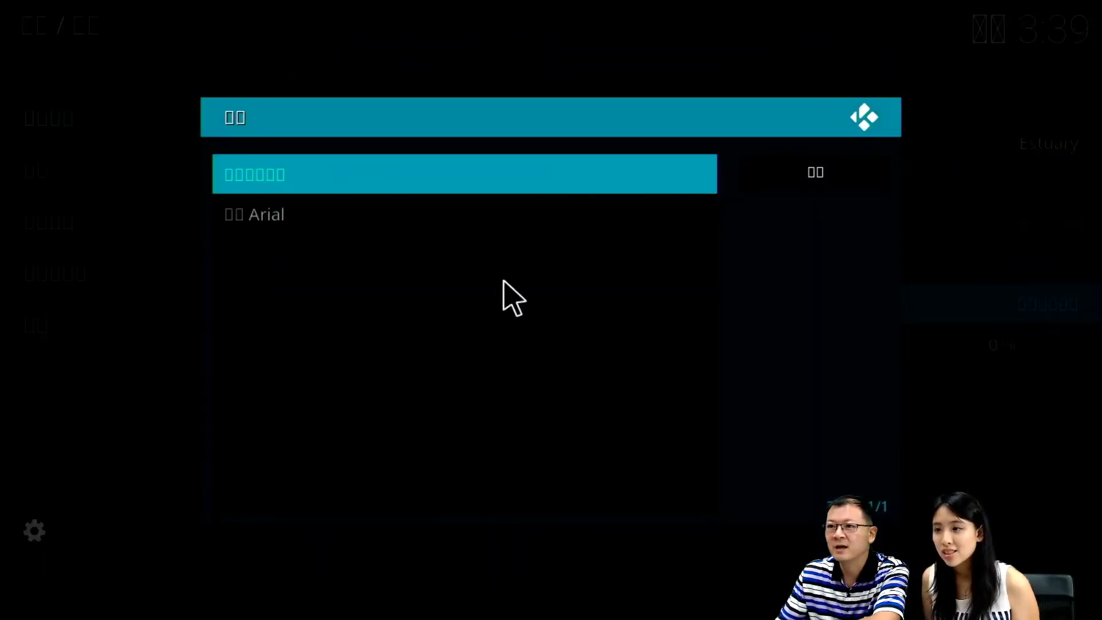
{"action": "left_click", "coordinate": [494, 213]}
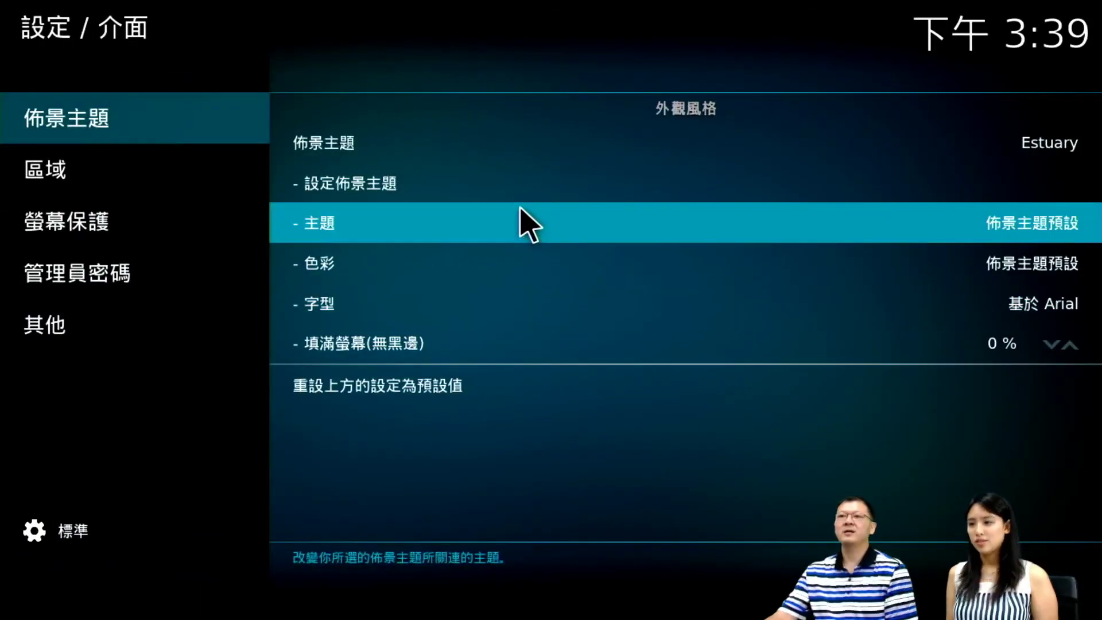
{"action": "right_click", "coordinate": [527, 223]}
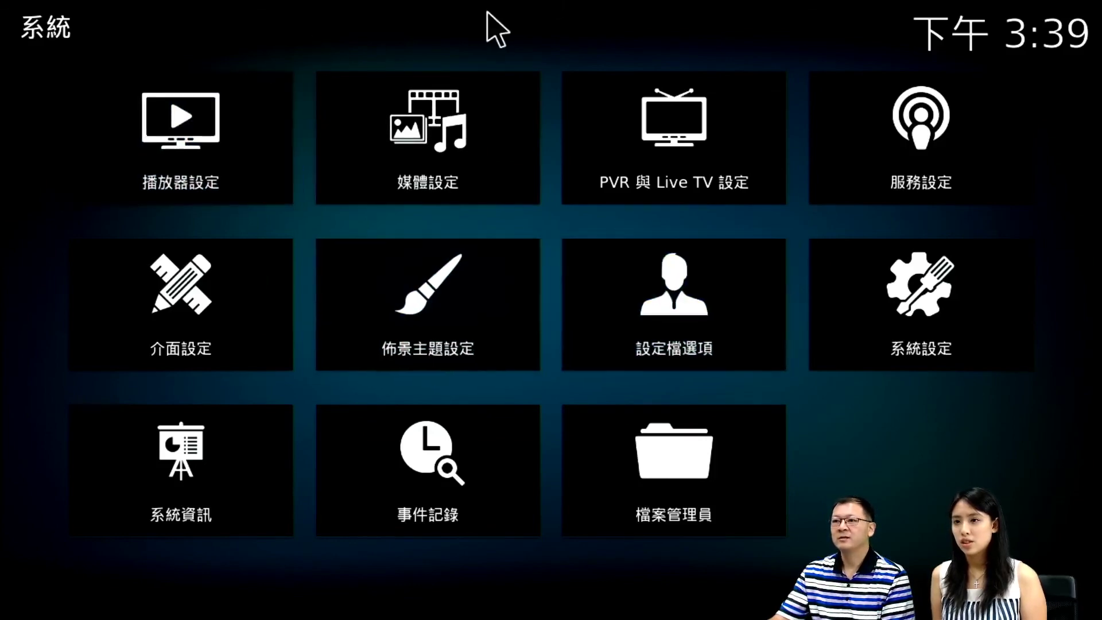
{"action": "key", "text": "Escape"}
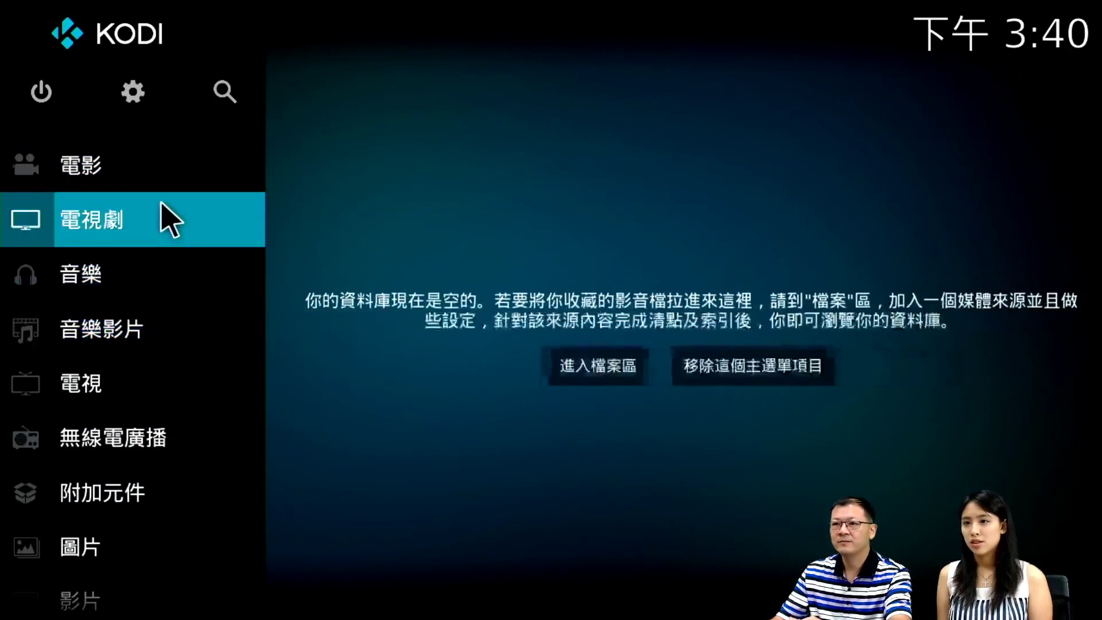
Step: Start adding a new video source from the 電影 section and browse for its media location
{"action": "key", "text": "Up"}
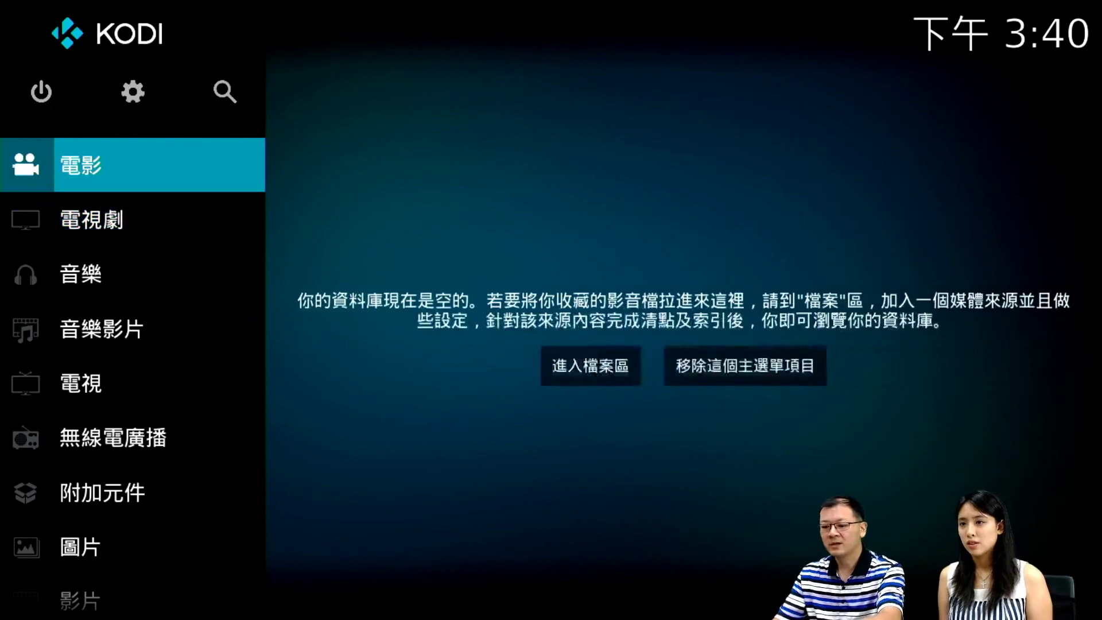
{"action": "key", "text": "Return"}
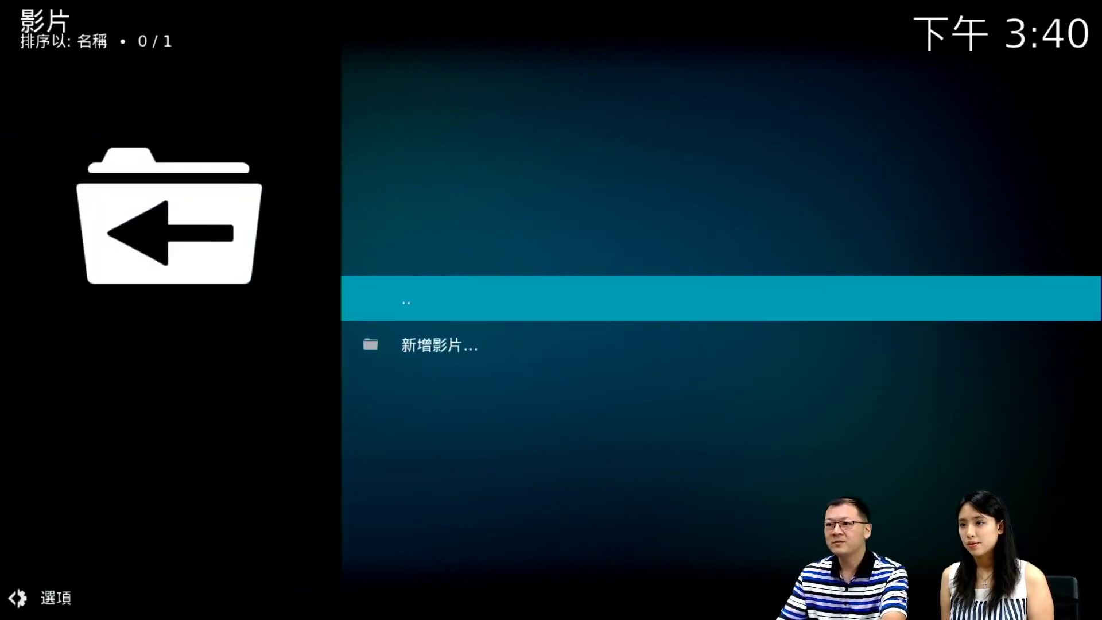
{"action": "key", "text": "Down"}
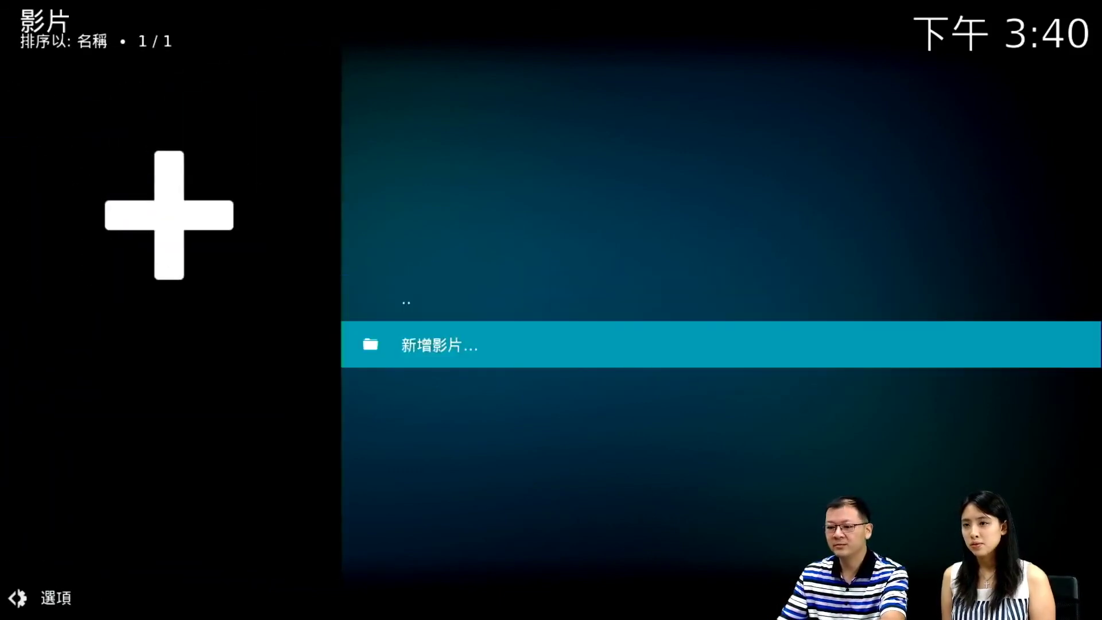
{"action": "key", "text": "Return"}
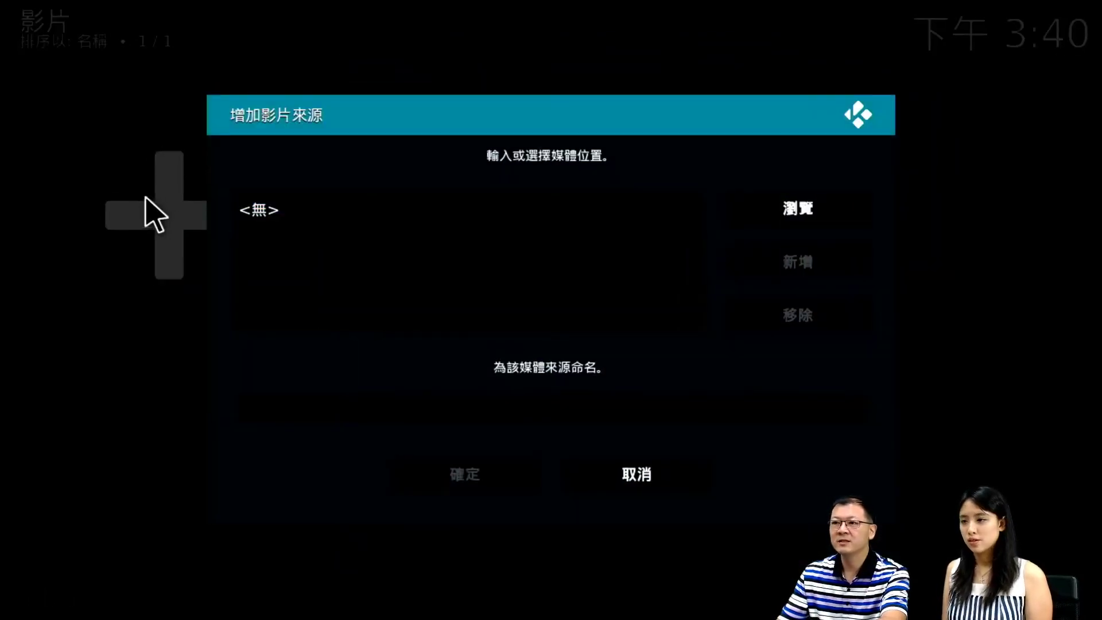
{"action": "key", "text": "Right"}
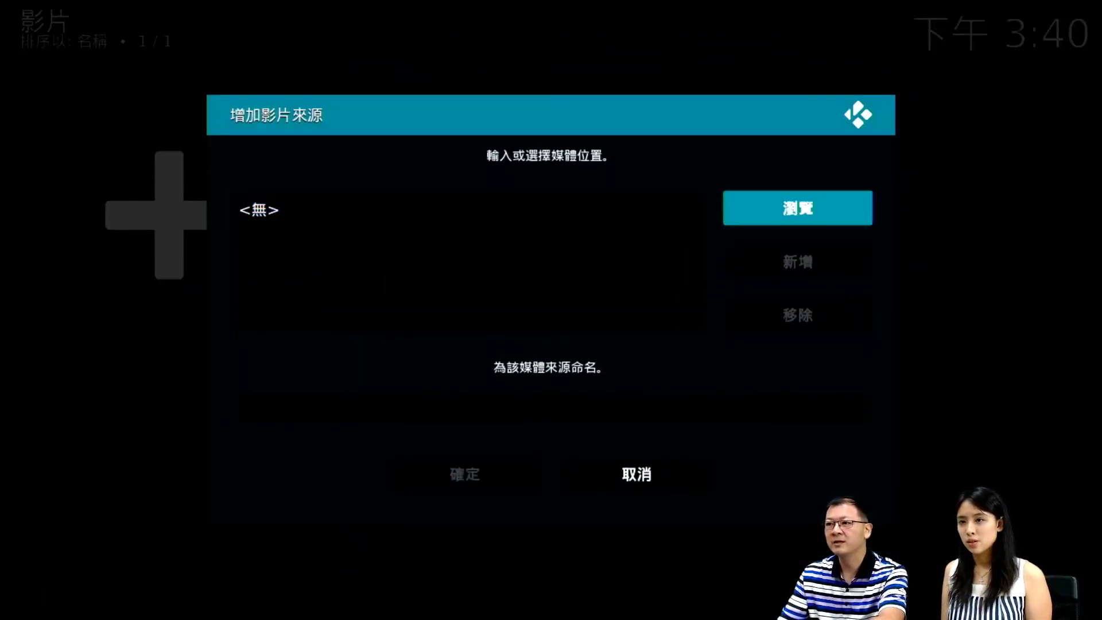
{"action": "key", "text": "Return"}
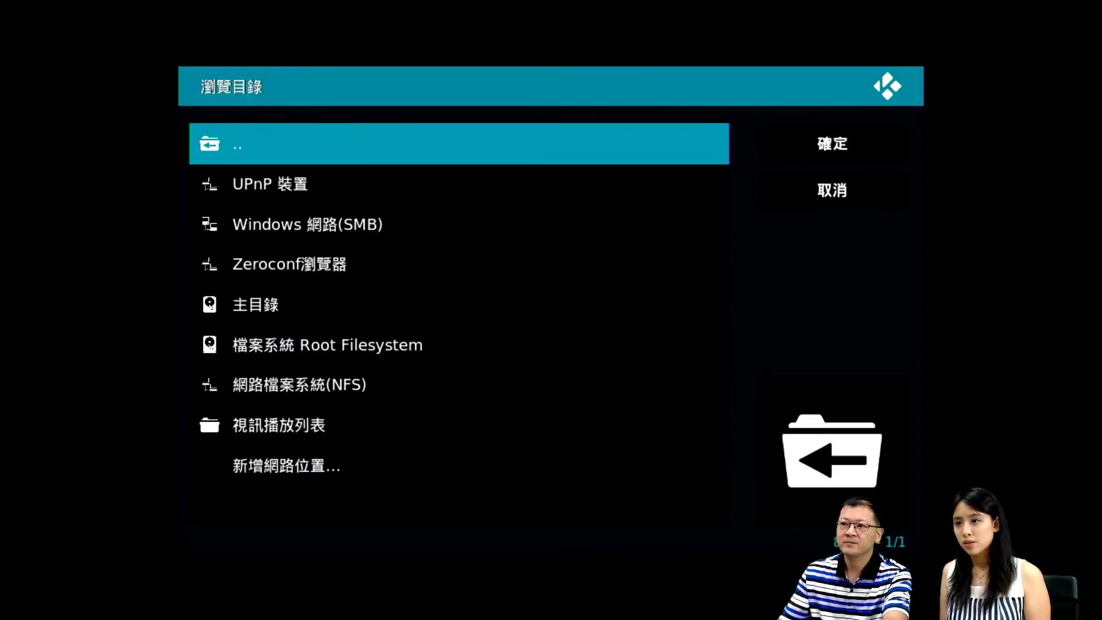
Step: Open 檔案系統 Root Filesystem in the directory browser for the video source
{"action": "key", "text": "Down"}
{"action": "key", "text": "Down"}
{"action": "key", "text": "Down"}
{"action": "key", "text": "Down"}
{"action": "key", "text": "Down"}
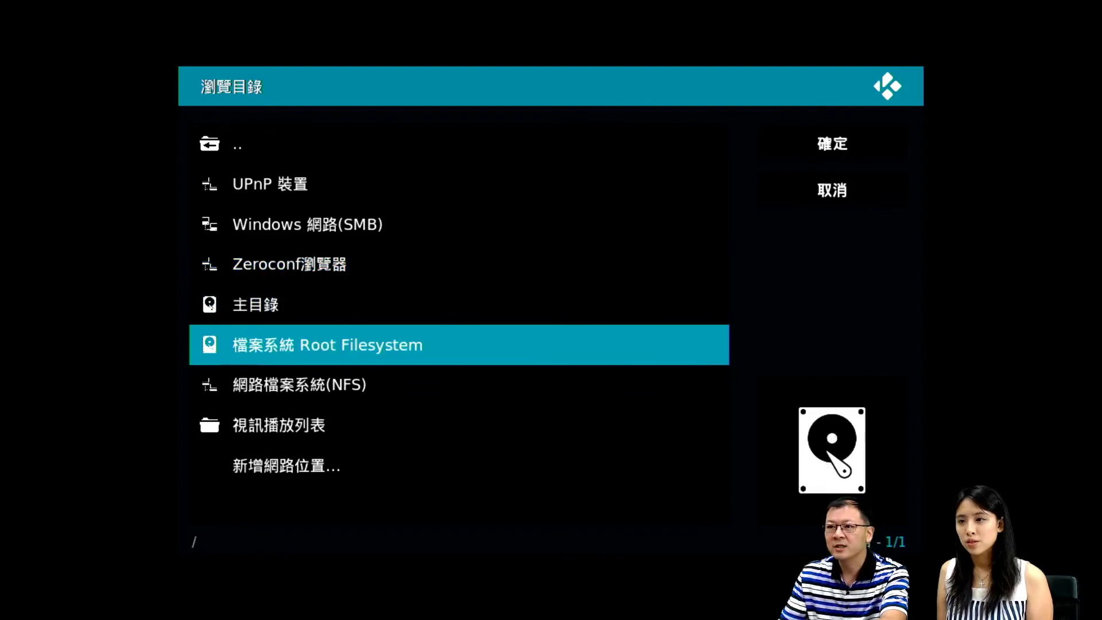
{"action": "key", "text": "Up"}
{"action": "key", "text": "Down"}
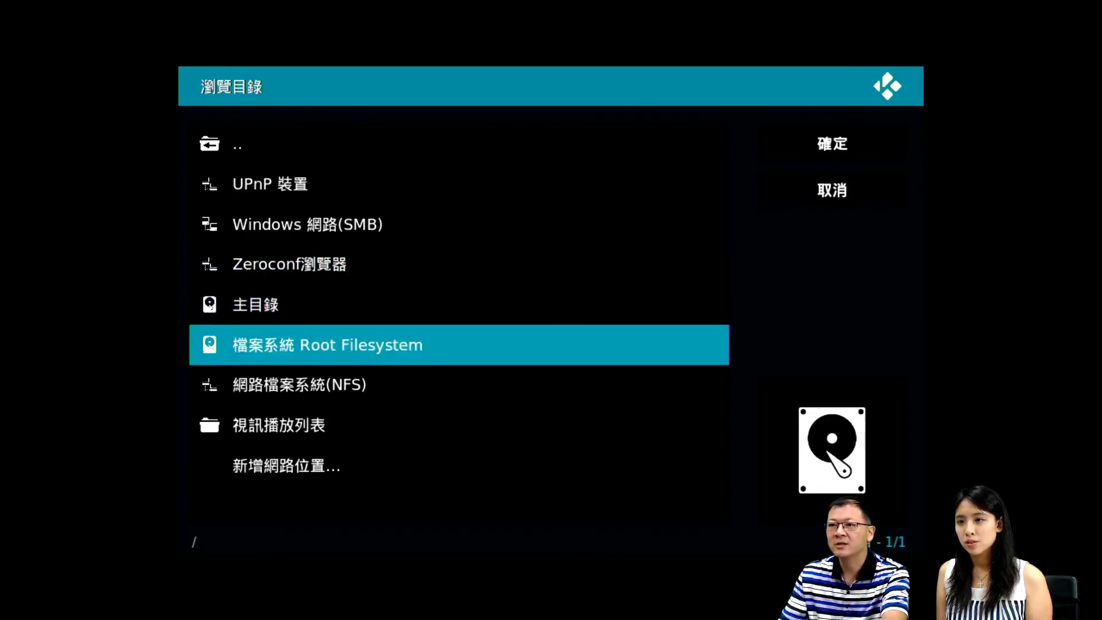
{"action": "key", "text": "Return"}
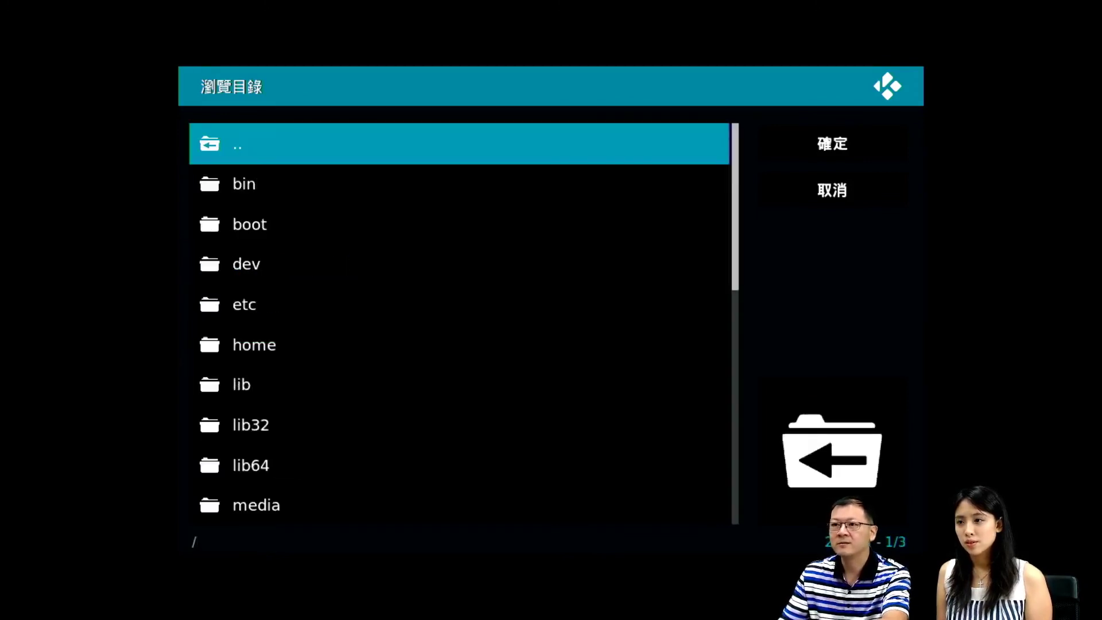
Step: Find the nas_share folder in the root file system and open it
{"action": "key", "text": "Down"}
{"action": "key", "text": "Down"}
{"action": "key", "text": "Down"}
{"action": "key", "text": "Down"}
{"action": "key", "text": "Down"}
{"action": "key", "text": "Down"}
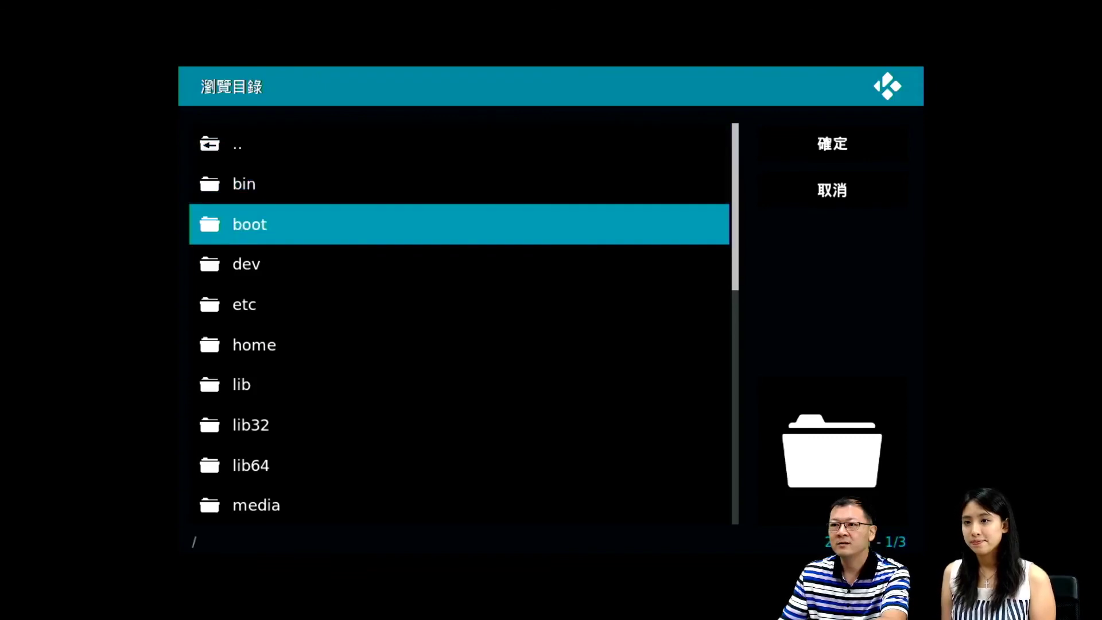
{"action": "key", "text": "Down"}
{"action": "key", "text": "Down"}
{"action": "key", "text": "Down"}
{"action": "key", "text": "Down"}
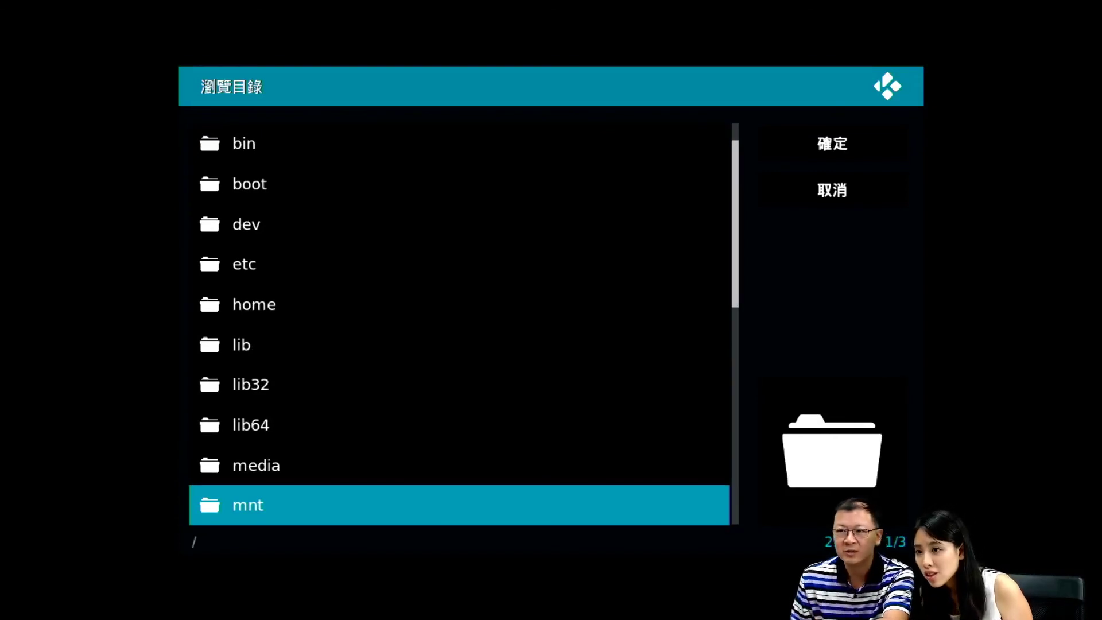
{"action": "key", "text": "Down"}
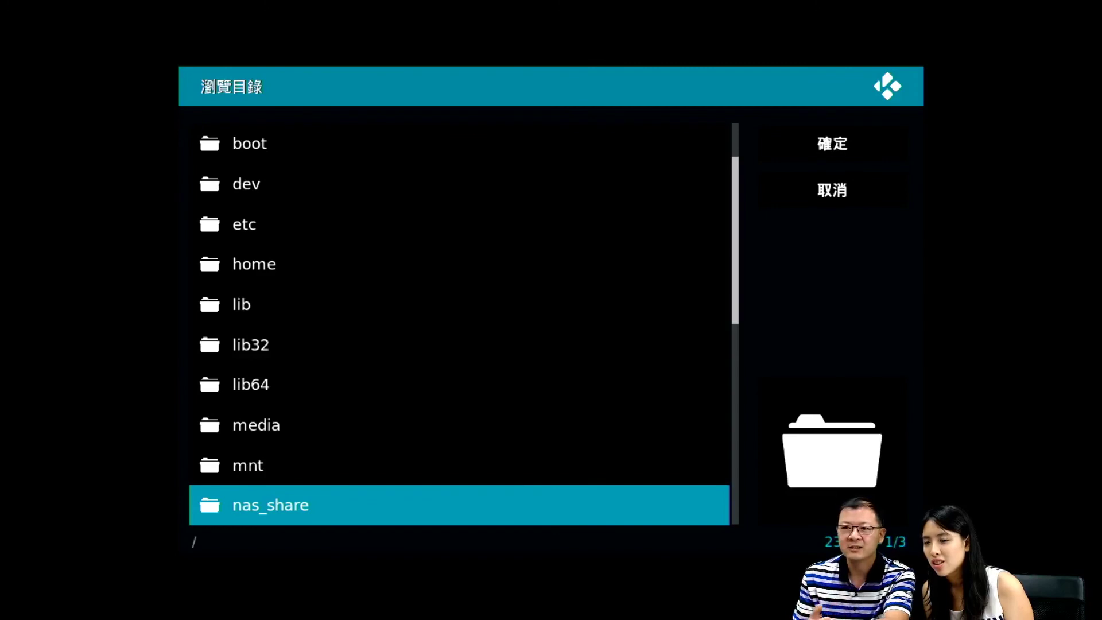
{"action": "key", "text": "Down"}
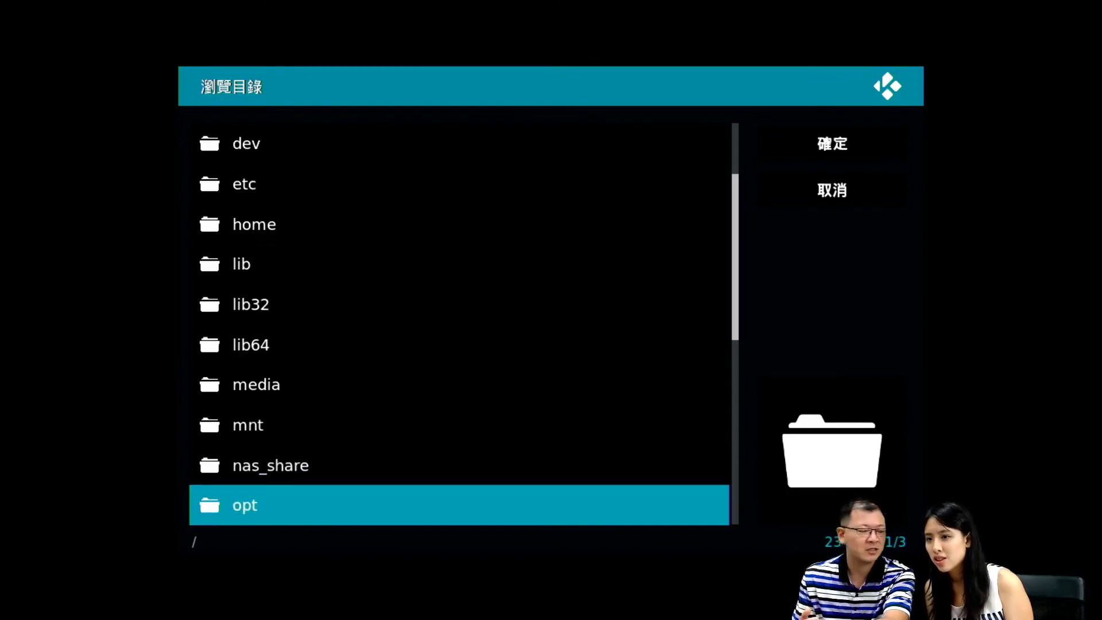
{"action": "key", "text": "Up"}
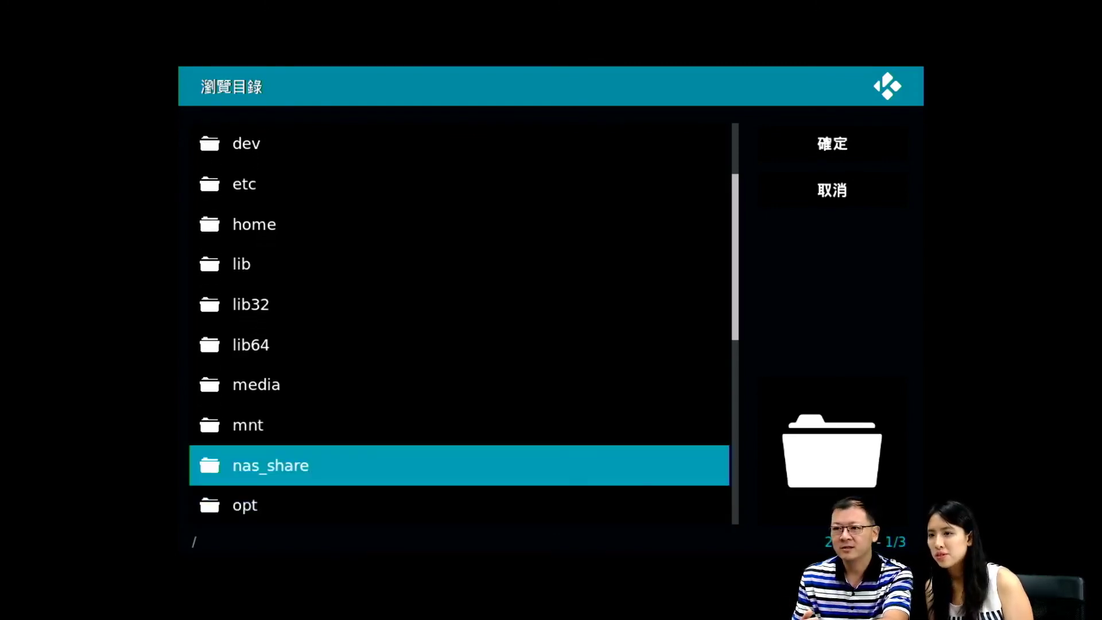
{"action": "key", "text": "Return"}
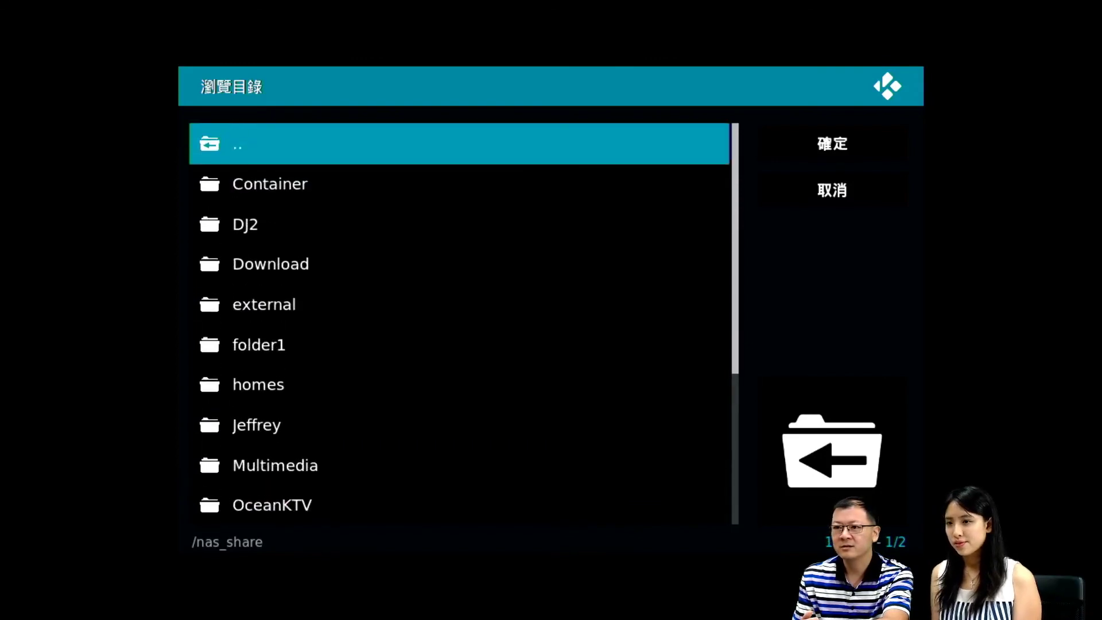
Step: Choose the Multimedia folder inside nas_share as the media location for the video source
{"action": "key", "text": "Down"}
{"action": "key", "text": "Down"}
{"action": "key", "text": "Down"}
{"action": "key", "text": "Down"}
{"action": "key", "text": "Down"}
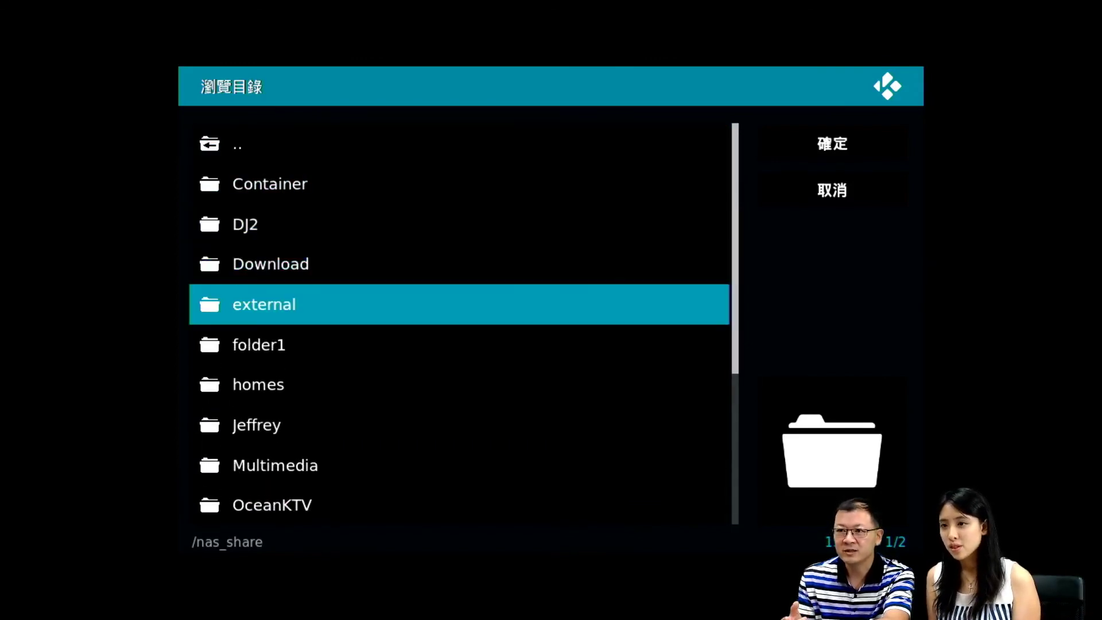
{"action": "key", "text": "Down"}
{"action": "key", "text": "Down"}
{"action": "key", "text": "Down"}
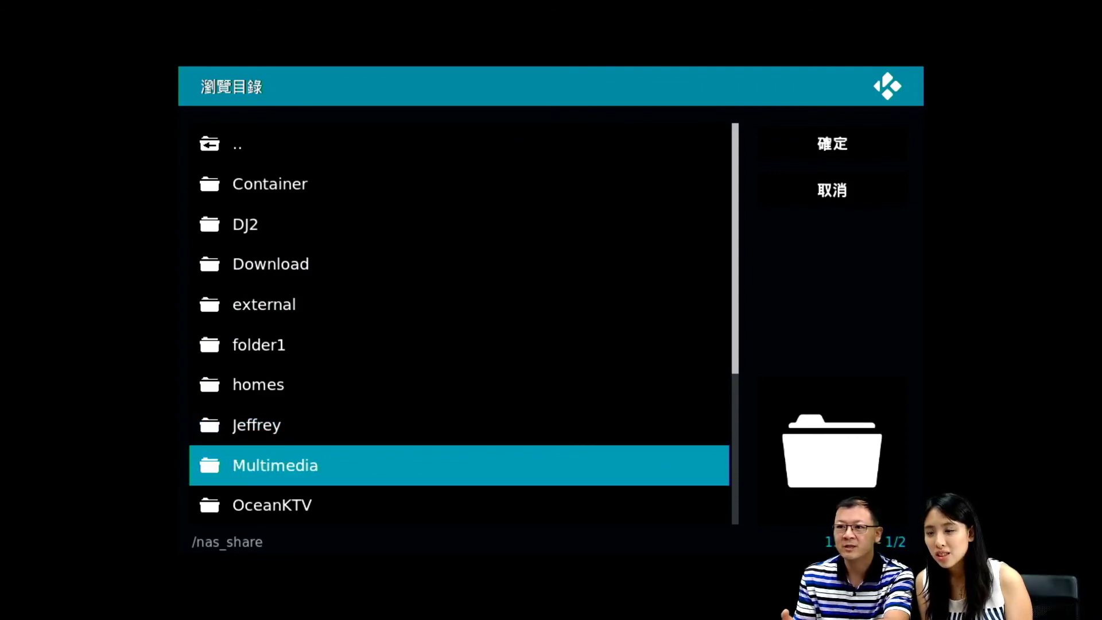
{"action": "key", "text": "Return"}
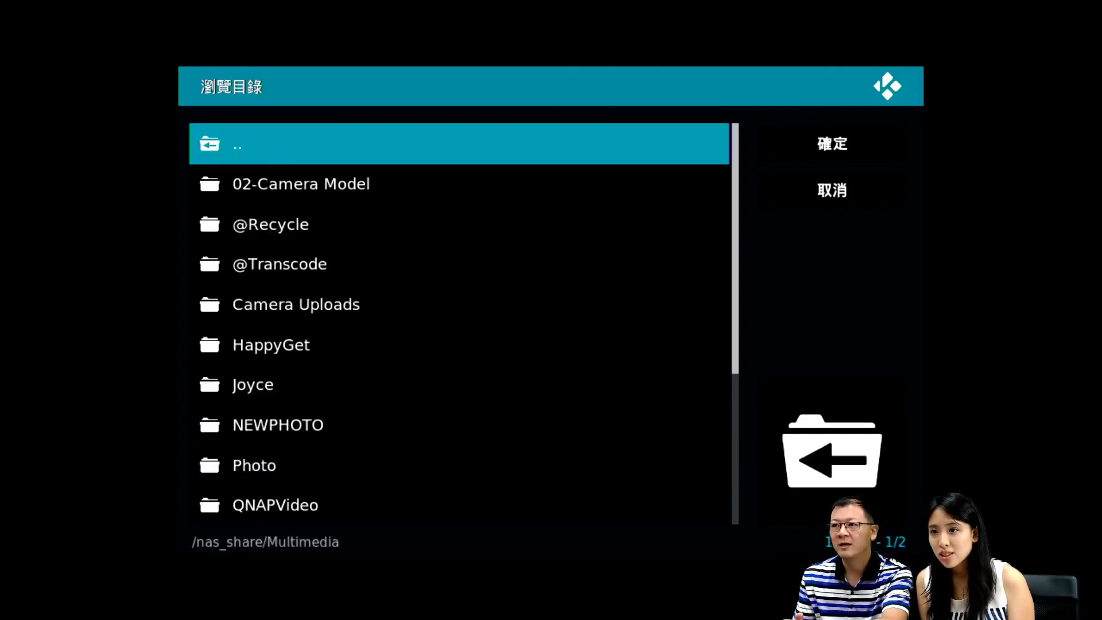
{"action": "key", "text": "Right"}
{"action": "key", "text": "Right"}
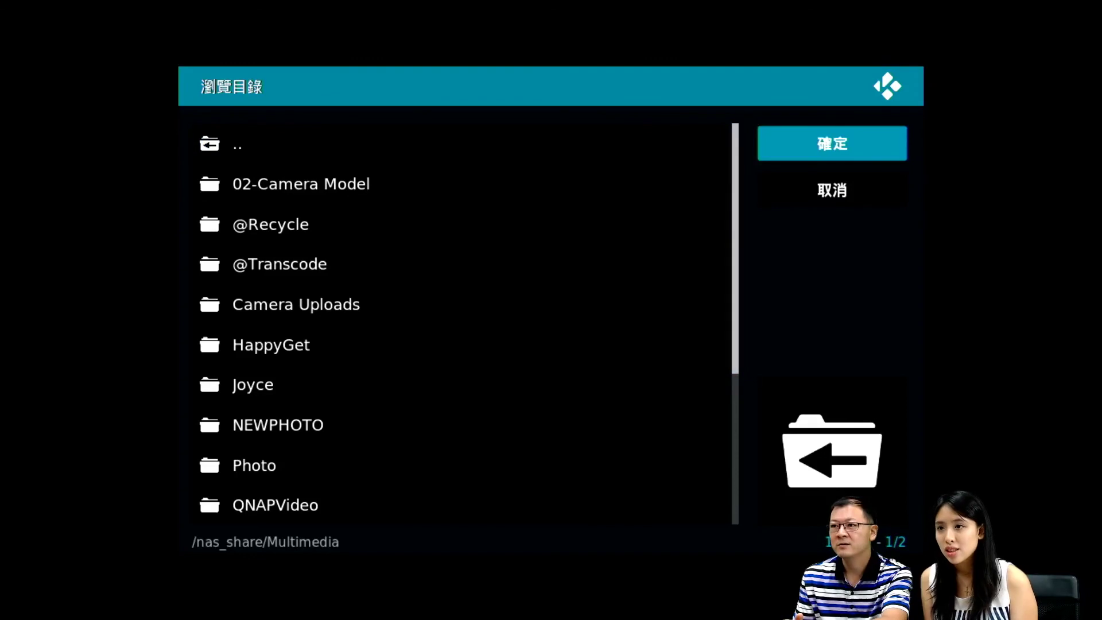
{"action": "key", "text": "Return"}
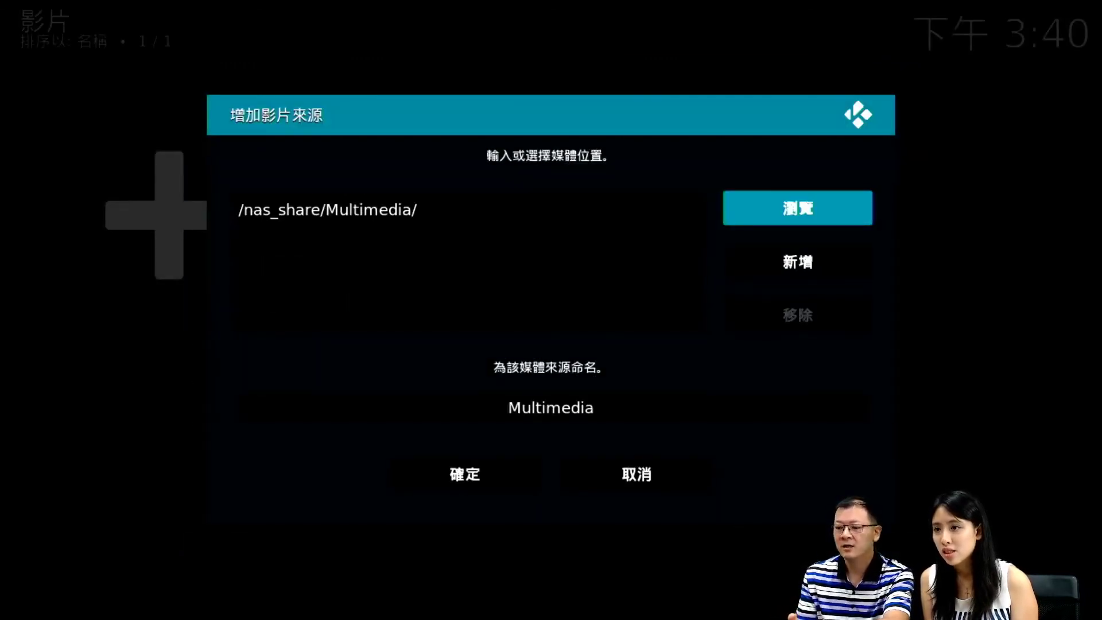
Step: Save the video source under the name Multimedia and accept its content settings with 此目錄包含 left at 無
{"action": "key", "text": "Down"}
{"action": "key", "text": "Down"}
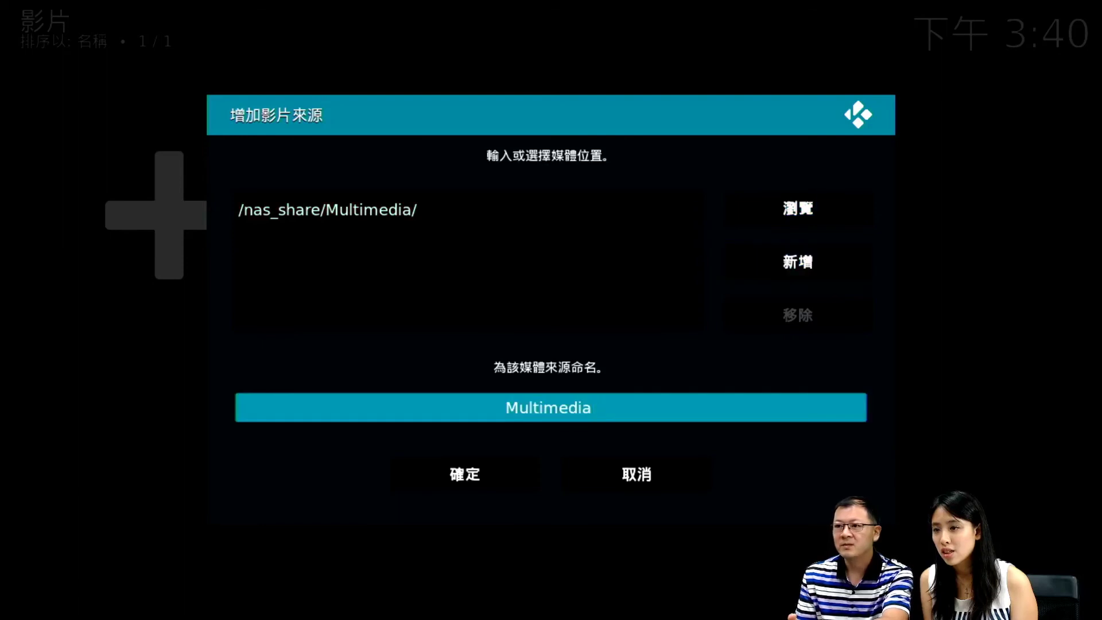
{"action": "key", "text": "Down"}
{"action": "key", "text": "Return"}
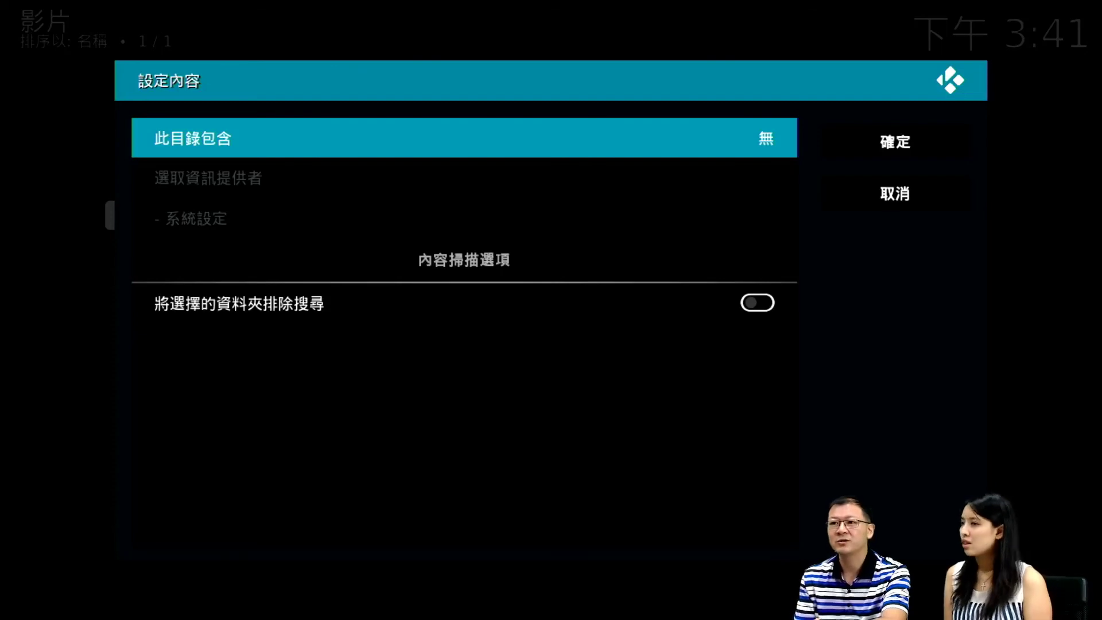
{"action": "key", "text": "Right"}
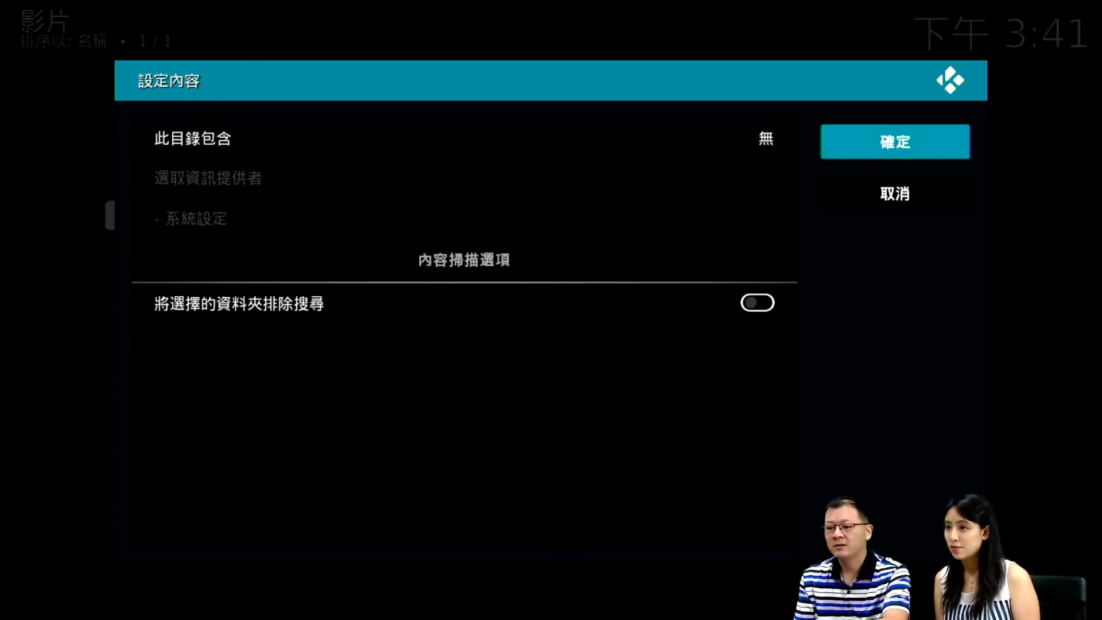
{"action": "key", "text": "Return"}
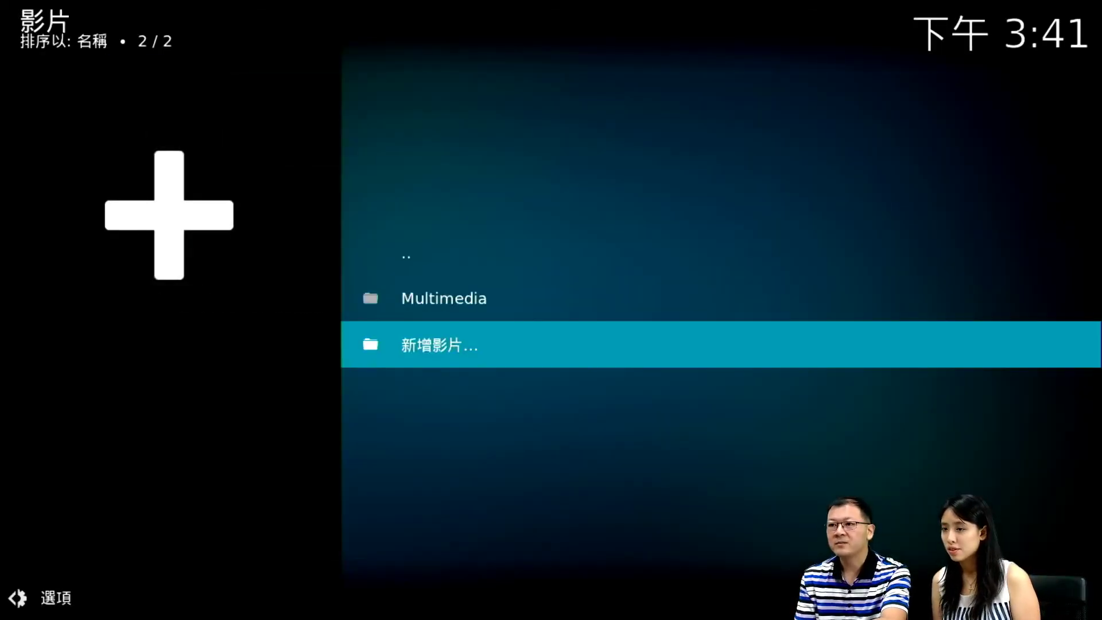
Step: Open the TestVideo folder inside the Multimedia video source
{"action": "key", "text": "Up"}
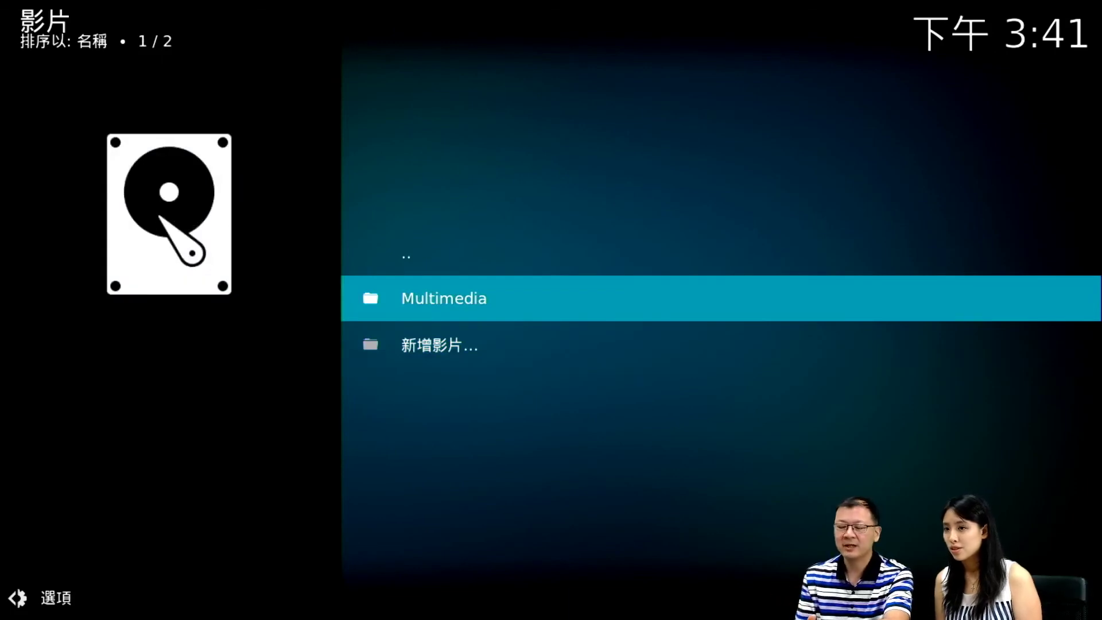
{"action": "key", "text": "Return"}
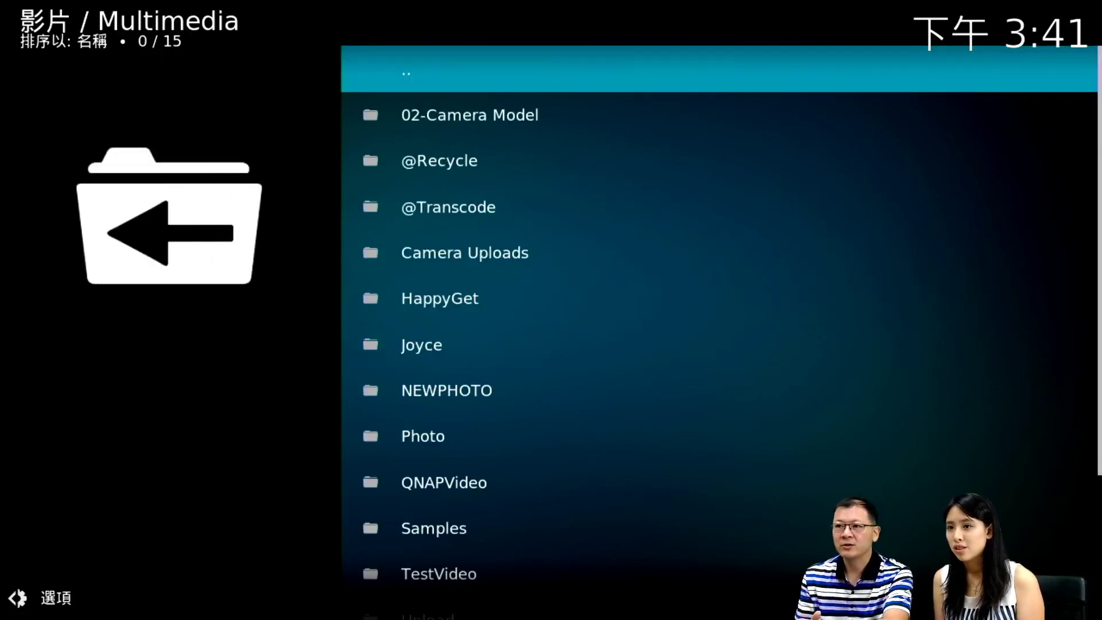
{"action": "key", "text": "Down"}
{"action": "key", "text": "Down"}
{"action": "key", "text": "Down"}
{"action": "key", "text": "Down"}
{"action": "key", "text": "Down"}
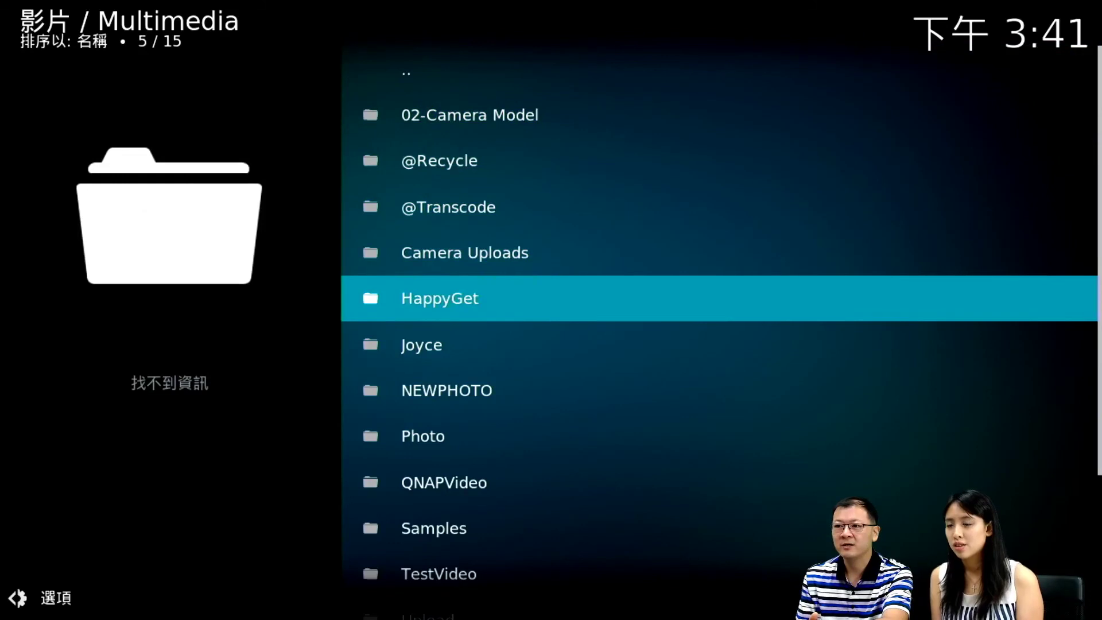
{"action": "key", "text": "Down"}
{"action": "key", "text": "Down"}
{"action": "key", "text": "Down"}
{"action": "key", "text": "Down"}
{"action": "key", "text": "Down"}
{"action": "key", "text": "Down"}
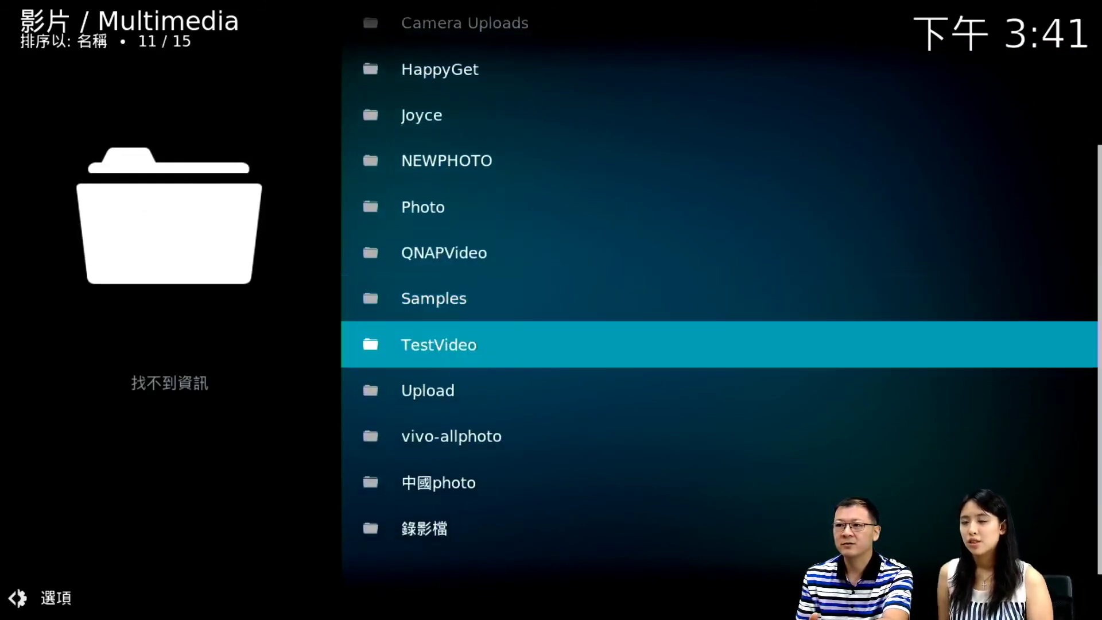
{"action": "key", "text": "Return"}
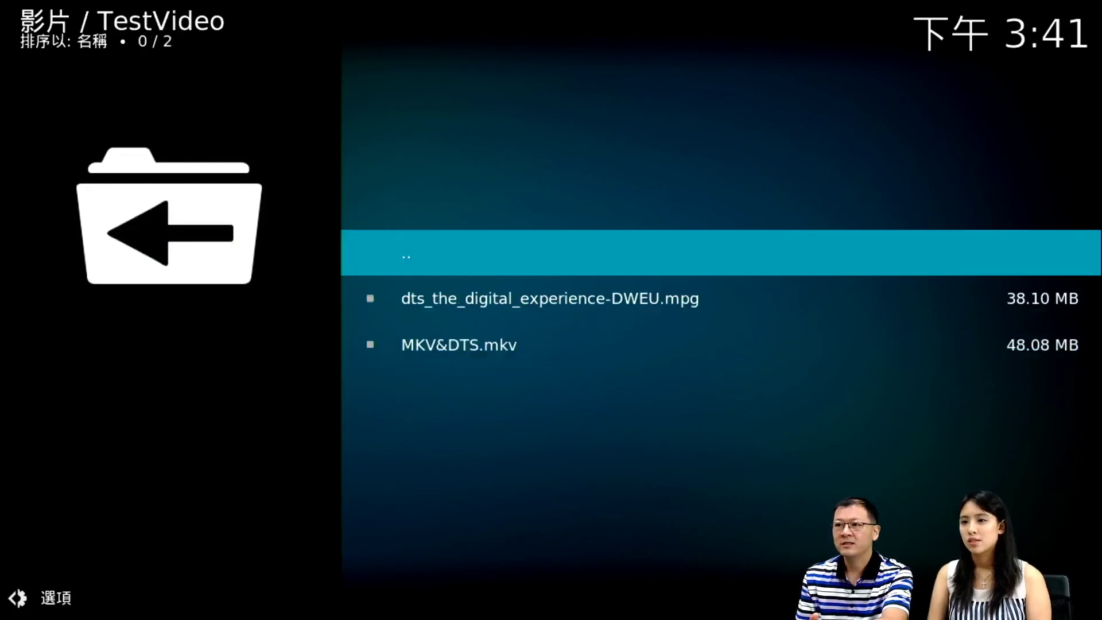
Step: Play dts_the_digital_experience-DWEU.mpg, then leave the full-screen playback and return to the Kodi home screen
{"action": "key", "text": "Down"}
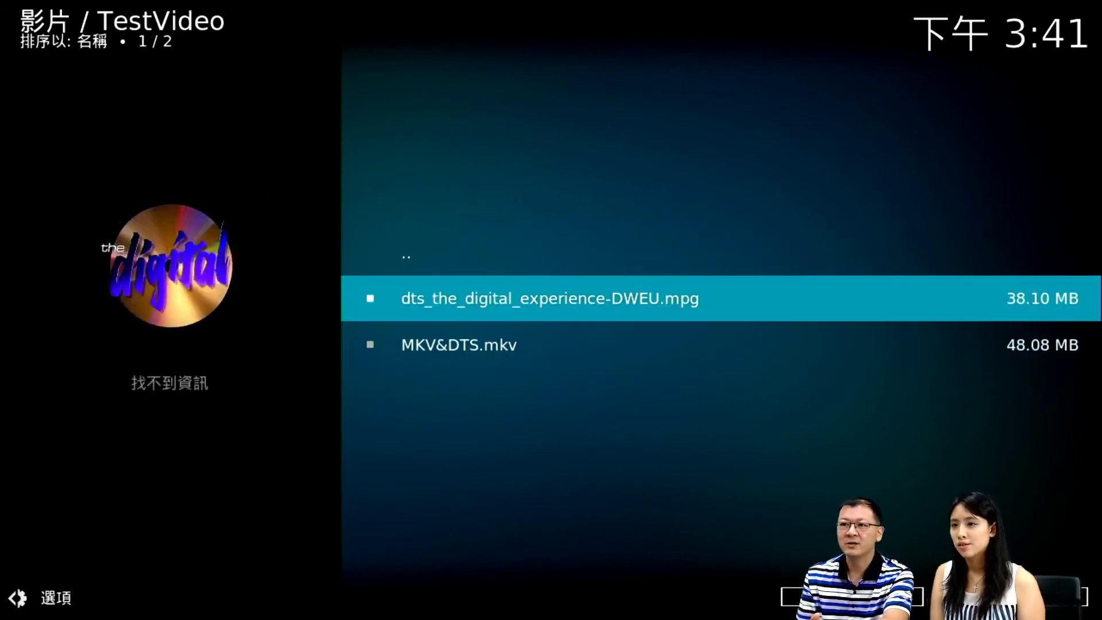
{"action": "key", "text": "Return"}
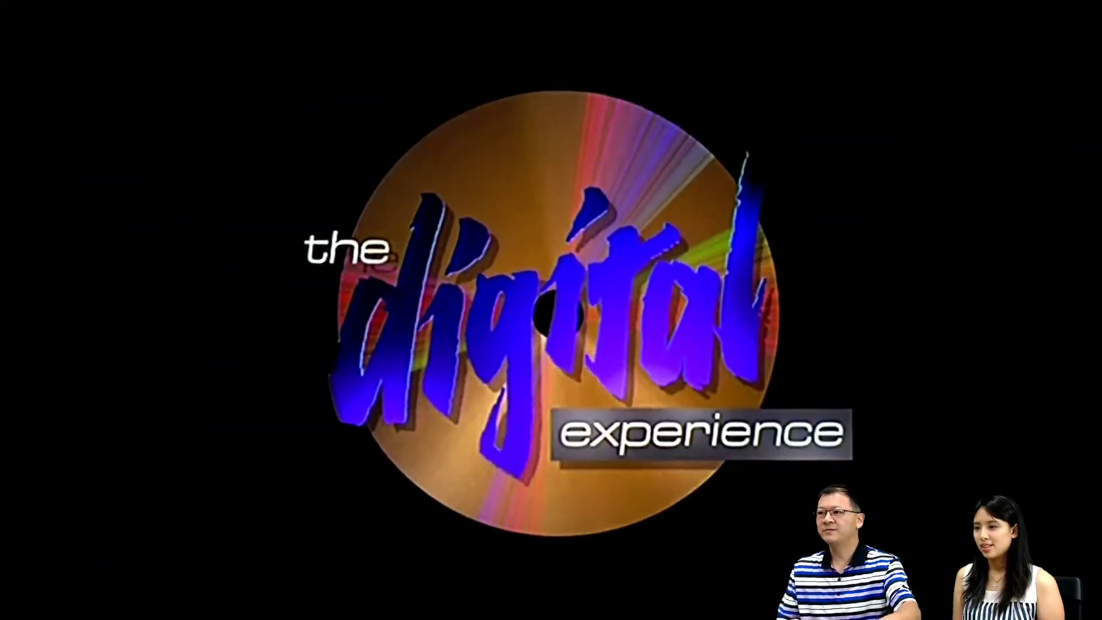
{"action": "key", "text": "Escape"}
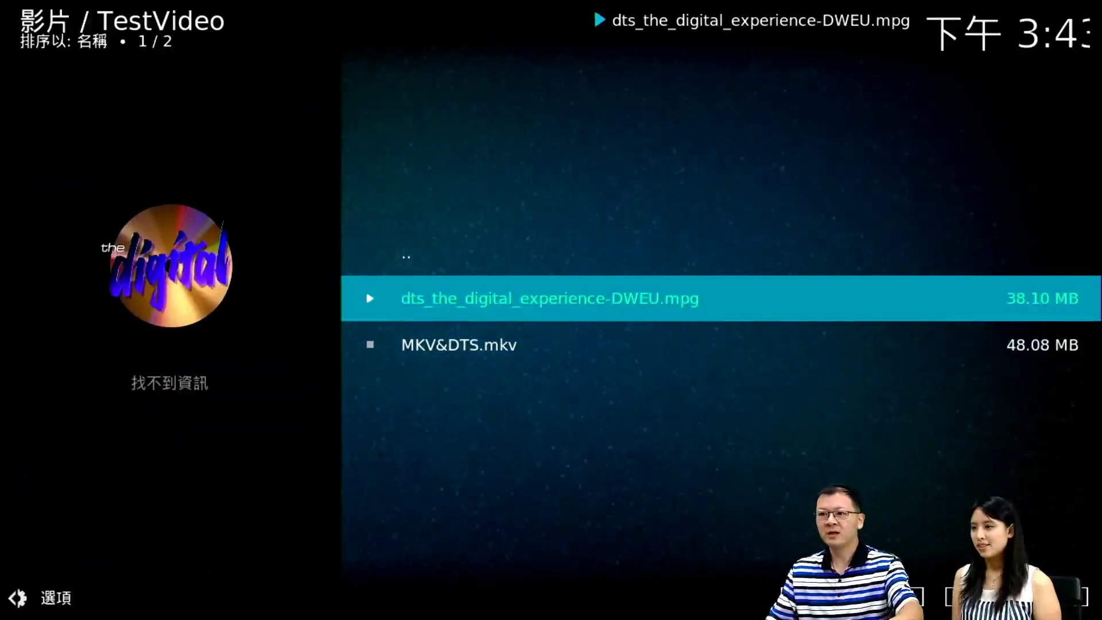
{"action": "key", "text": "Escape"}
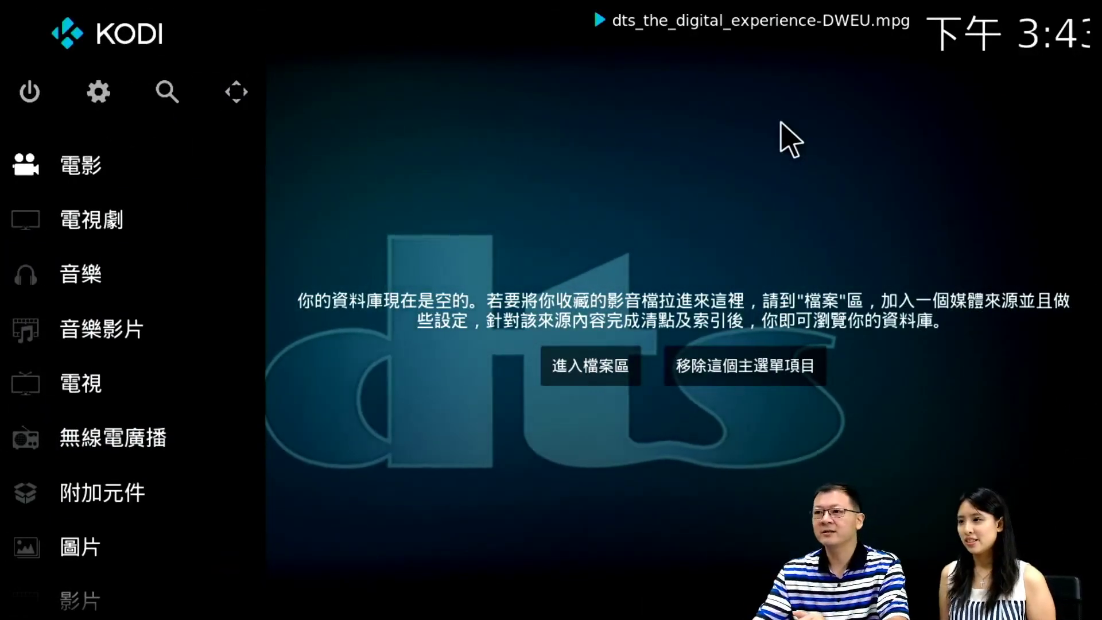
Step: Look through the home screen's main menu sections from 電影 down to 天氣
{"action": "key", "text": "Down"}
{"action": "key", "text": "Down"}
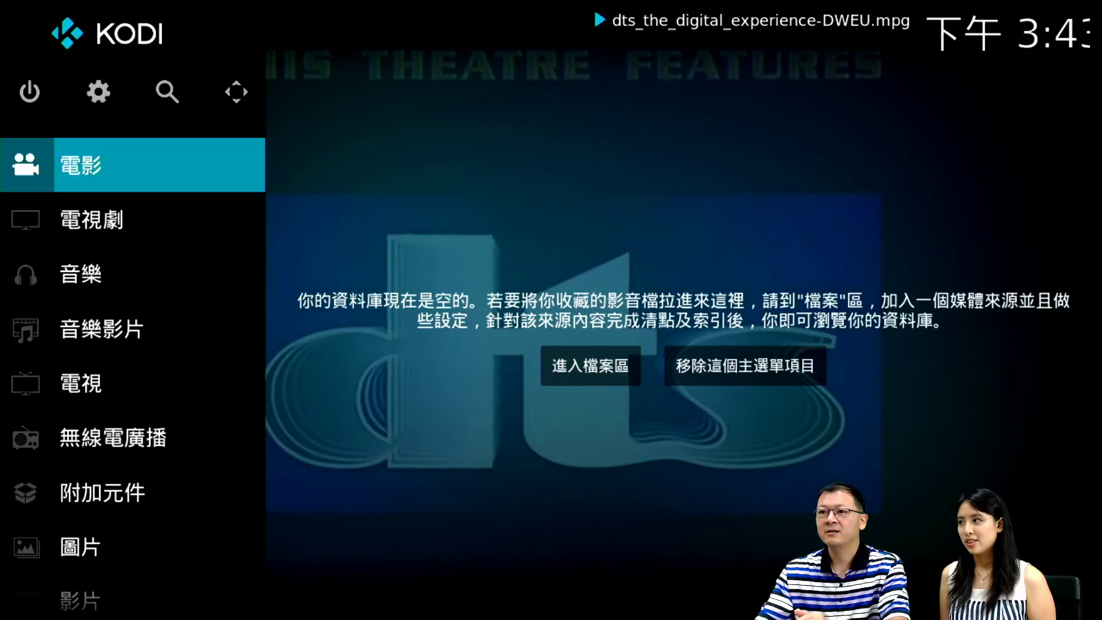
{"action": "key", "text": "Down"}
{"action": "key", "text": "Down"}
{"action": "key", "text": "Down"}
{"action": "key", "text": "Down"}
{"action": "key", "text": "Down"}
{"action": "key", "text": "Down"}
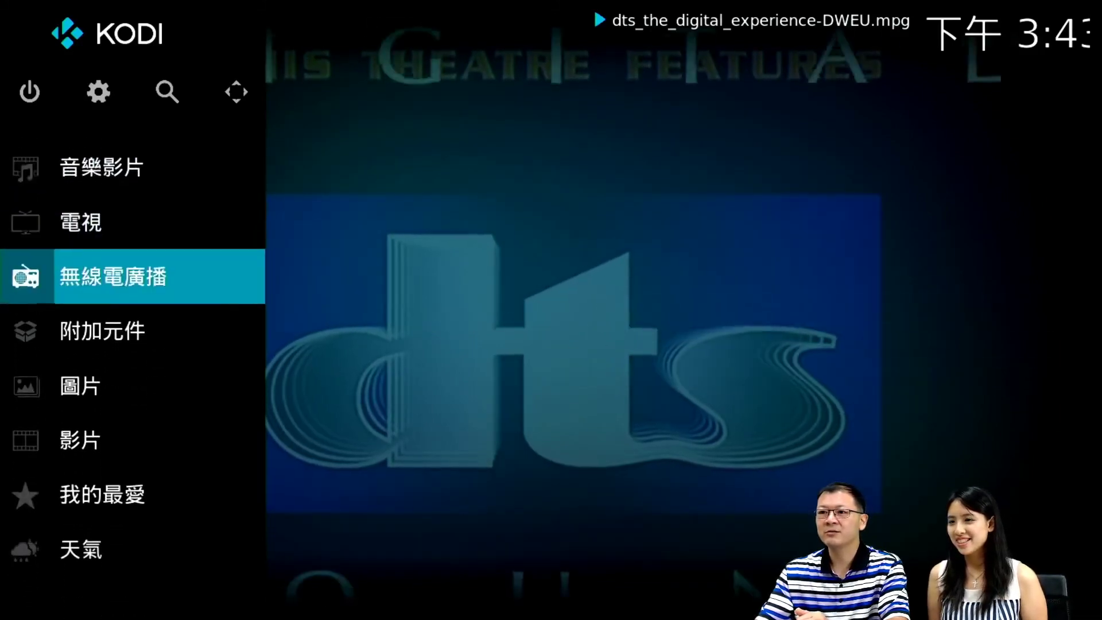
{"action": "key", "text": "Down"}
{"action": "key", "text": "Down"}
{"action": "key", "text": "Down"}
{"action": "key", "text": "Down"}
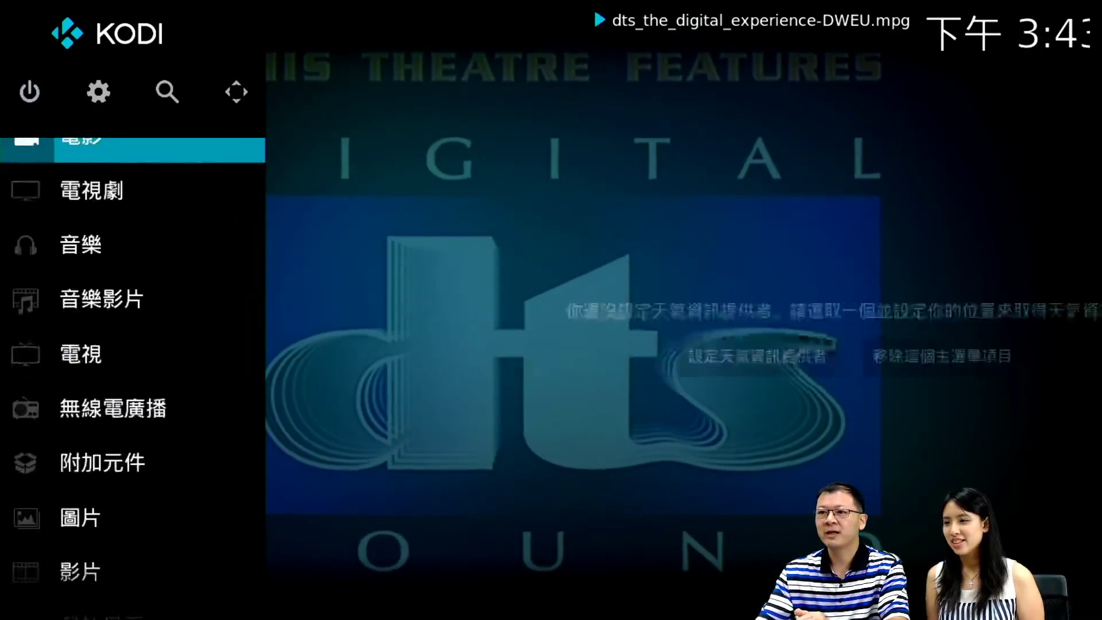
{"action": "key", "text": "Up"}
{"action": "key", "text": "Up"}
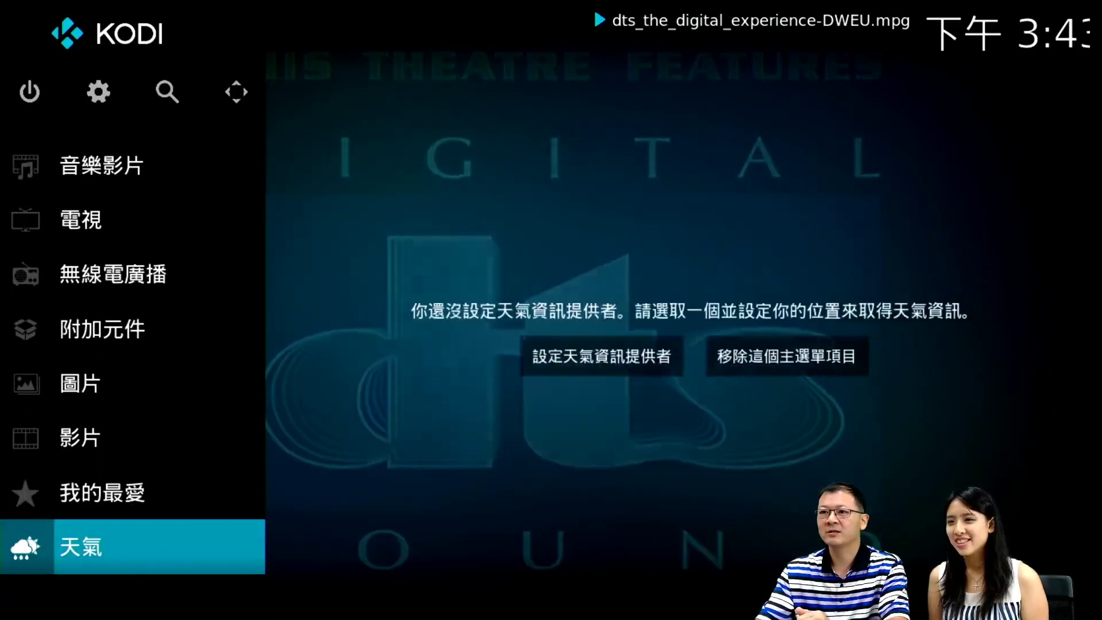
Step: Quit Kodi with 離開 in the 電源選項 and return to HD Station
{"action": "key", "text": "Down"}
{"action": "key", "text": "Return"}
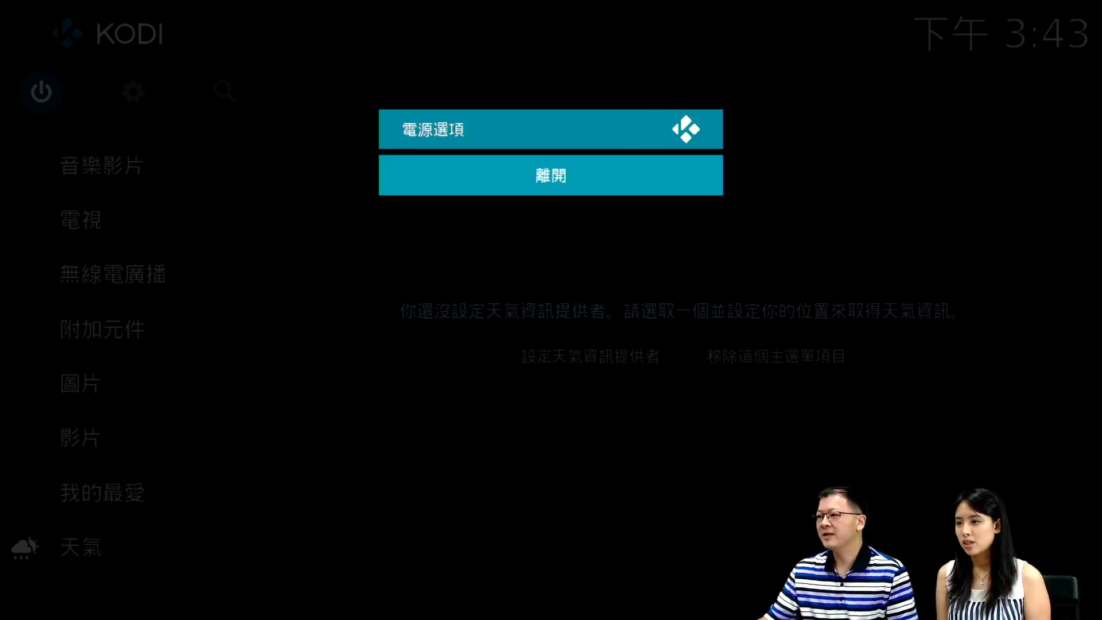
{"action": "key", "text": "Return"}
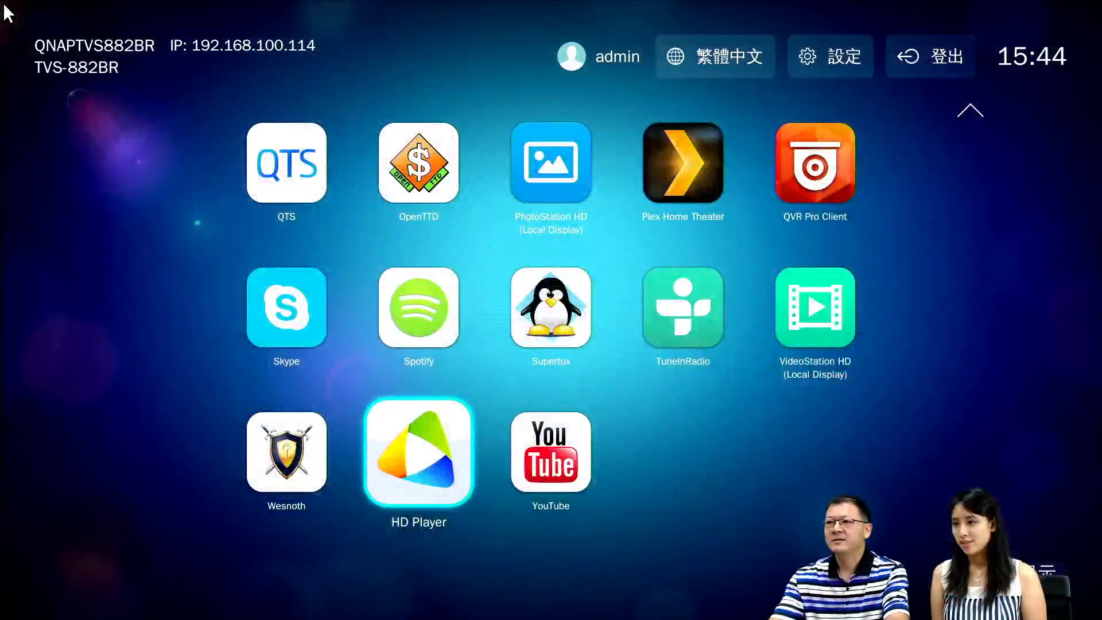
Step: Find YouTube among the HD Station applications and launch it
{"action": "key", "text": "Up"}
{"action": "key", "text": "Up"}
{"action": "key", "text": "Up"}
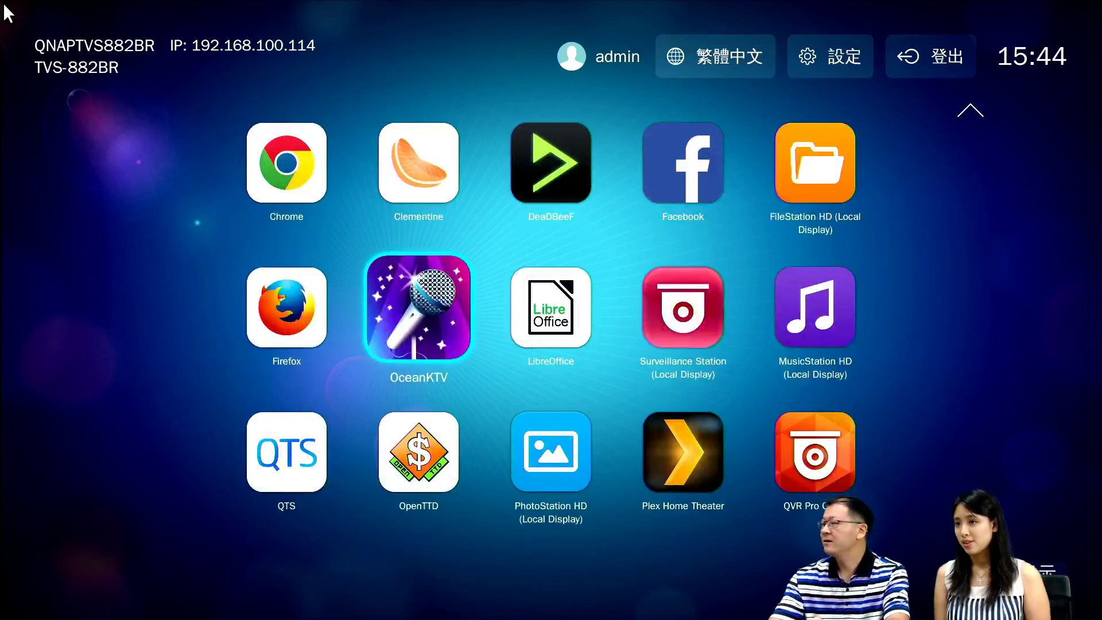
{"action": "key", "text": "Down"}
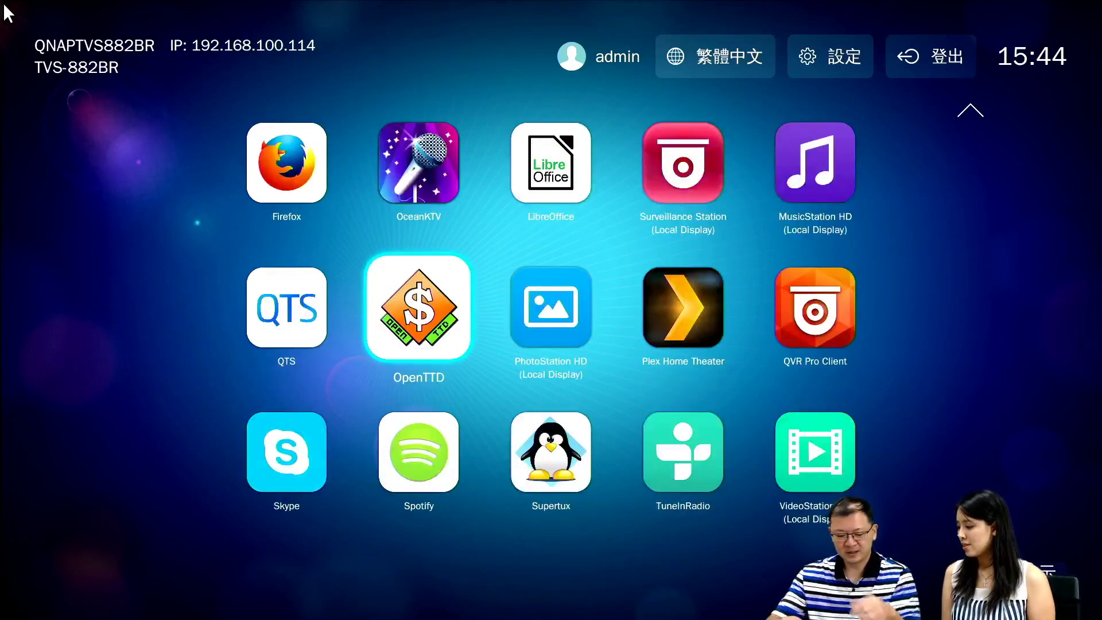
{"action": "key", "text": "Down"}
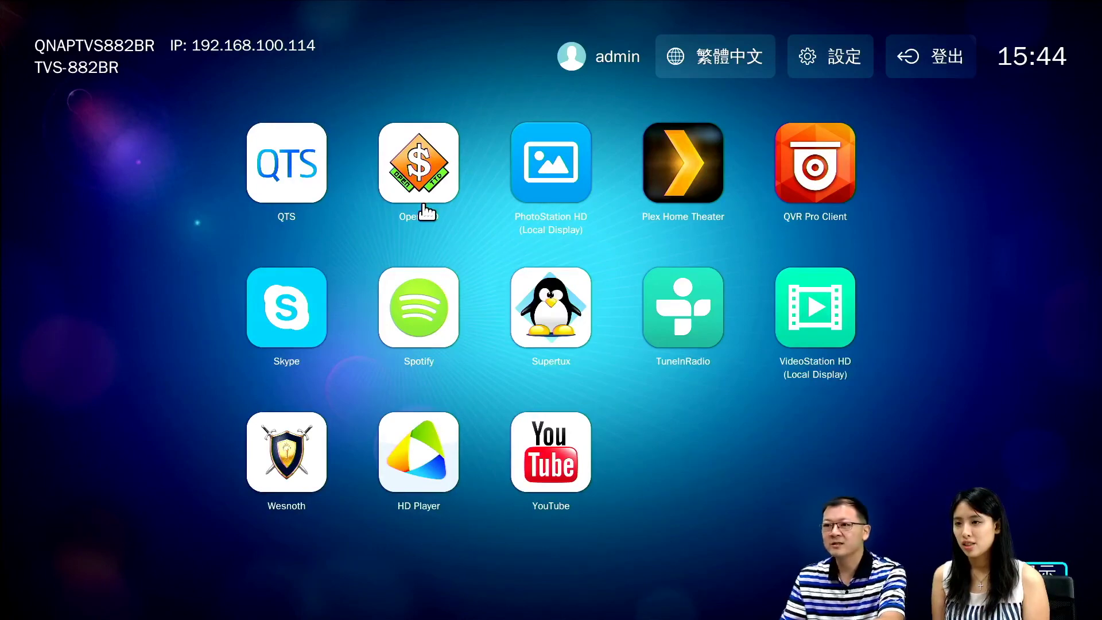
{"action": "key", "text": "Down"}
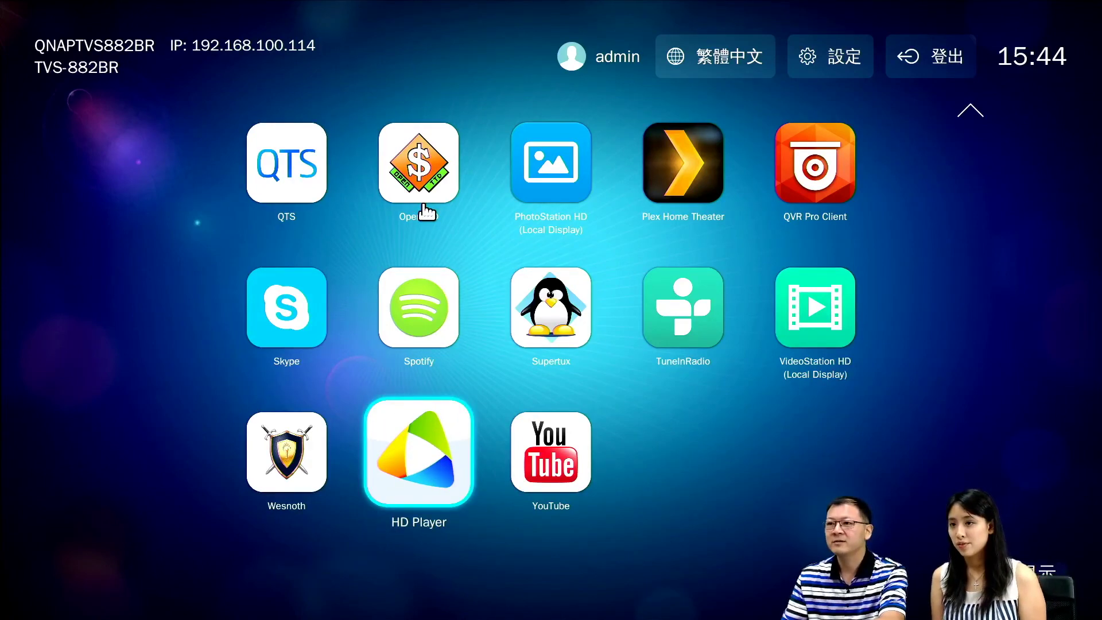
{"action": "key", "text": "Right"}
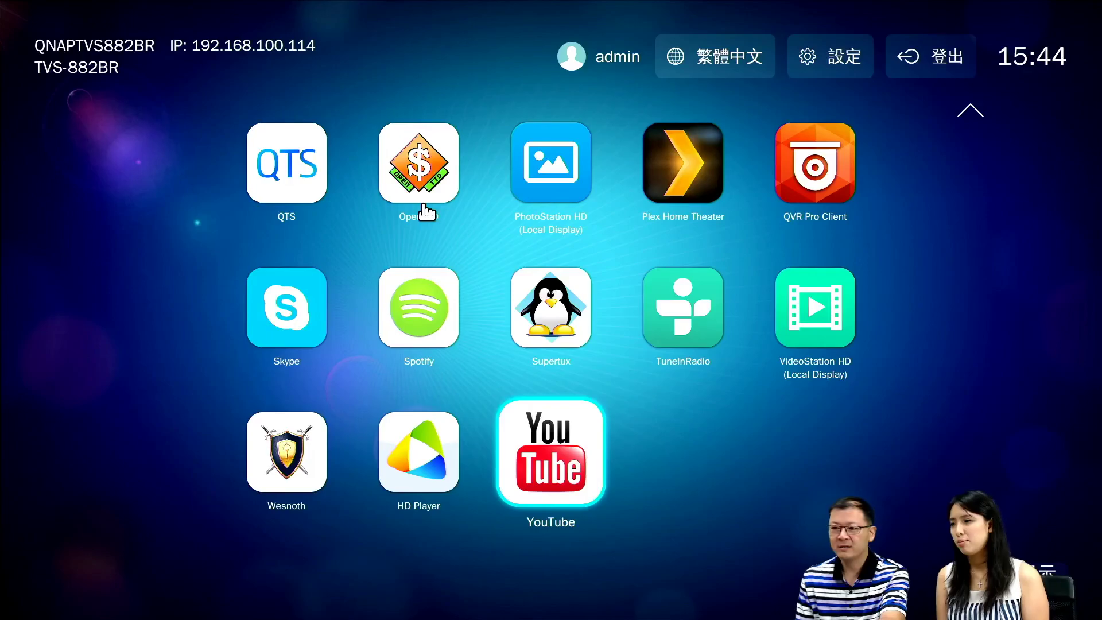
{"action": "key", "text": "Return"}
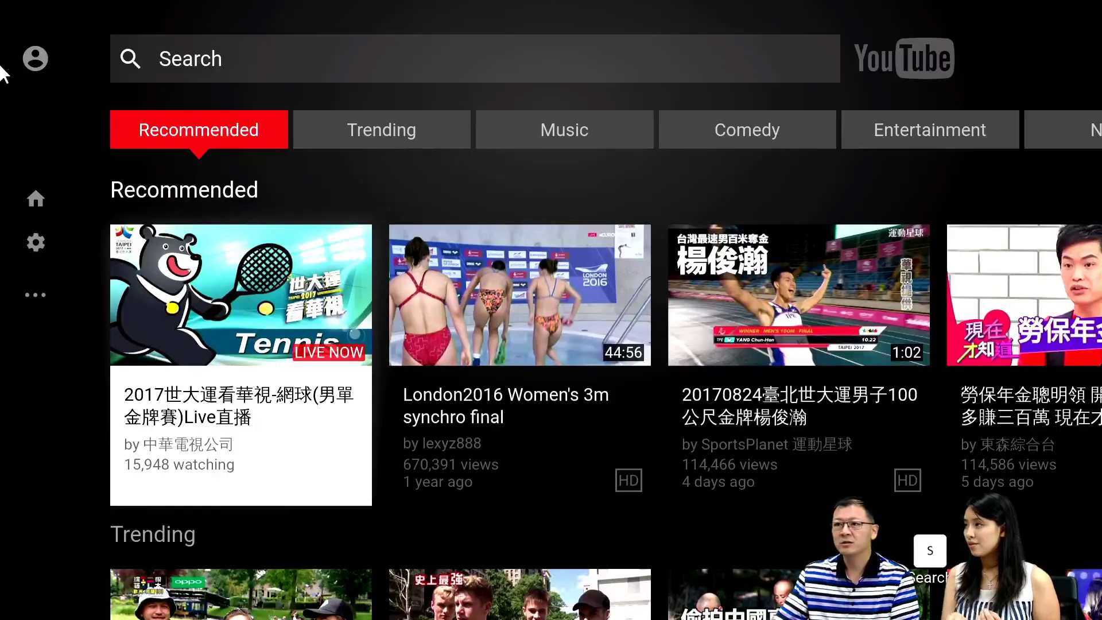
Step: Open the YouTube search and try to enter a query beginning with 10 using the Chinese input method
{"action": "left_click", "coordinate": [157, 58]}
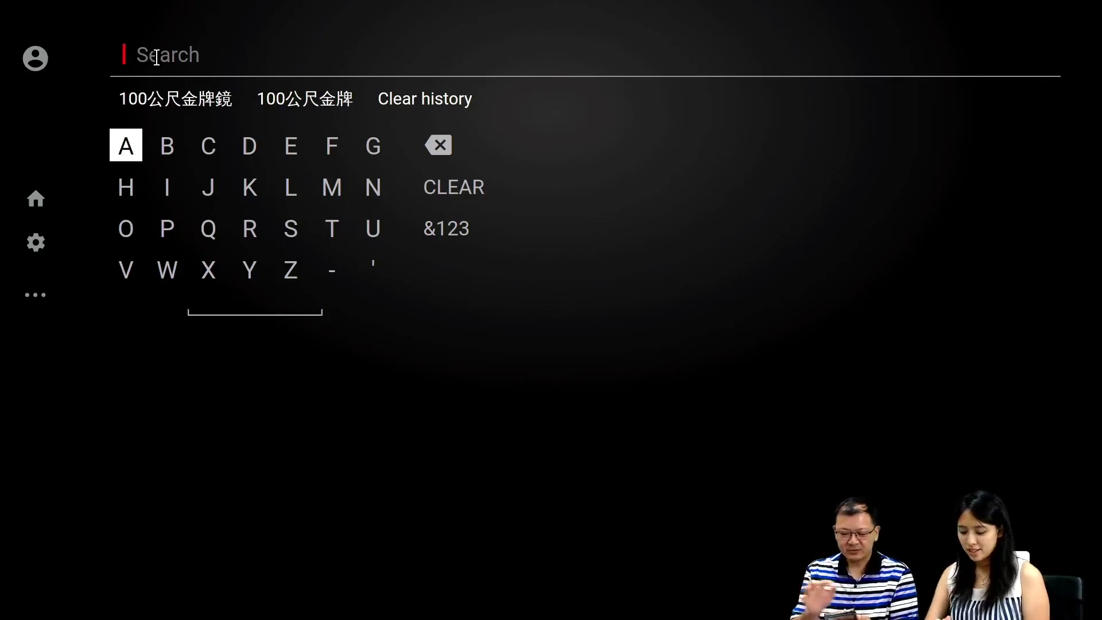
{"action": "type", "text": "1"}
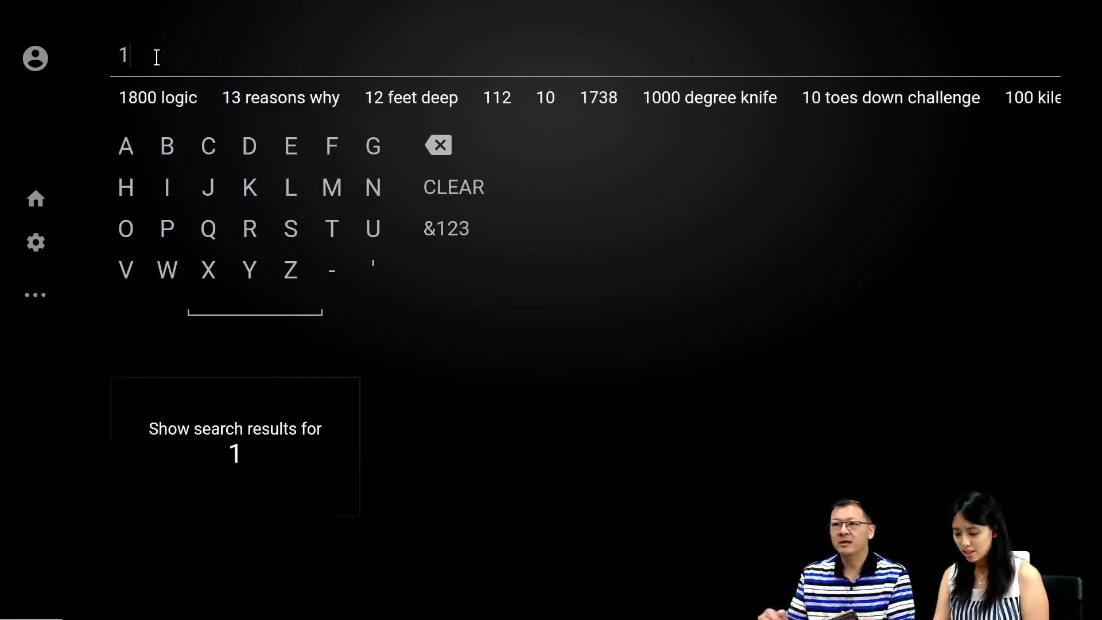
{"action": "type", "text": "0"}
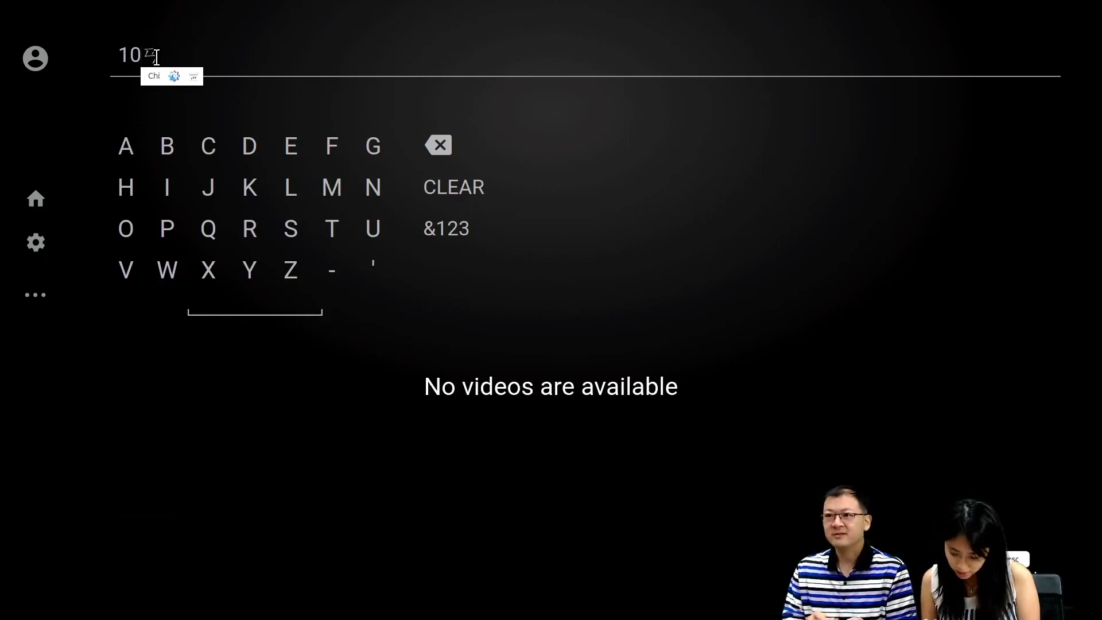
{"action": "key", "text": "BackSpace"}
{"action": "key", "text": "BackSpace"}
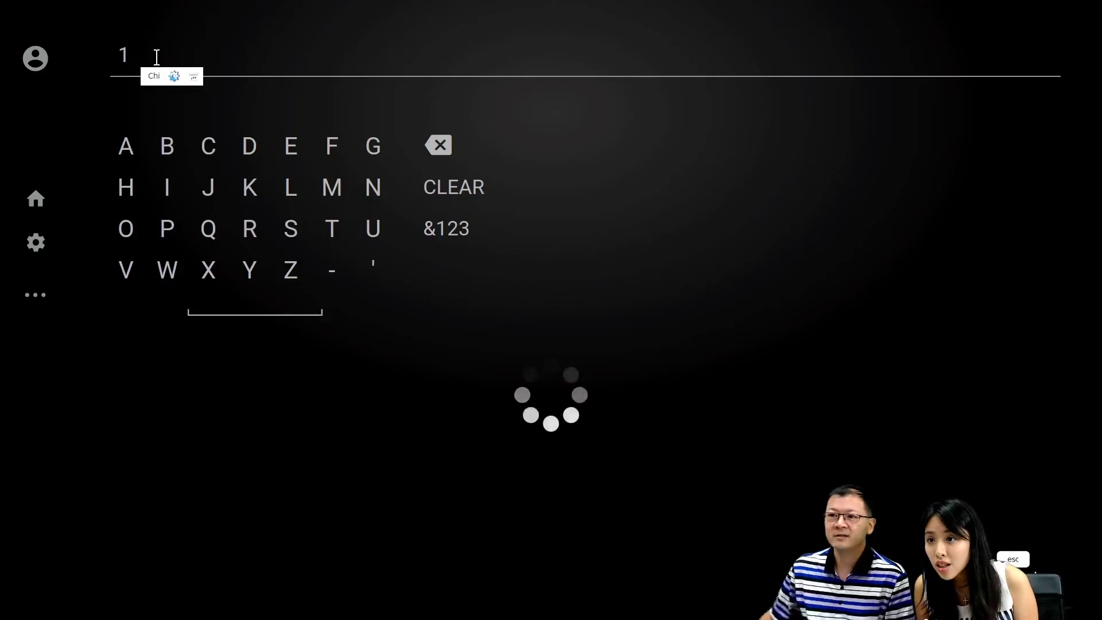
{"action": "type", "text": "0ㄢ"}
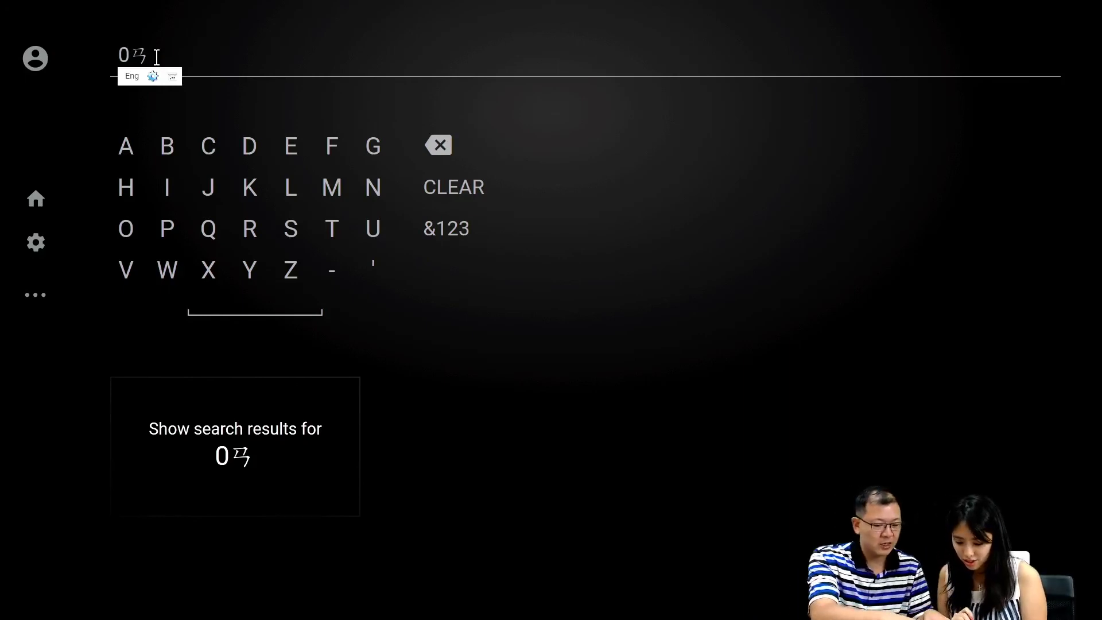
{"action": "key", "text": "shift"}
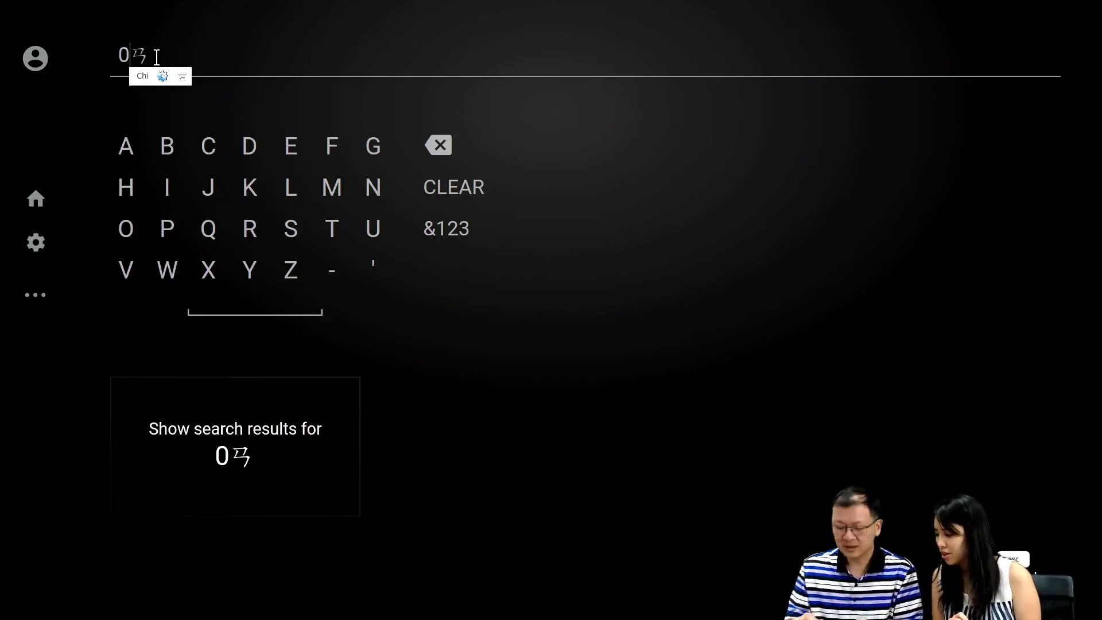
{"action": "key", "text": "BackSpace"}
{"action": "key", "text": "BackSpace"}
{"action": "type", "text": "ㄅ0ㄢ"}
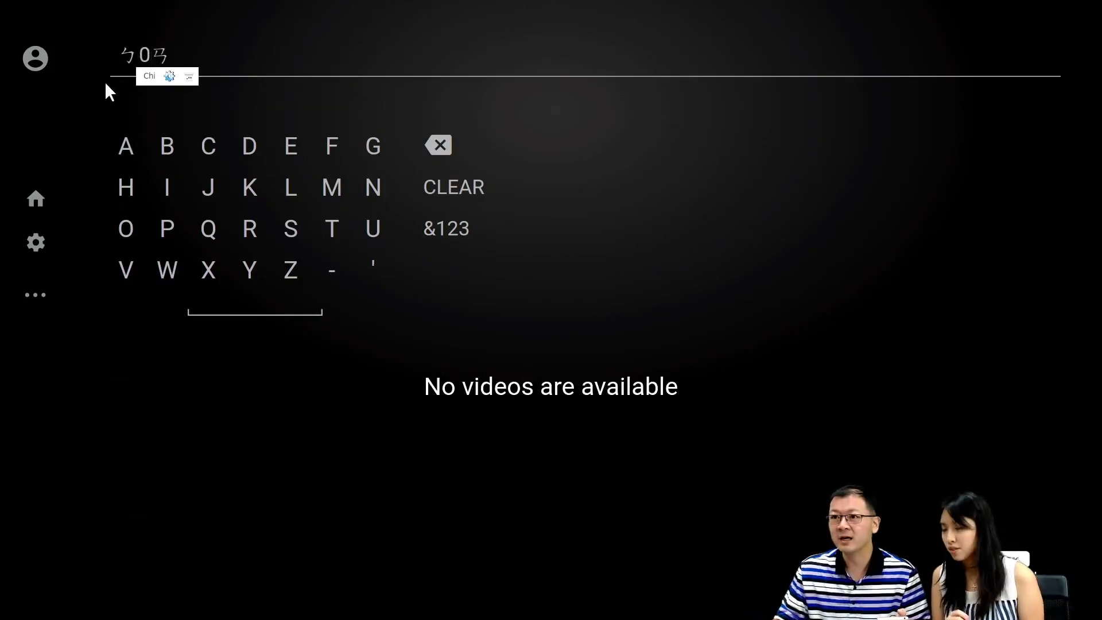
Step: Clear the query and retry with ㄅ and 100, toggling between Chinese and English input, then empty the search field
{"action": "key", "text": "Escape"}
{"action": "key", "text": "shift"}
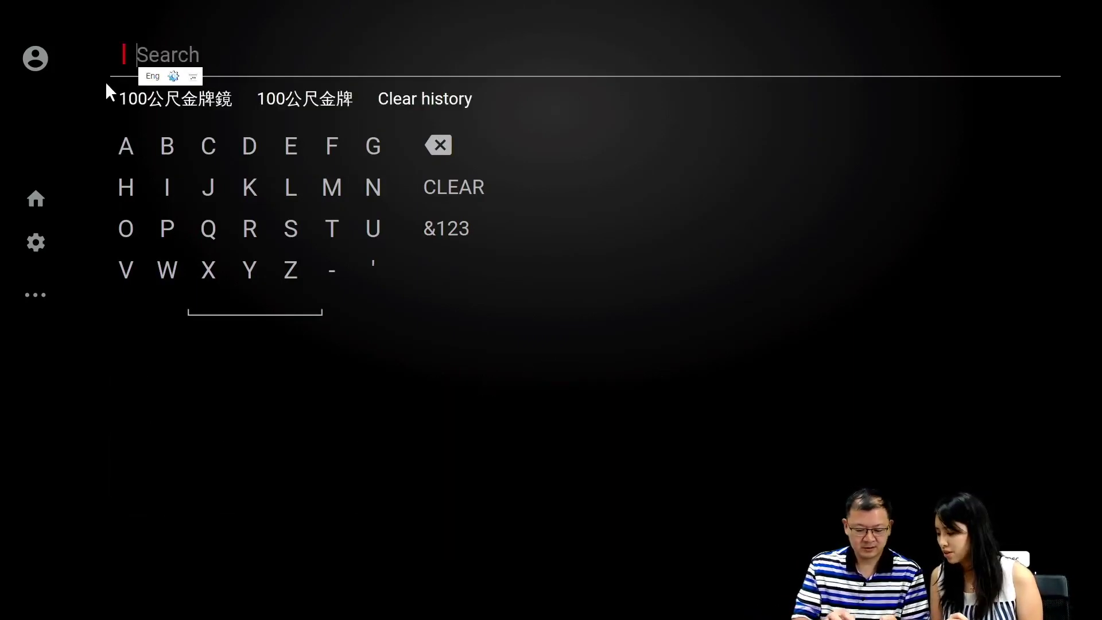
{"action": "key", "text": "shift"}
{"action": "type", "text": "ㄅ"}
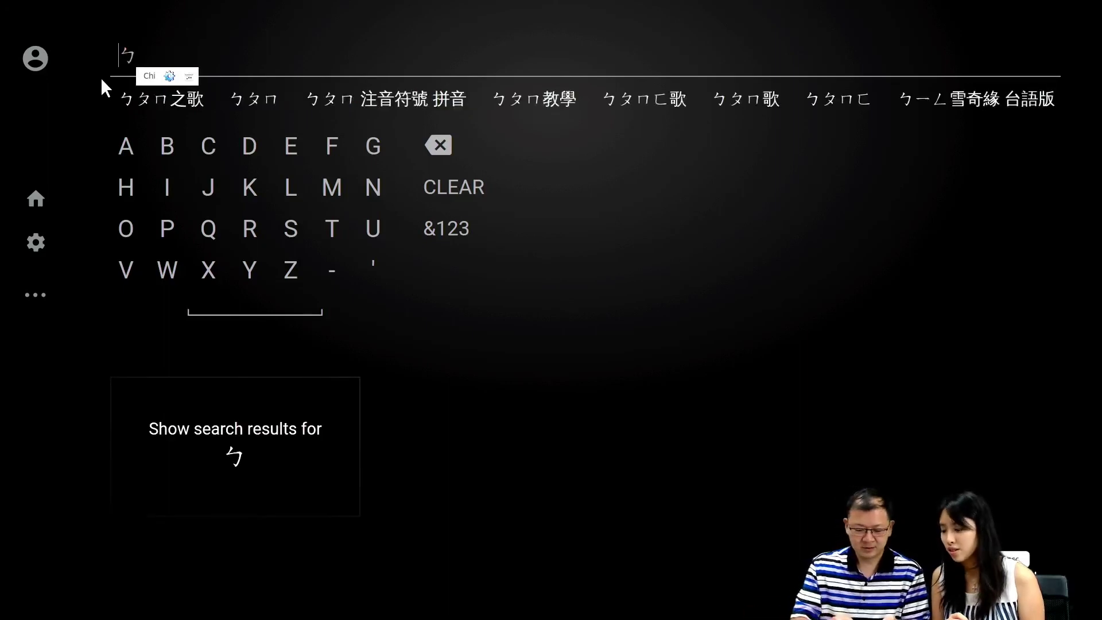
{"action": "key", "text": "BackSpace"}
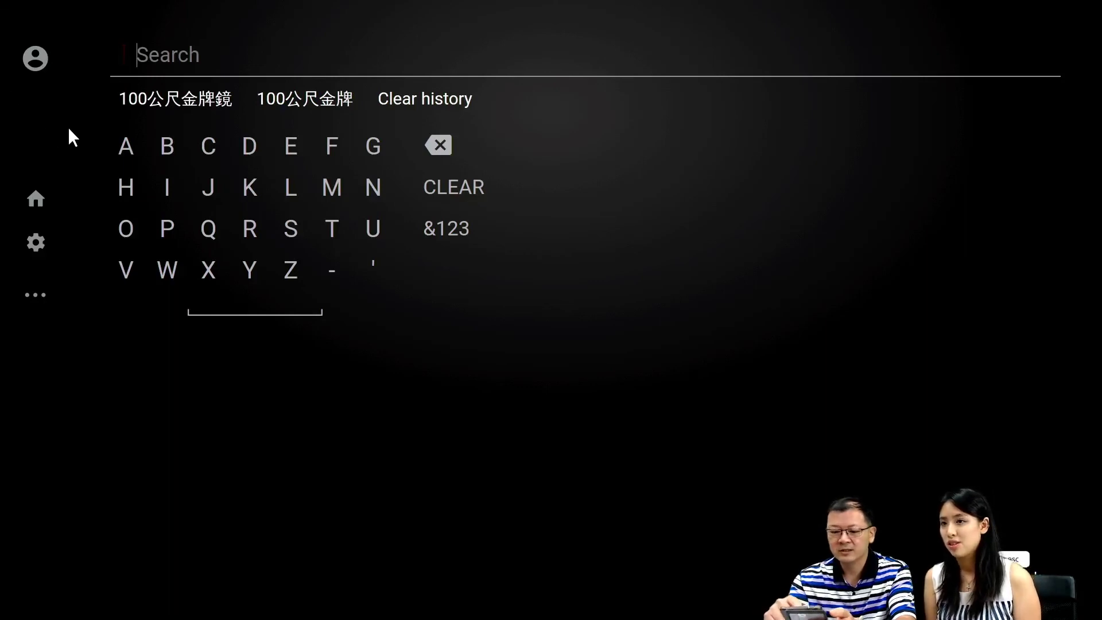
{"action": "type", "text": "100"}
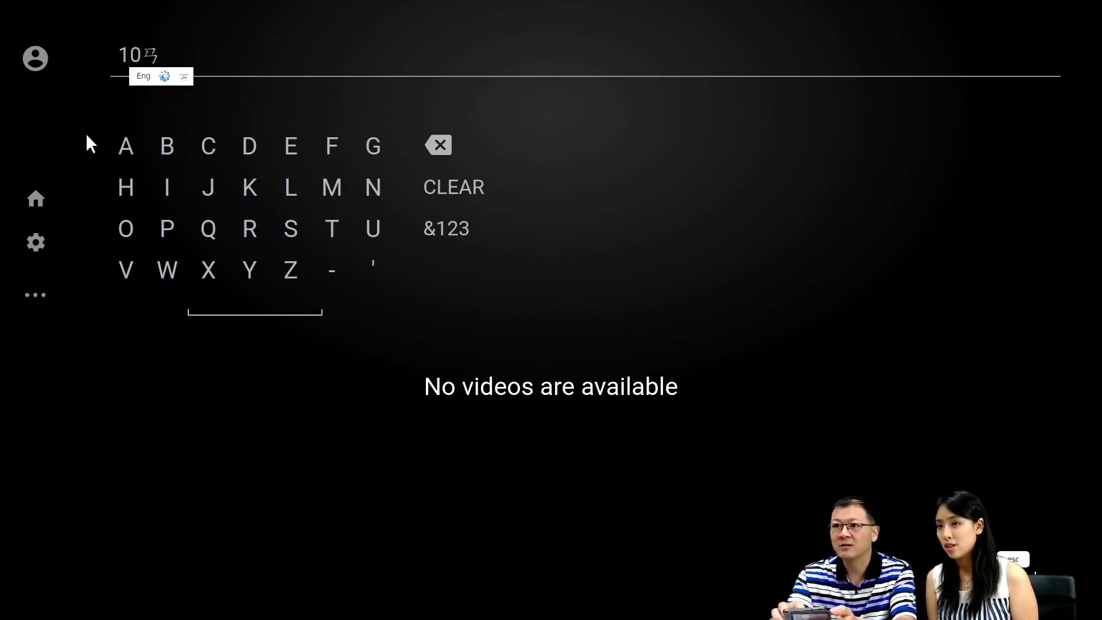
{"action": "key", "text": "BackSpace"}
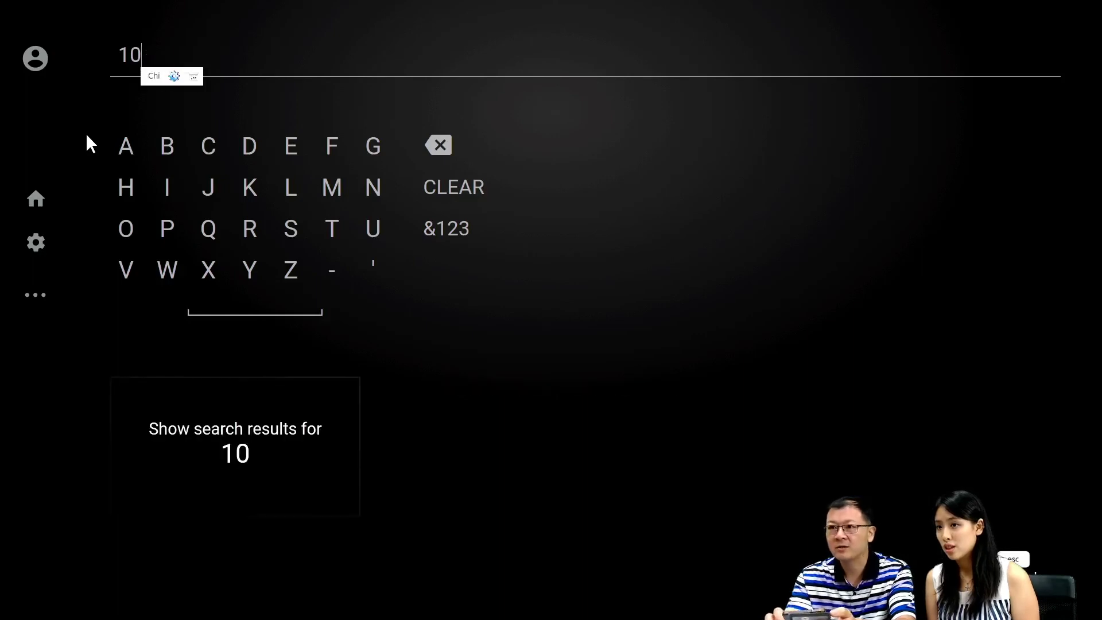
{"action": "key", "text": "BackSpace"}
{"action": "key", "text": "BackSpace"}
{"action": "key", "text": "shift"}
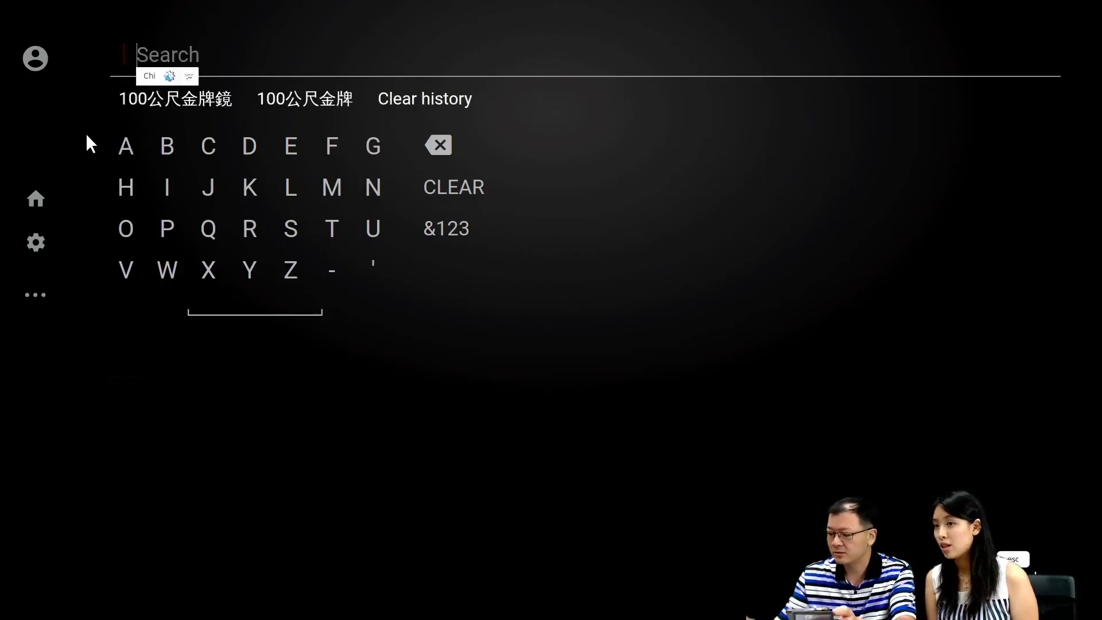
Step: Rerun the recent search 100公尺金牌鏡 and play the first result, the 0:56 鏡週刊 世大運 video
{"action": "left_click", "coordinate": [167, 95]}
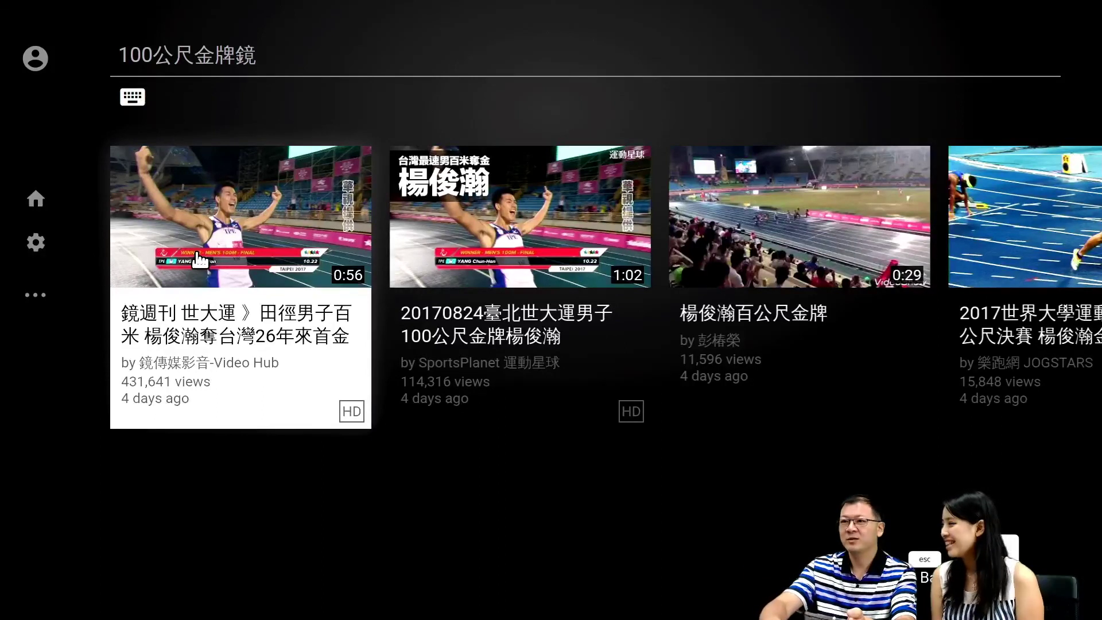
{"action": "left_click", "coordinate": [199, 259]}
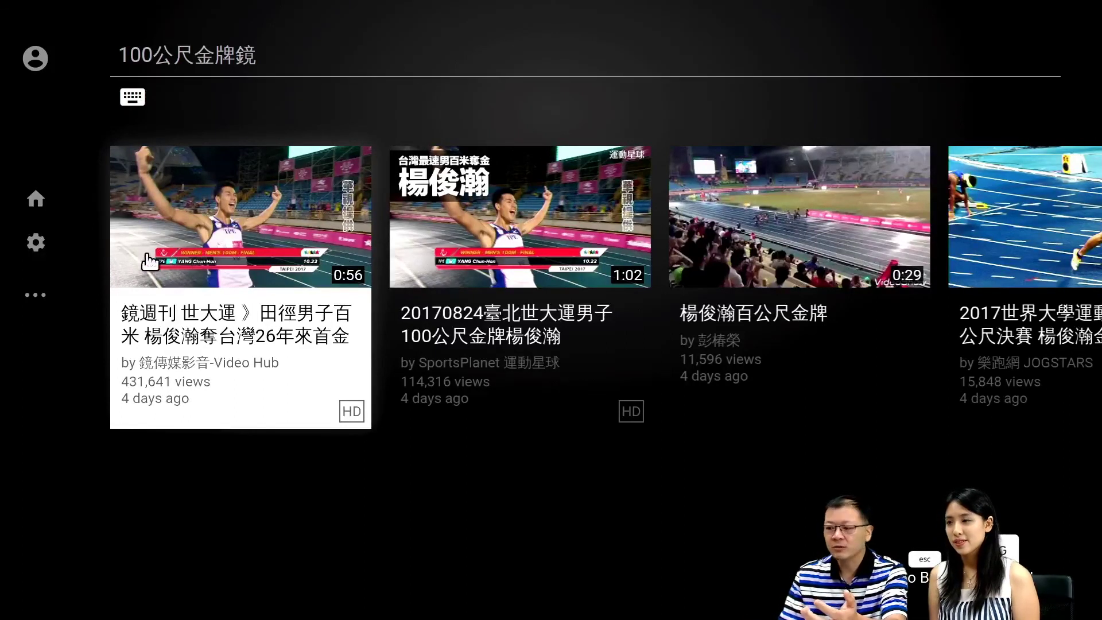
Step: Open the YouTube settings and review the Link with Wi-Fi and Link with TV Code instructions for linking a TV and phone
{"action": "key", "text": "Escape"}
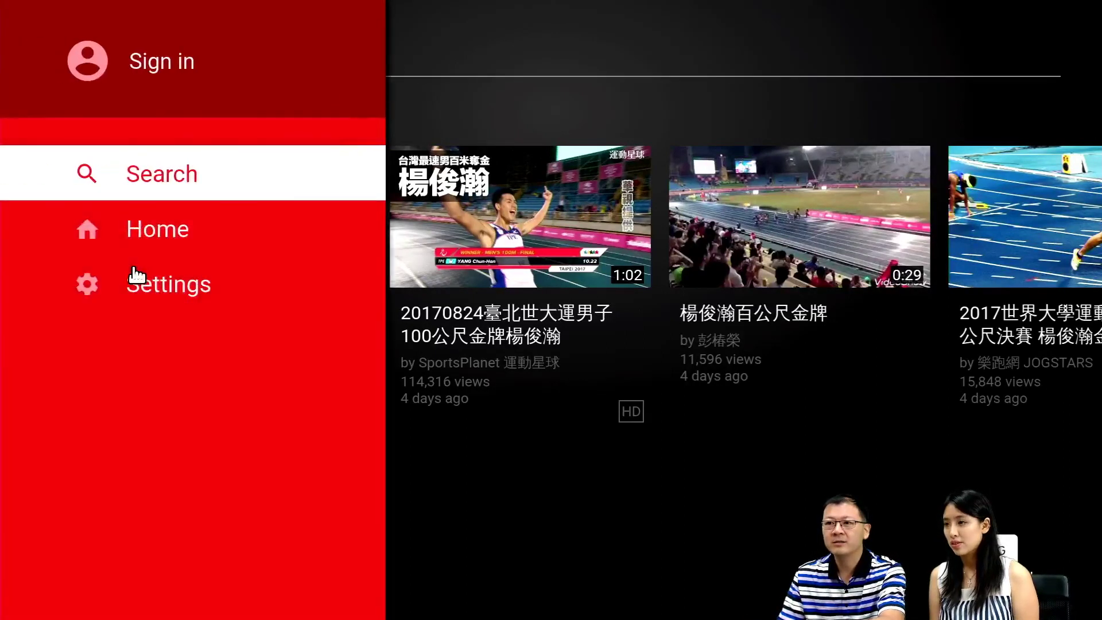
{"action": "key", "text": "Down"}
{"action": "key", "text": "Down"}
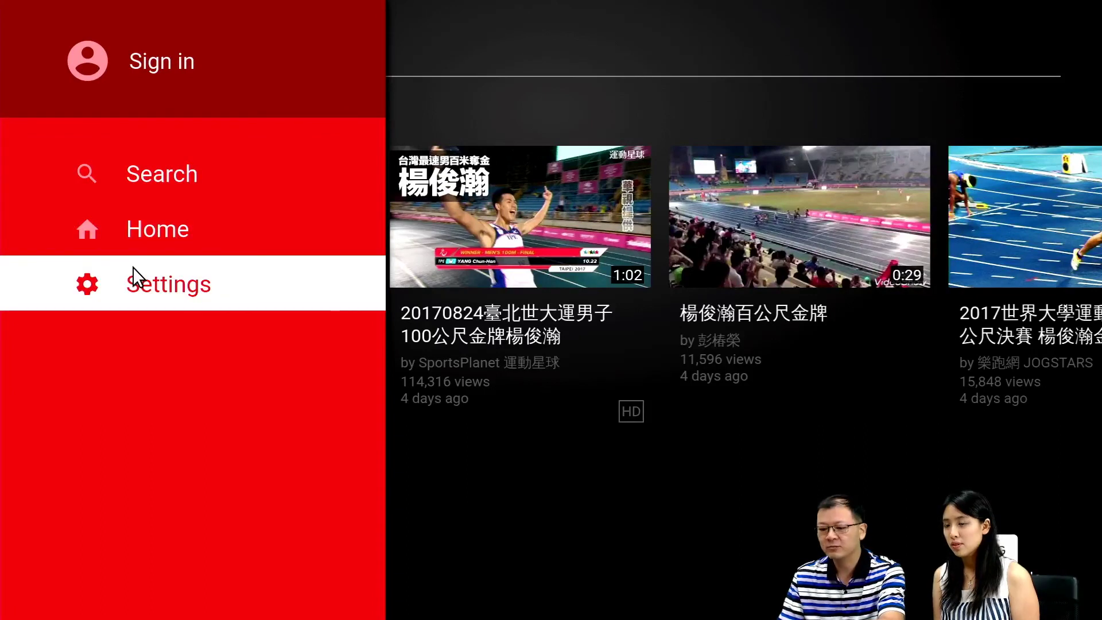
{"action": "key", "text": "Return"}
{"action": "key", "text": "Right"}
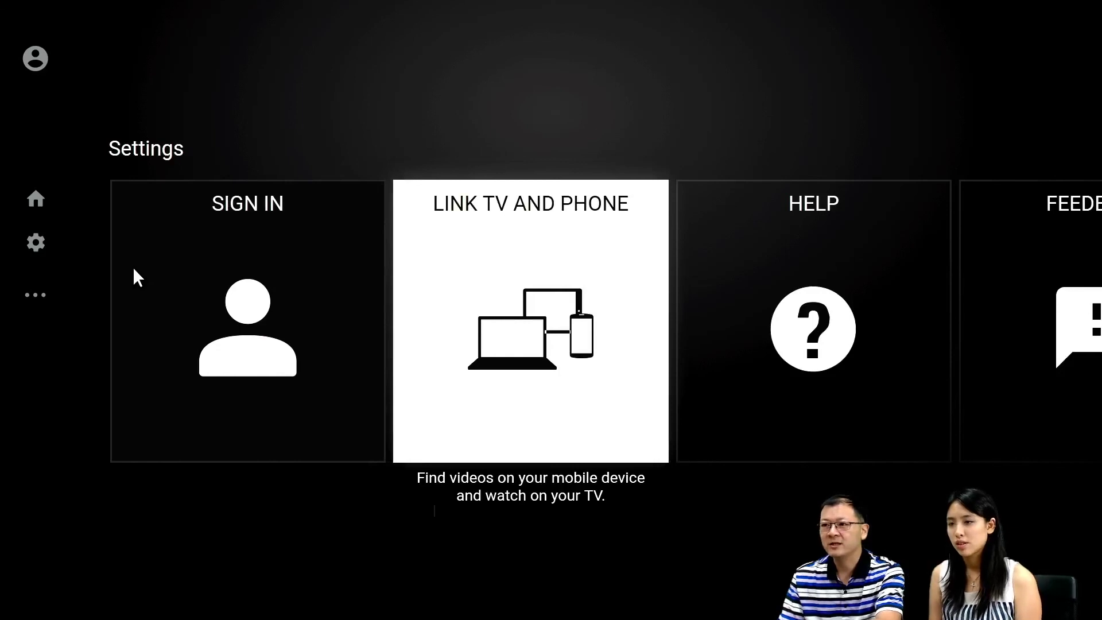
{"action": "key", "text": "Return"}
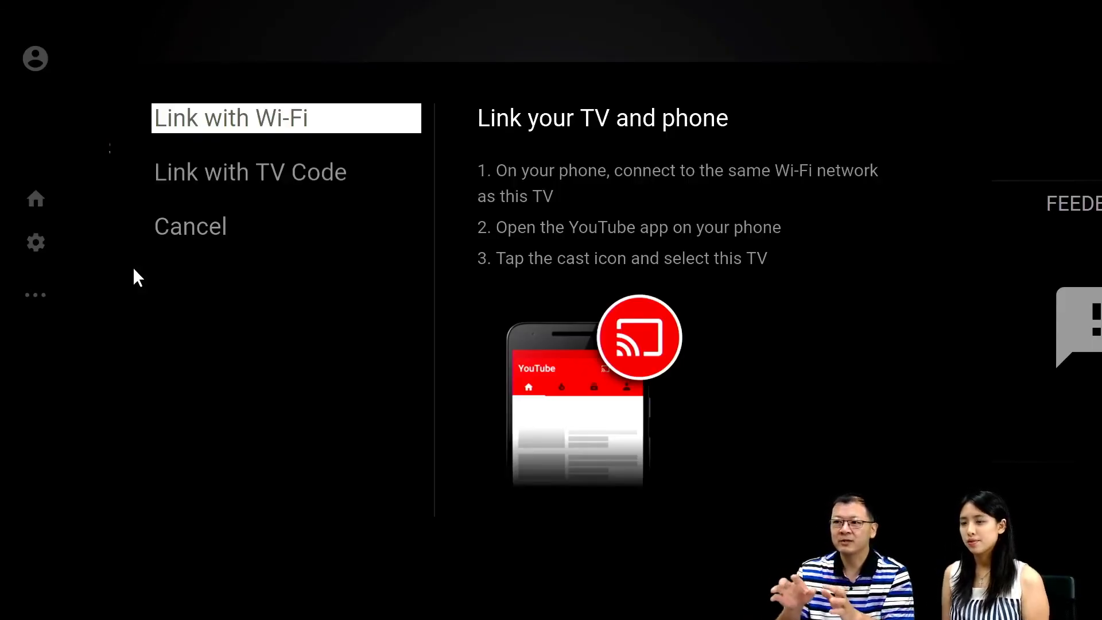
{"action": "key", "text": "Down"}
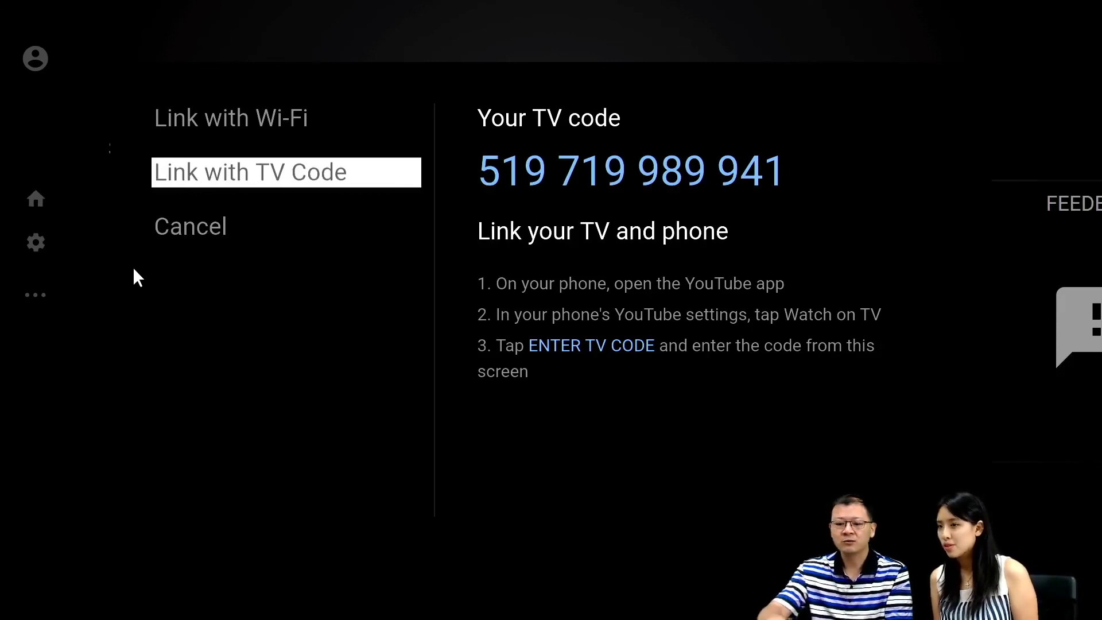
{"action": "key", "text": "Escape"}
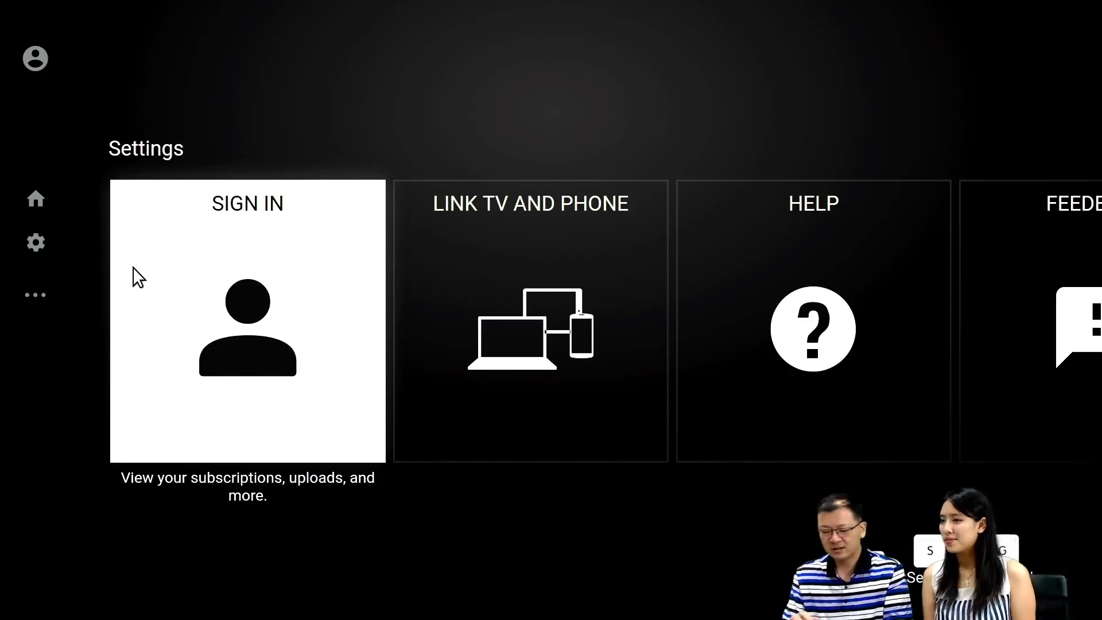
Step: Go back through the search results to the YouTube home page and exit to HD Station
{"action": "key", "text": "Escape"}
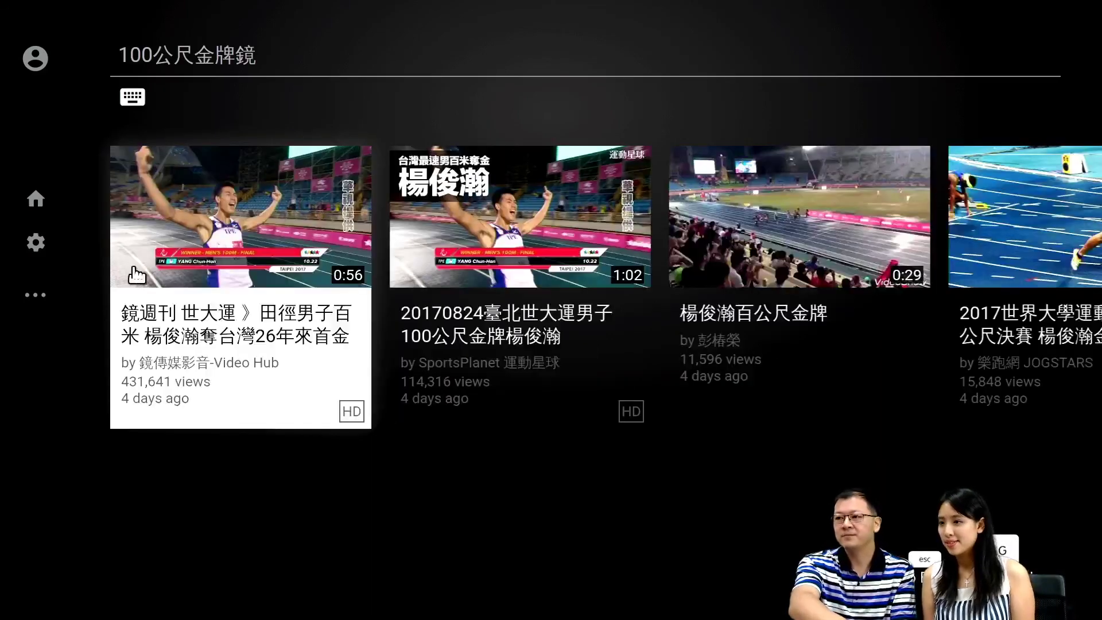
{"action": "key", "text": "Escape"}
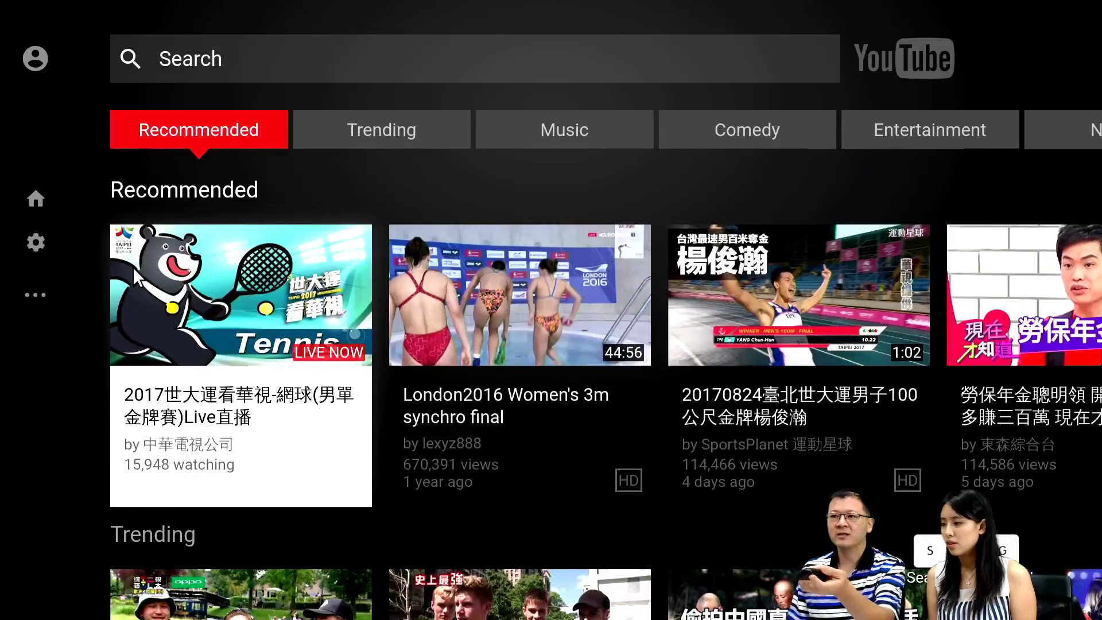
{"action": "key", "text": "Escape"}
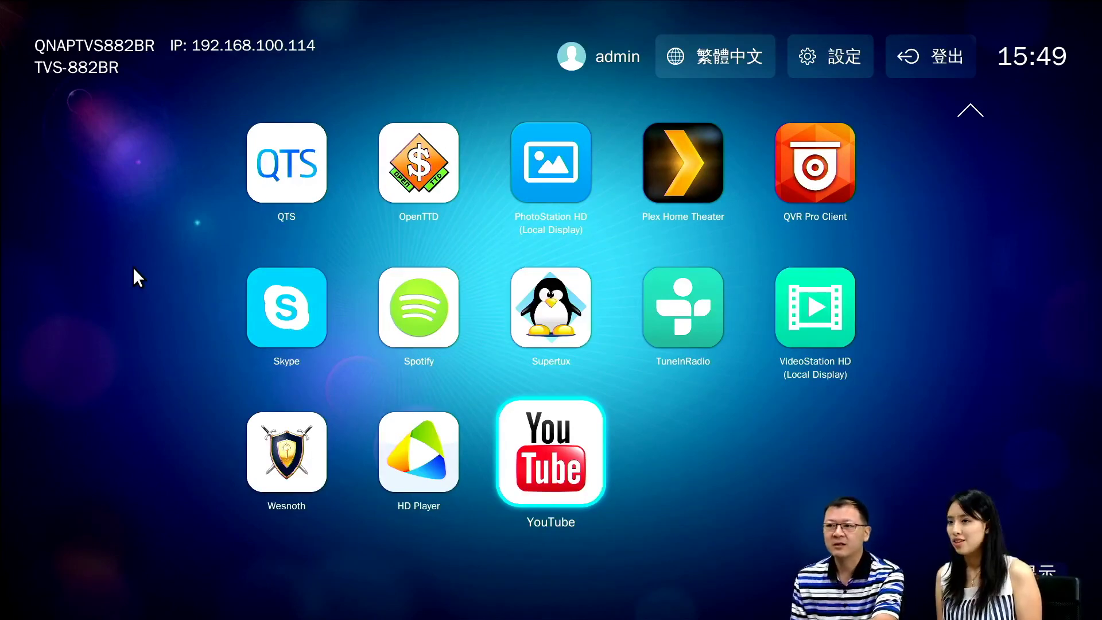
Step: Launch Spotify from HD Station and start playback of the loaded track, Me Enamoré
{"action": "key", "text": "Up"}
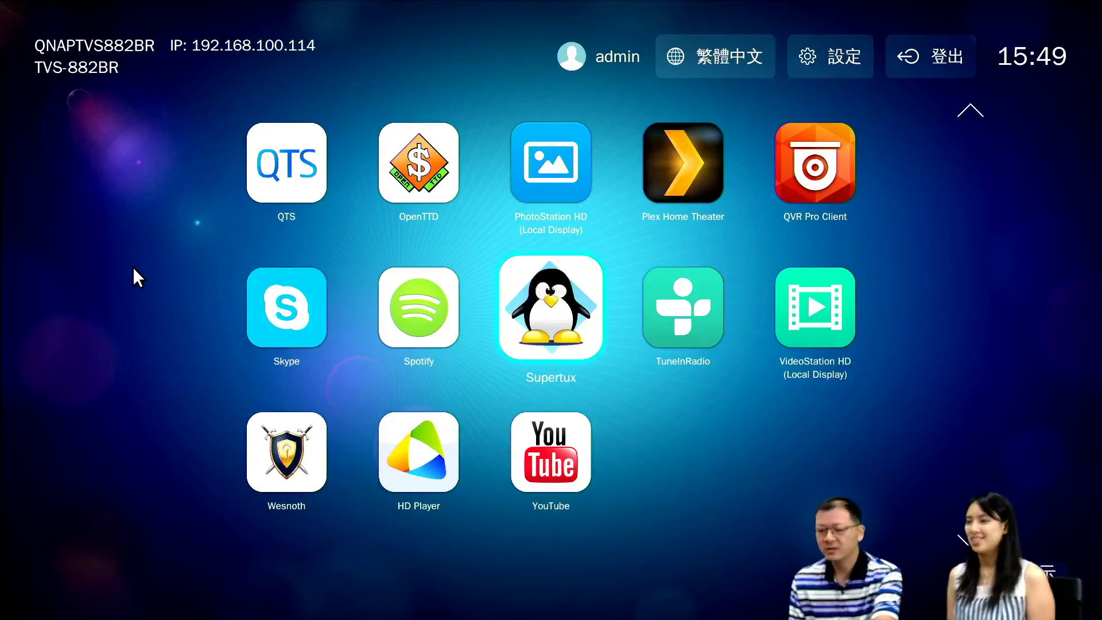
{"action": "key", "text": "Left"}
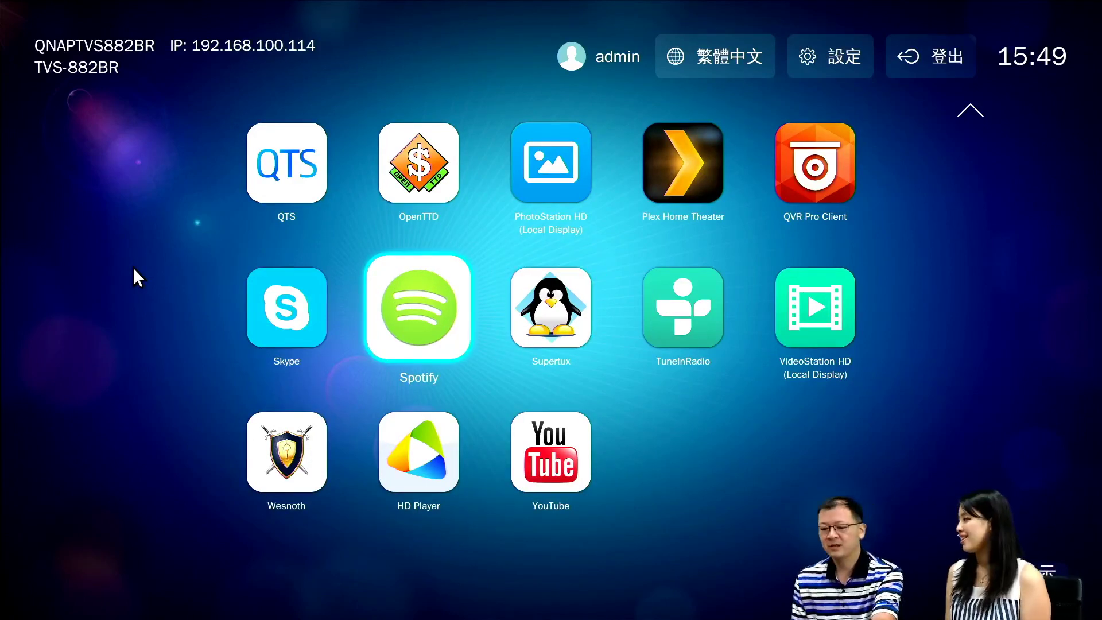
{"action": "key", "text": "Return"}
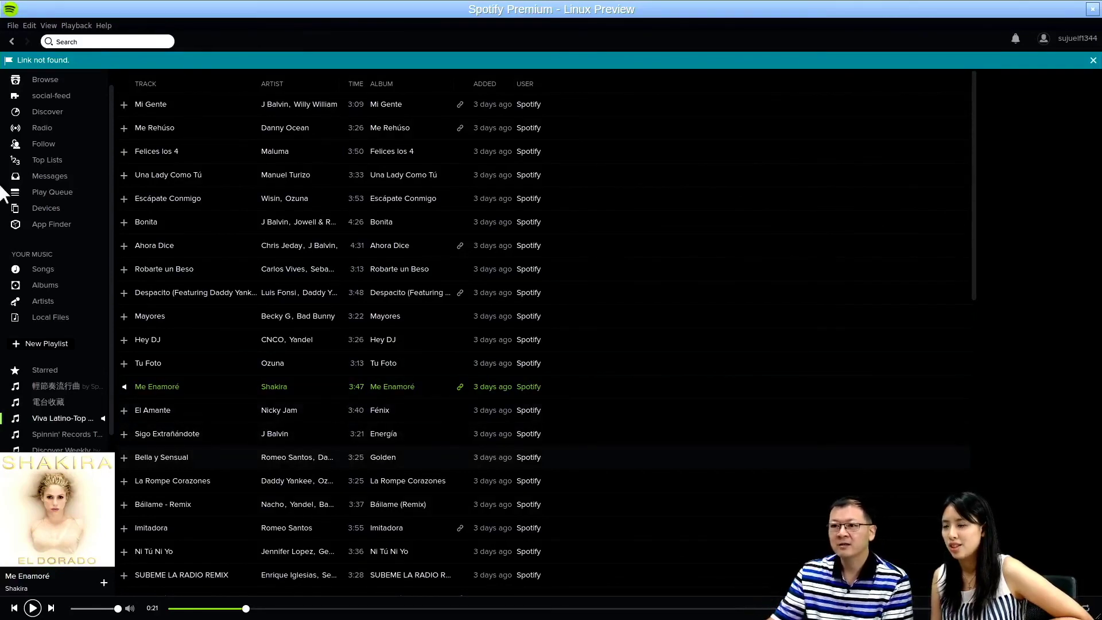
{"action": "mouse_move", "coordinate": [79, 467]}
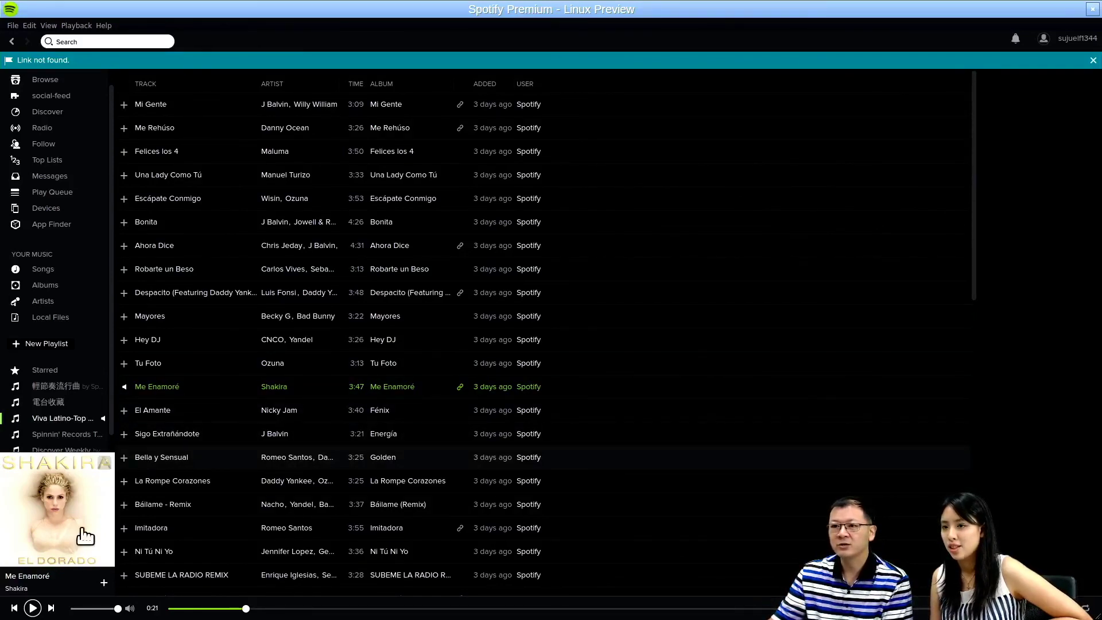
{"action": "left_click", "coordinate": [35, 609]}
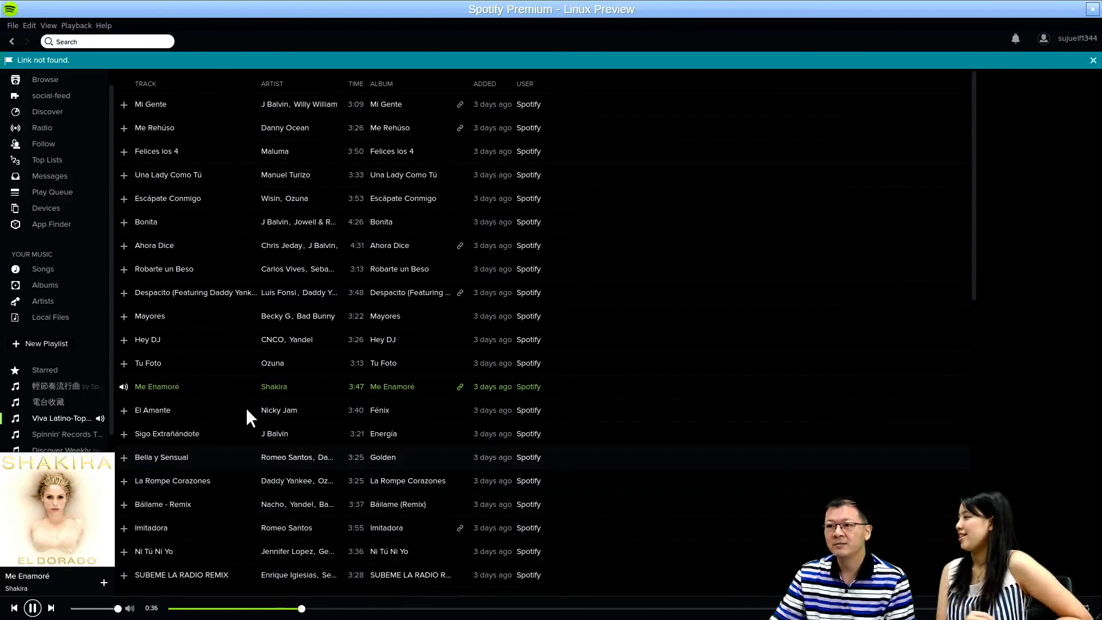
Step: Show the saved Songs collection in Spotify and play the track 不為誰而作的歌
{"action": "left_click", "coordinate": [298, 252]}
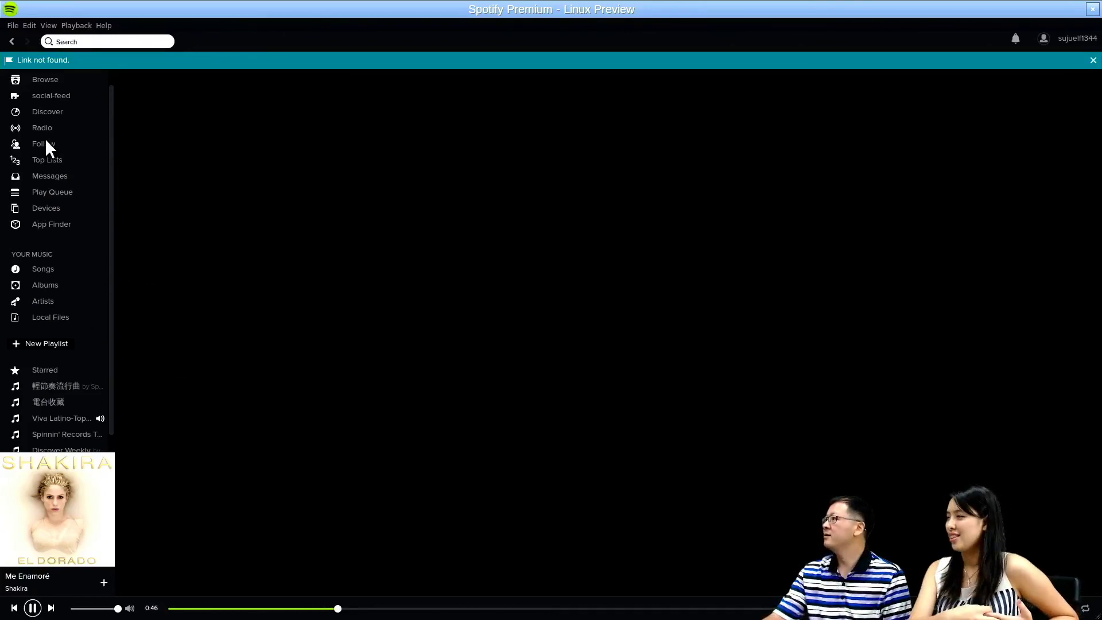
{"action": "left_click", "coordinate": [39, 268]}
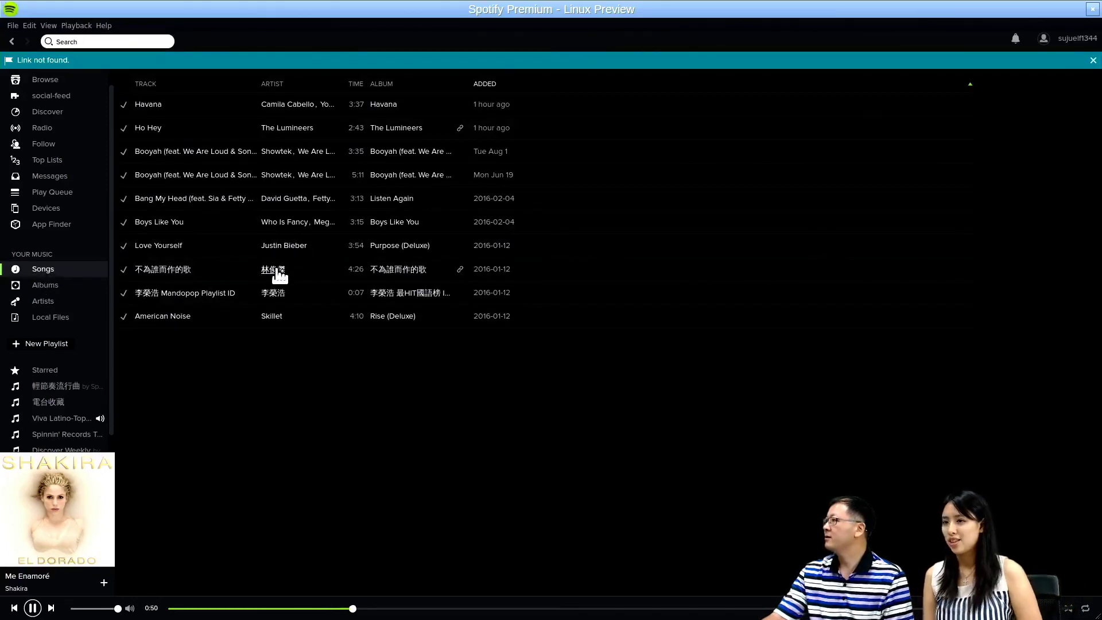
{"action": "double_click", "coordinate": [165, 269]}
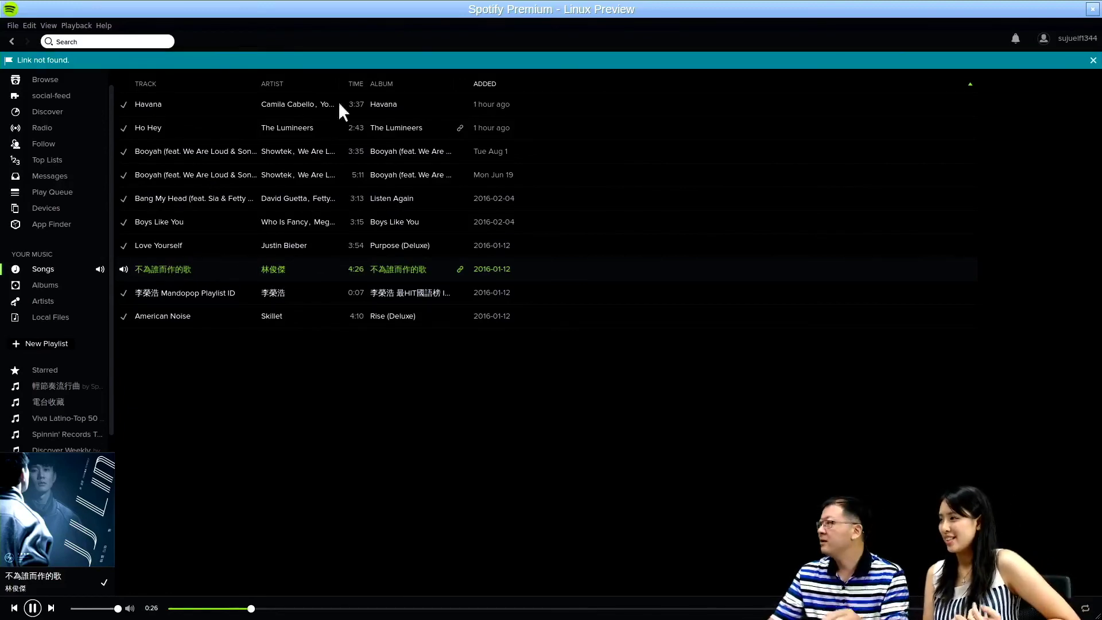
Step: Close Spotify, relaunch it from HD Station to check the player, and close it again
{"action": "left_click", "coordinate": [1093, 10]}
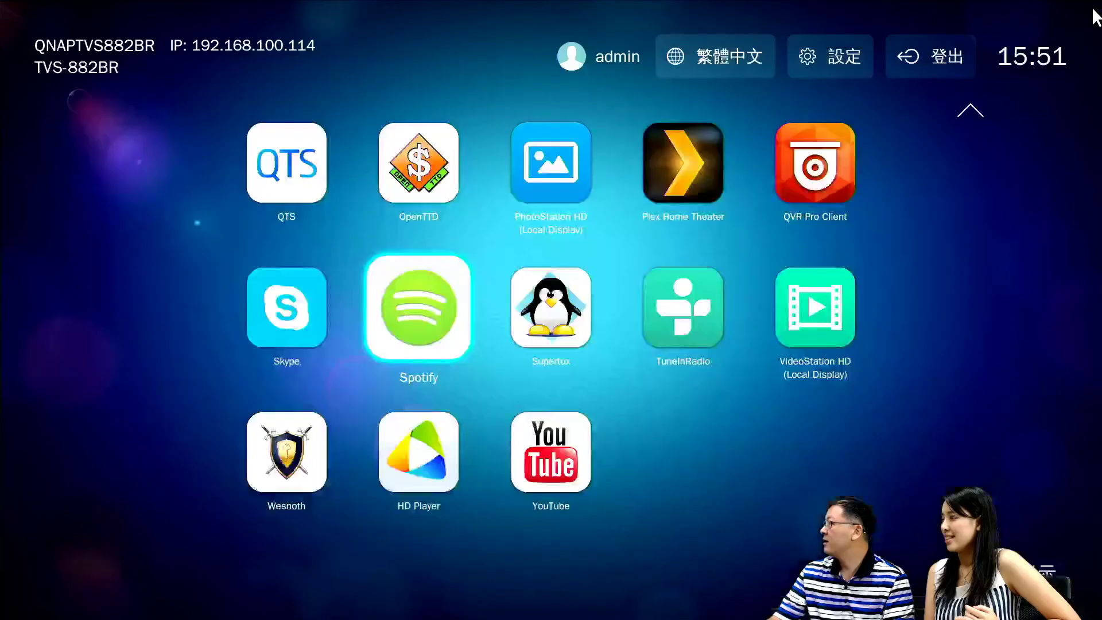
{"action": "left_click", "coordinate": [422, 344]}
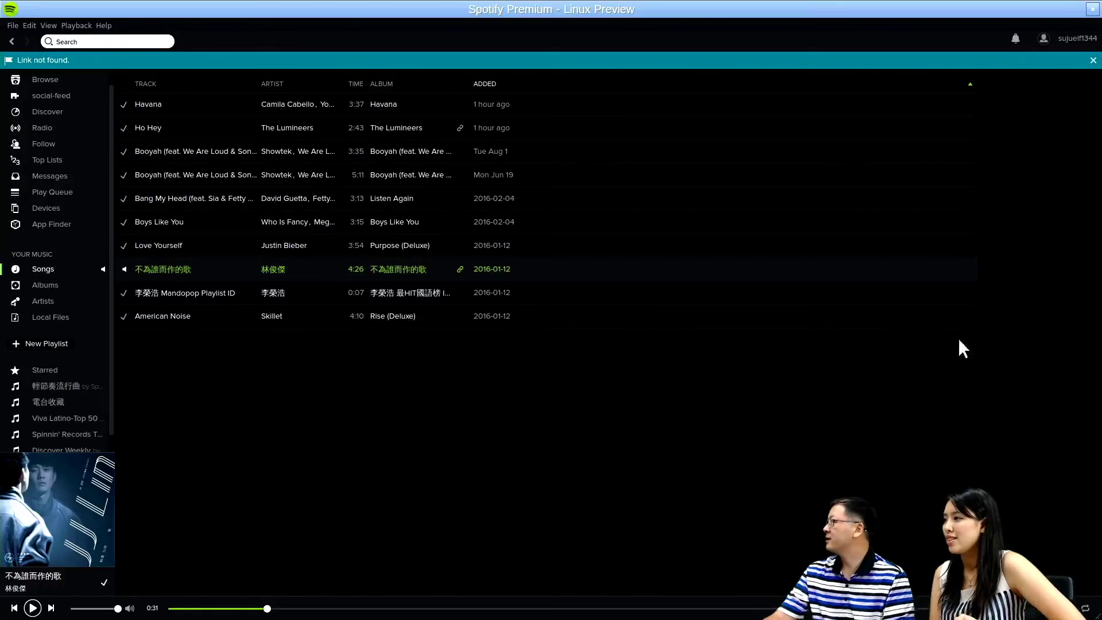
{"action": "left_click", "coordinate": [1094, 10]}
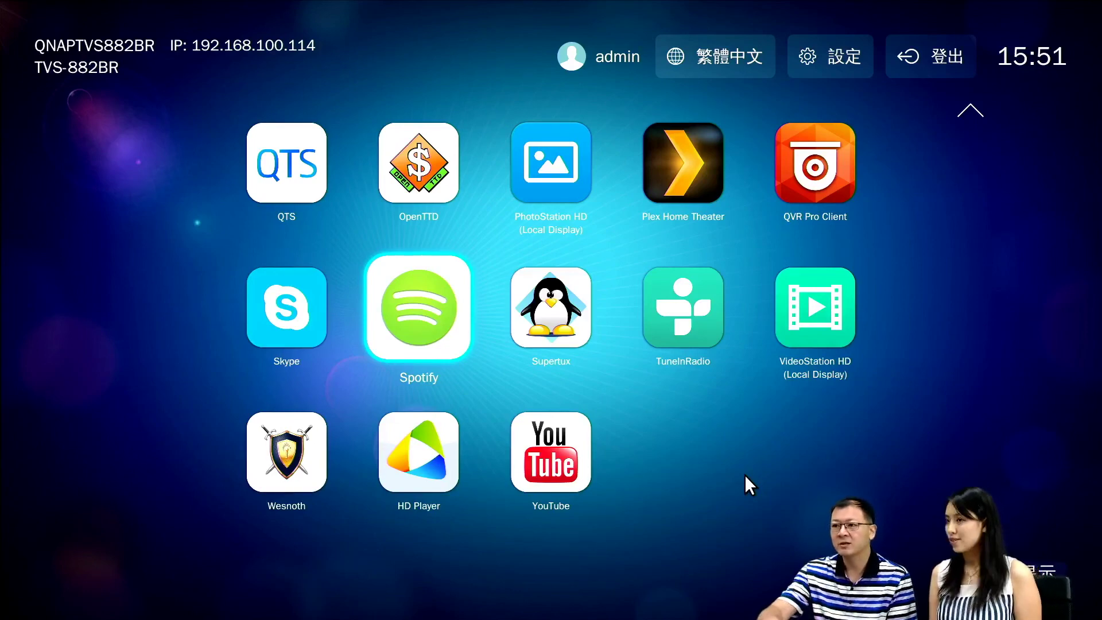
Step: Launch Plex Home Theater from HD Station and open its Channels section
{"action": "key", "text": "Up"}
{"action": "key", "text": "Right"}
{"action": "key", "text": "Right"}
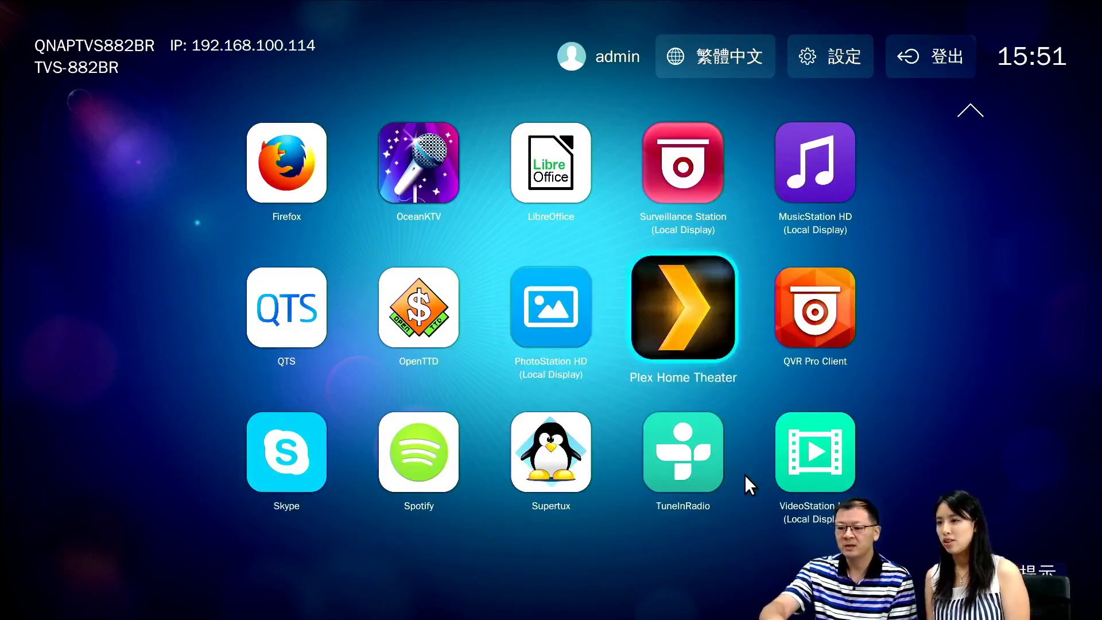
{"action": "key", "text": "Return"}
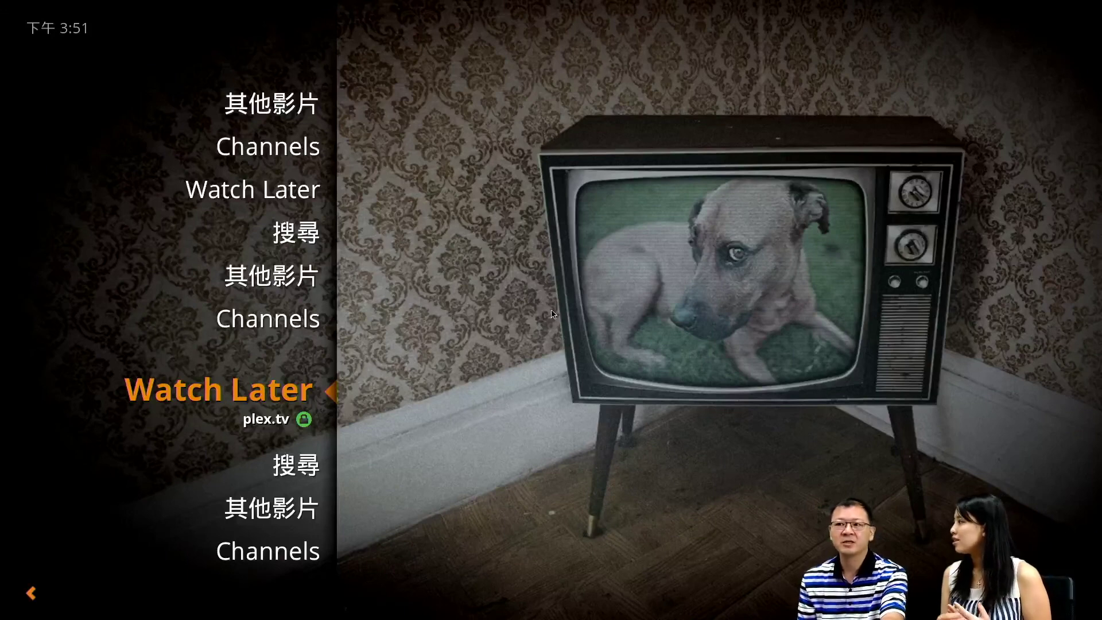
{"action": "key", "text": "Up"}
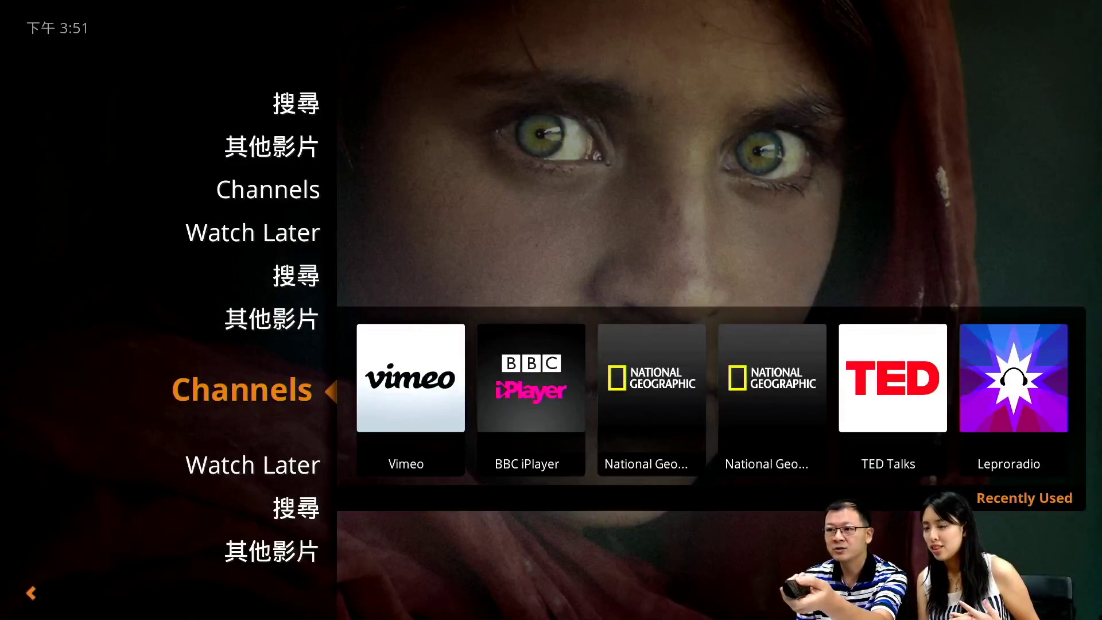
{"action": "key", "text": "Return"}
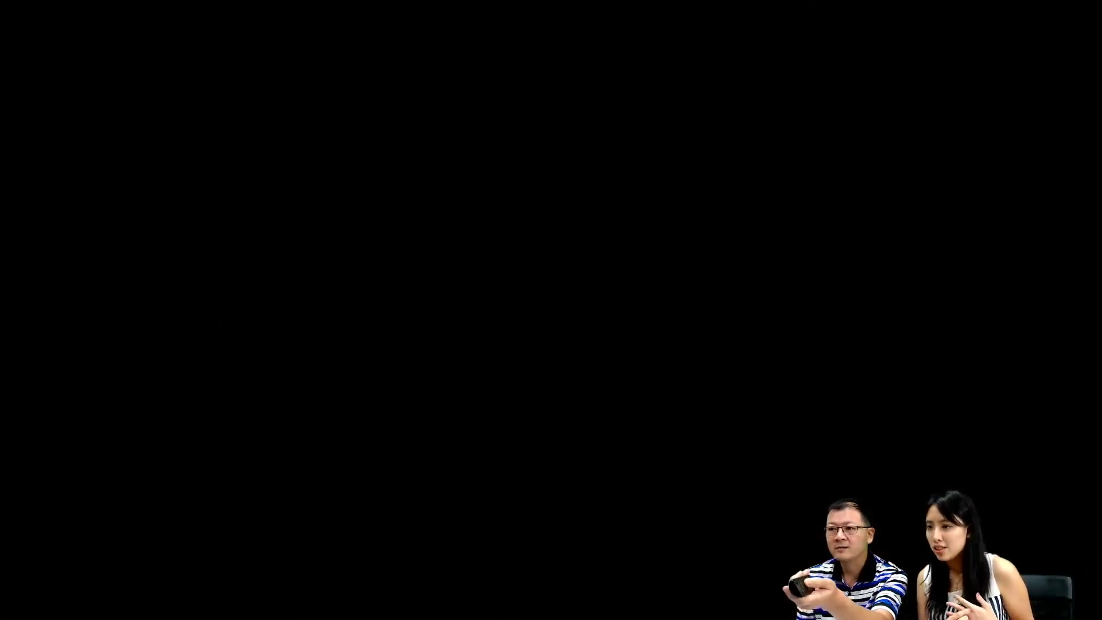
Step: Open the iTunes Movie Trailers channel hosted on QNAPTVS882BR
{"action": "key", "text": "Right"}
{"action": "key", "text": "Right"}
{"action": "key", "text": "Right"}
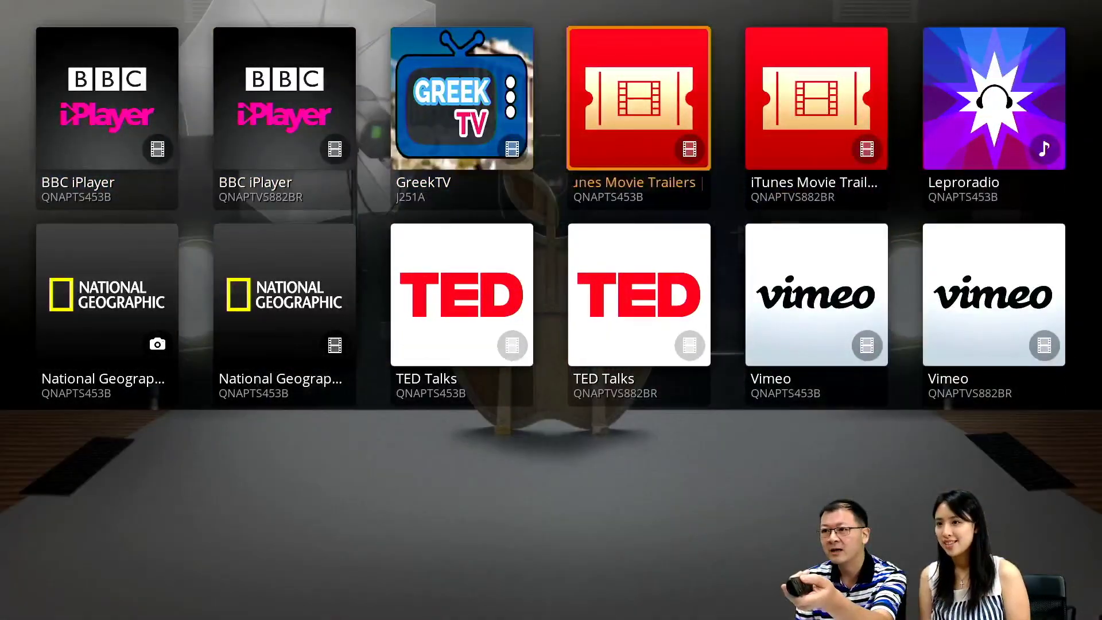
{"action": "key", "text": "Right"}
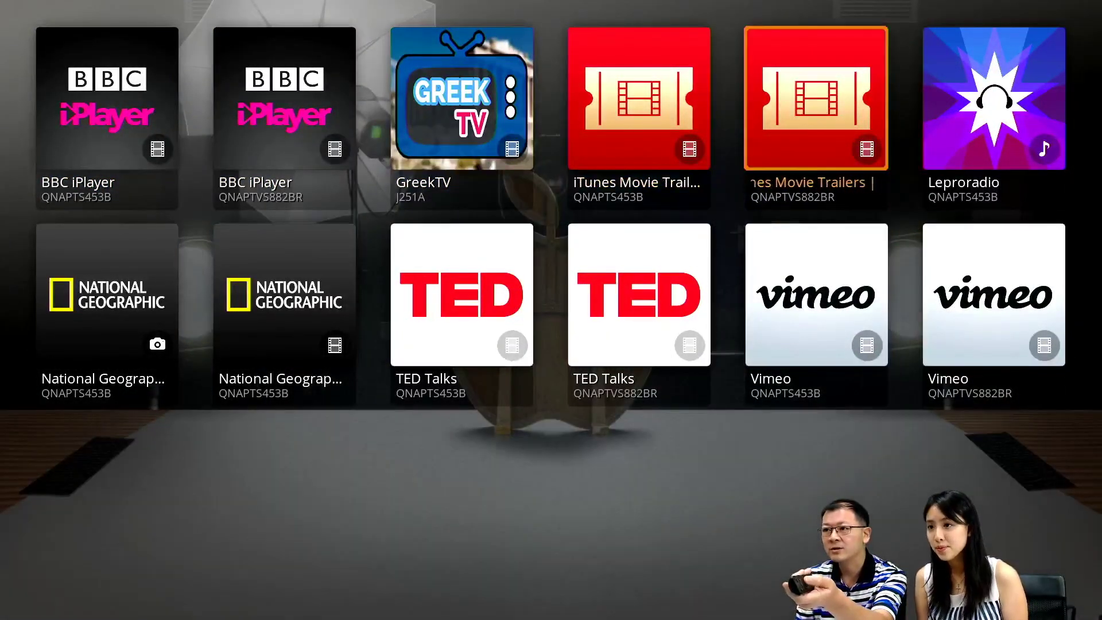
{"action": "key", "text": "Return"}
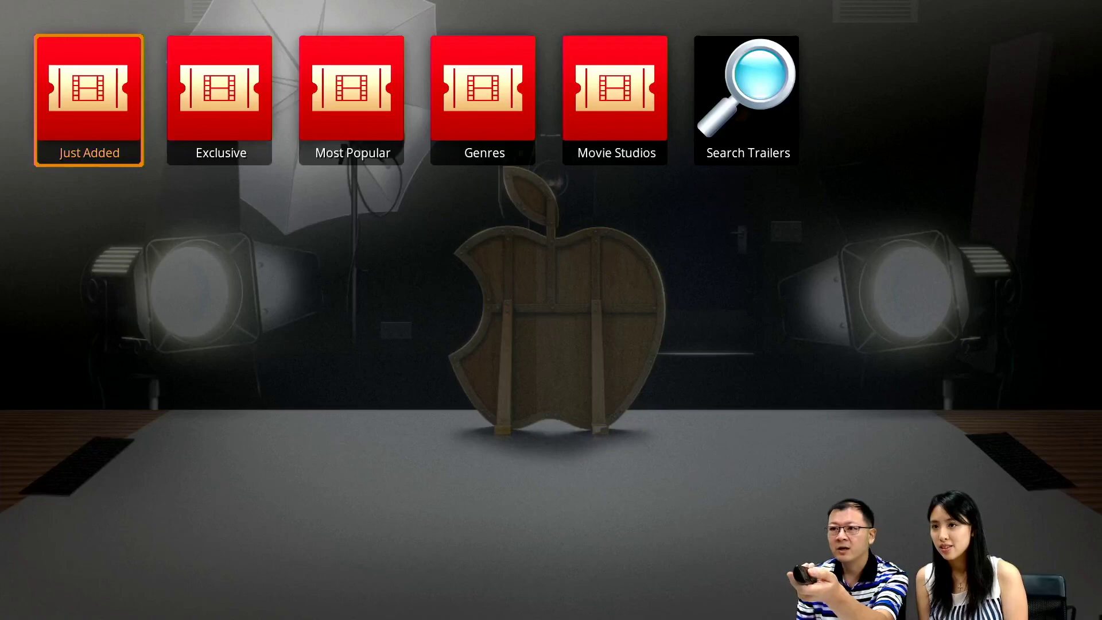
Step: Show the Most Popular trailers and open the Wonder Woman entry
{"action": "key", "text": "Right"}
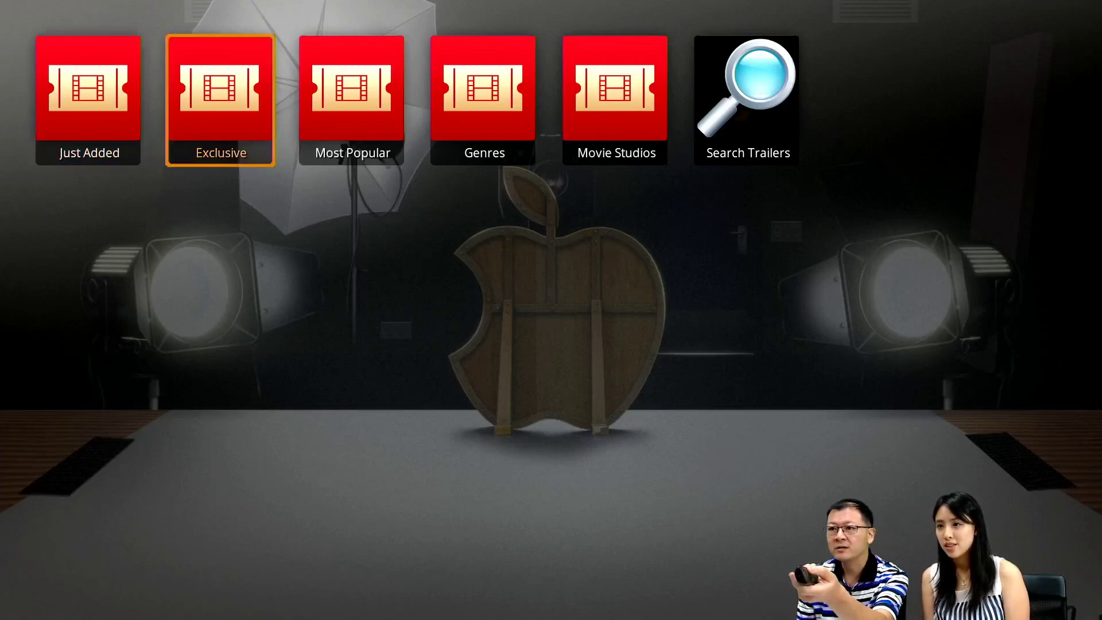
{"action": "key", "text": "Right"}
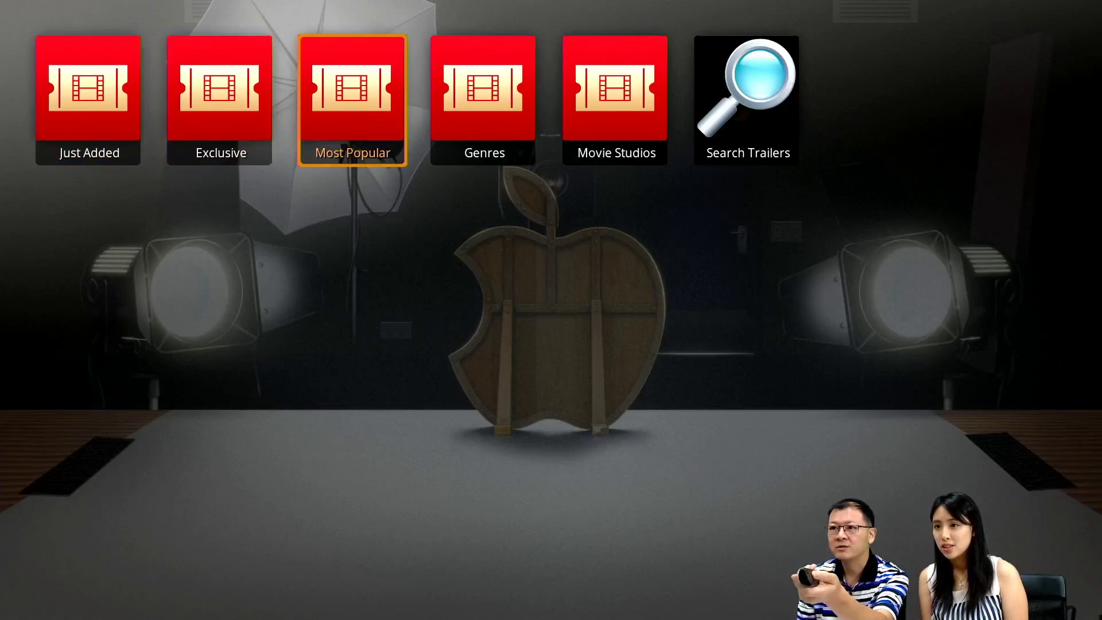
{"action": "key", "text": "Return"}
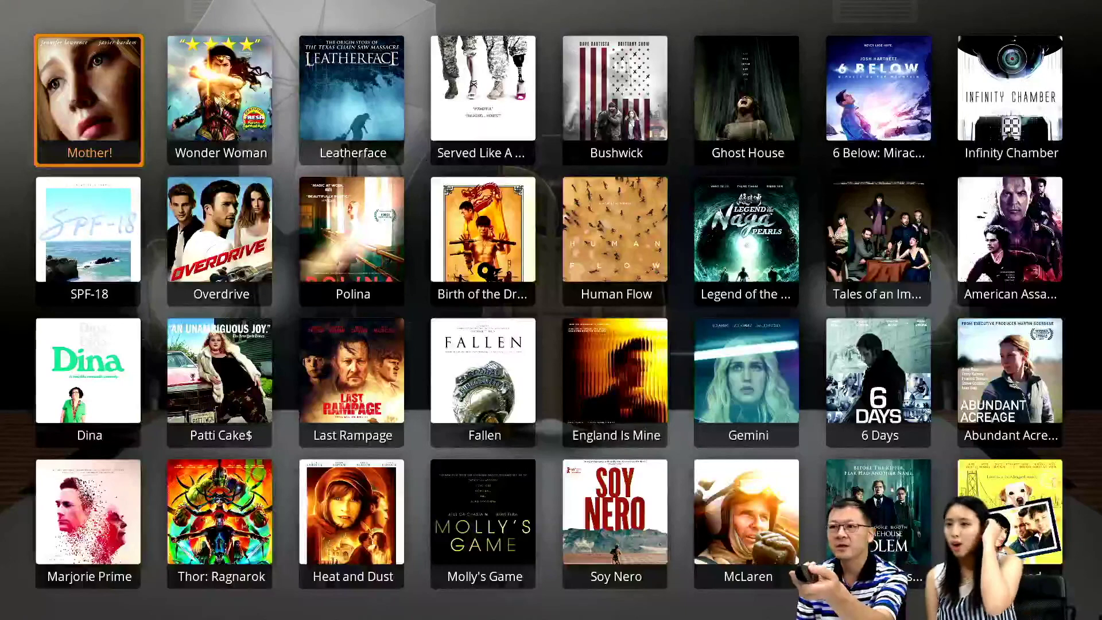
{"action": "key", "text": "Right"}
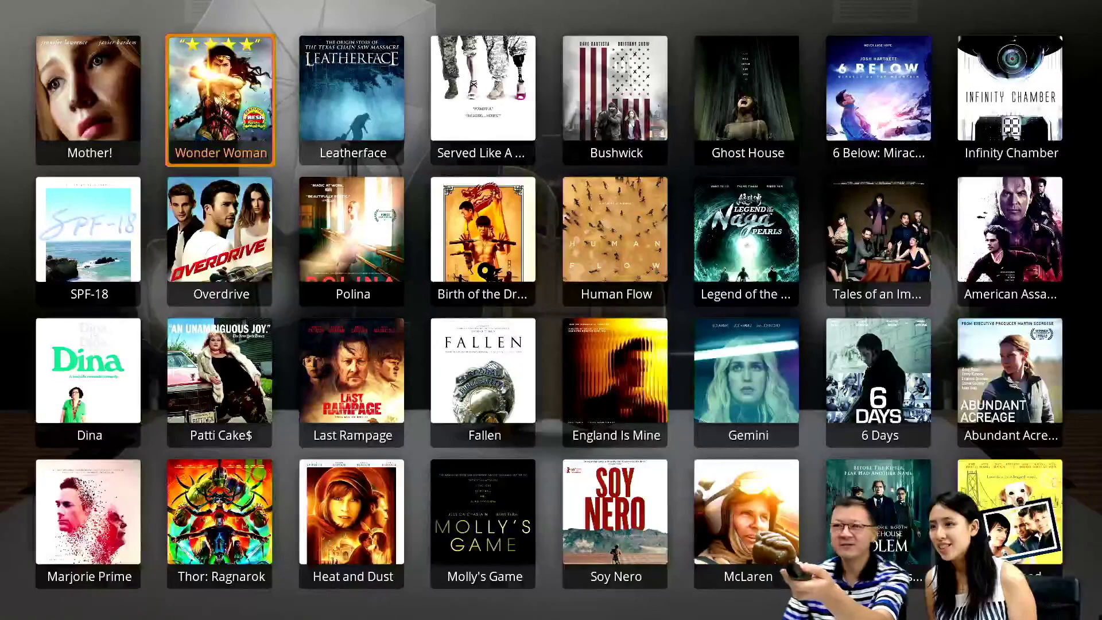
{"action": "key", "text": "Return"}
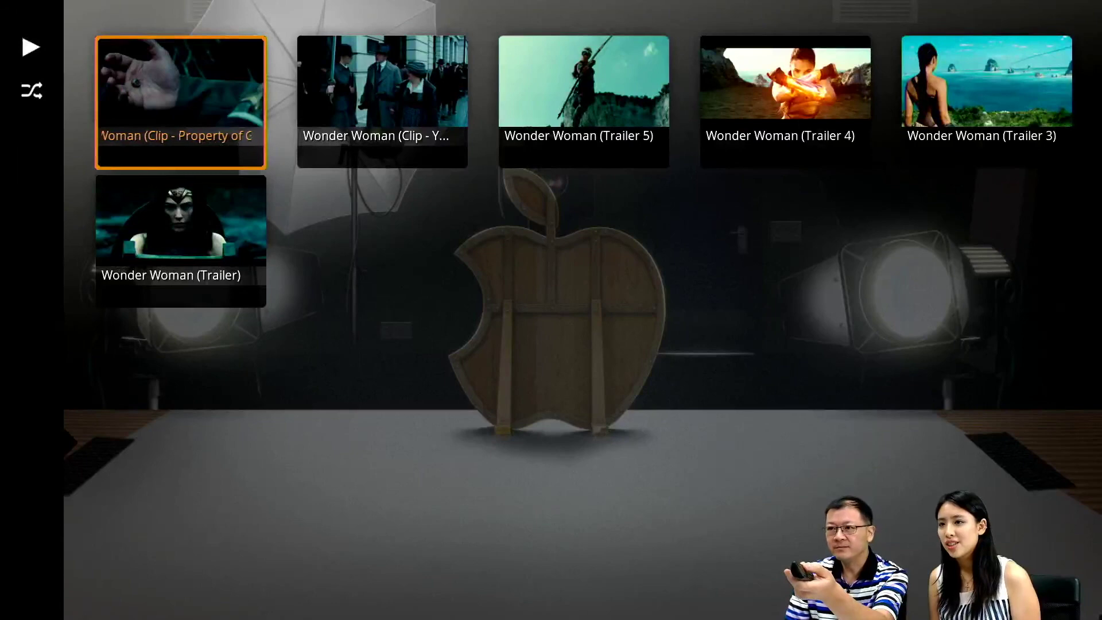
Step: View the details page of Wonder Woman (Trailer 3) and return to the trailer list
{"action": "key", "text": "Right"}
{"action": "key", "text": "Right"}
{"action": "key", "text": "Right"}
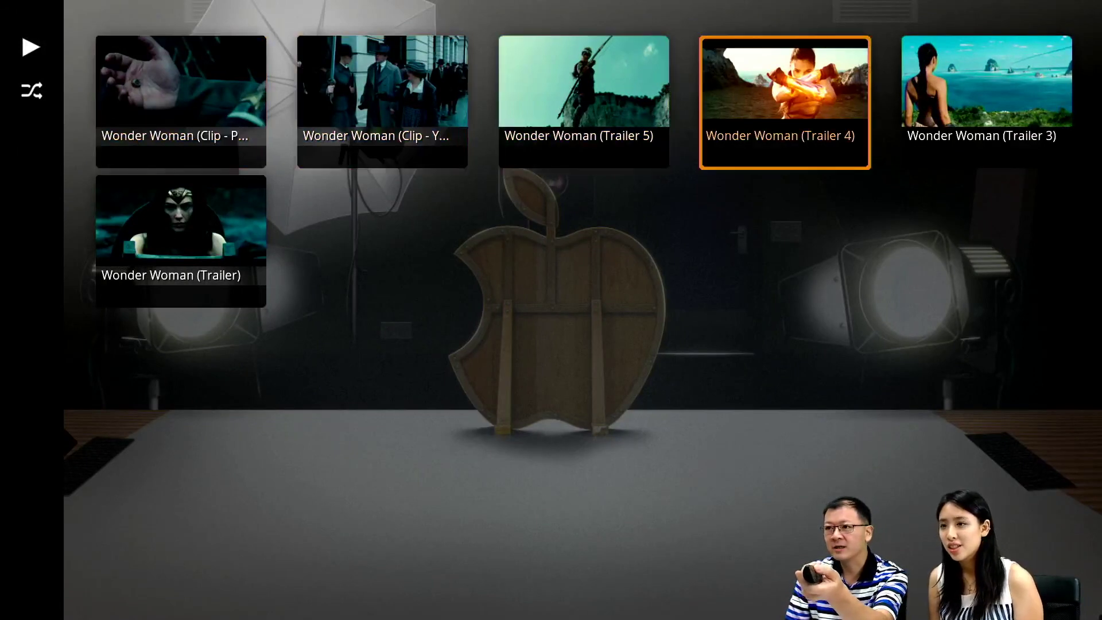
{"action": "key", "text": "Right"}
{"action": "key", "text": "Return"}
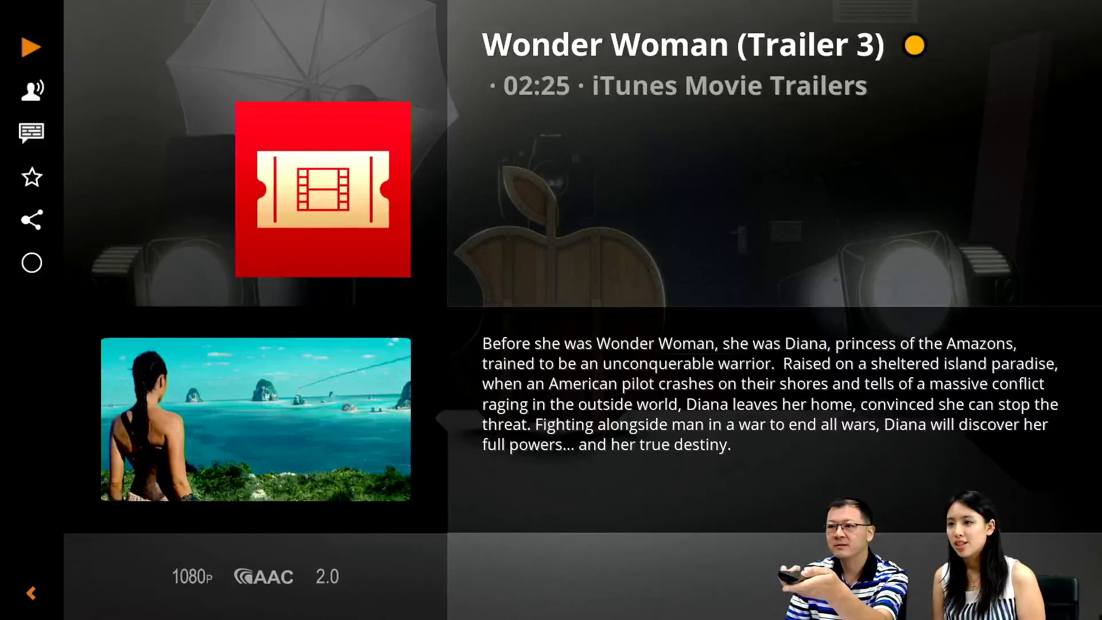
{"action": "key", "text": "Return"}
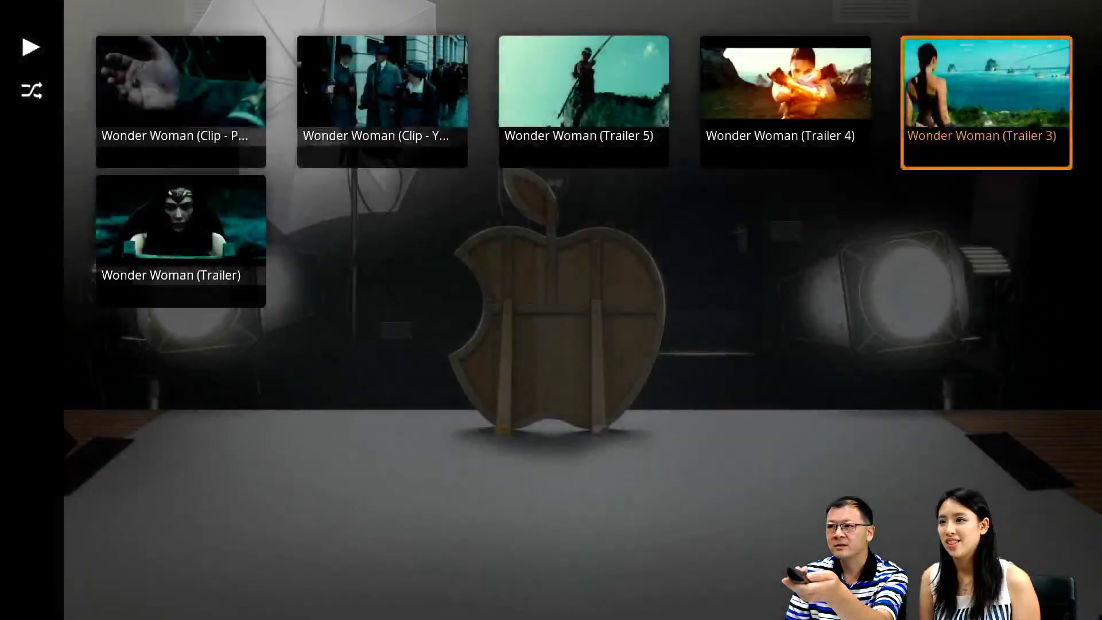
Step: Play Wonder Woman (Trailer 4) in the 1080p H264 version
{"action": "key", "text": "Left"}
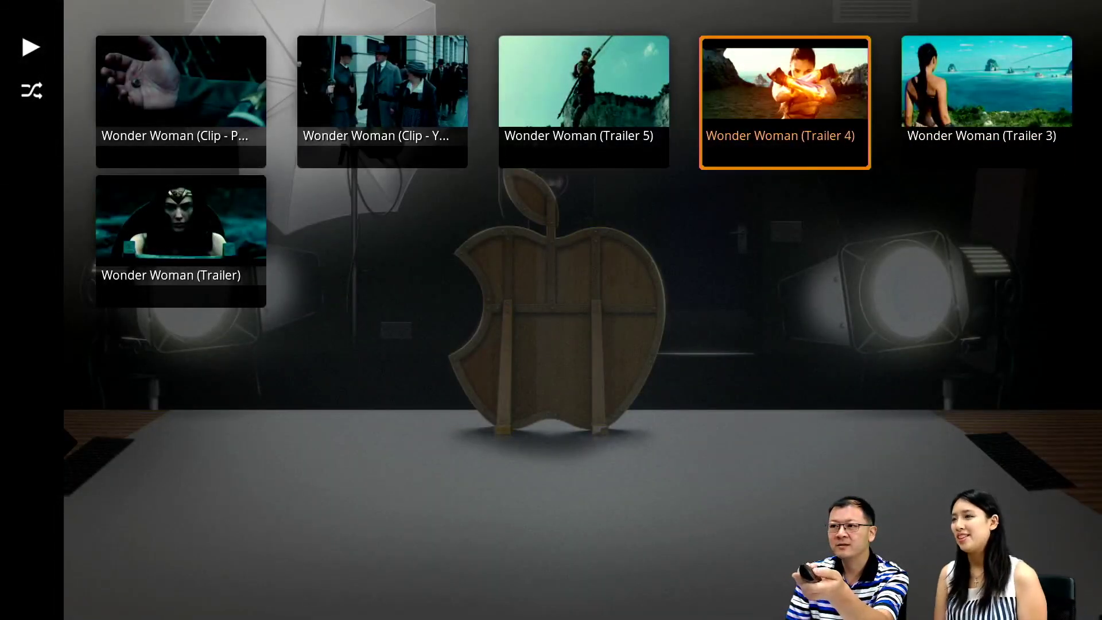
{"action": "key", "text": "Return"}
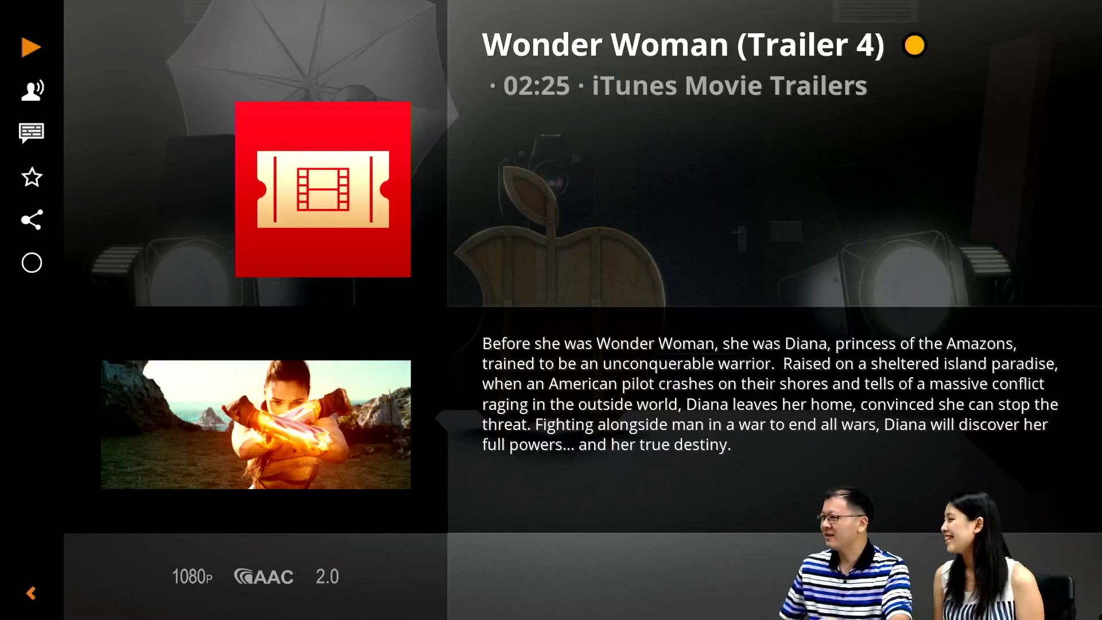
{"action": "key", "text": "Return"}
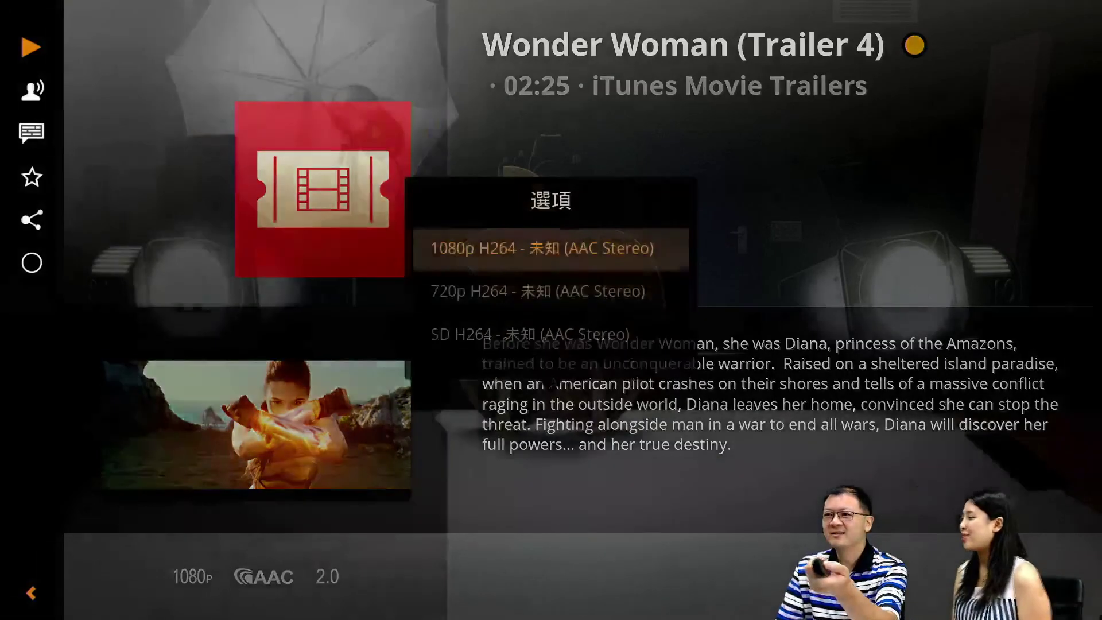
{"action": "key", "text": "Return"}
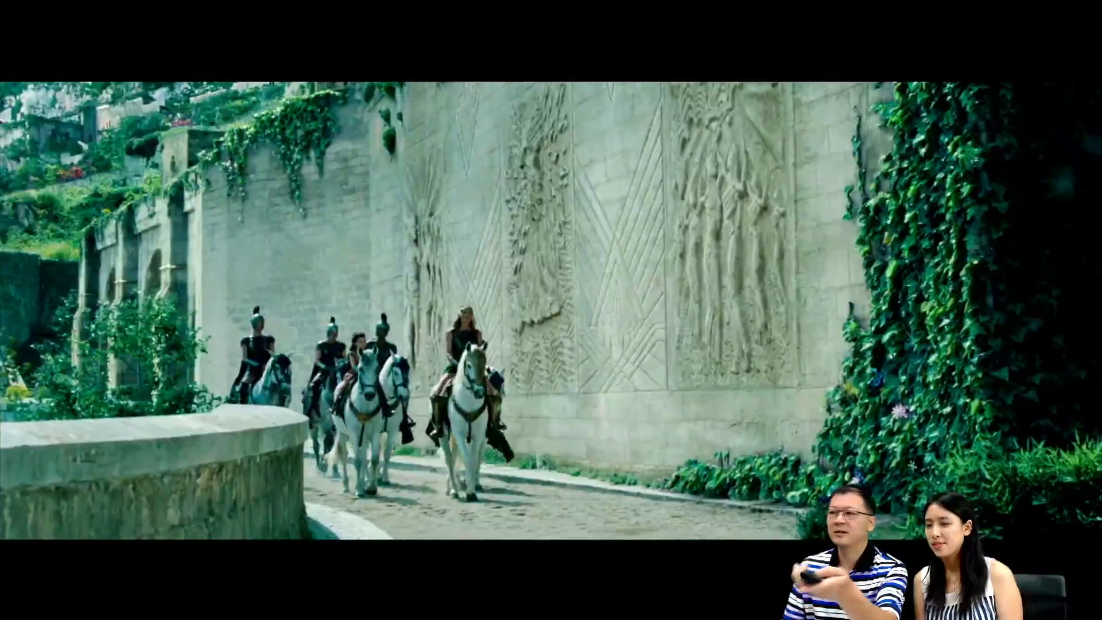
Step: Stop the trailer, go back to the Plex main menu and exit to HD Station
{"action": "key", "text": "Escape"}
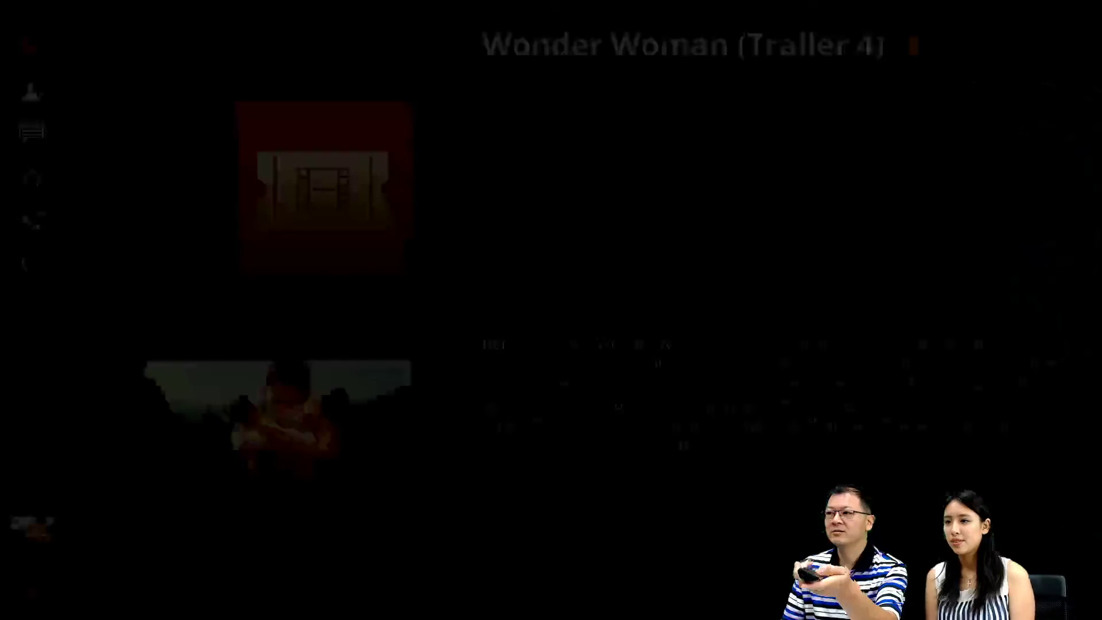
{"action": "key", "text": "Return"}
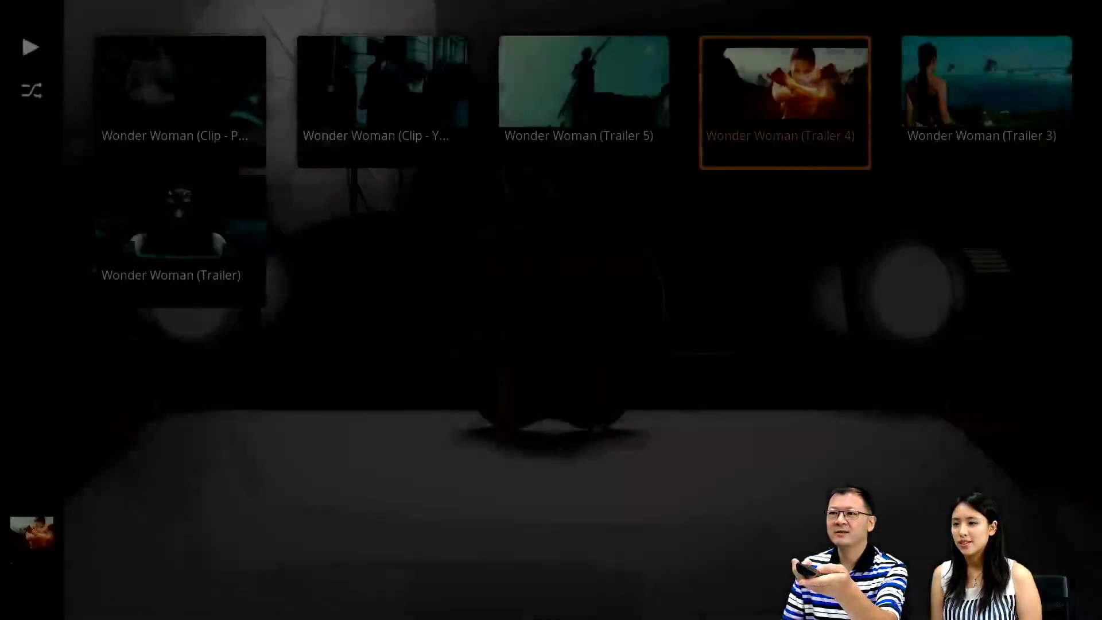
{"action": "key", "text": "Escape"}
{"action": "key", "text": "Escape"}
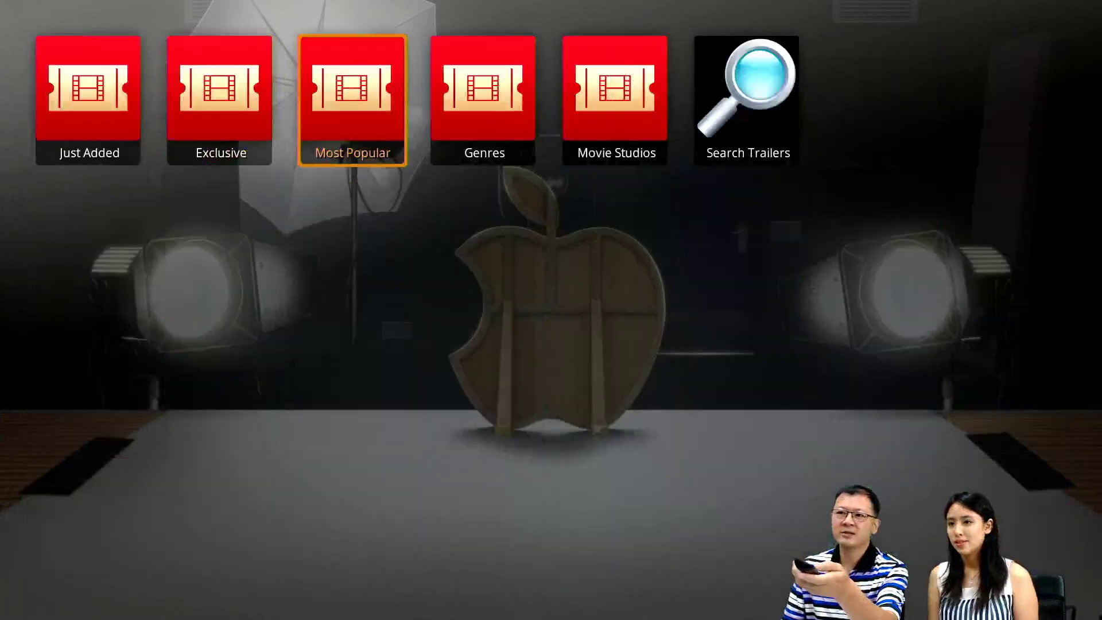
{"action": "key", "text": "Escape"}
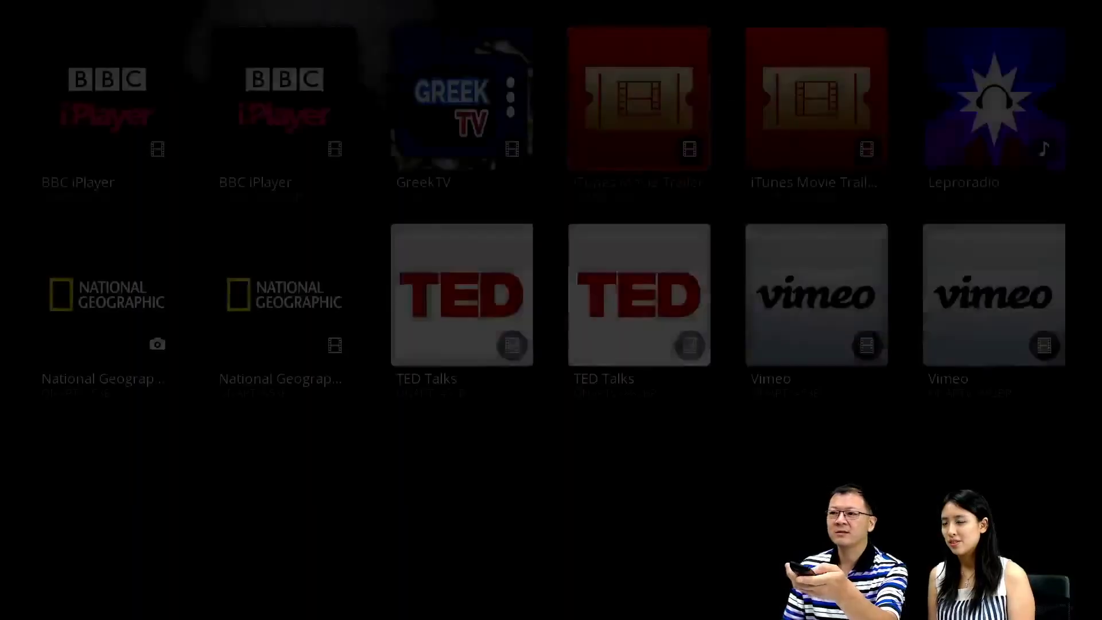
{"action": "key", "text": "Escape"}
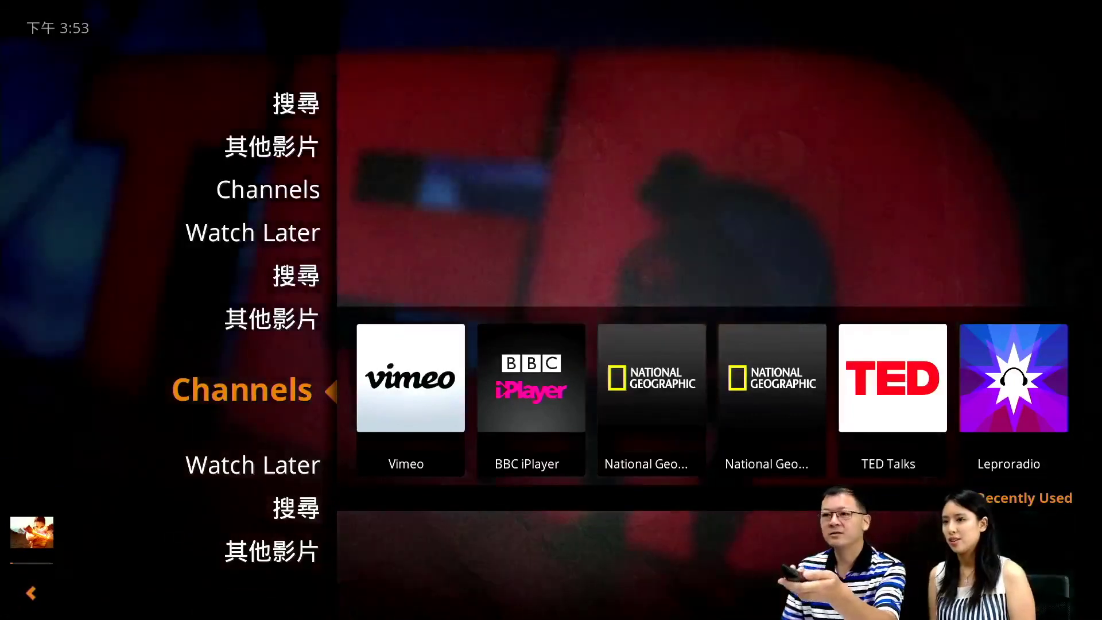
{"action": "key", "text": "Down"}
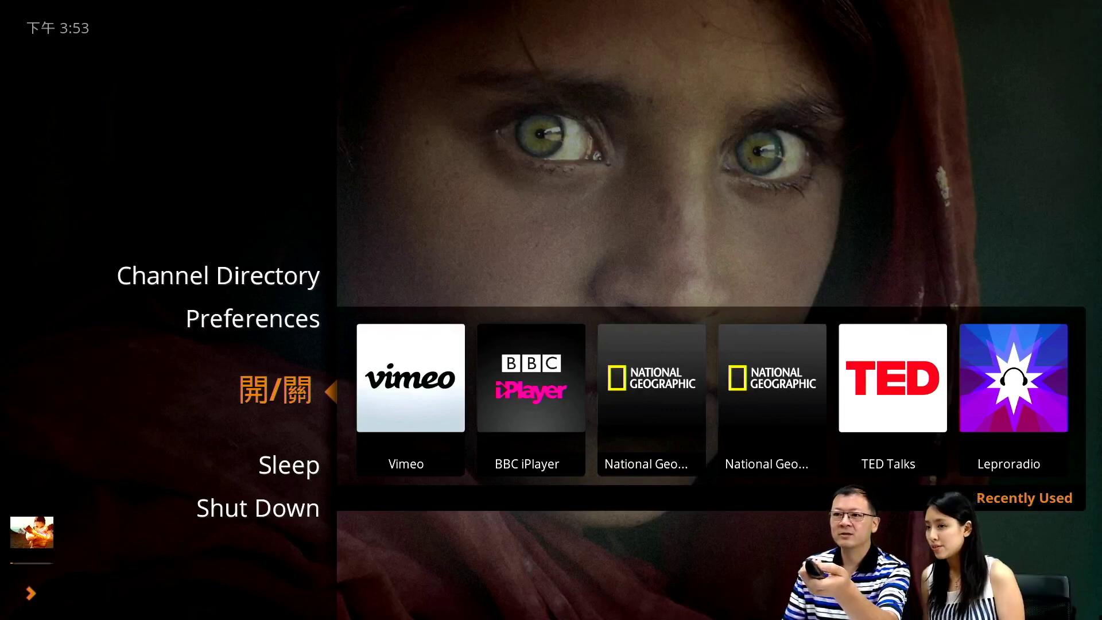
{"action": "key", "text": "Return"}
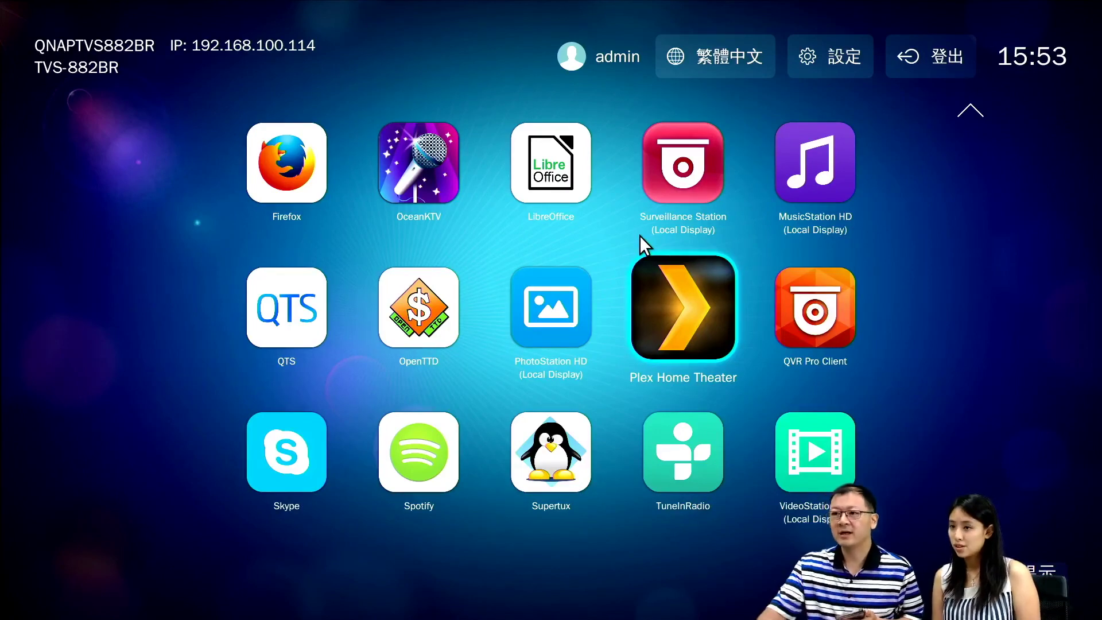
Step: Launch QTS from HD Station and log in to the NAS desktop with the prefilled admin credentials
{"action": "key", "text": "Left"}
{"action": "key", "text": "Left"}
{"action": "key", "text": "Left"}
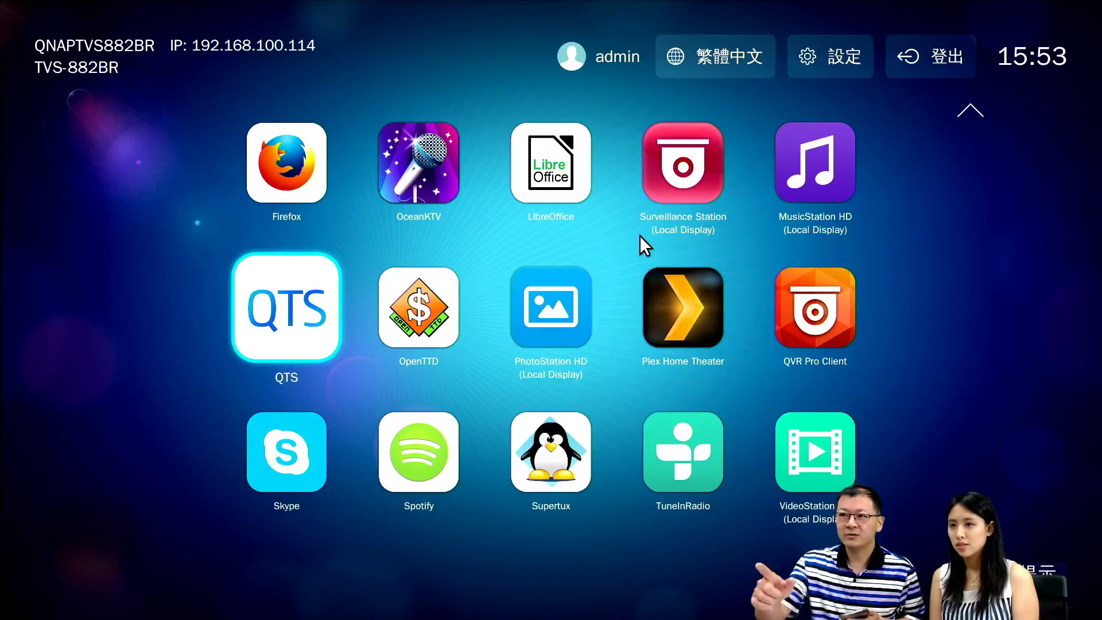
{"action": "key", "text": "Return"}
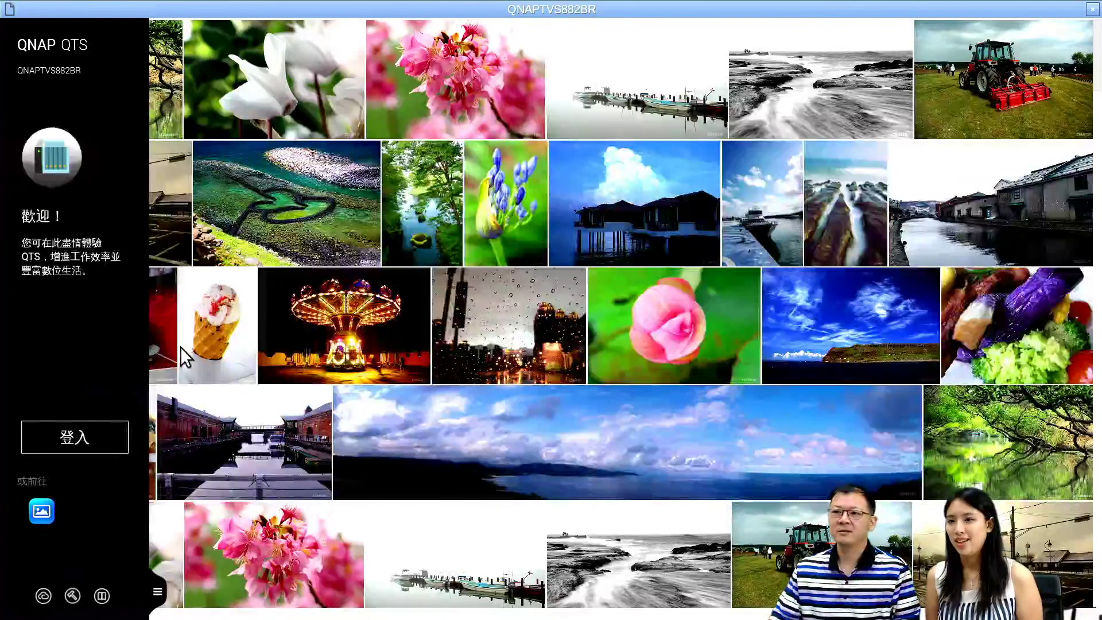
{"action": "left_click", "coordinate": [63, 443]}
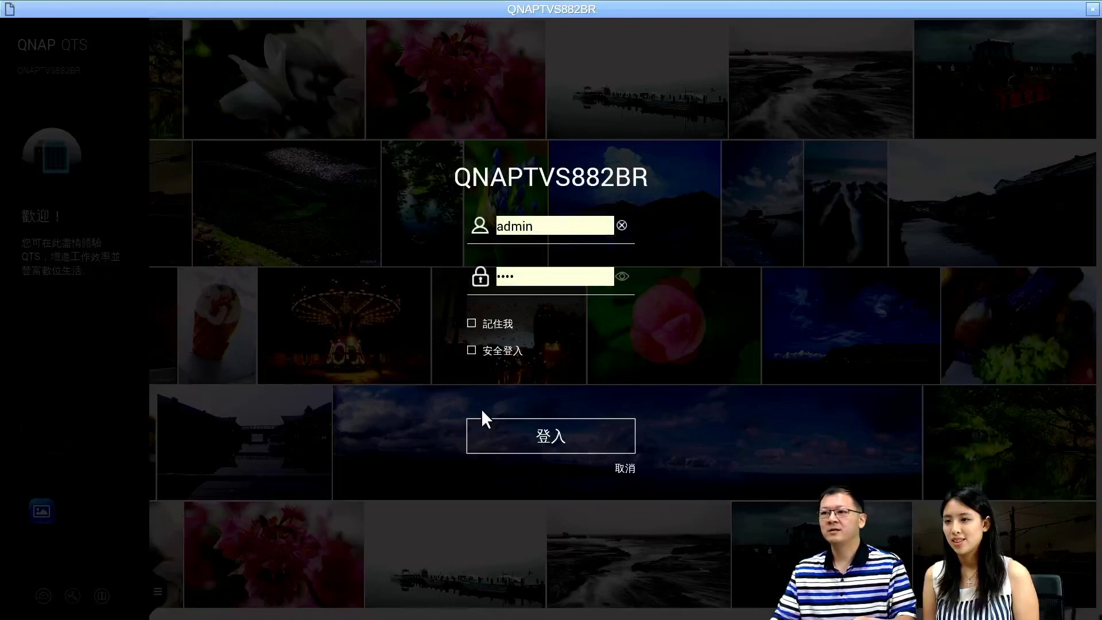
{"action": "left_click", "coordinate": [633, 435]}
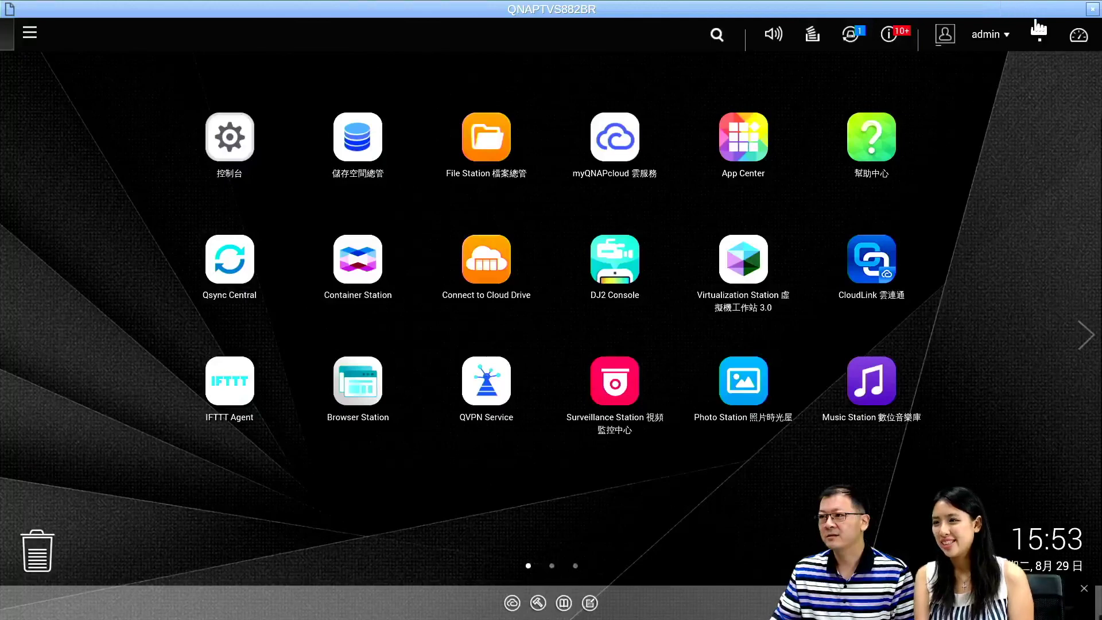
Step: Close QTS, confirm leaving the site, and select Chrome among the HD Station apps
{"action": "left_click", "coordinate": [1092, 9]}
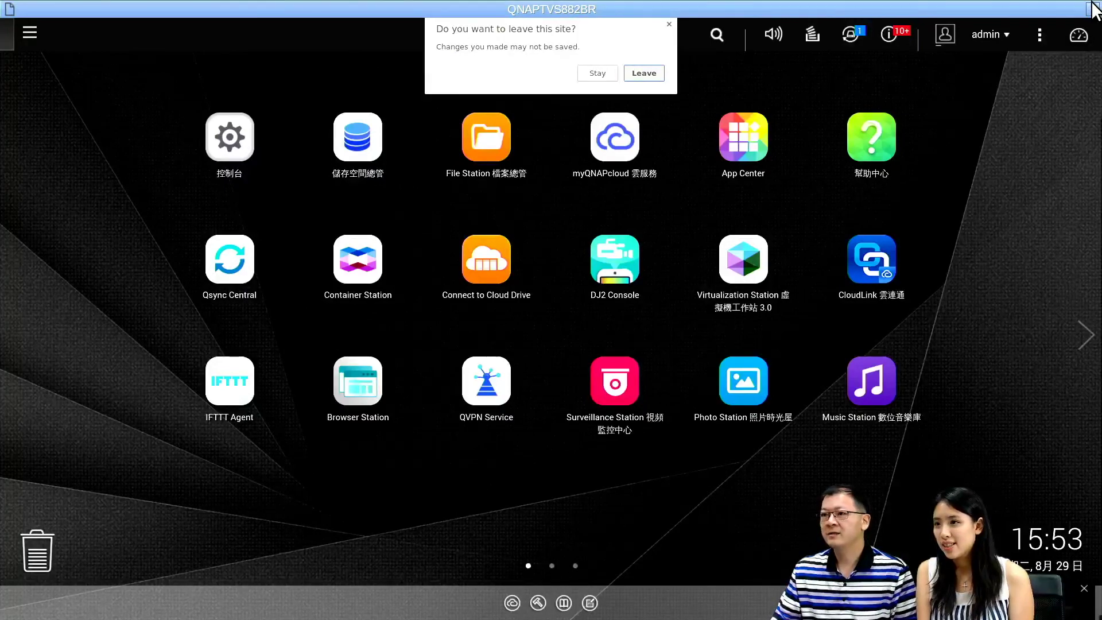
{"action": "left_click", "coordinate": [642, 80]}
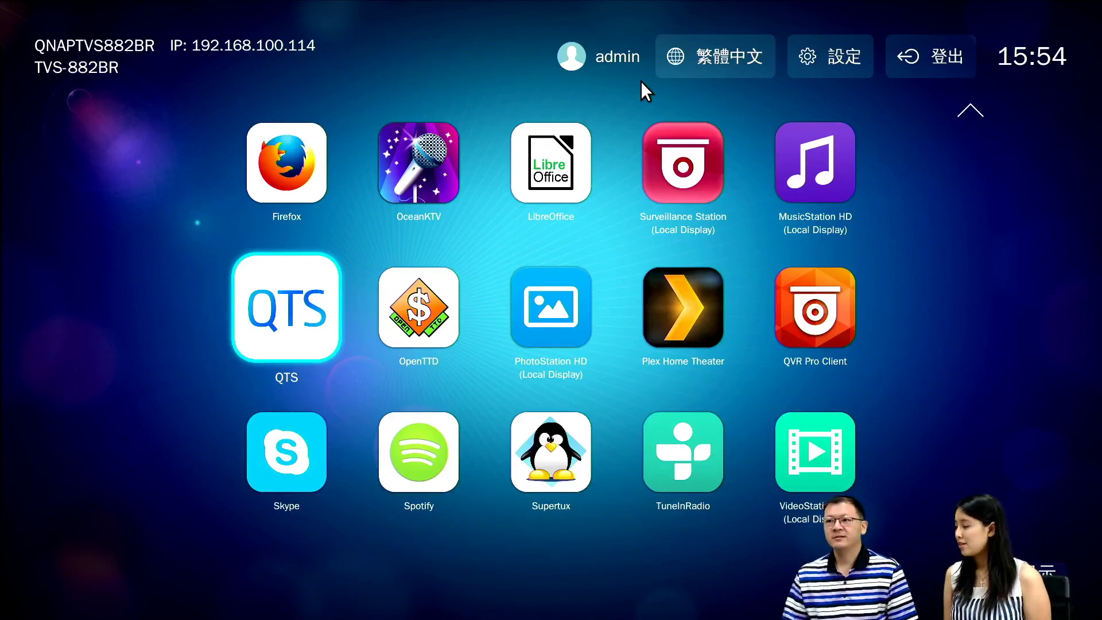
{"action": "key", "text": "Up"}
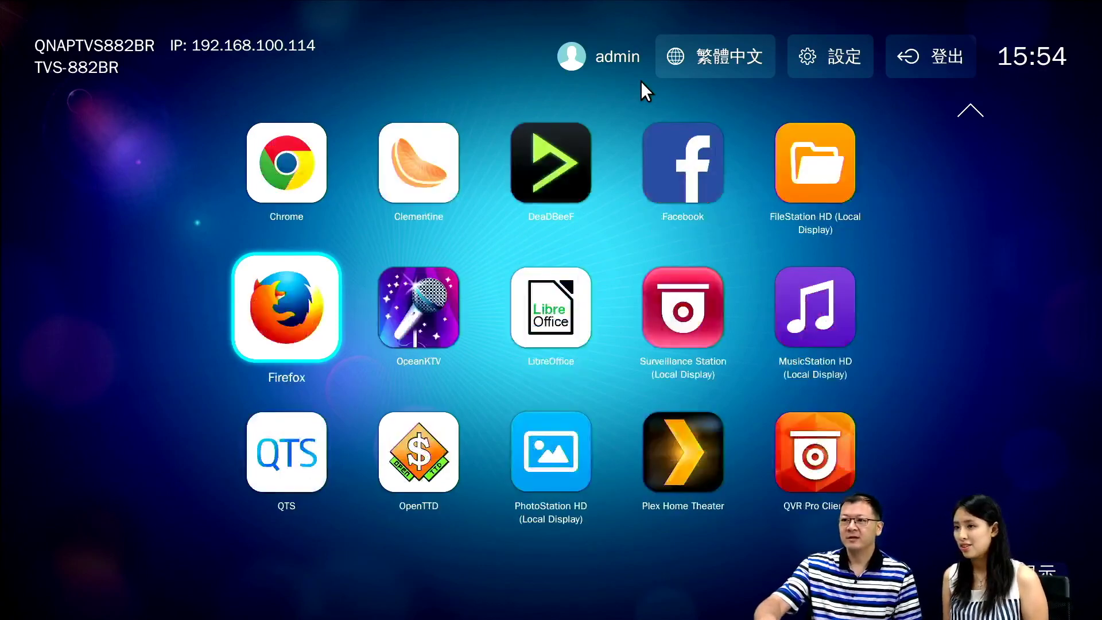
{"action": "key", "text": "Left"}
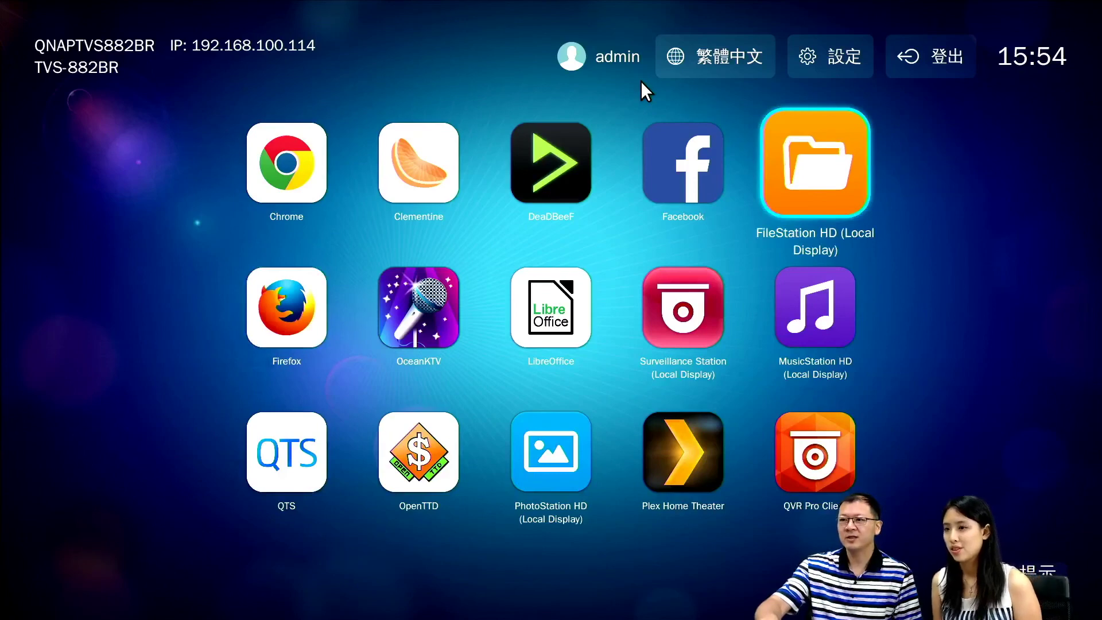
{"action": "key", "text": "Right"}
{"action": "key", "text": "Up"}
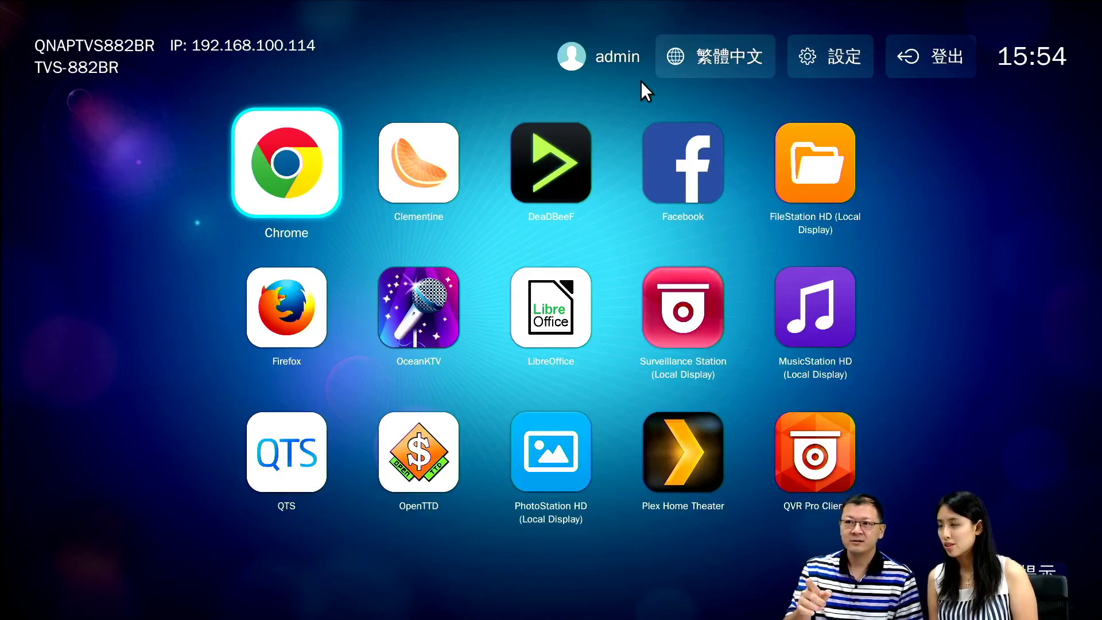
Step: Launch OceanKTV from the HD Station apps
{"action": "key", "text": "Down"}
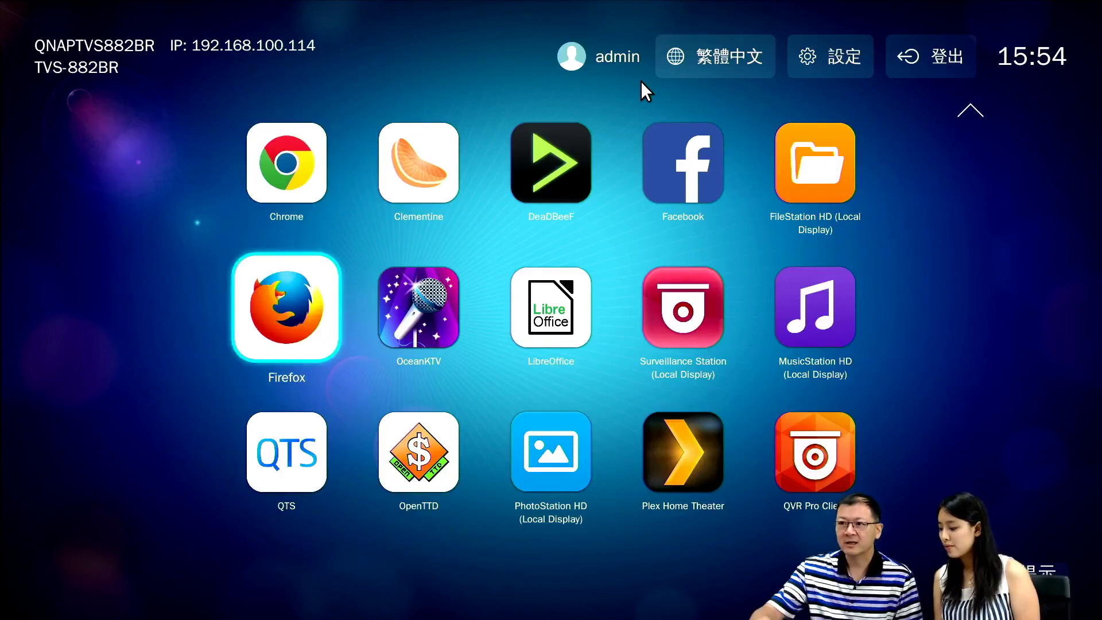
{"action": "key", "text": "Right"}
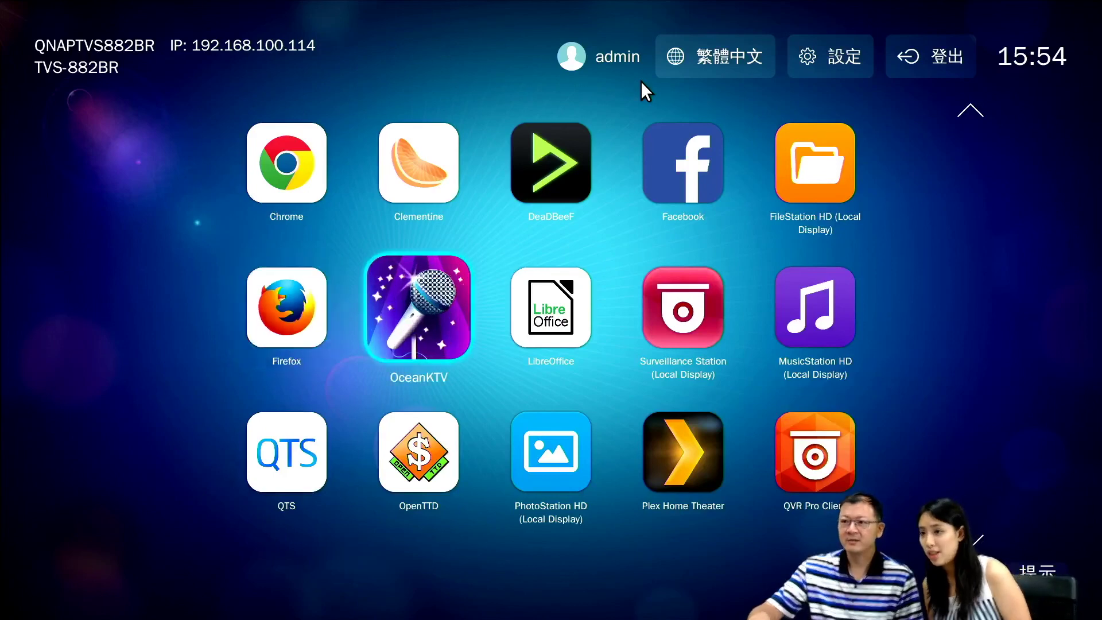
{"action": "key", "text": "Return"}
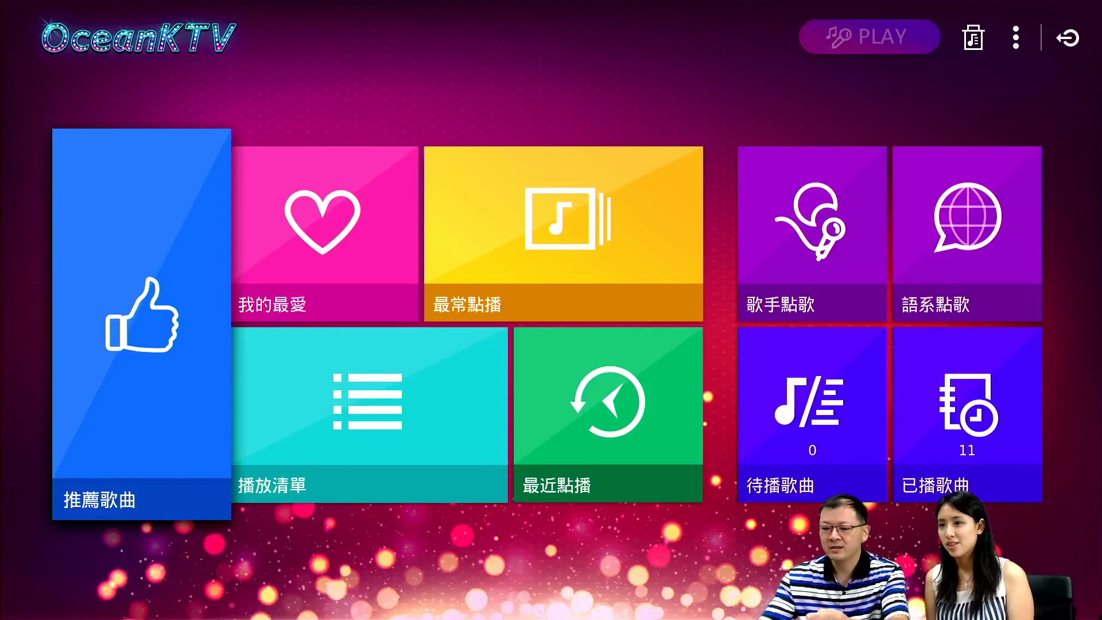
Step: Open the 熱門華語點播歌曲 song list within the recommended songs (推薦歌曲)
{"action": "key", "text": "Return"}
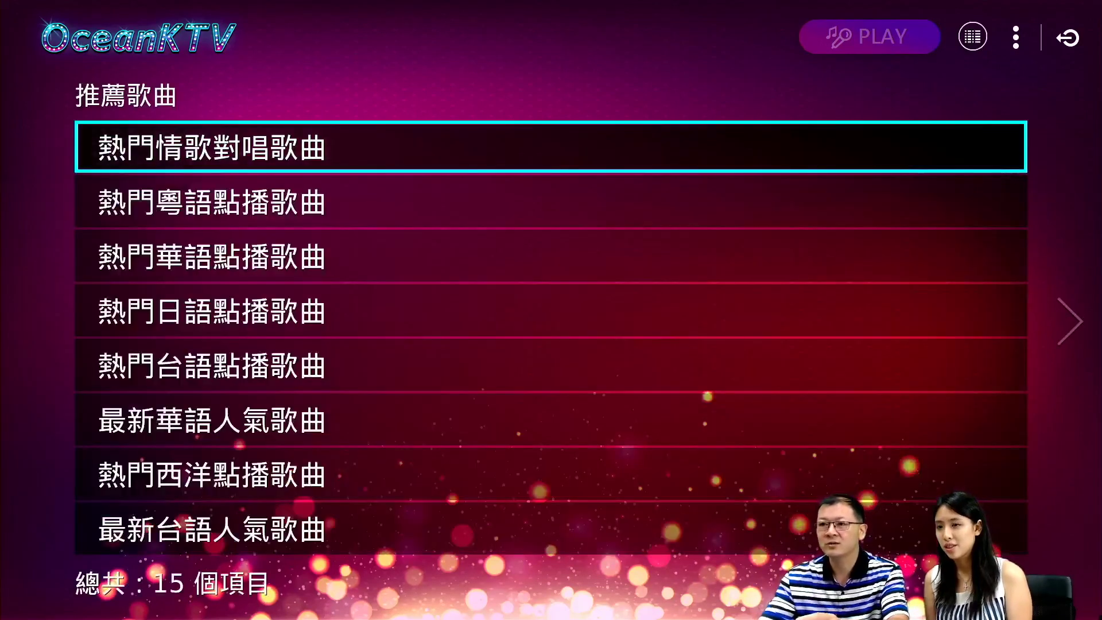
{"action": "key", "text": "Down"}
{"action": "key", "text": "Down"}
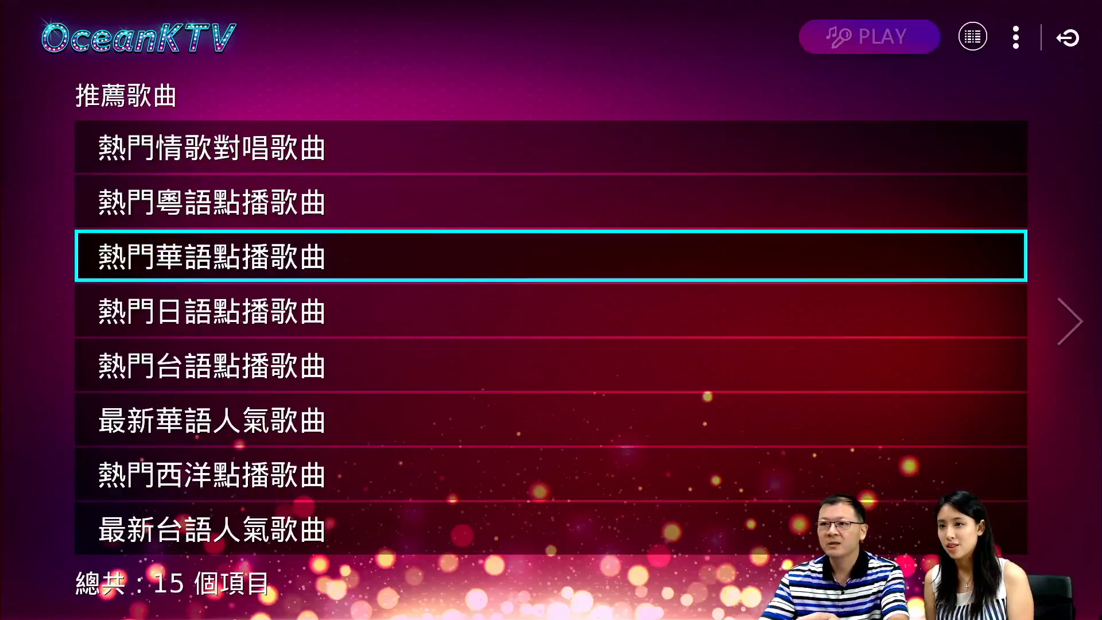
{"action": "key", "text": "Return"}
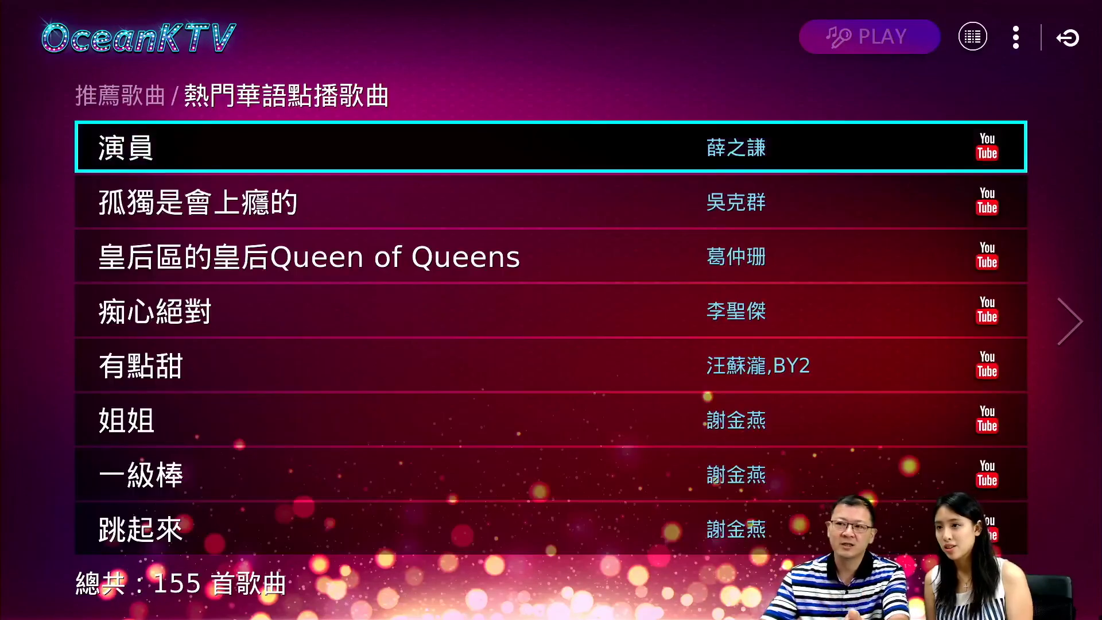
Step: Find the song 小幸運 on the third page of the list and queue it with the 插播 option
{"action": "key", "text": "Right"}
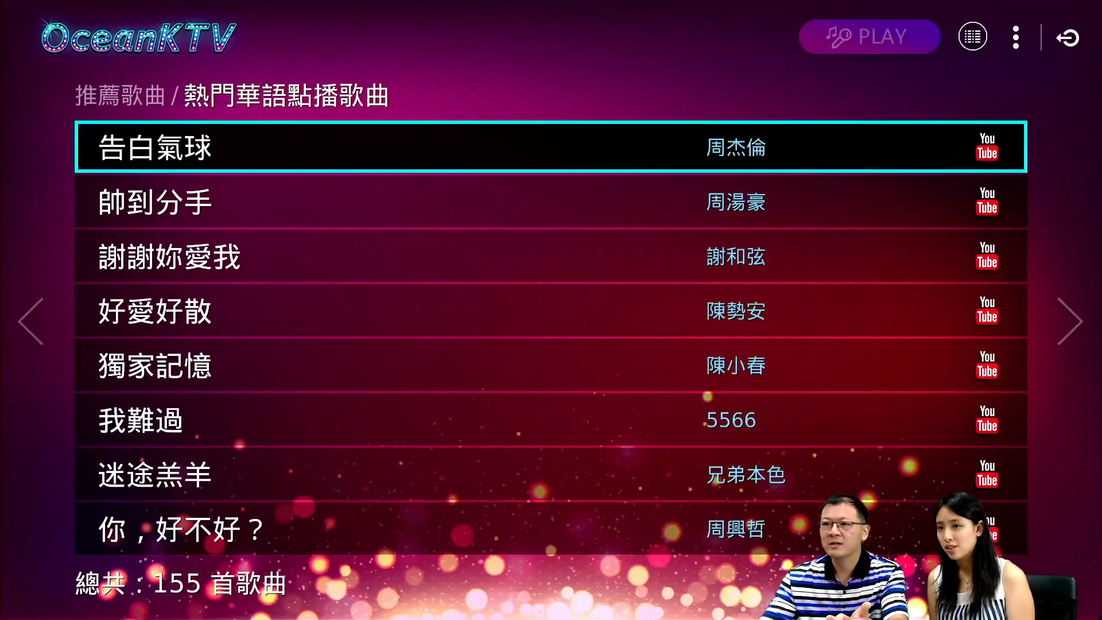
{"action": "key", "text": "Right"}
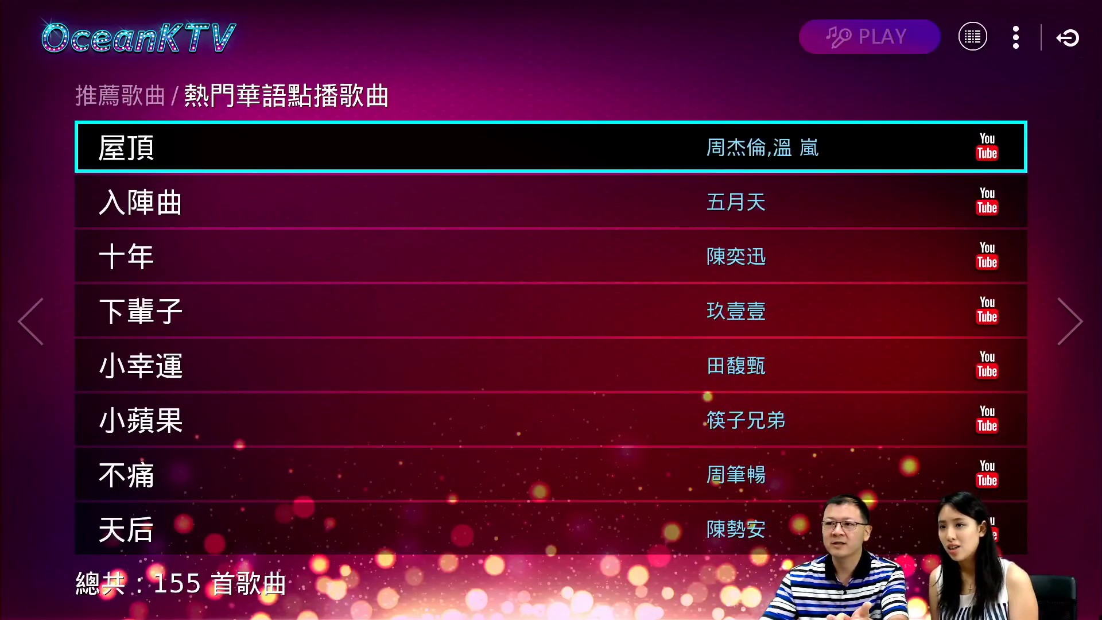
{"action": "key", "text": "Down"}
{"action": "key", "text": "Down"}
{"action": "key", "text": "Down"}
{"action": "key", "text": "Down"}
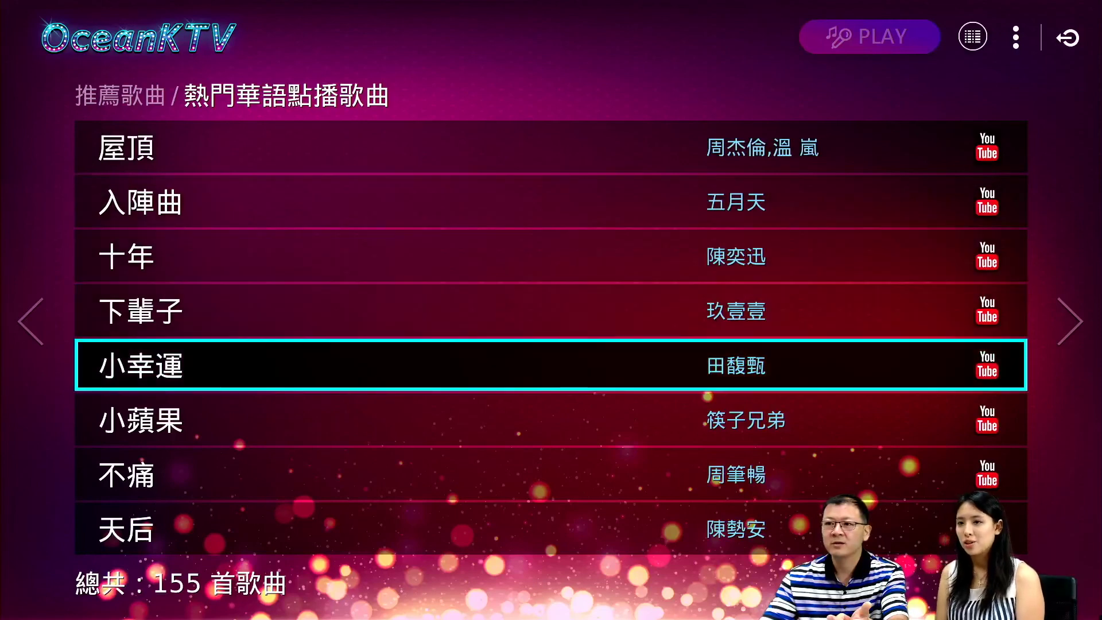
{"action": "key", "text": "Return"}
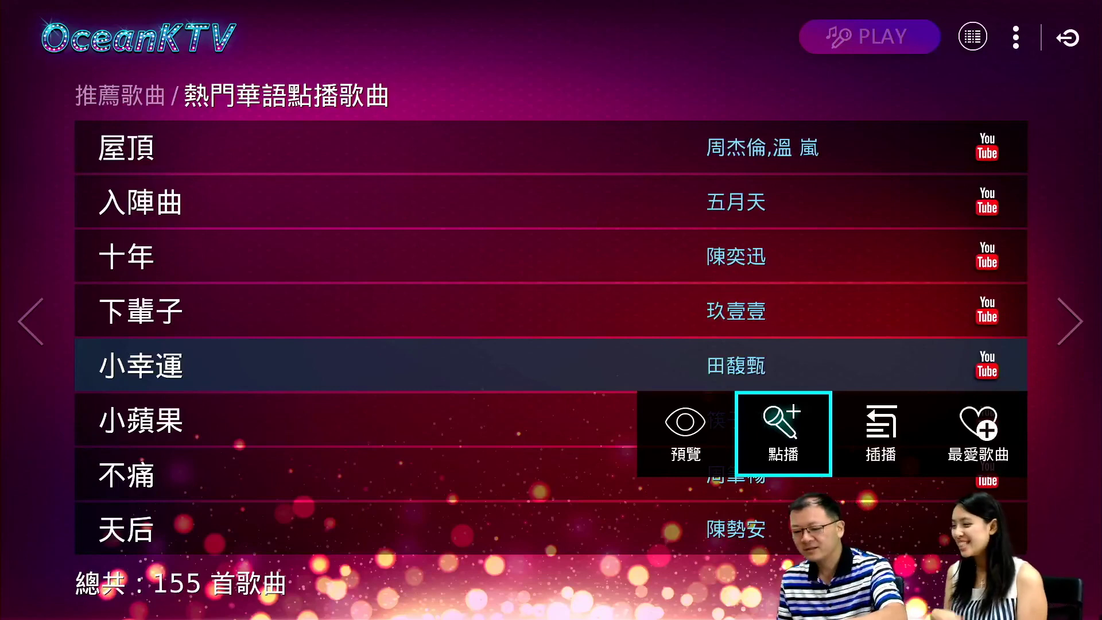
{"action": "key", "text": "Right"}
{"action": "key", "text": "Return"}
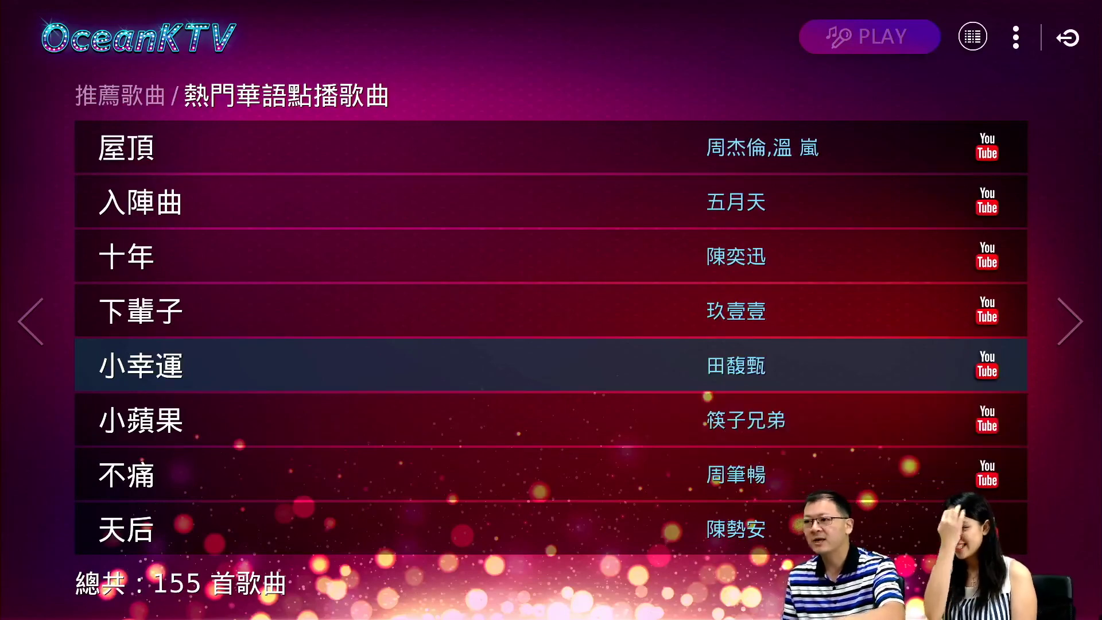
Step: Start karaoke playback of the queued song
{"action": "key", "text": "Up"}
{"action": "key", "text": "Up"}
{"action": "key", "text": "Up"}
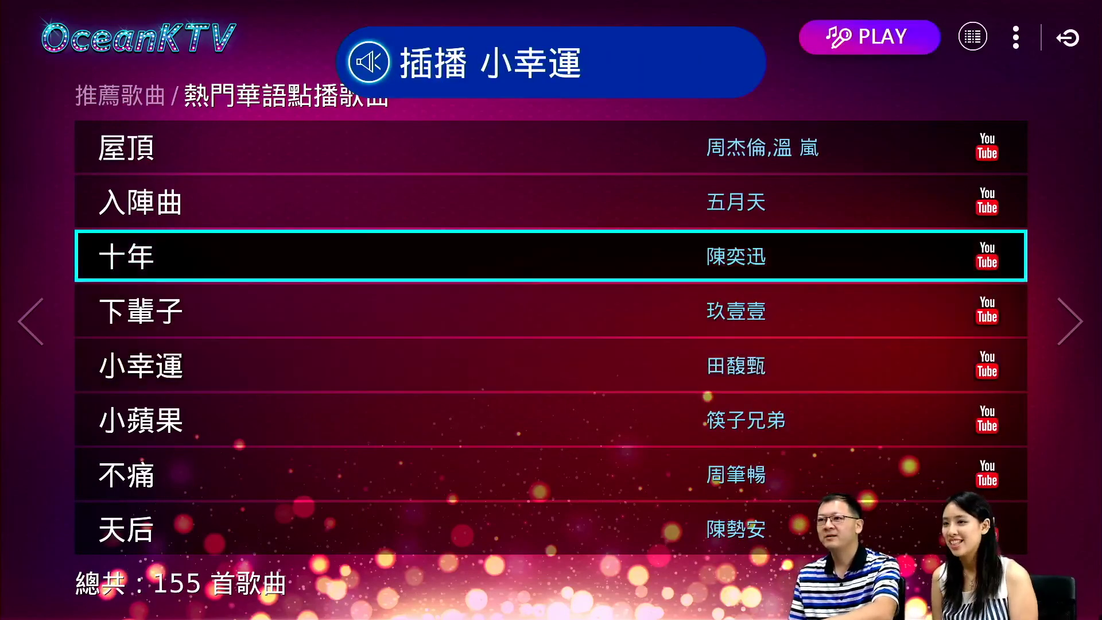
{"action": "key", "text": "Up"}
{"action": "key", "text": "Up"}
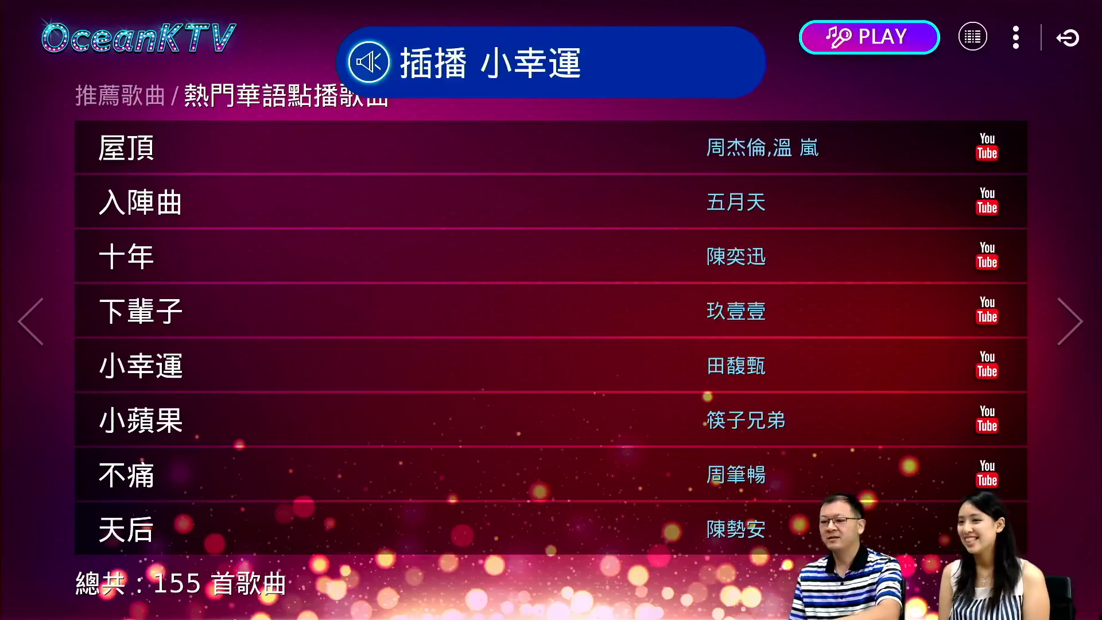
{"action": "key", "text": "Return"}
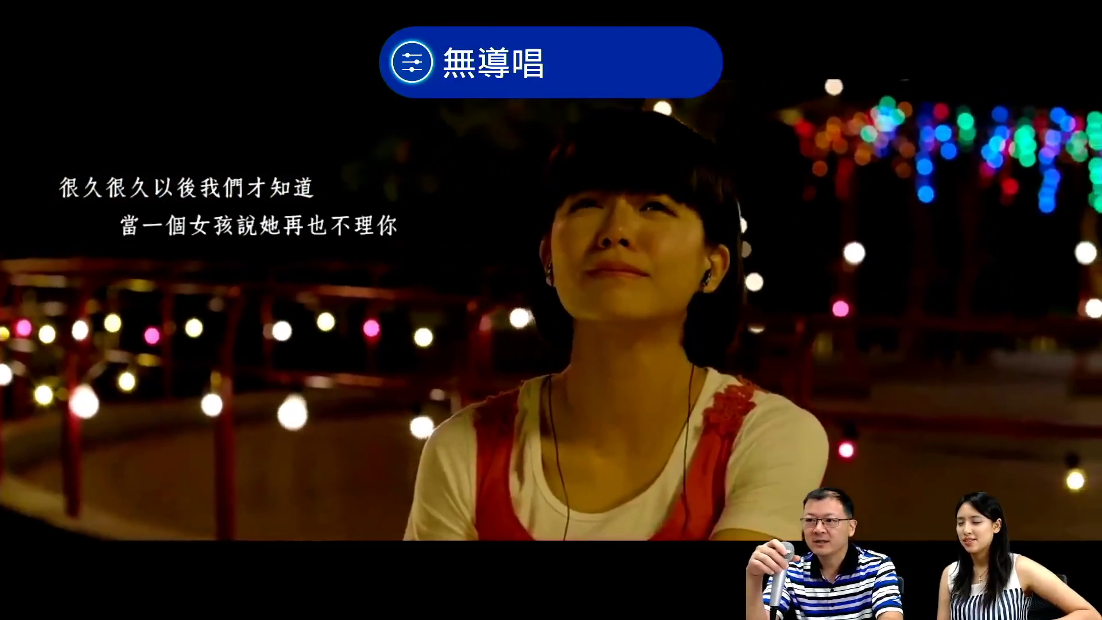
Step: Bring up the karaoke playback controls and use the applause option in the sound effects (音效)
{"action": "key", "text": "Return"}
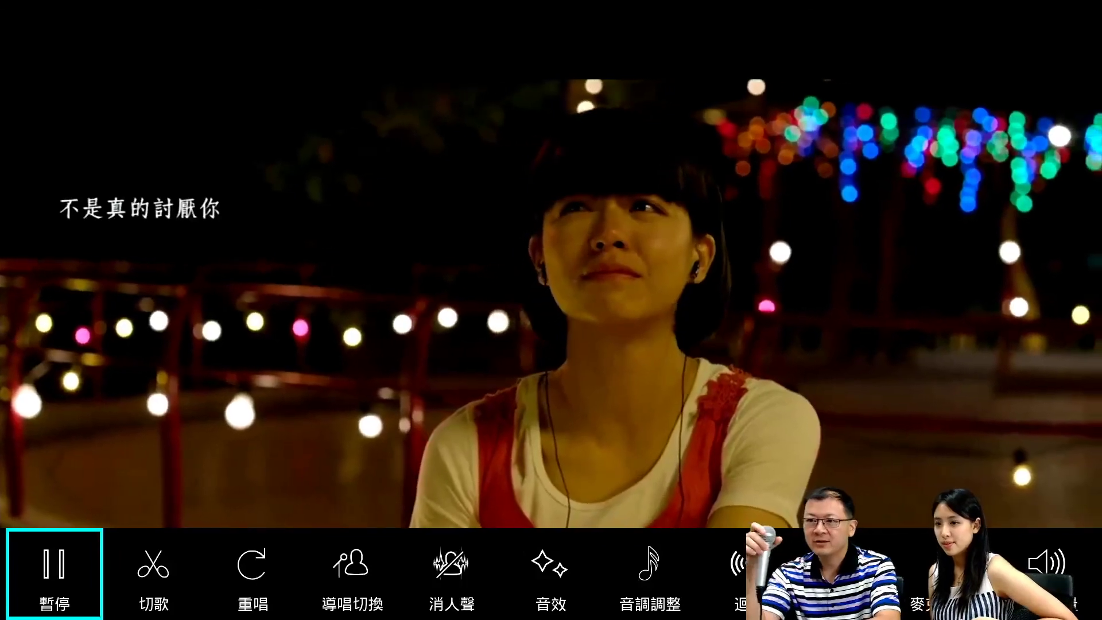
{"action": "key", "text": "Right"}
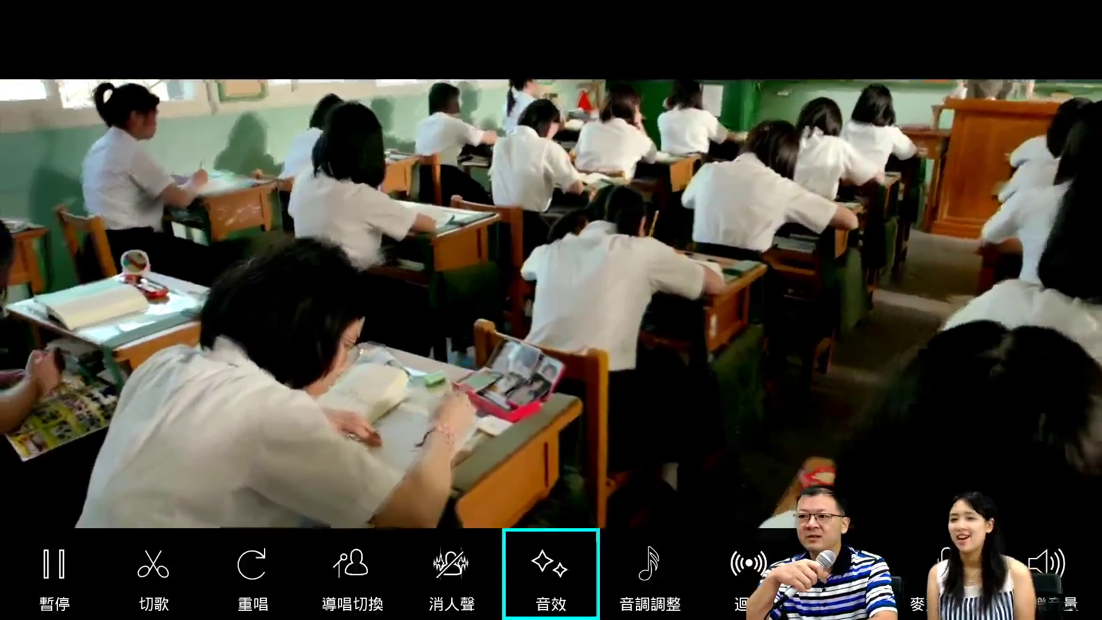
{"action": "left_click", "coordinate": [551, 574]}
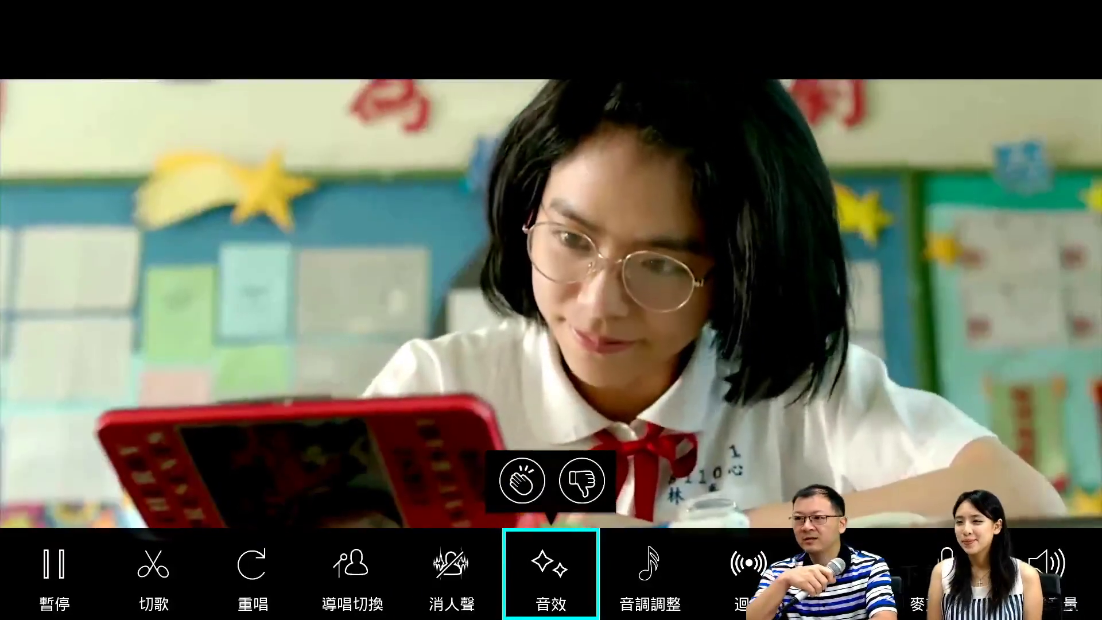
{"action": "key", "text": "Up"}
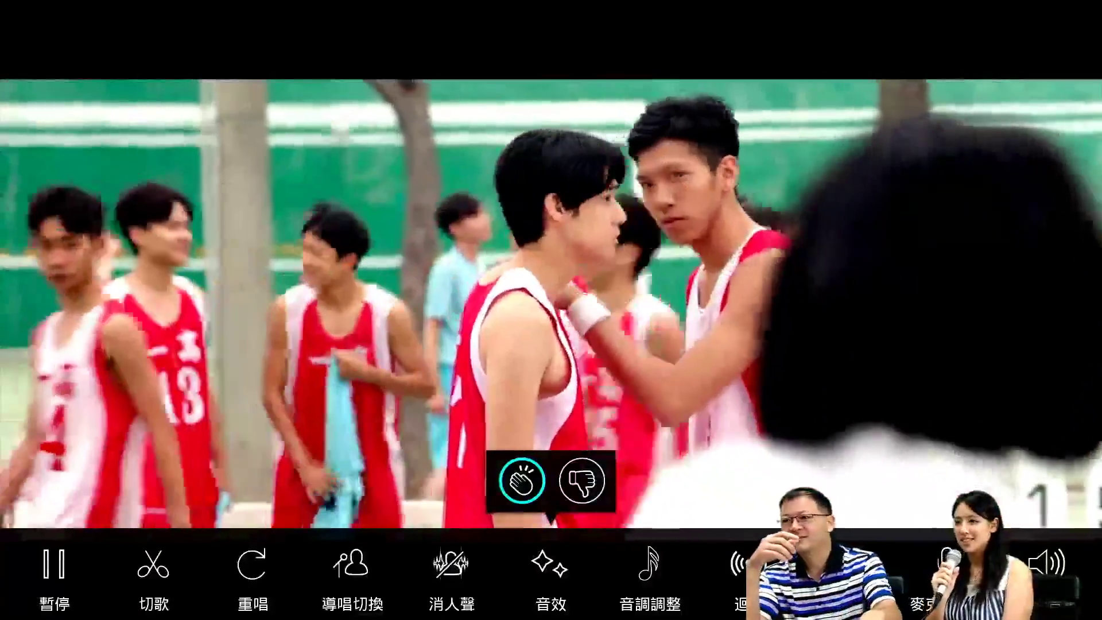
{"action": "left_click", "coordinate": [551, 574]}
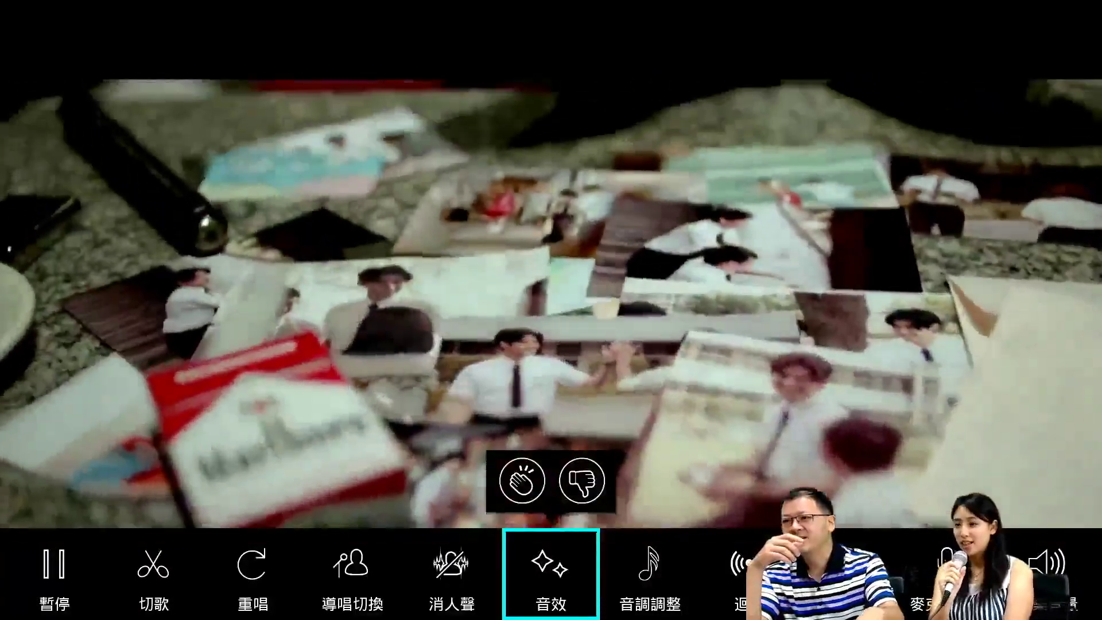
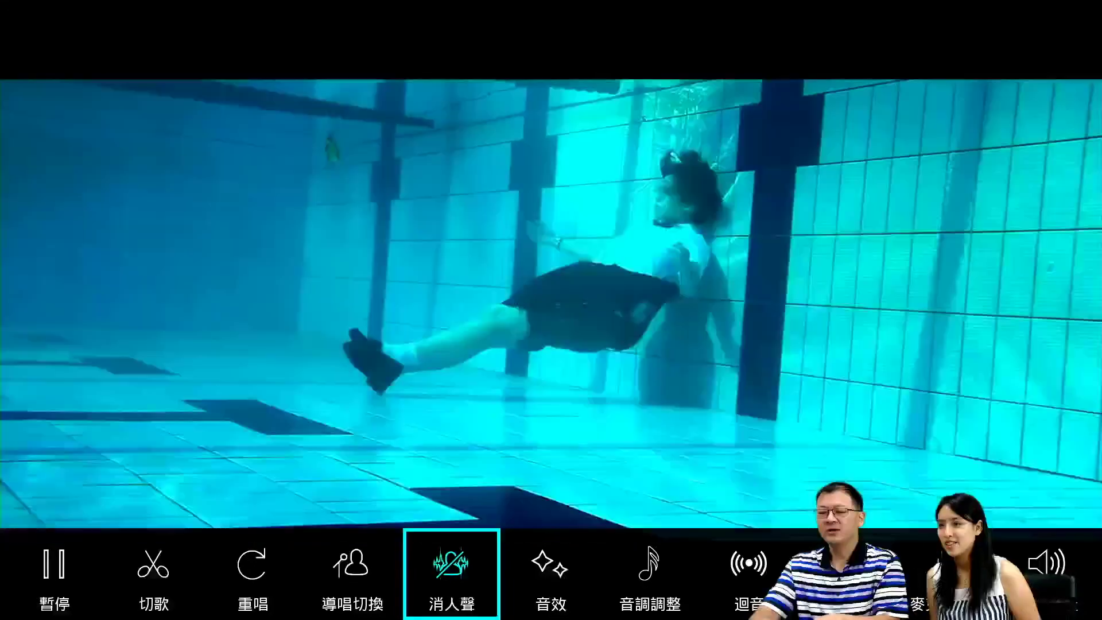
Step: Cut the playing song with 切歌 to return to the song list
{"action": "key", "text": "Up"}
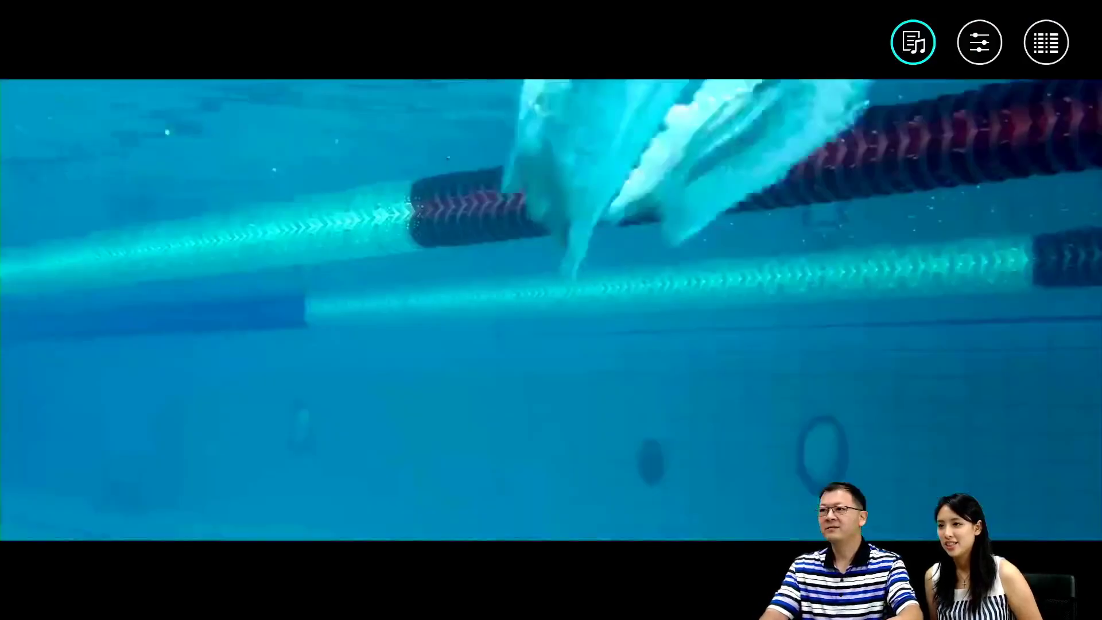
{"action": "key", "text": "Down"}
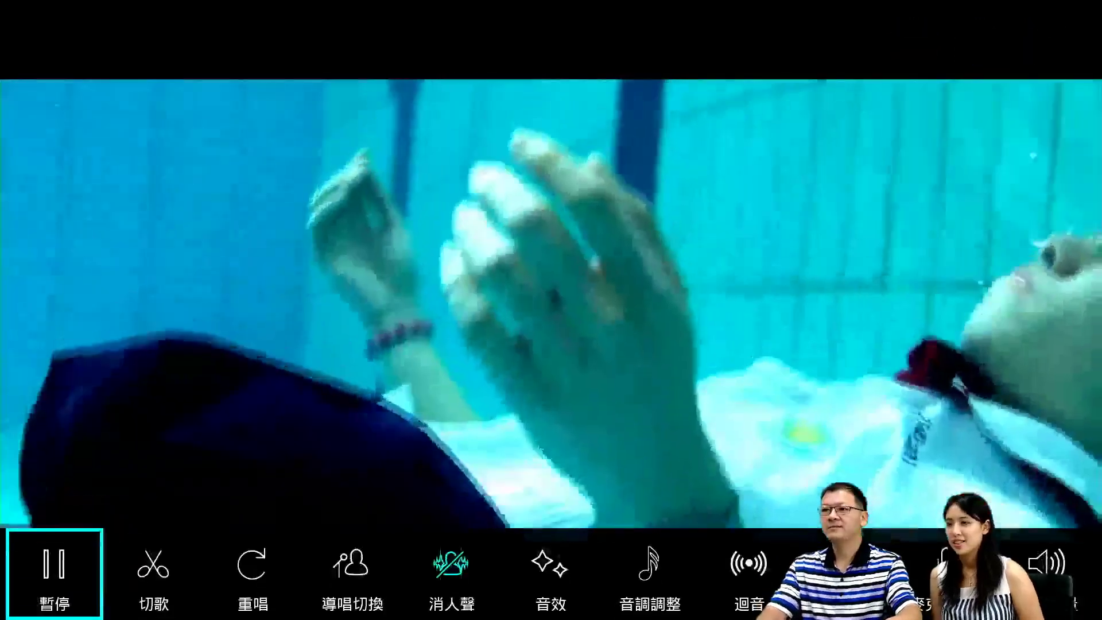
{"action": "key", "text": "Right"}
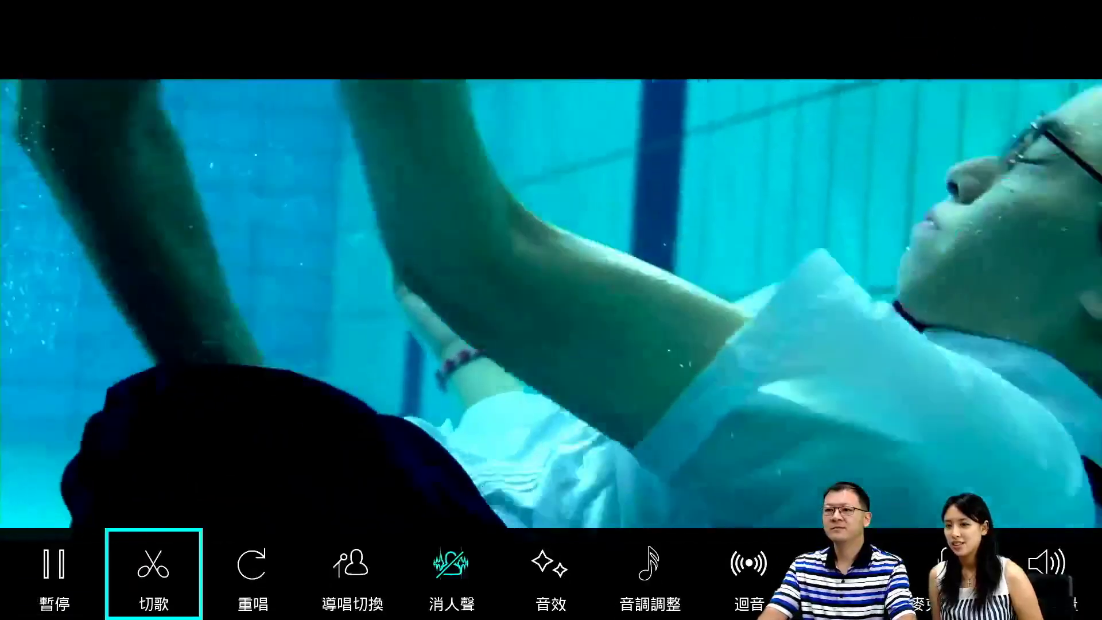
{"action": "key", "text": "Return"}
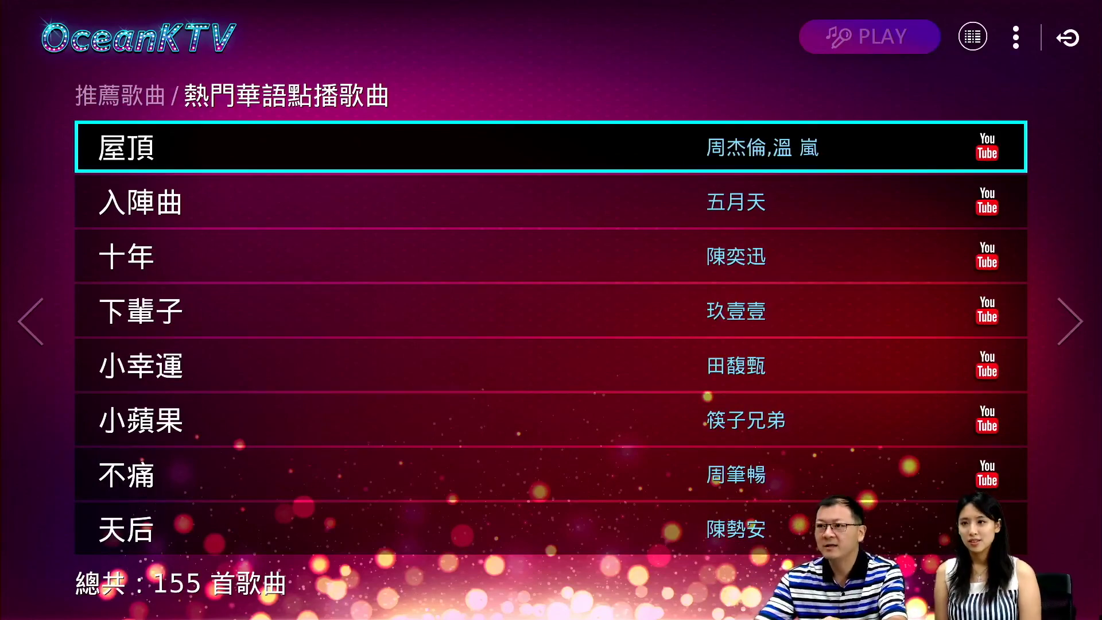
Step: Exit OceanKTV and return to HD Station
{"action": "left_click", "coordinate": [973, 37]}
{"action": "left_click", "coordinate": [1016, 37]}
{"action": "left_click", "coordinate": [1068, 38]}
{"action": "key", "text": "Return"}
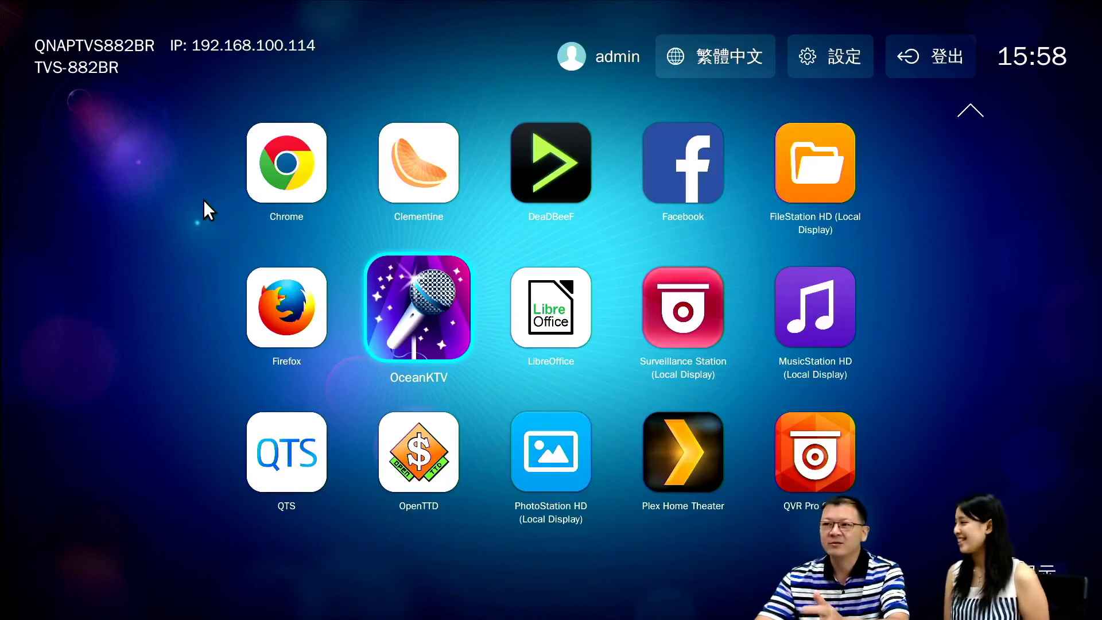
Step: Launch Surveillance Station (Local Display) and log in with the prefilled admin credentials
{"action": "key", "text": "Right"}
{"action": "key", "text": "Right"}
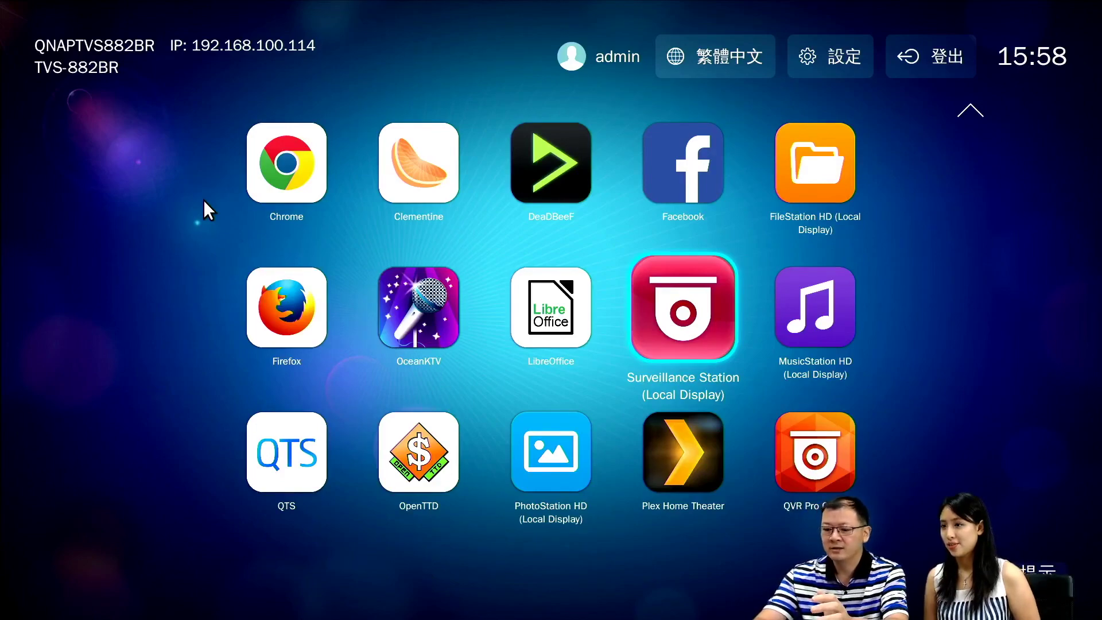
{"action": "key", "text": "Return"}
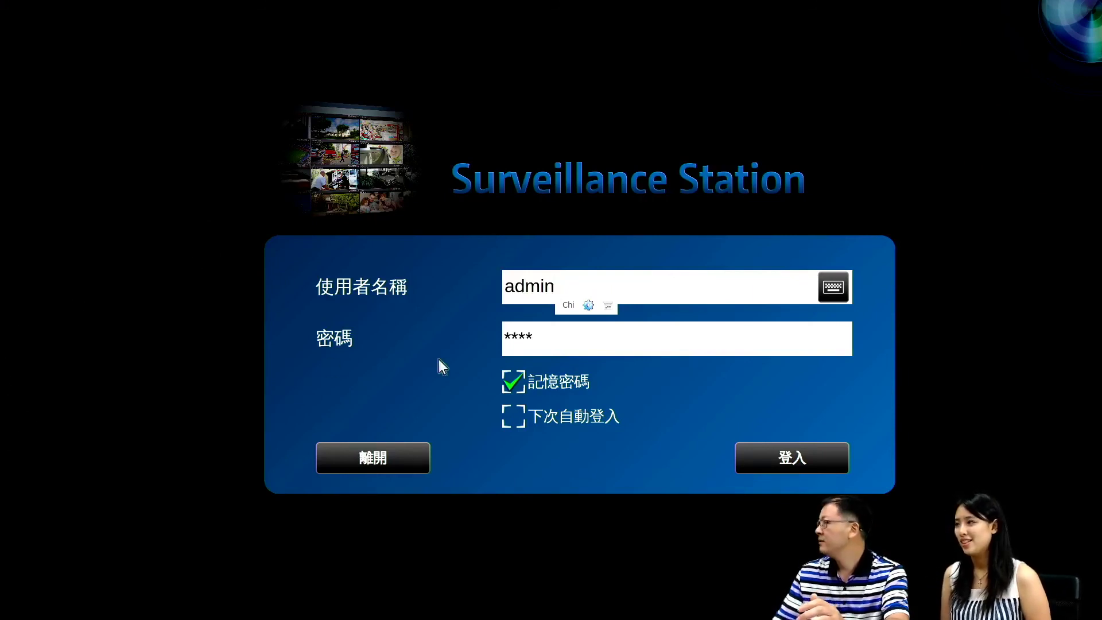
{"action": "left_click", "coordinate": [784, 458]}
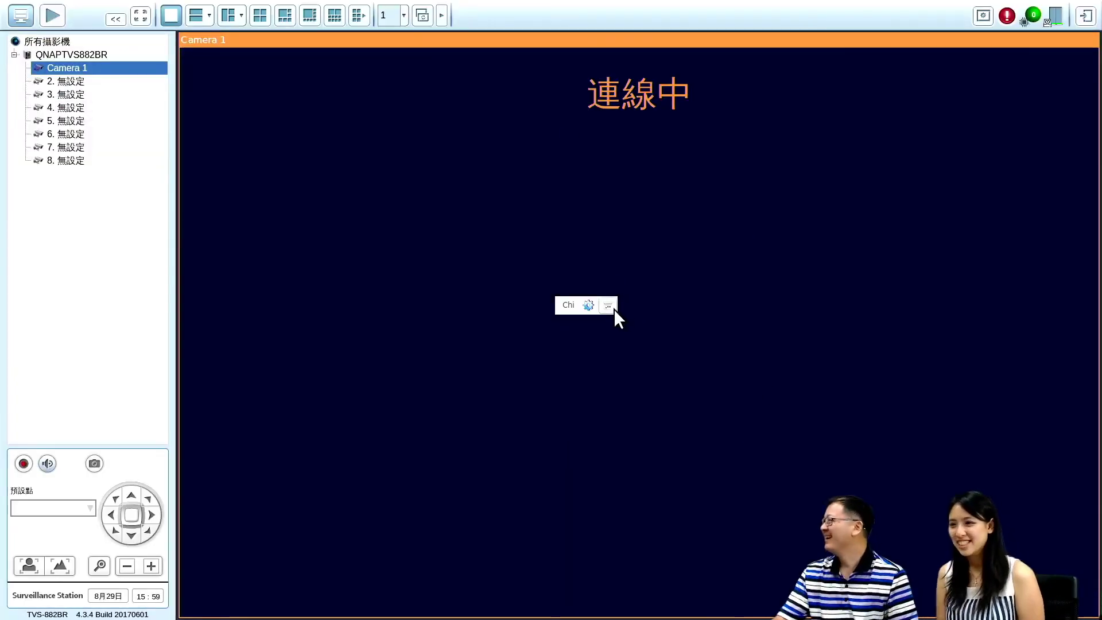
Step: Close the input method settings window and exit Surveillance Station back to HD Station
{"action": "left_click", "coordinate": [612, 308]}
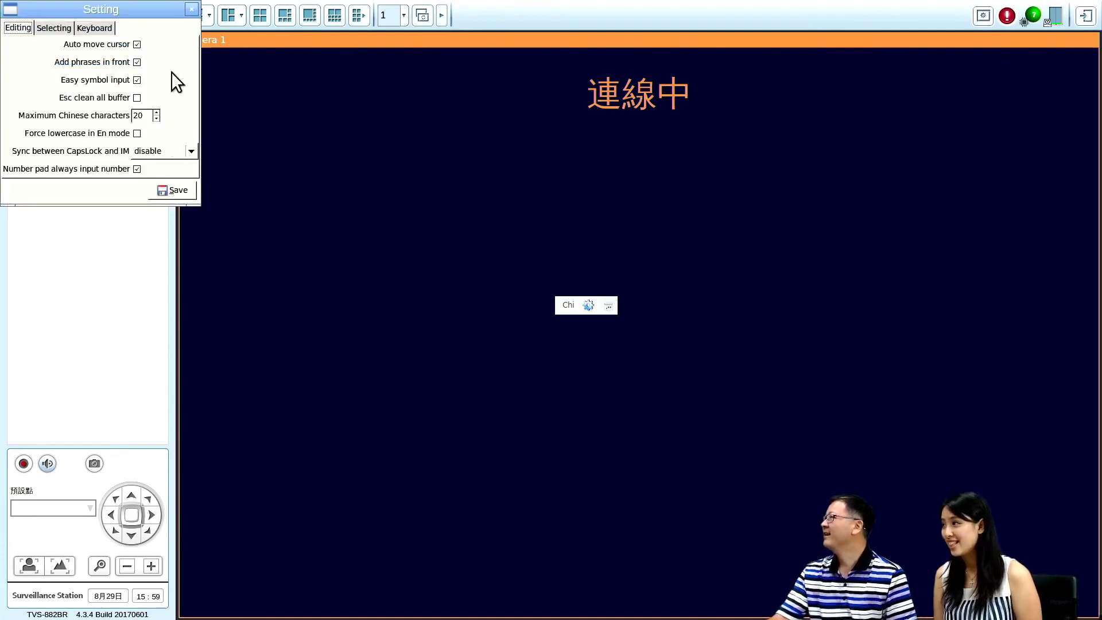
{"action": "left_click", "coordinate": [191, 9]}
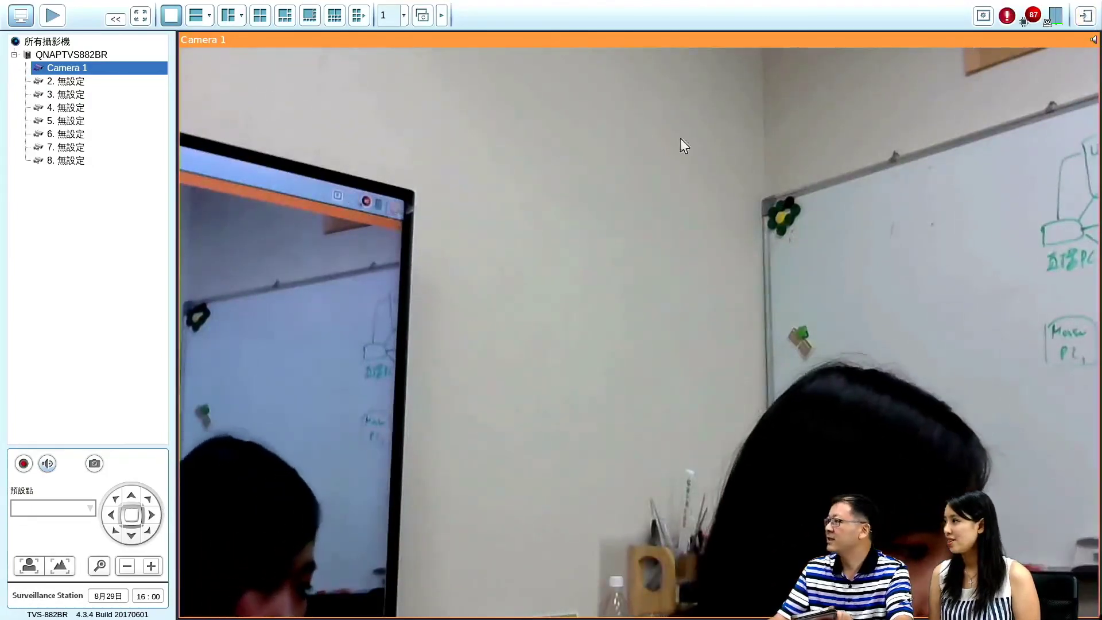
{"action": "left_click", "coordinate": [1085, 19]}
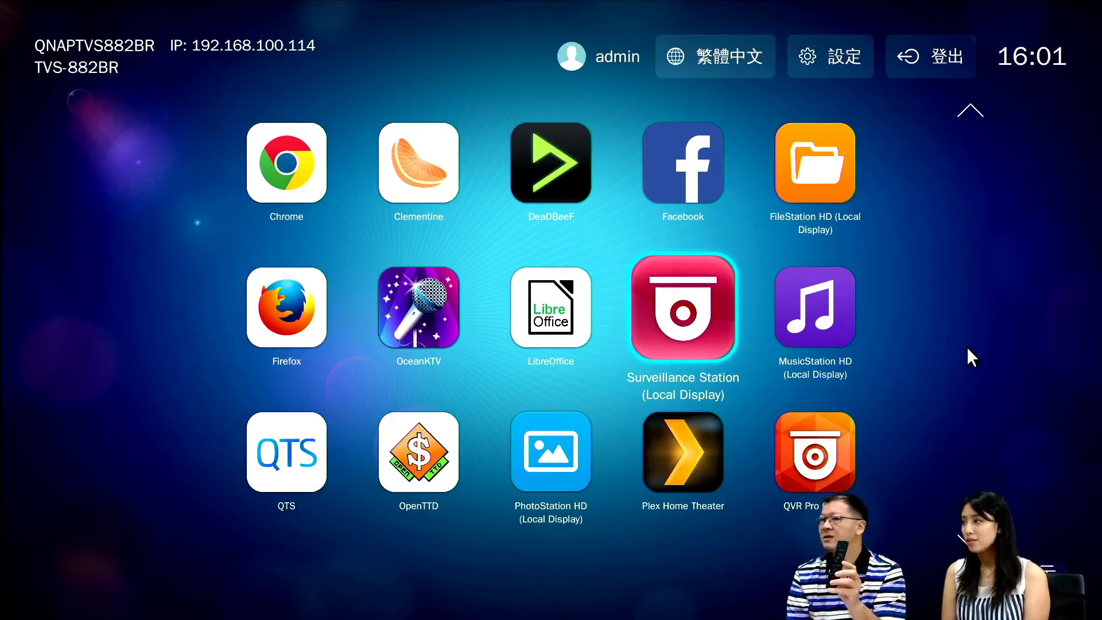
{"action": "key", "text": "XF86AudioPlay"}
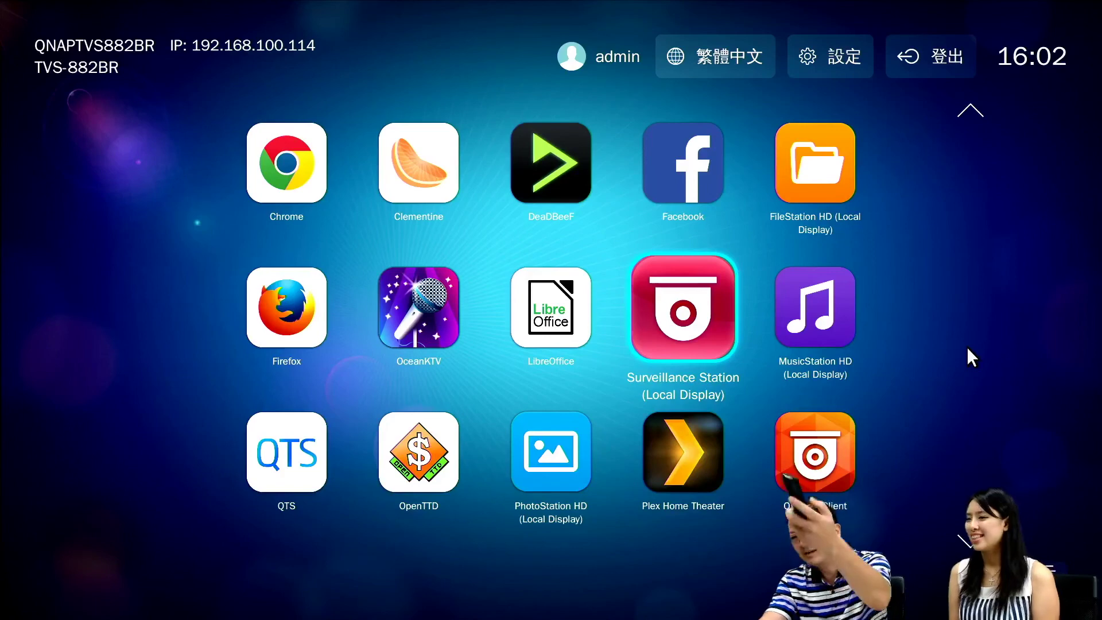
{"action": "key", "text": "XF86AudioStop"}
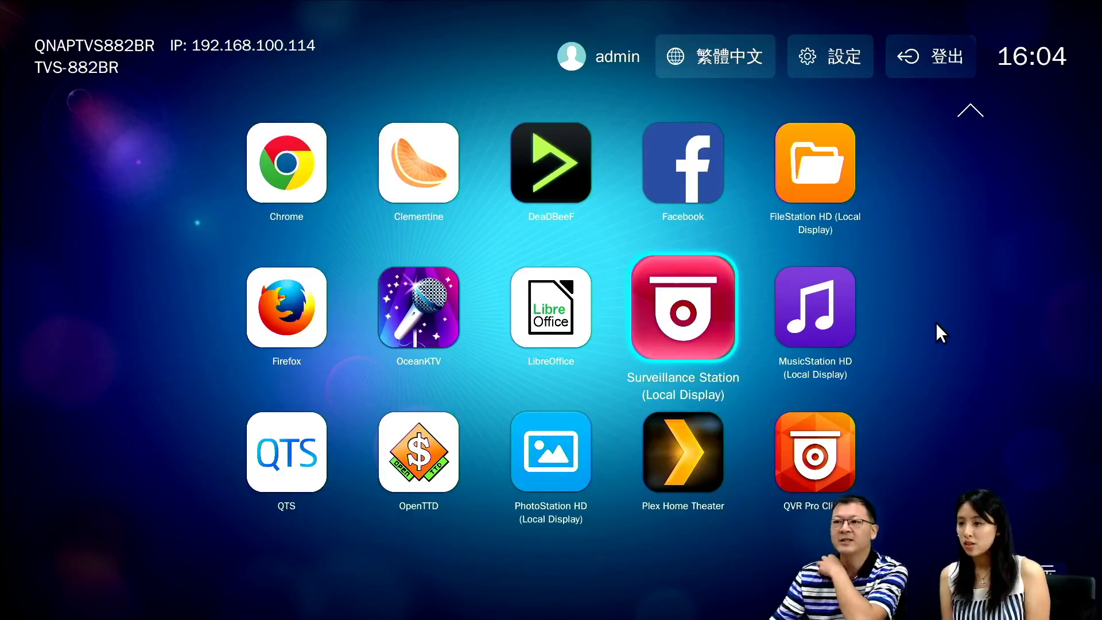
{"action": "key", "text": "Up"}
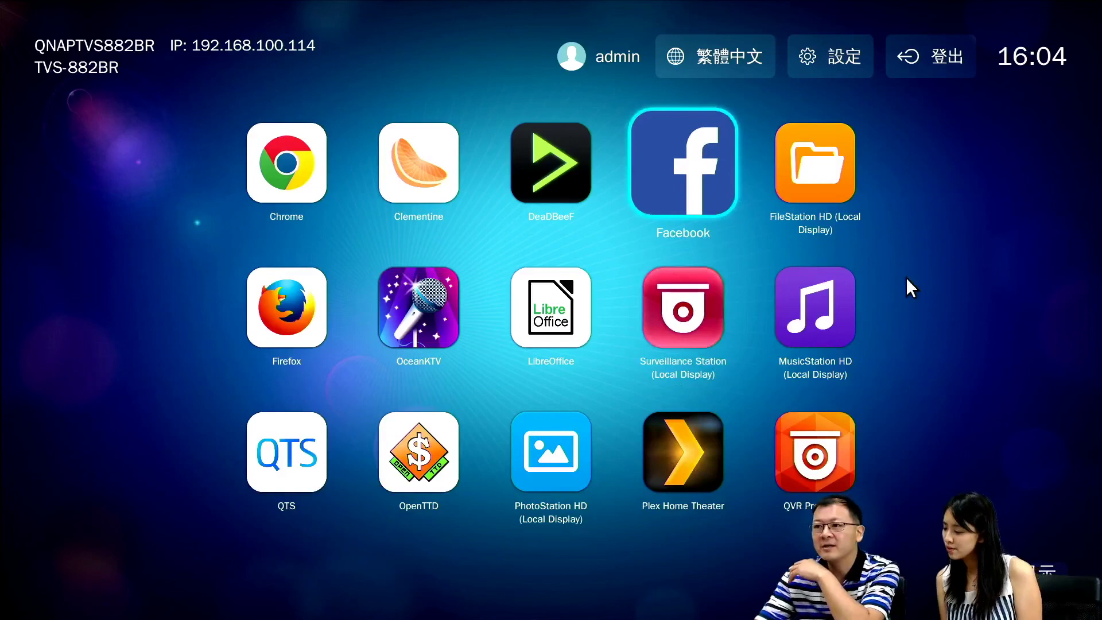
{"action": "key", "text": "Up"}
{"action": "key", "text": "Down"}
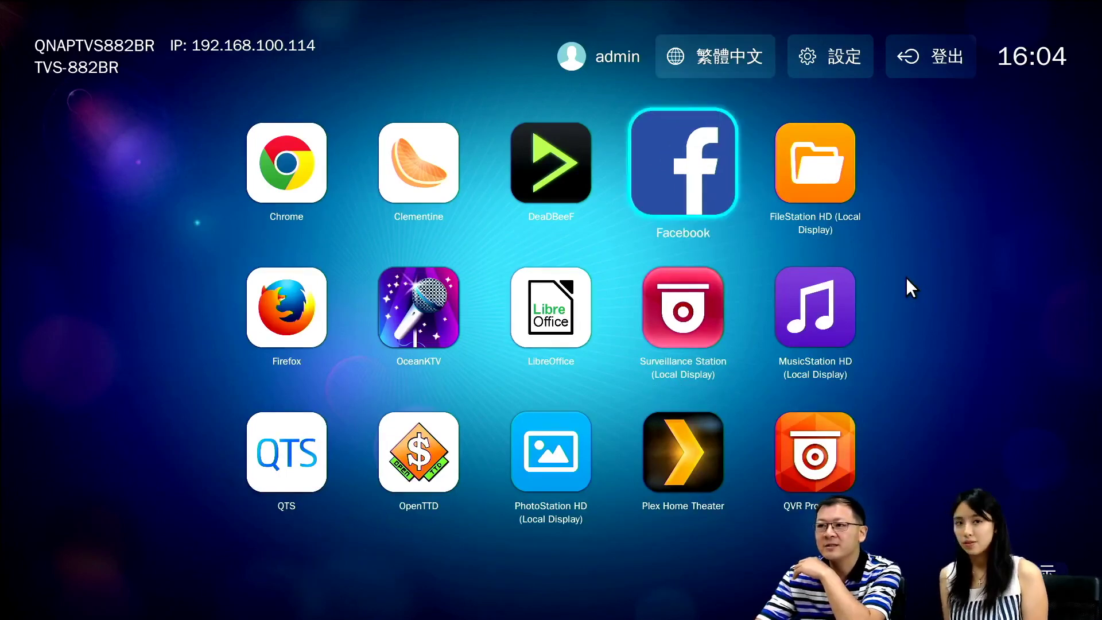
{"action": "key", "text": "Left"}
{"action": "key", "text": "Left"}
{"action": "key", "text": "Left"}
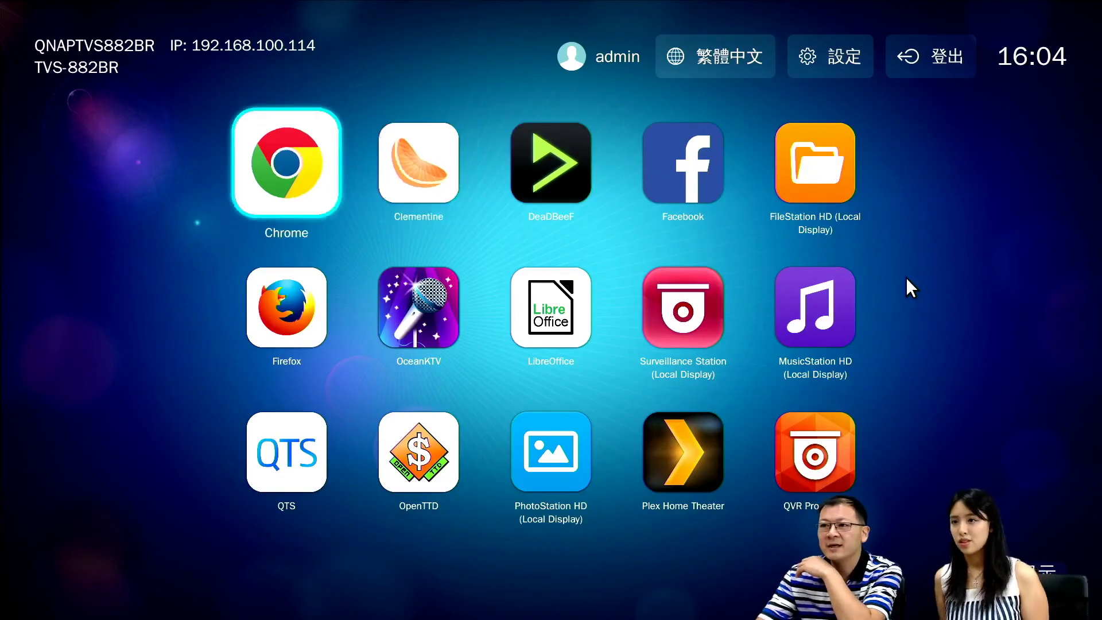
{"action": "key", "text": "Return"}
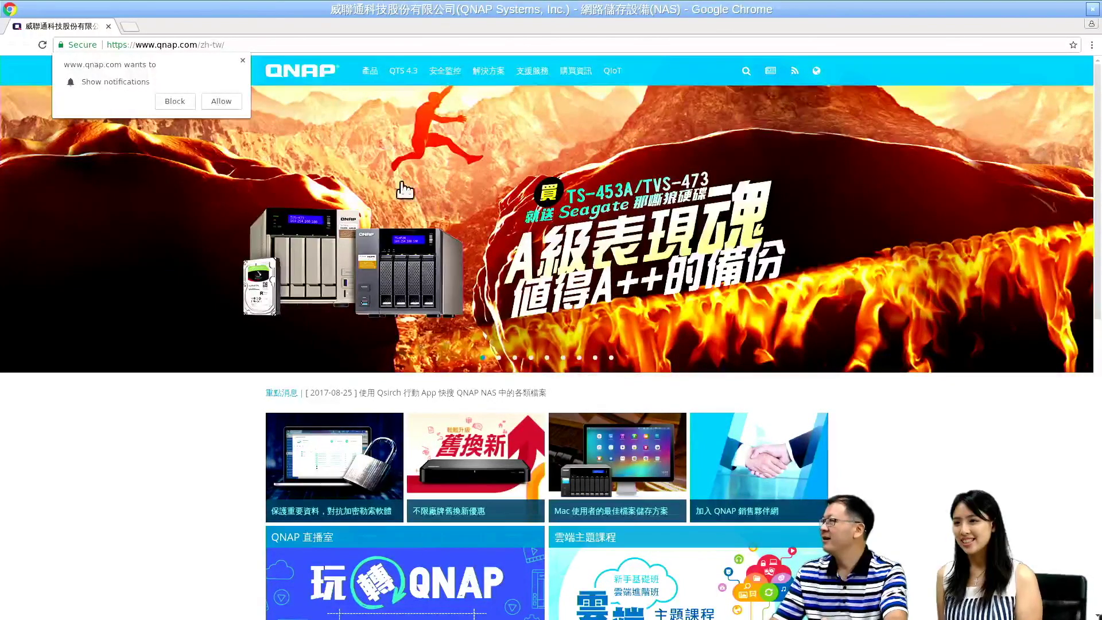
{"action": "left_click", "coordinate": [220, 101]}
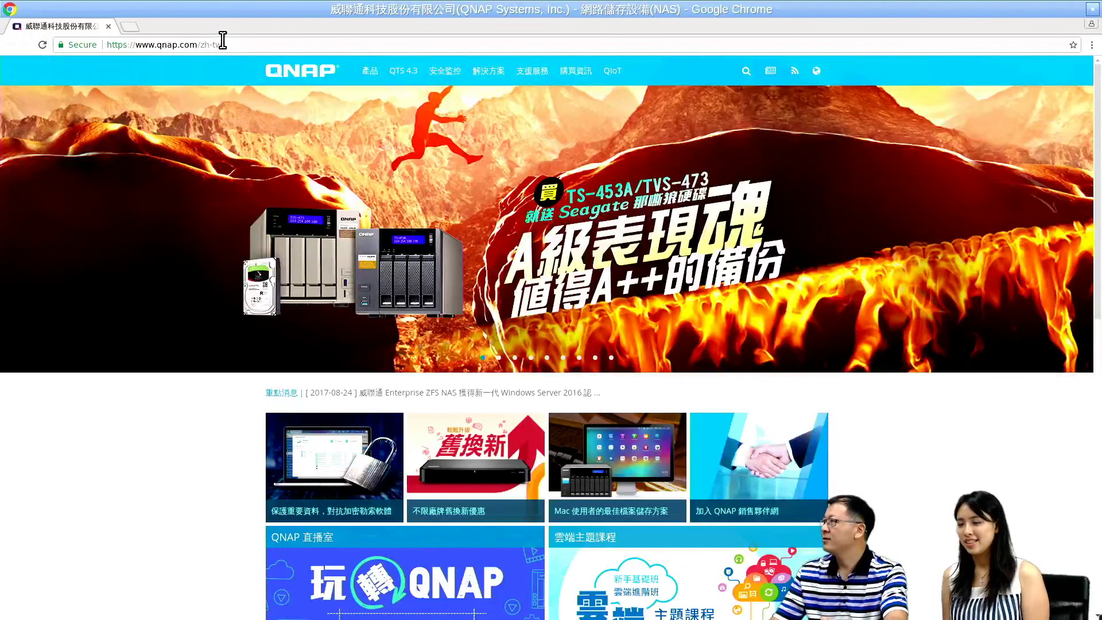
{"action": "left_click", "coordinate": [227, 44]}
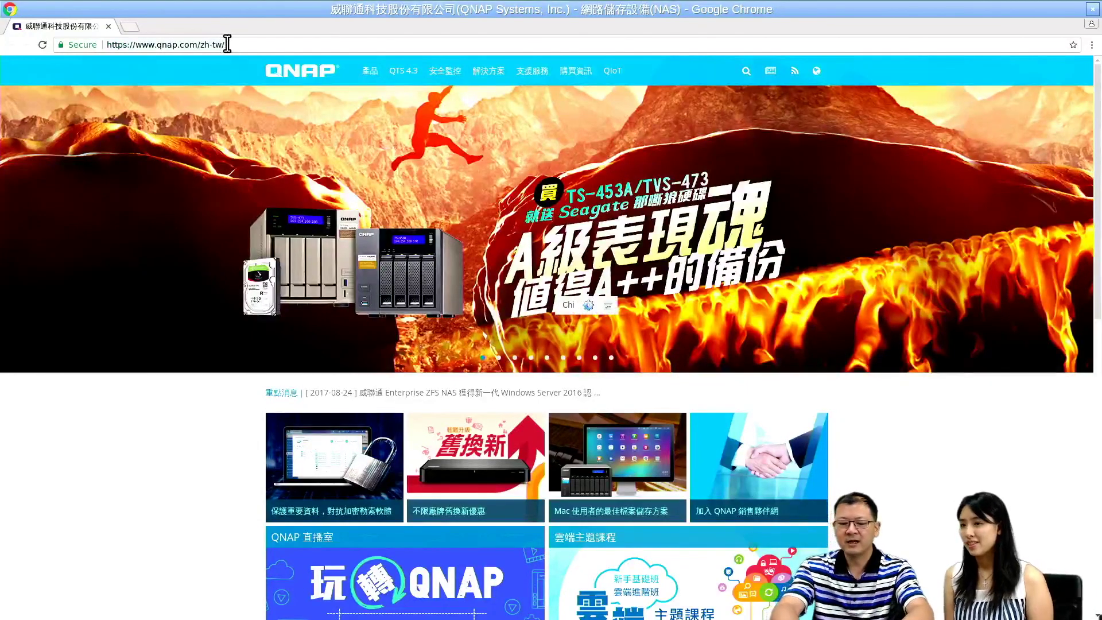
{"action": "type", "text": "ㄊ"}
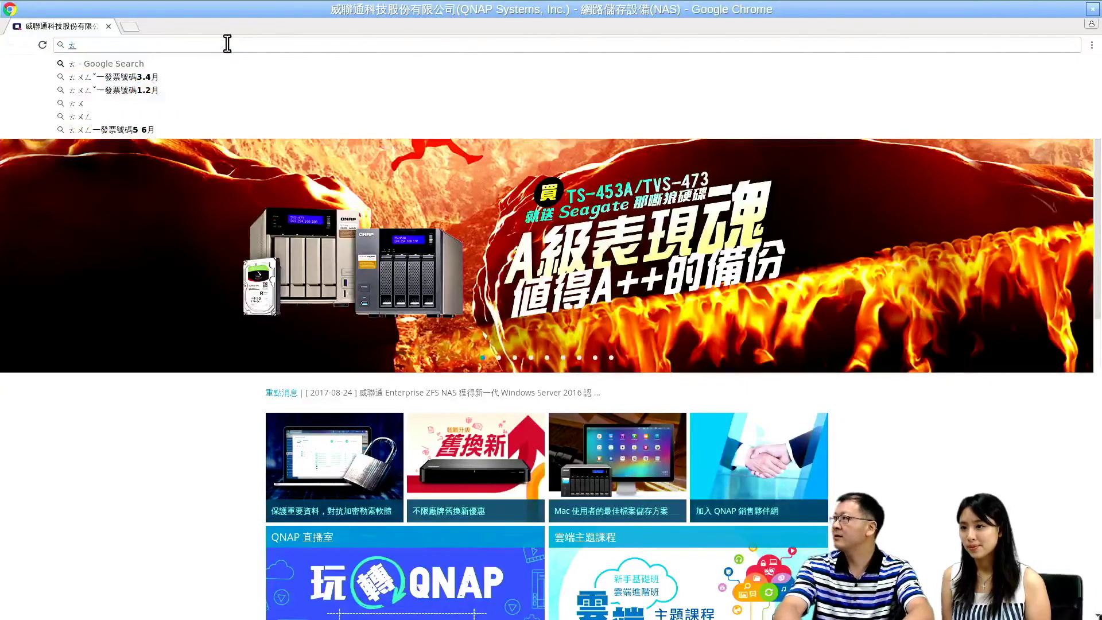
{"action": "key", "text": "BackSpace"}
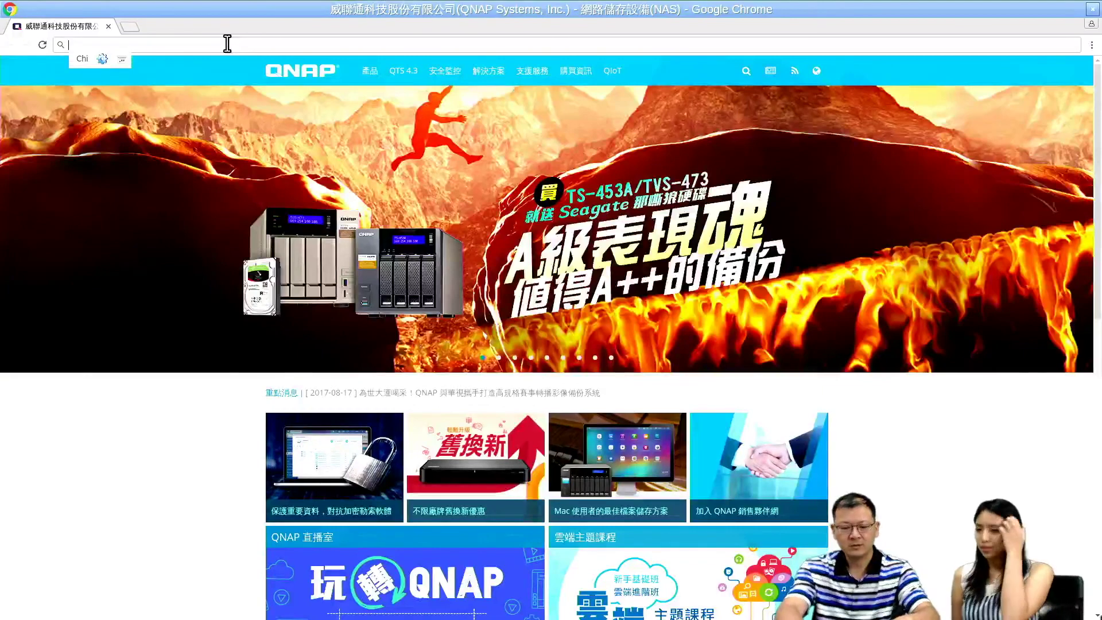
{"action": "key", "text": "shift"}
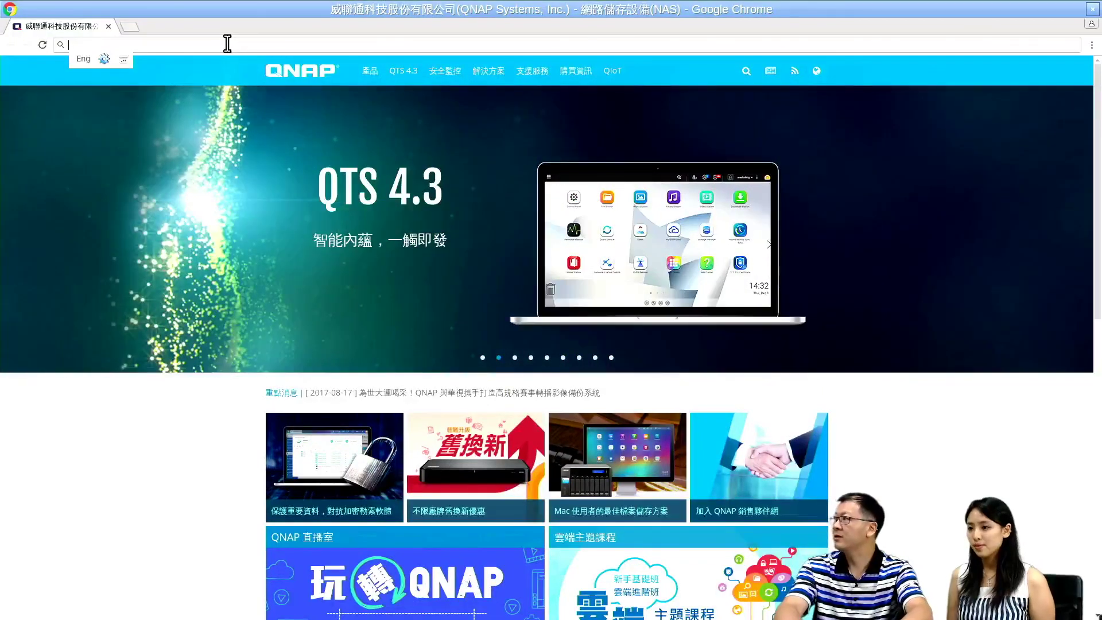
{"action": "type", "text": "www.google.com"}
{"action": "key", "text": "Return"}
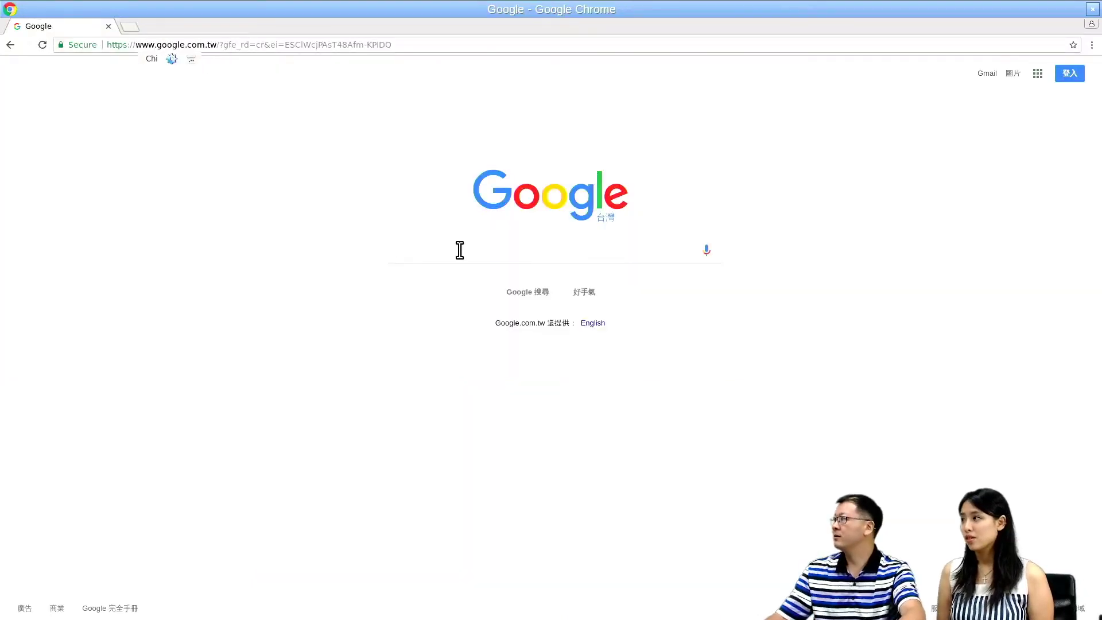
{"action": "key", "text": "shift"}
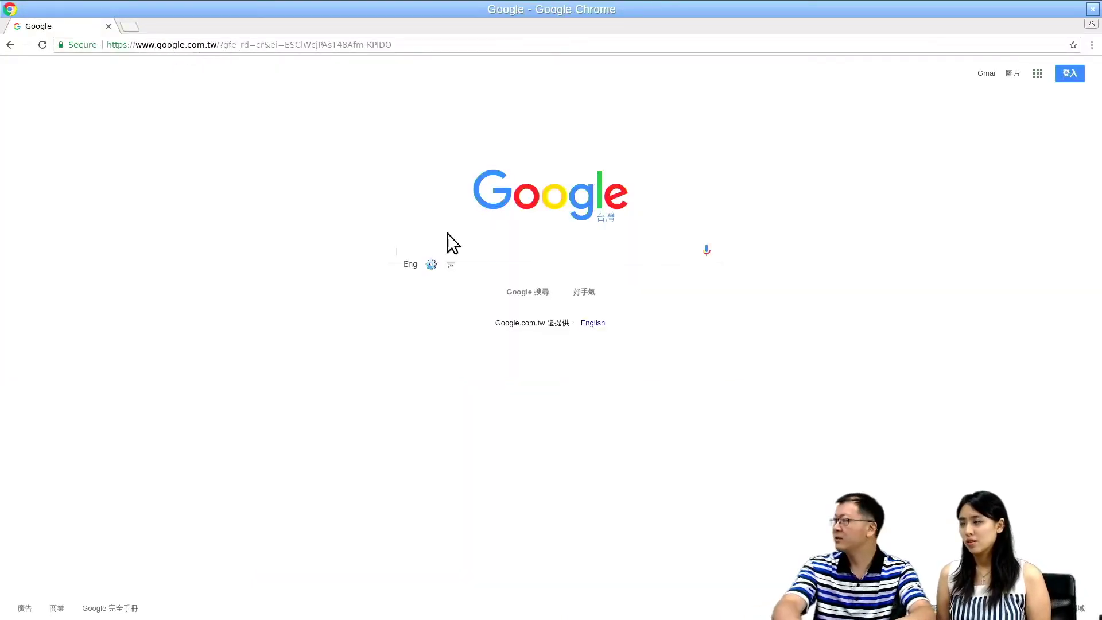
{"action": "type", "text": "w"}
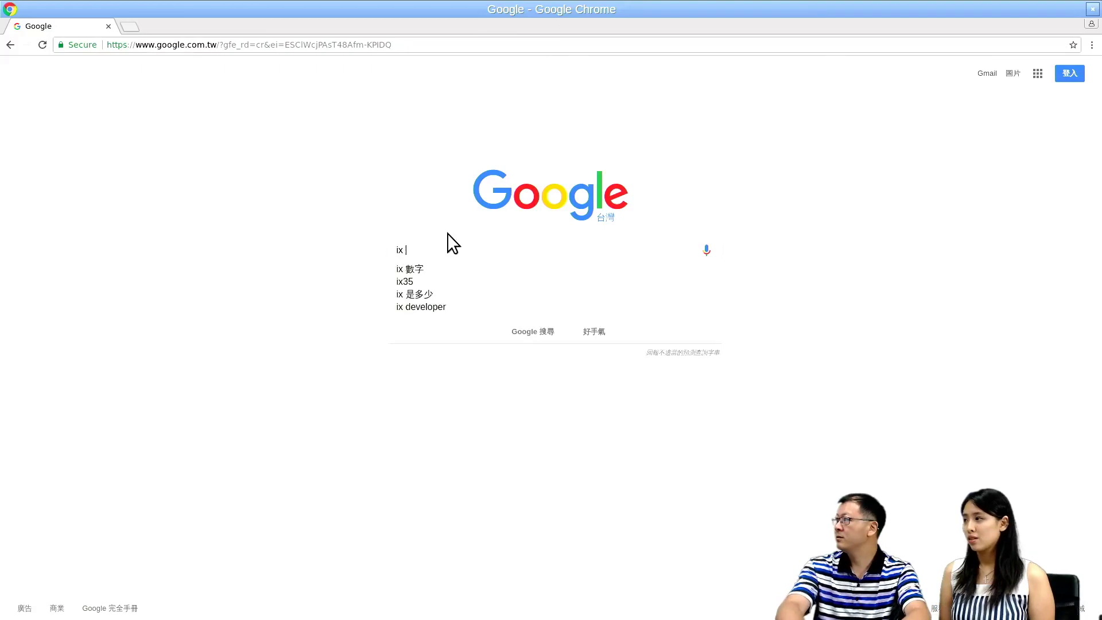
{"action": "key", "text": "BackSpace"}
{"action": "type", "text": "i"}
{"action": "key", "text": "BackSpace"}
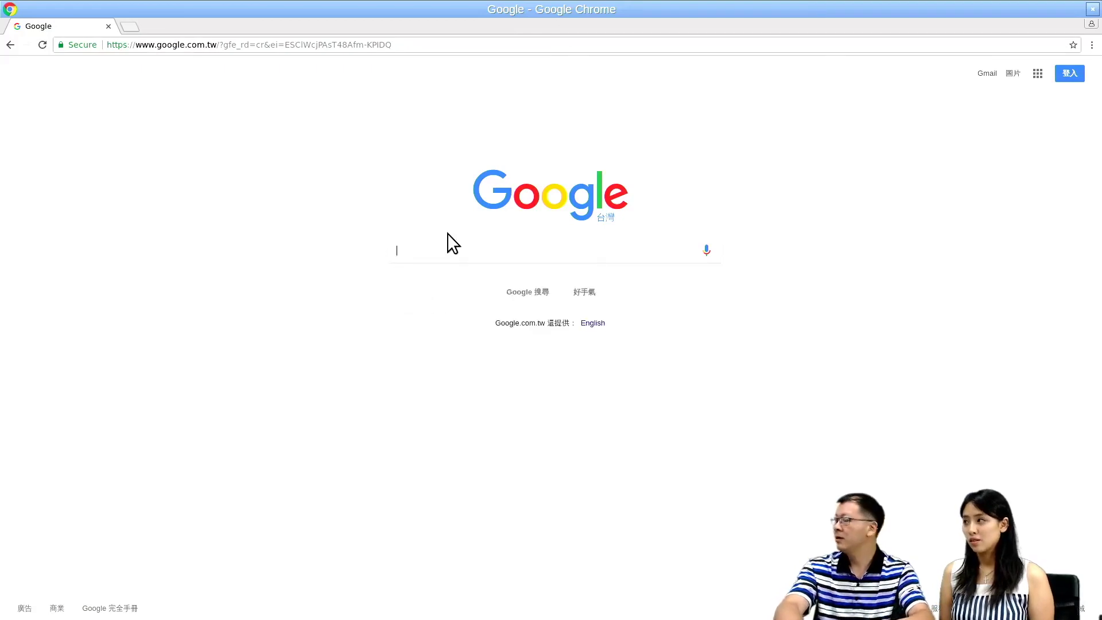
Step: Switch the input method to Chinese and enter 是大運 in the Google search box
{"action": "key", "text": "ctrl+space"}
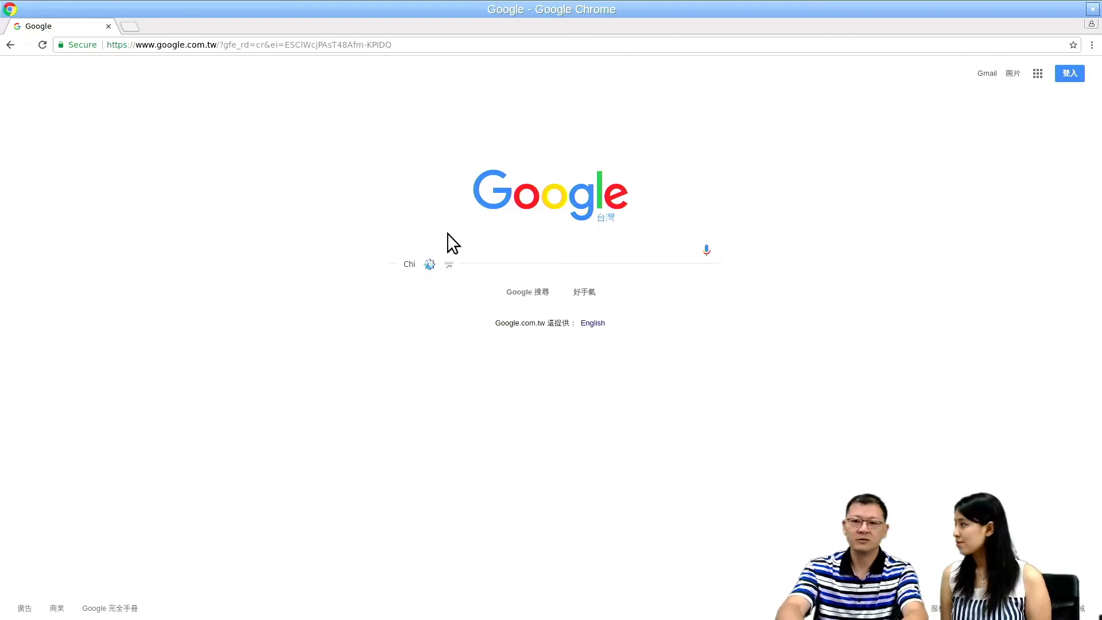
{"action": "type", "text": "1"}
{"action": "key", "text": "space"}
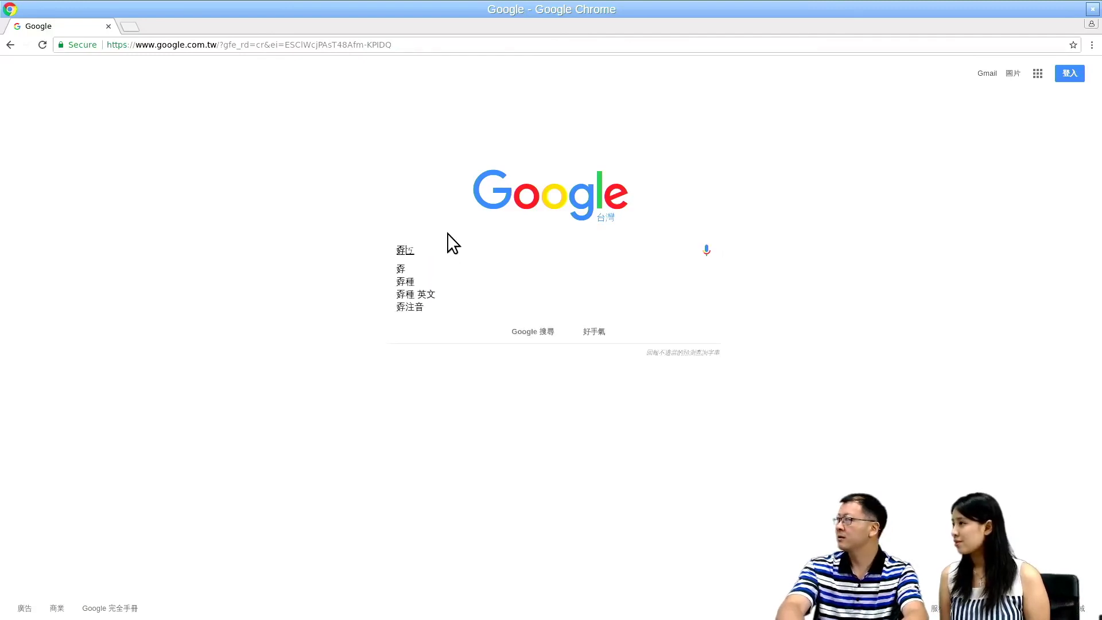
{"action": "key", "text": "BackSpace"}
{"action": "key", "text": "BackSpace"}
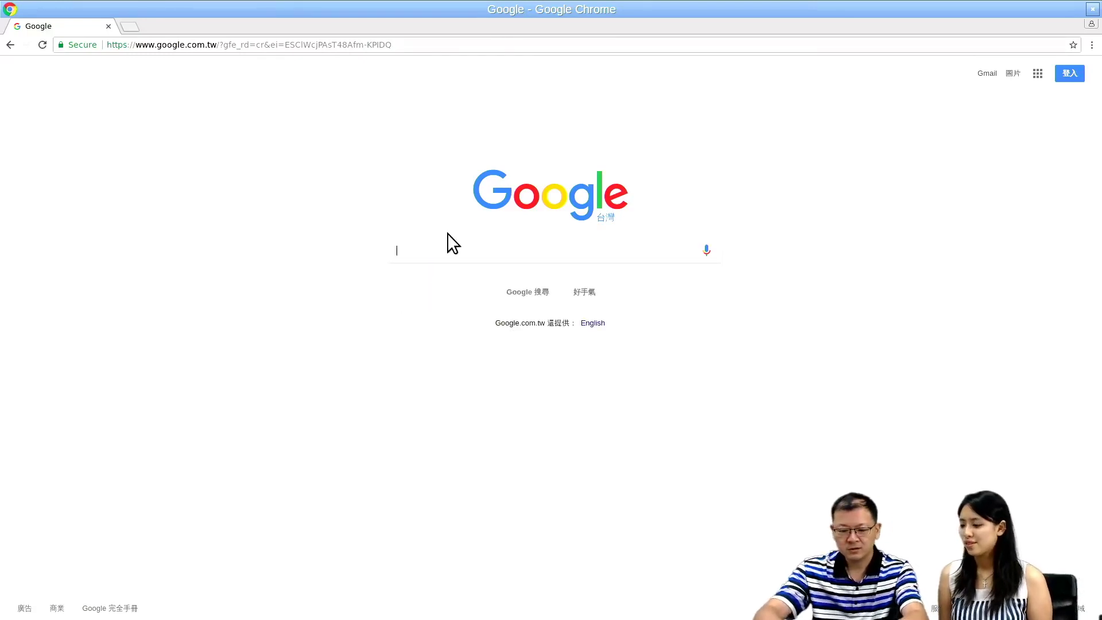
{"action": "type", "text": "g4"}
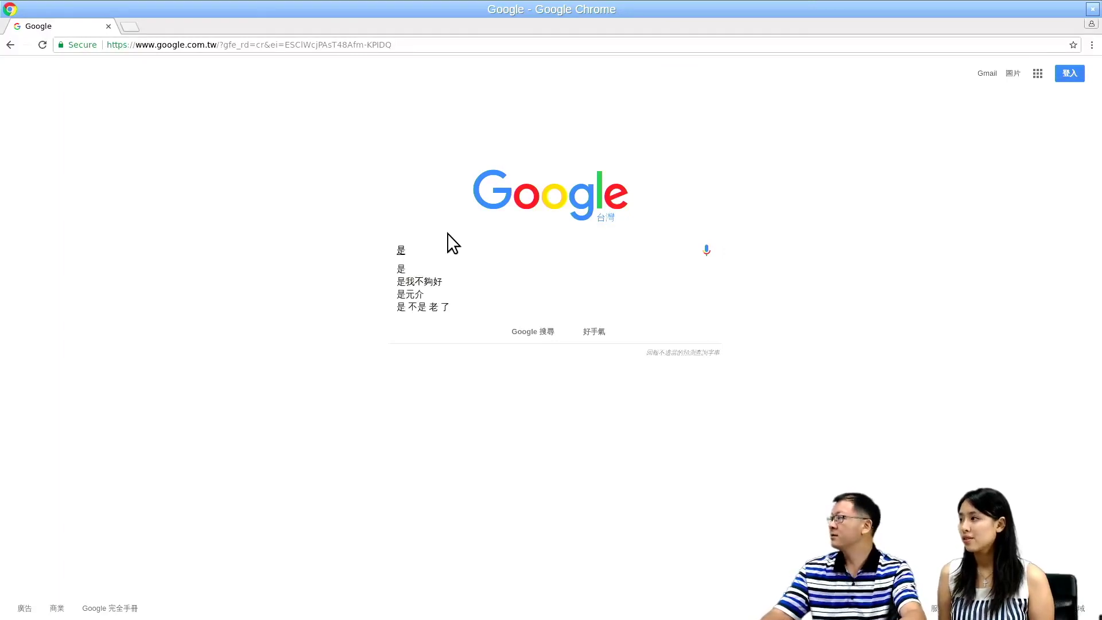
{"action": "type", "text": "1"}
{"action": "key", "text": "BackSpace"}
{"action": "type", "text": "2"}
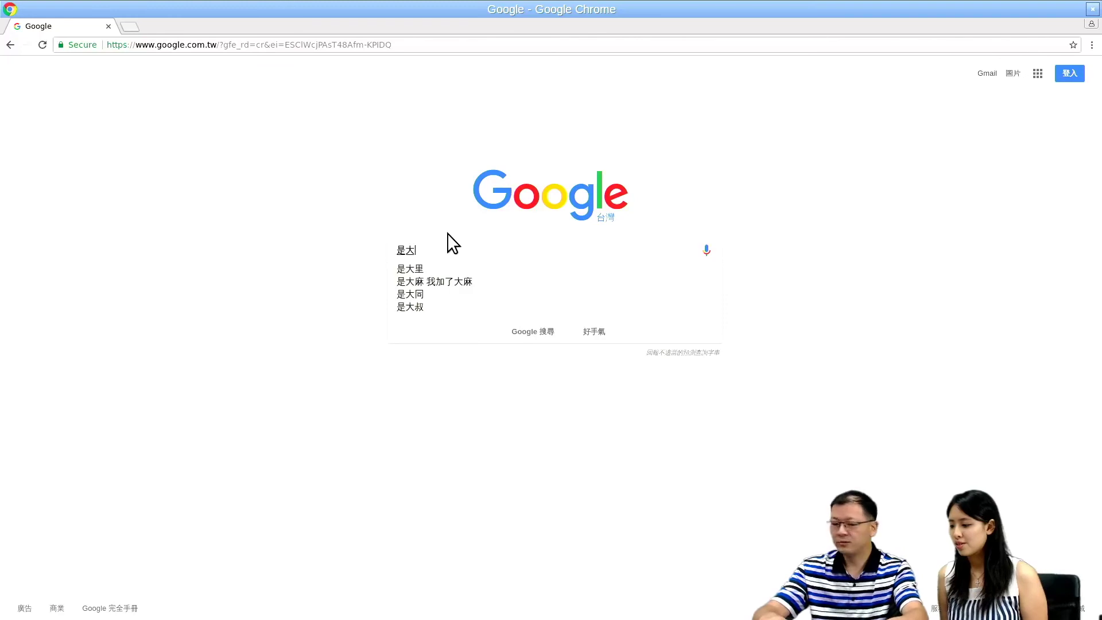
{"action": "type", "text": "84mp4"}
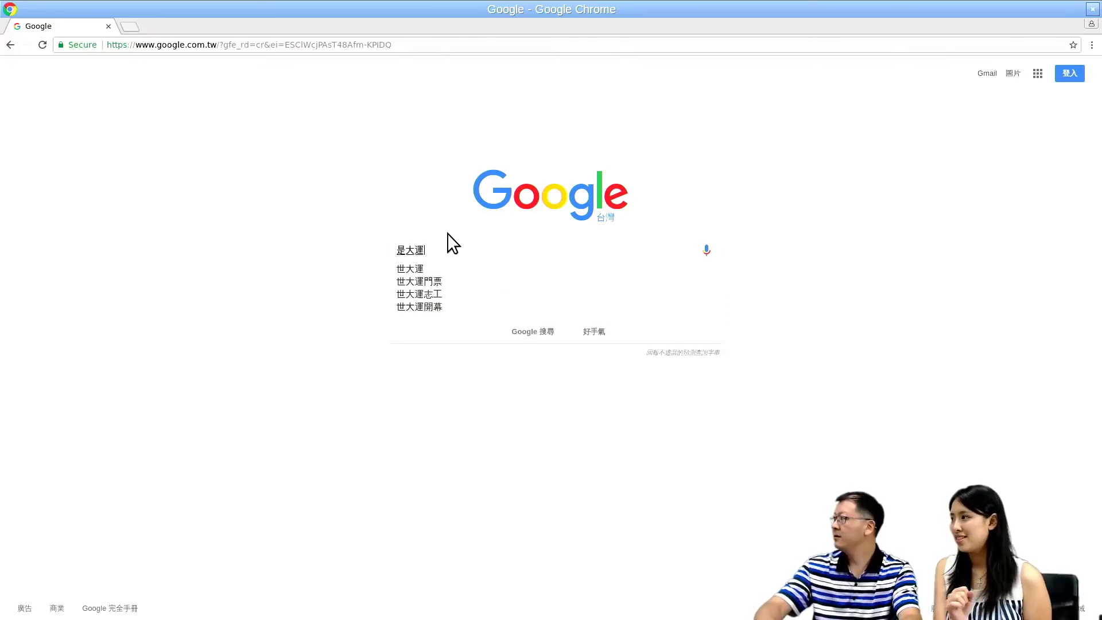
Step: Check the alternative characters, commit the entered text and search for the suggested term 世大運
{"action": "key", "text": "Down"}
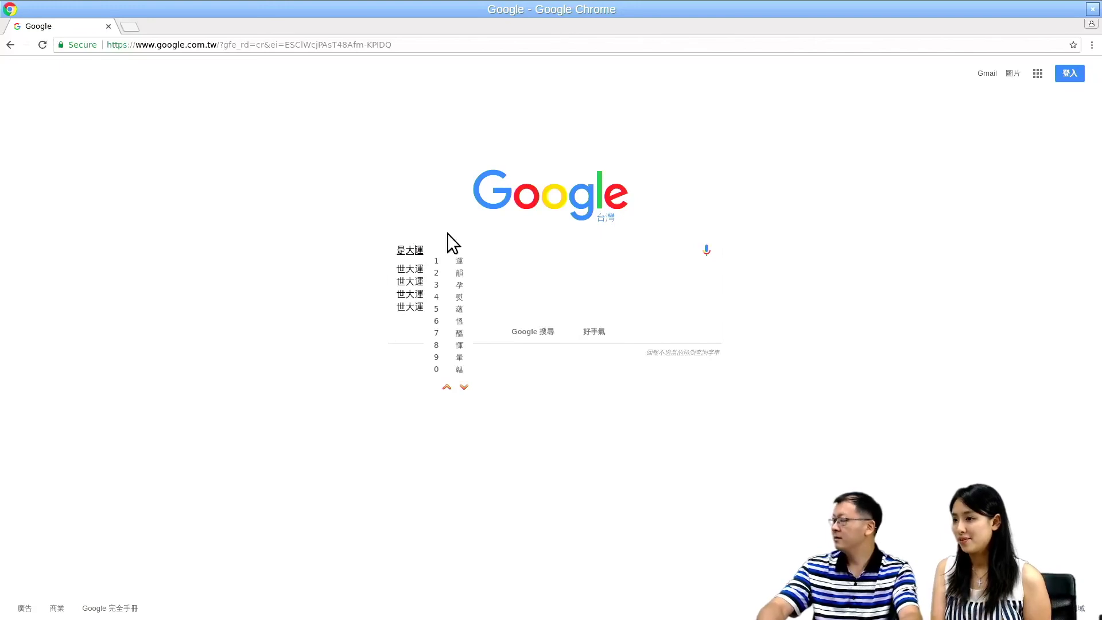
{"action": "key", "text": "space"}
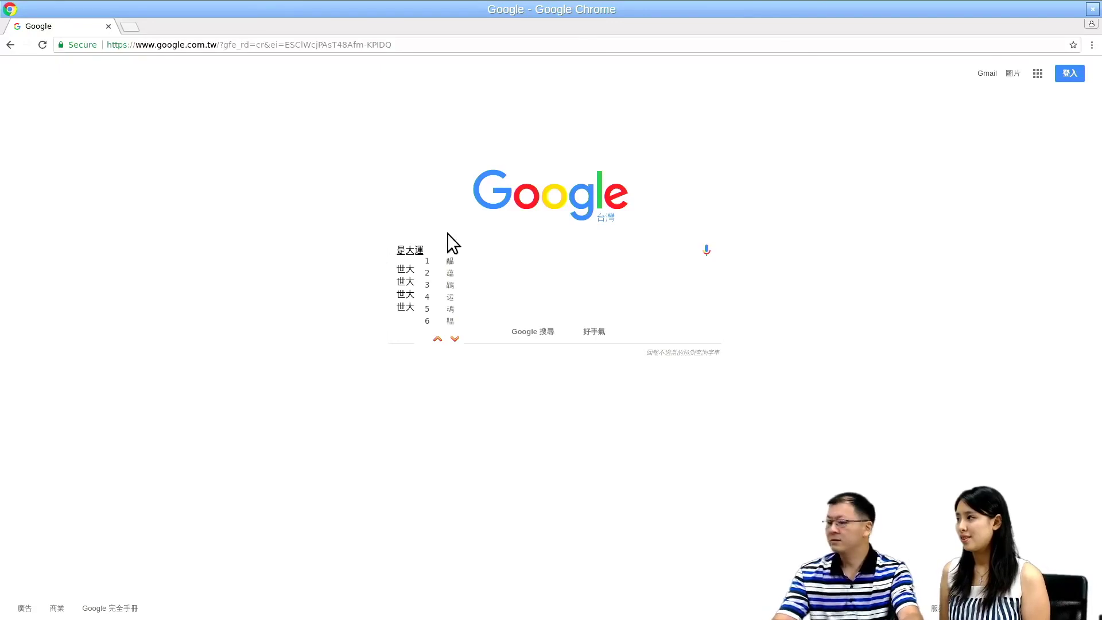
{"action": "key", "text": "Escape"}
{"action": "key", "text": "Return"}
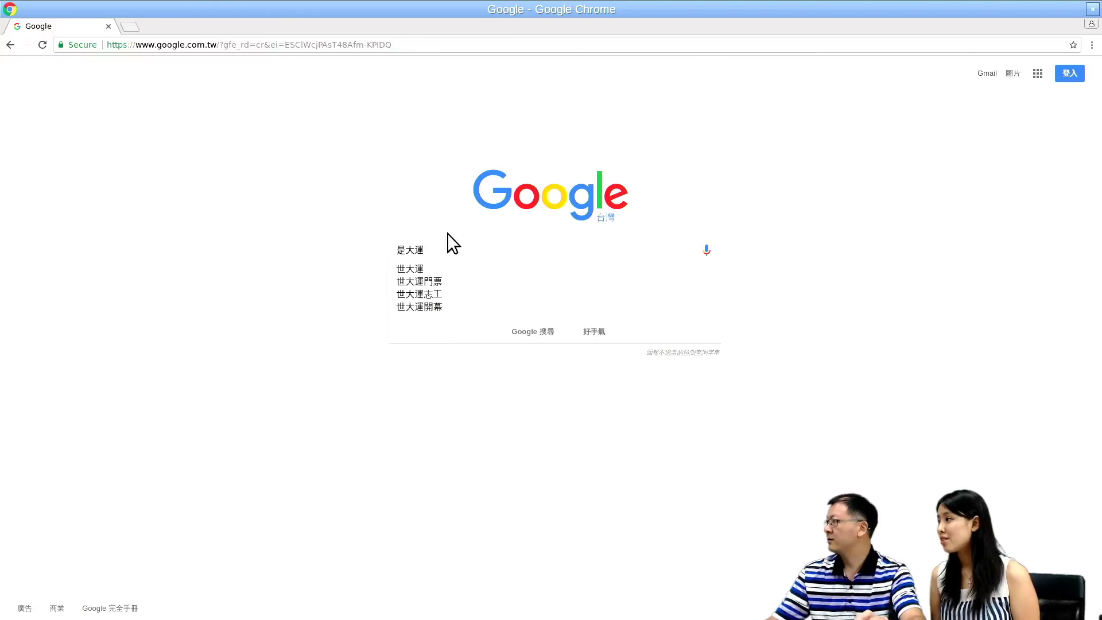
{"action": "left_click", "coordinate": [436, 271]}
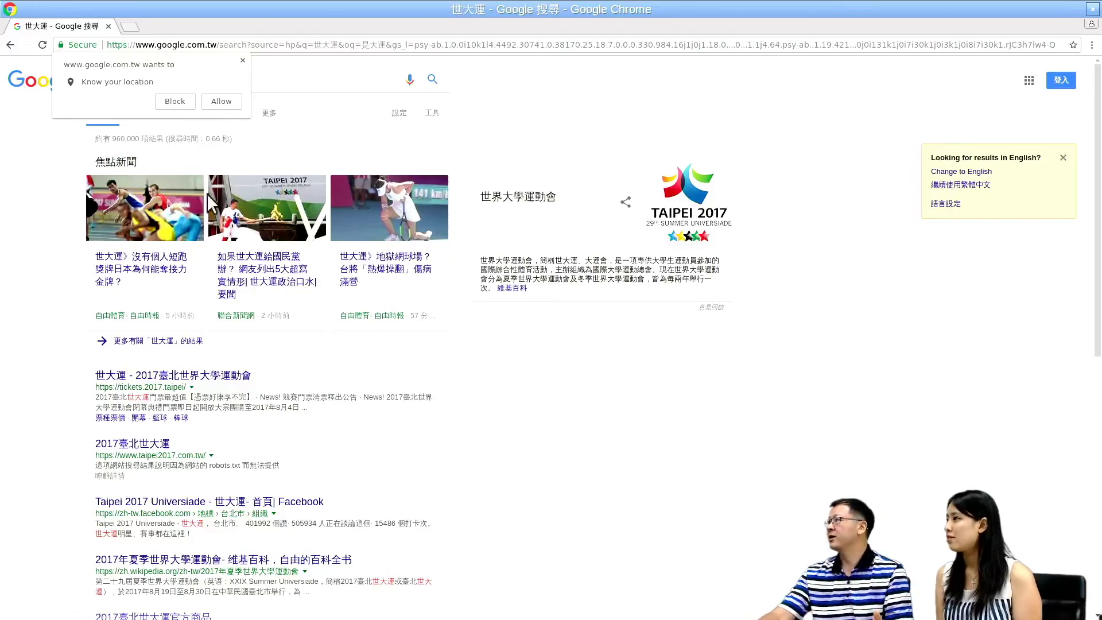
{"action": "scroll", "coordinate": [293, 287], "scroll_direction": "down", "scroll_amount": 5}
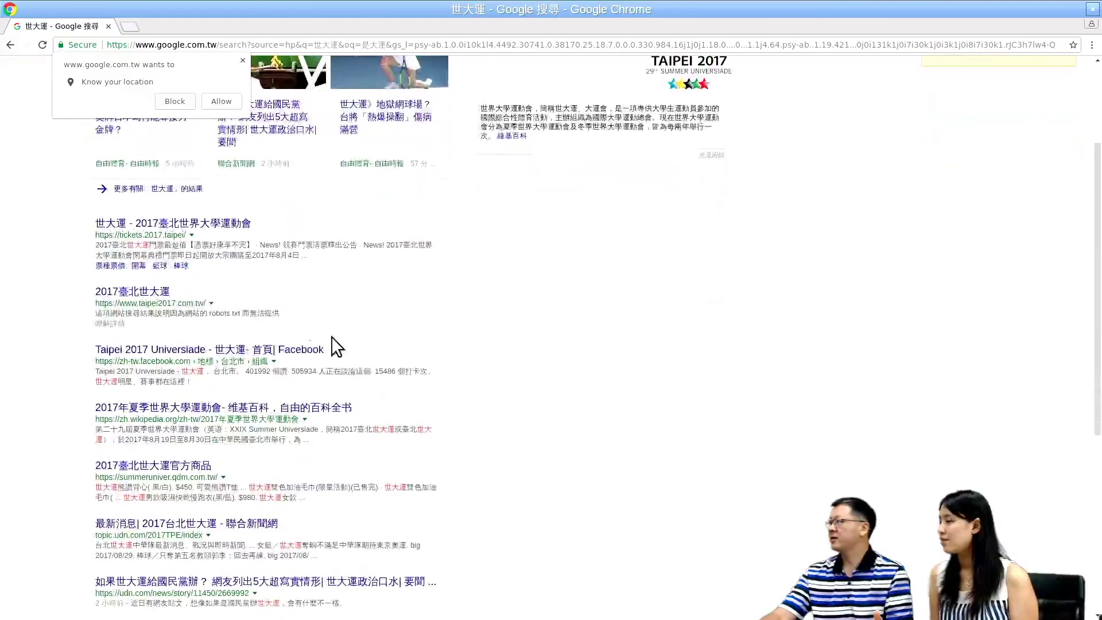
{"action": "scroll", "coordinate": [354, 339], "scroll_direction": "up", "scroll_amount": 5}
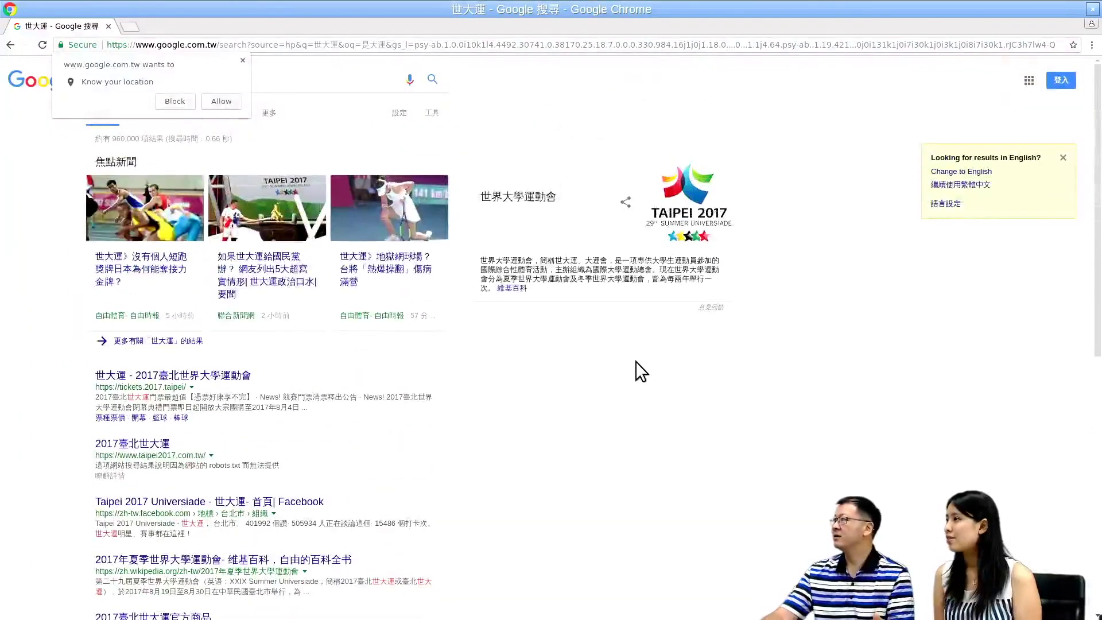
{"action": "left_click", "coordinate": [224, 103]}
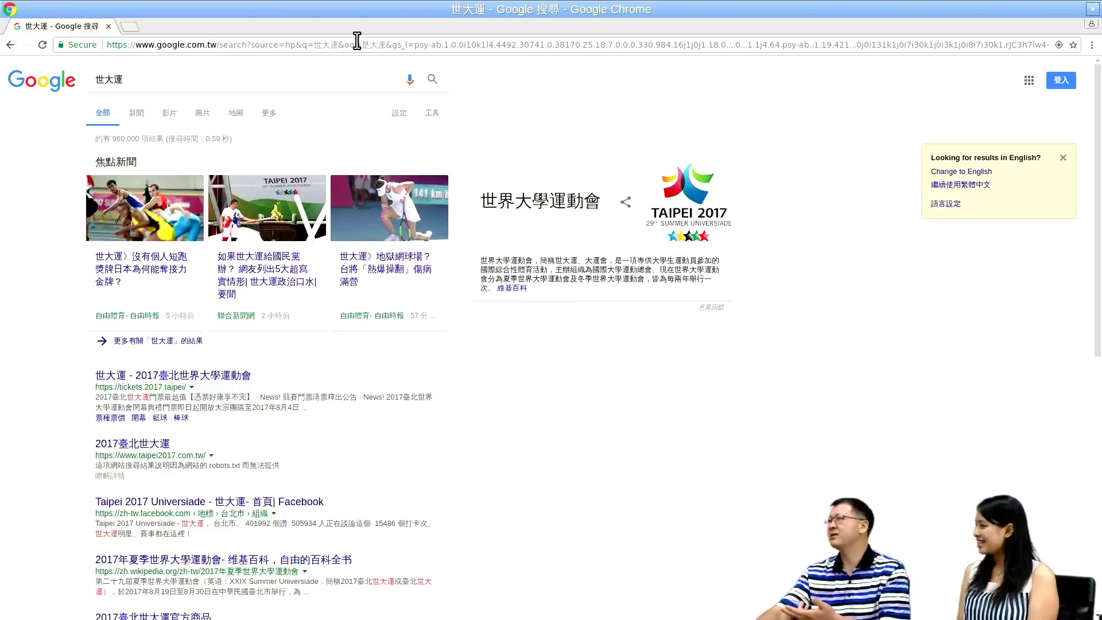
Step: Enlarge the search results page to 150% and close Chrome to return to HD Station
{"action": "key", "text": "ctrl+plus"}
{"action": "key", "text": "ctrl+plus"}
{"action": "key", "text": "ctrl+plus"}
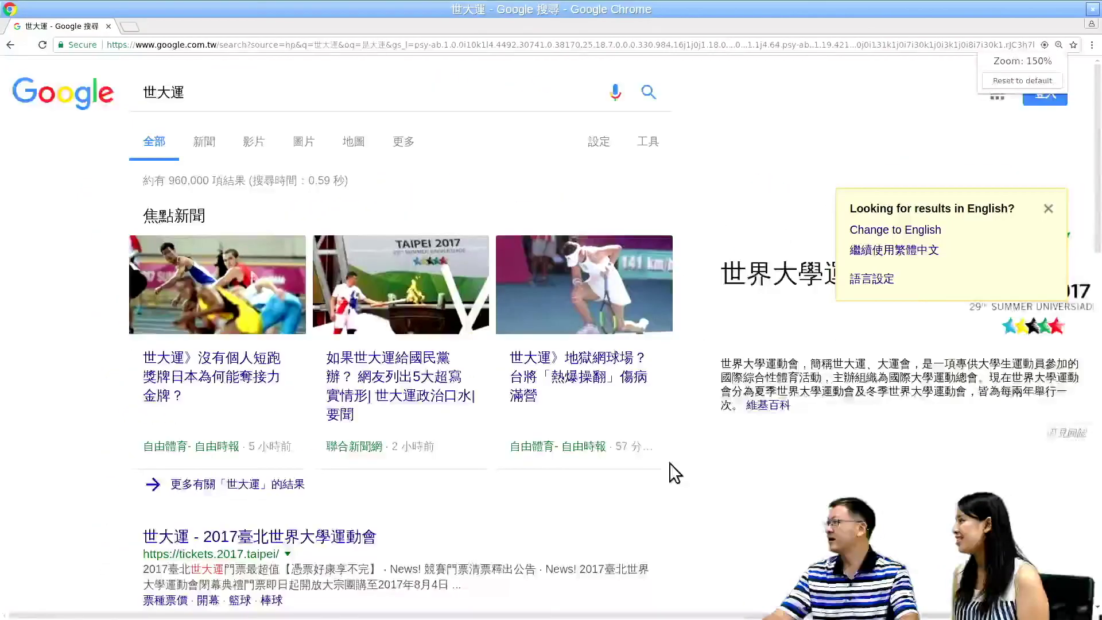
{"action": "key", "text": "ctrl+plus"}
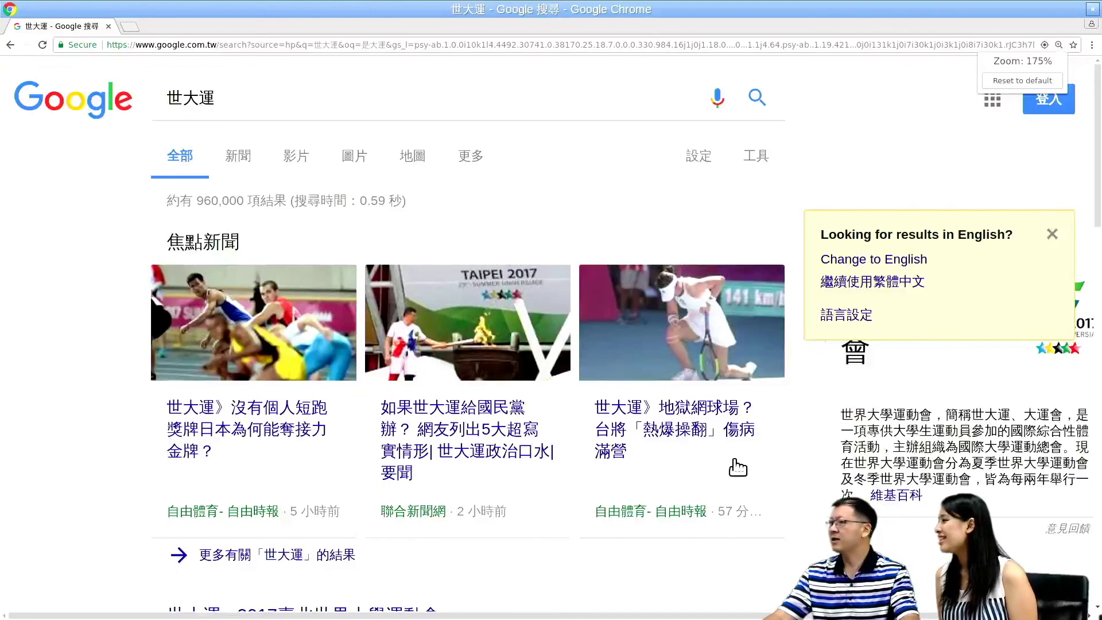
{"action": "key", "text": "ctrl+minus"}
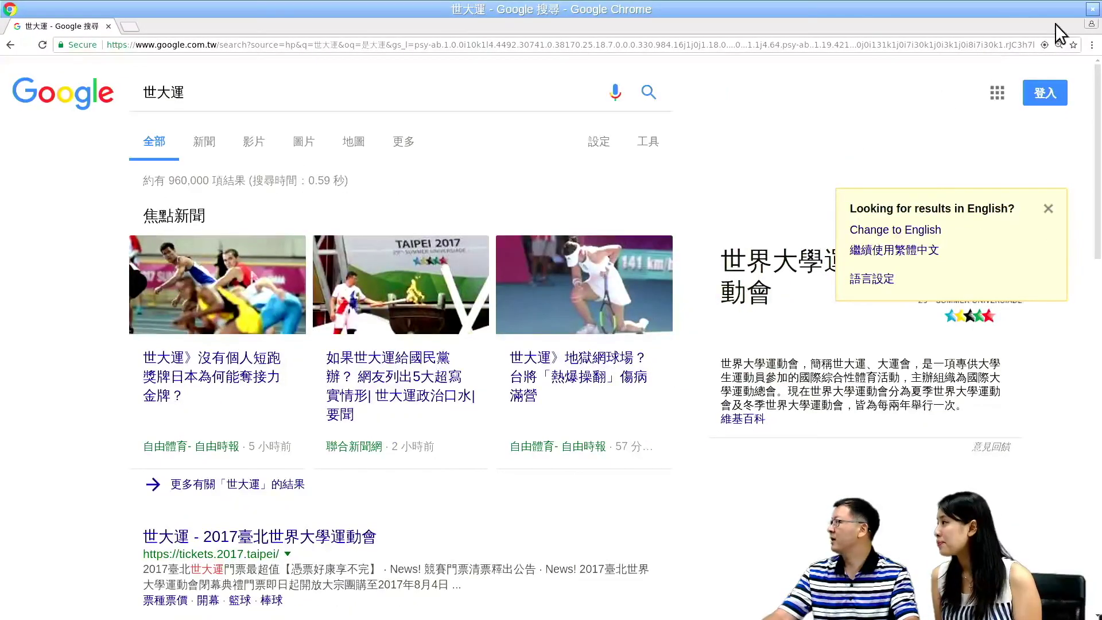
{"action": "left_click", "coordinate": [1093, 9]}
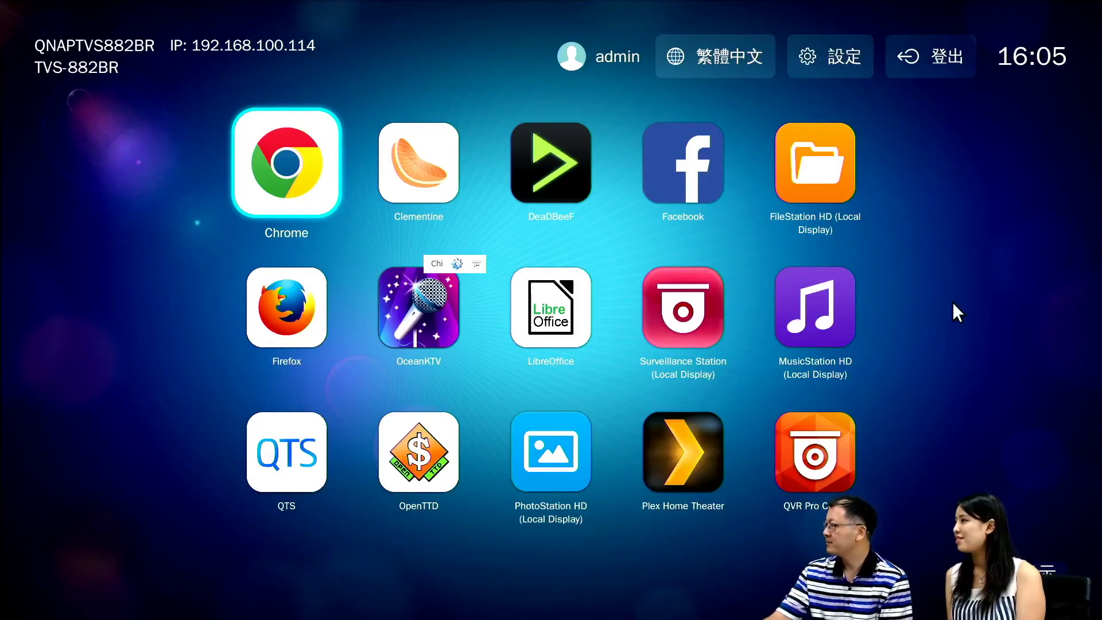
Step: Launch LibreOffice from the HD Station home screen
{"action": "key", "text": "Down"}
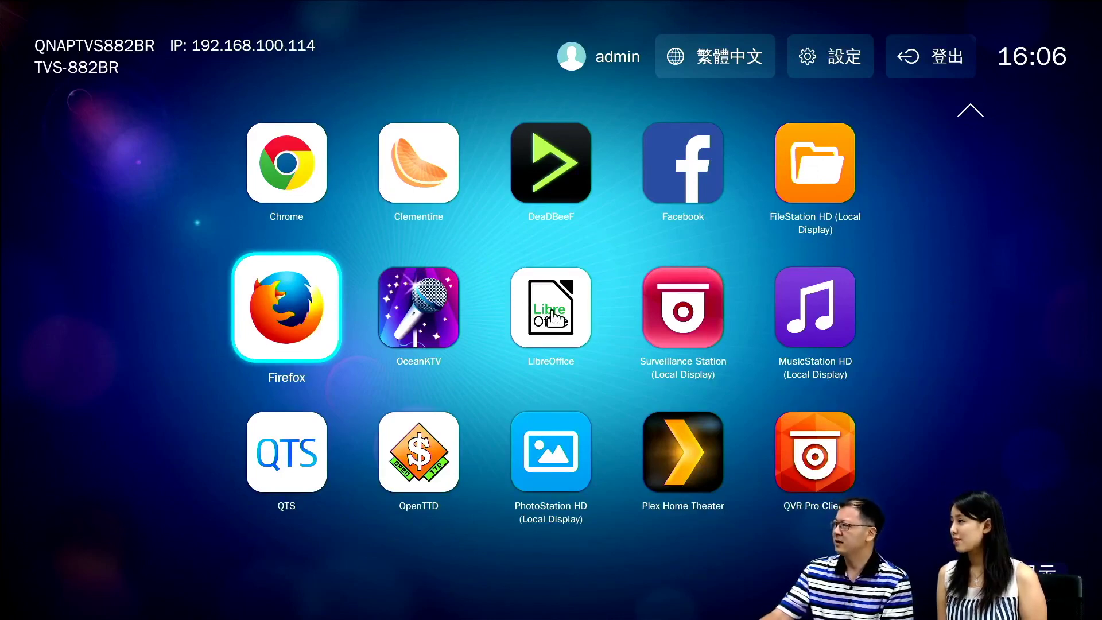
{"action": "left_click", "coordinate": [551, 313]}
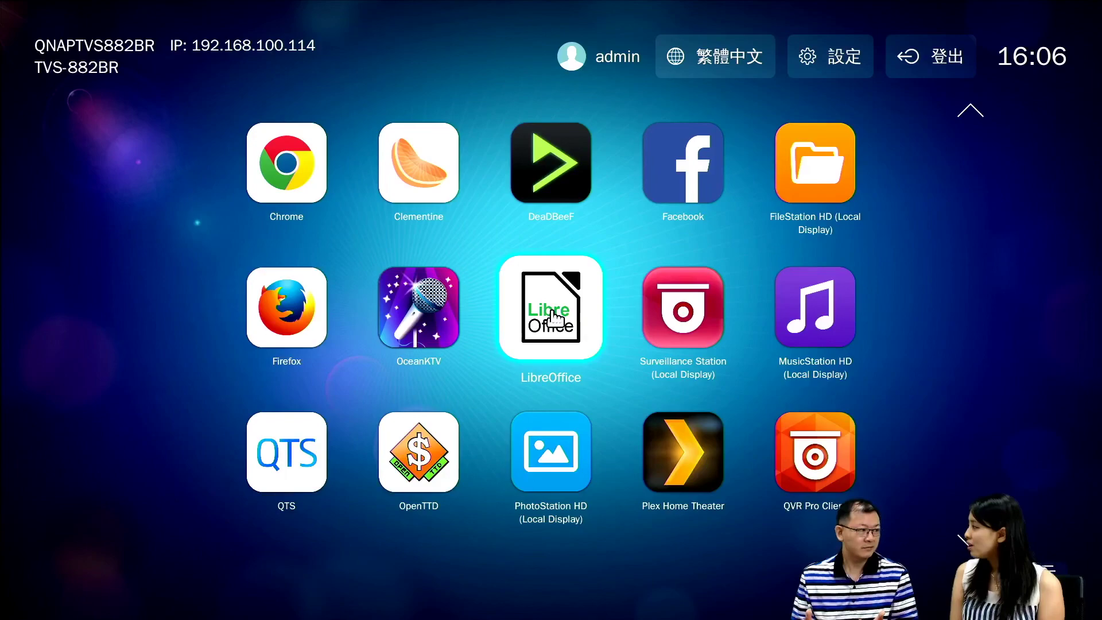
{"action": "left_click", "coordinate": [552, 313]}
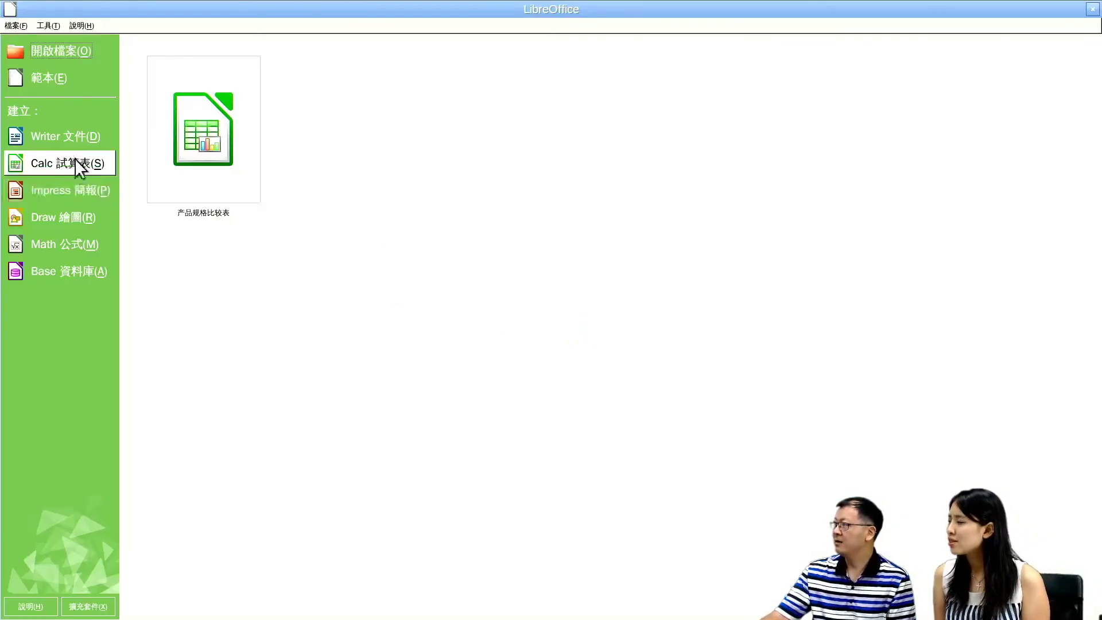
Step: Open the spreadsheet 产品规格比较表.xlsx from the 我的文件夹 folder, view it, and close it again
{"action": "left_click", "coordinate": [56, 50]}
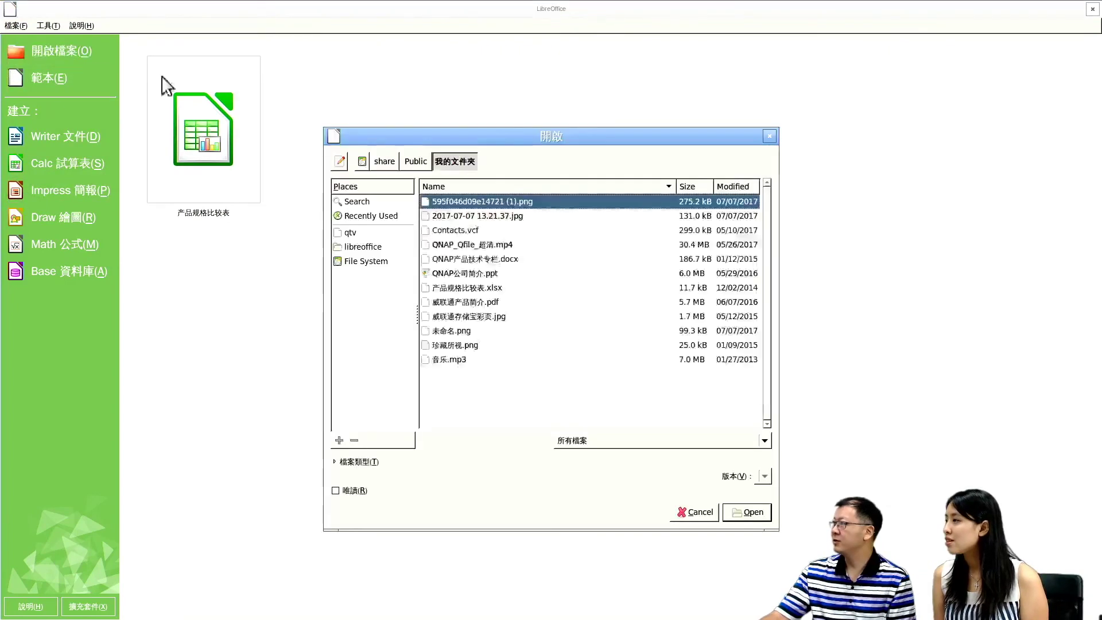
{"action": "double_click", "coordinate": [478, 288]}
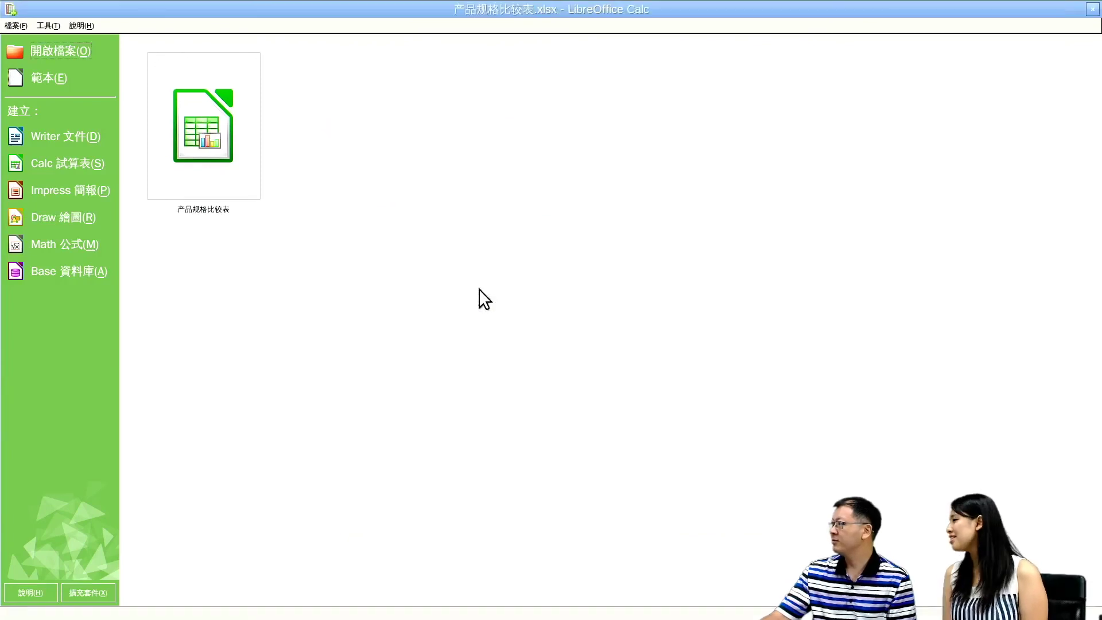
{"action": "left_click", "coordinate": [545, 386]}
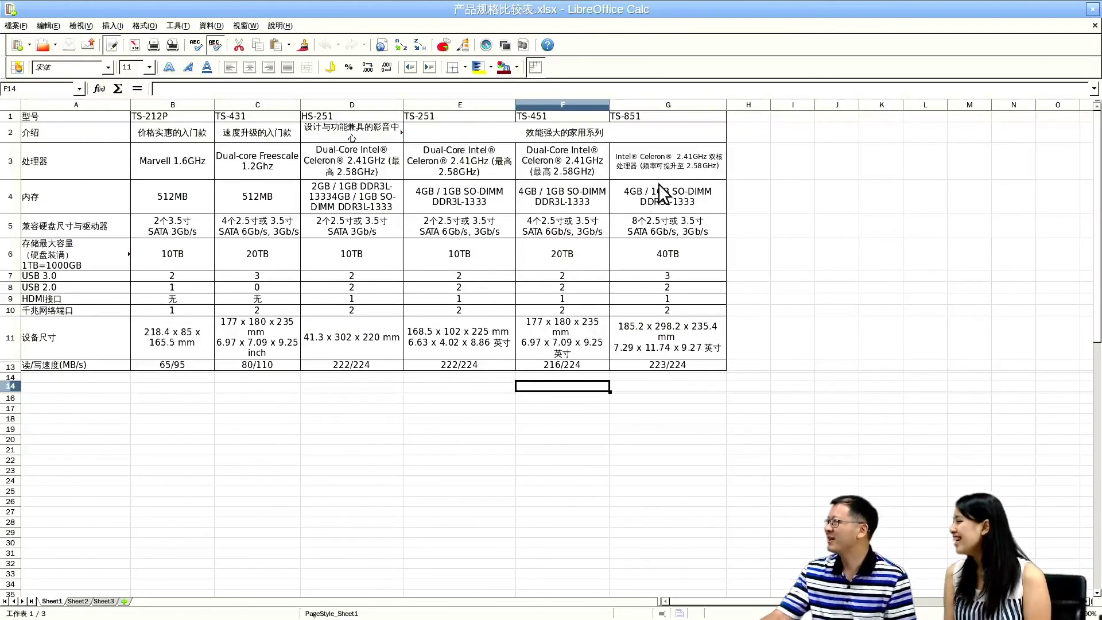
{"action": "left_click", "coordinate": [1094, 24]}
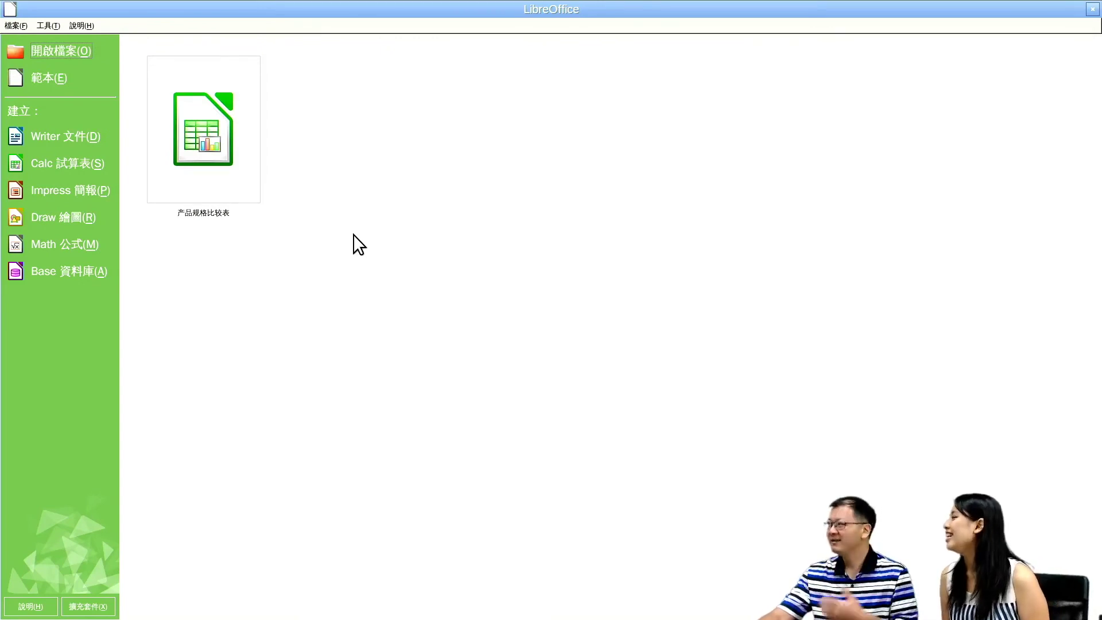
Step: Open the presentation QNAP公司简介.ppt from the 我的文件夹 folder, view it, and close LibreOffice to return to HD Station
{"action": "left_click", "coordinate": [63, 45]}
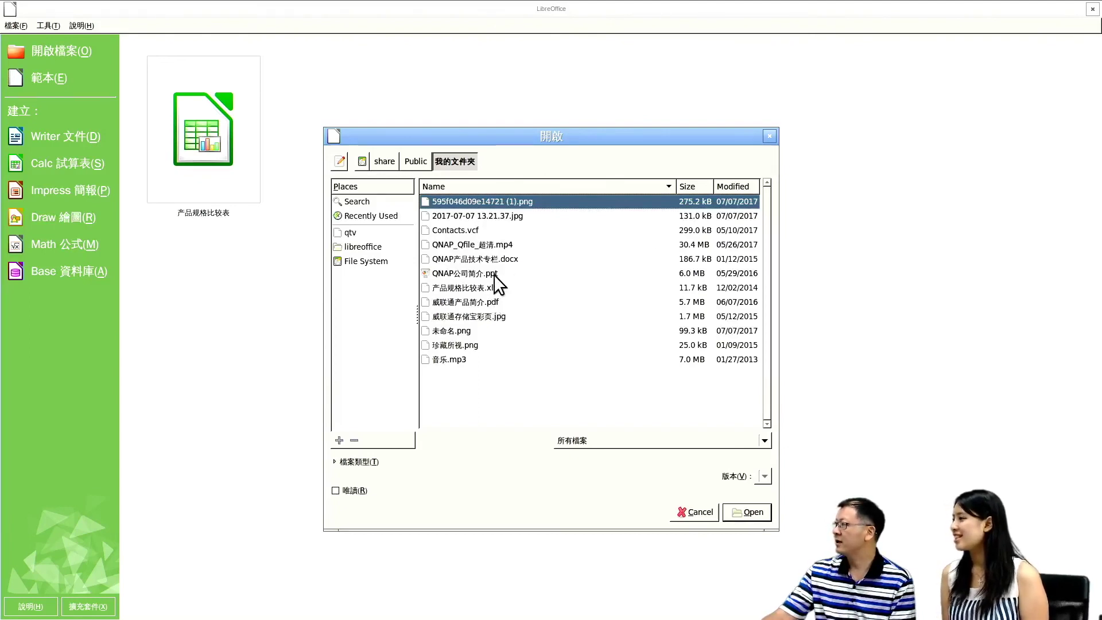
{"action": "double_click", "coordinate": [493, 275]}
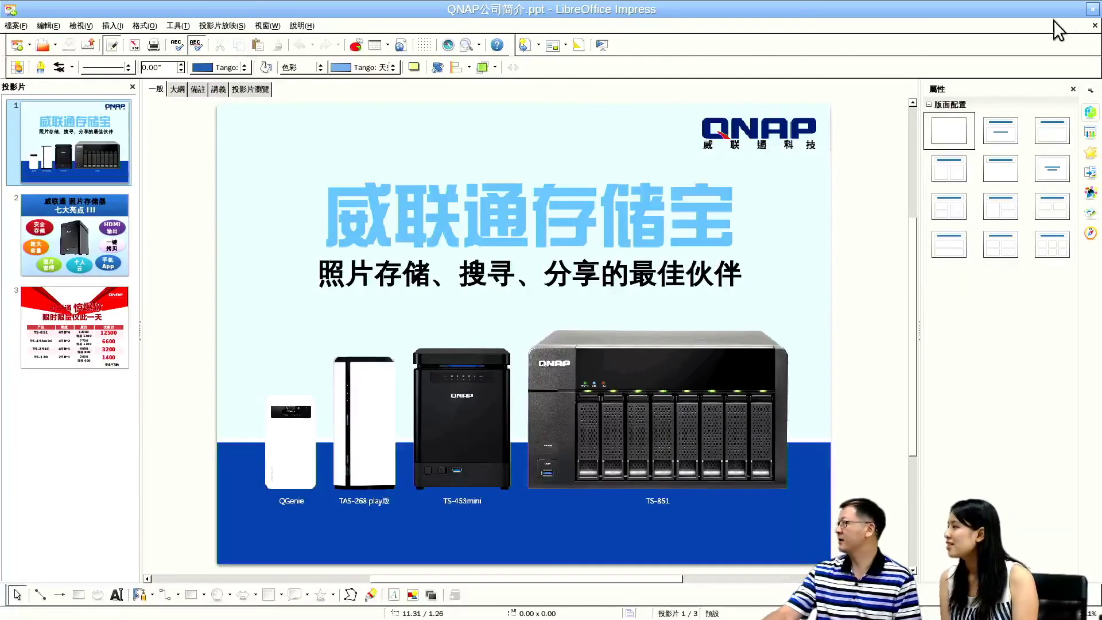
{"action": "left_click", "coordinate": [1091, 10]}
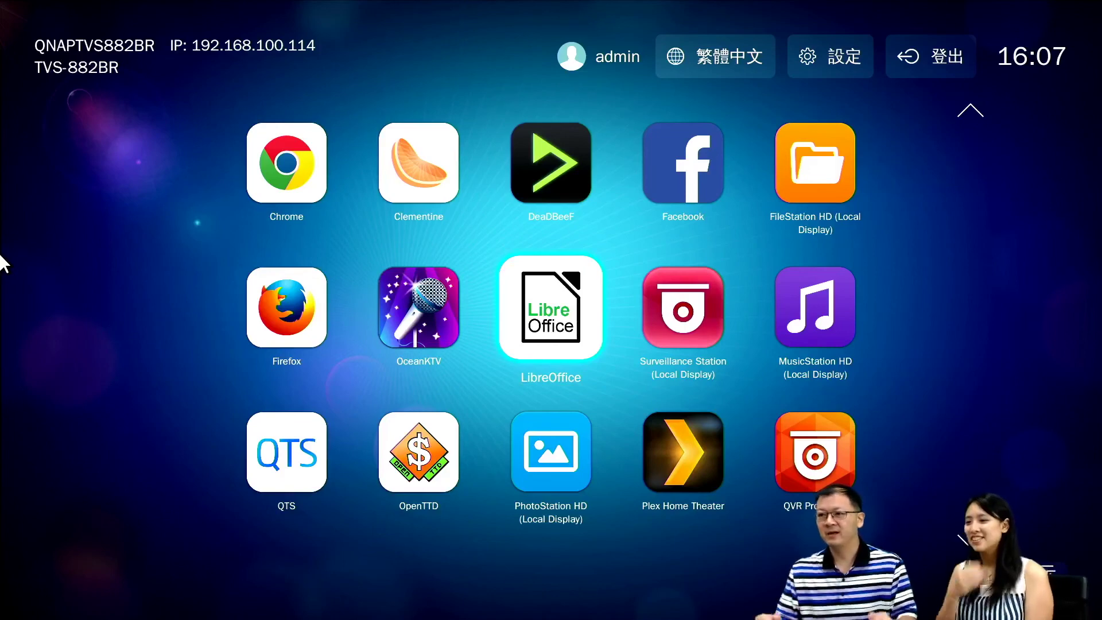
Step: Launch the SuperTux game from the HD Station home screen
{"action": "key", "text": "Down"}
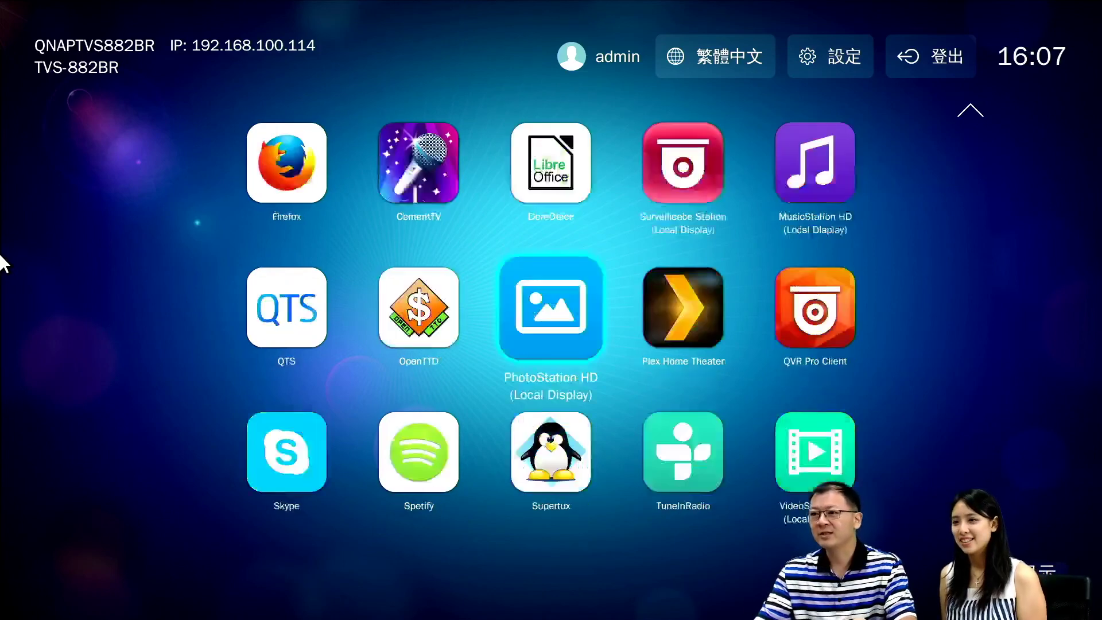
{"action": "key", "text": "Down"}
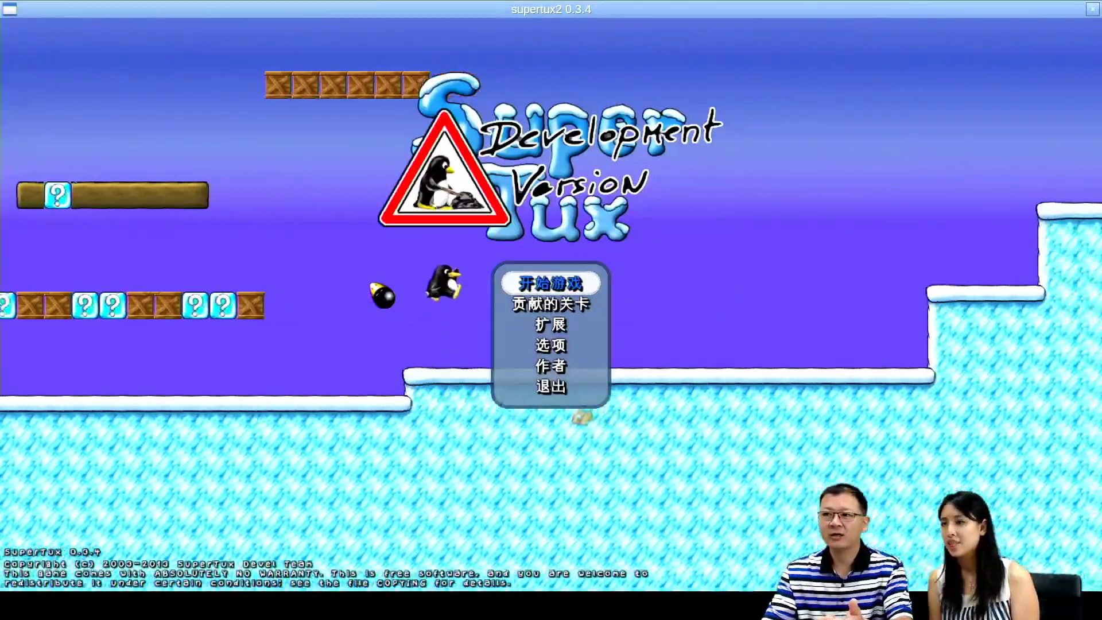
{"action": "key", "text": "Down"}
{"action": "key", "text": "Down"}
{"action": "key", "text": "Down"}
{"action": "key", "text": "Down"}
{"action": "key", "text": "Down"}
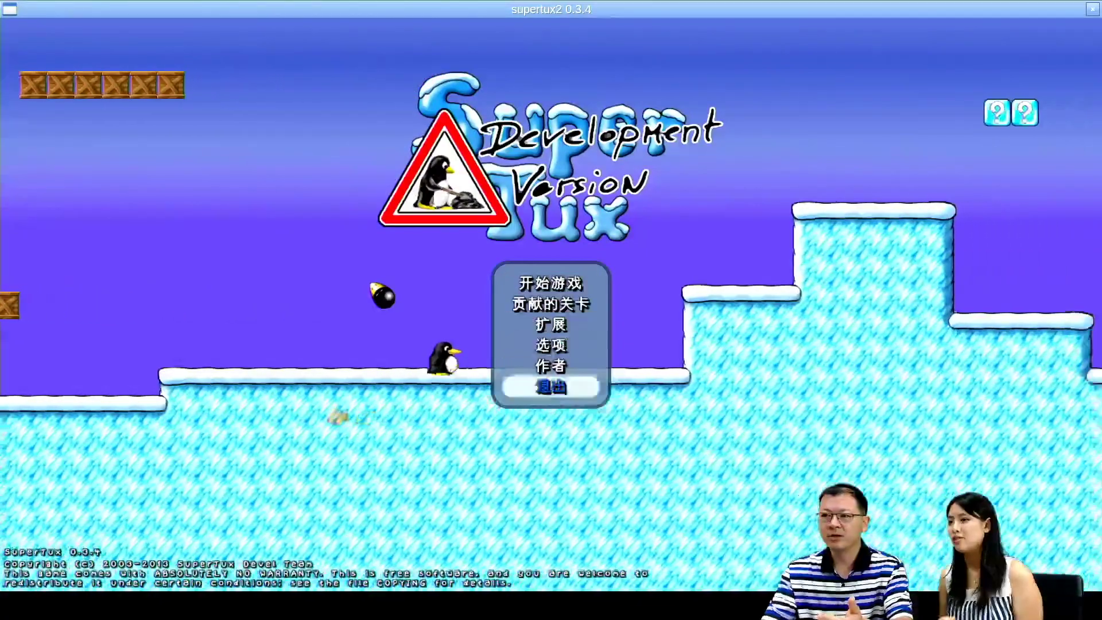
{"action": "key", "text": "Up"}
{"action": "key", "text": "Up"}
{"action": "key", "text": "Up"}
{"action": "key", "text": "Up"}
{"action": "key", "text": "Up"}
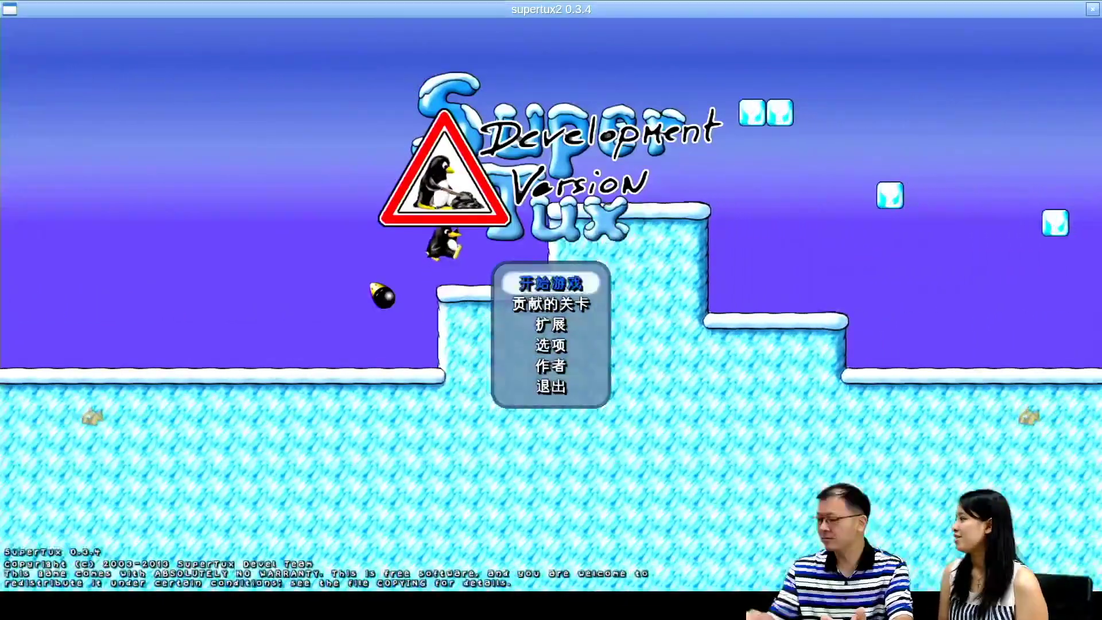
{"action": "key", "text": "Up"}
{"action": "key", "text": "Up"}
{"action": "key", "text": "Down"}
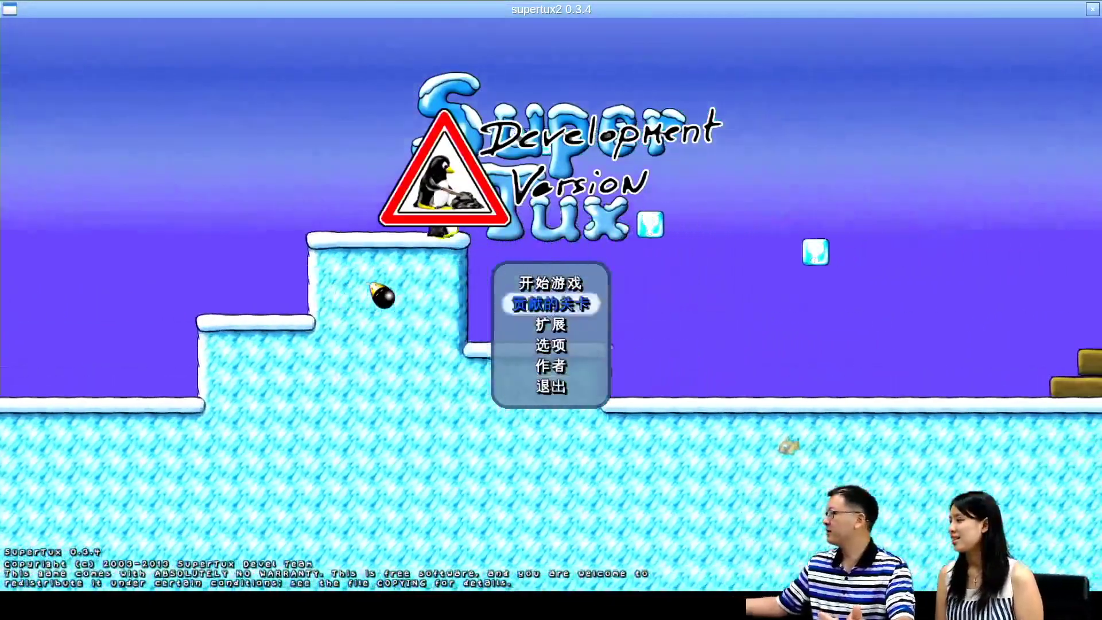
{"action": "key", "text": "Up"}
{"action": "key", "text": "Up"}
{"action": "key", "text": "Up"}
{"action": "key", "text": "Up"}
{"action": "key", "text": "Up"}
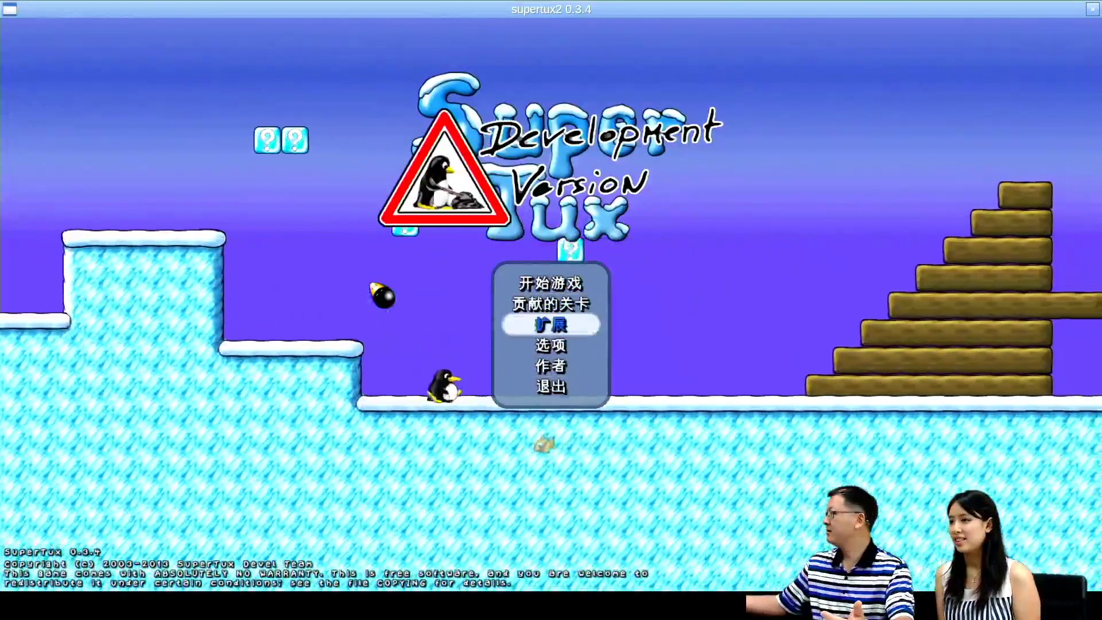
{"action": "key", "text": "Up"}
{"action": "key", "text": "Up"}
{"action": "key", "text": "Up"}
{"action": "key", "text": "Up"}
{"action": "key", "text": "Up"}
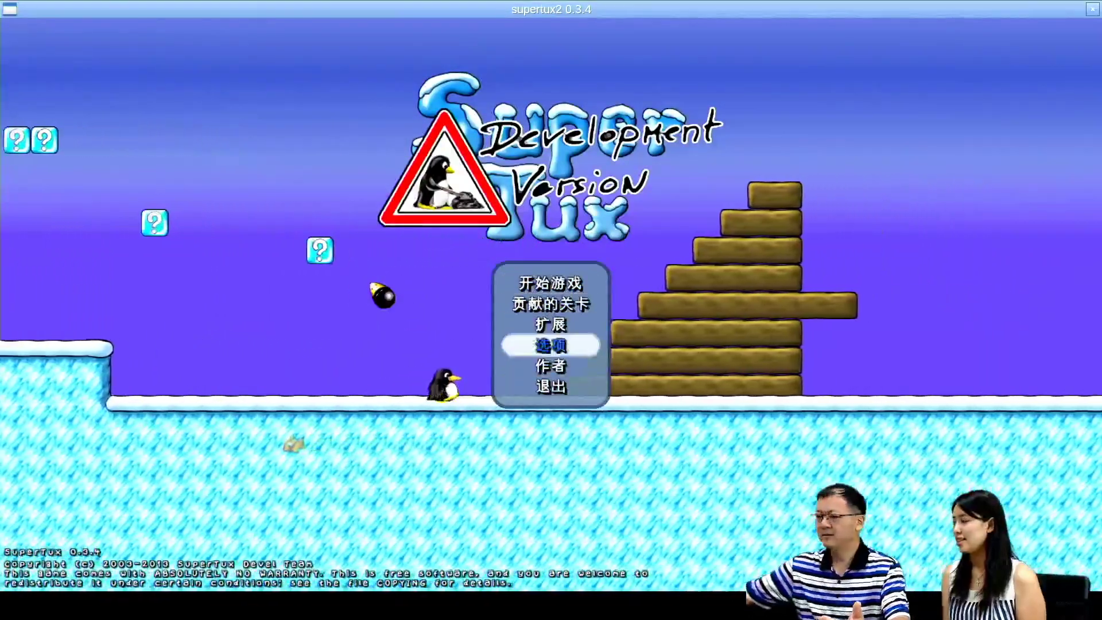
{"action": "key", "text": "Up"}
{"action": "key", "text": "Up"}
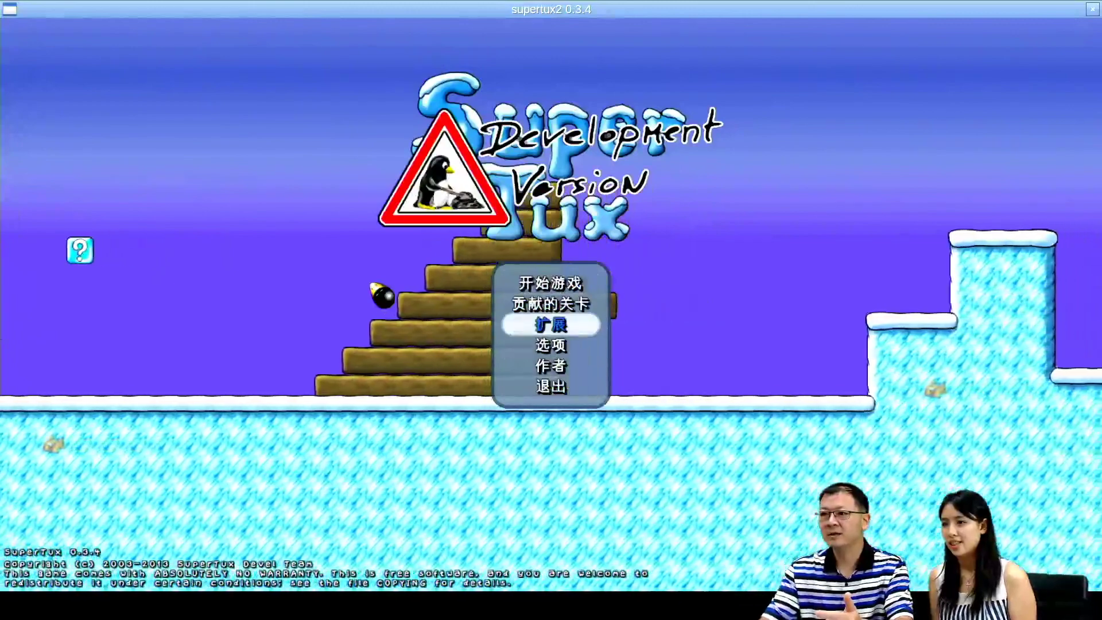
{"action": "key", "text": "Down"}
{"action": "key", "text": "Down"}
{"action": "key", "text": "Down"}
{"action": "key", "text": "Down"}
{"action": "key", "text": "Down"}
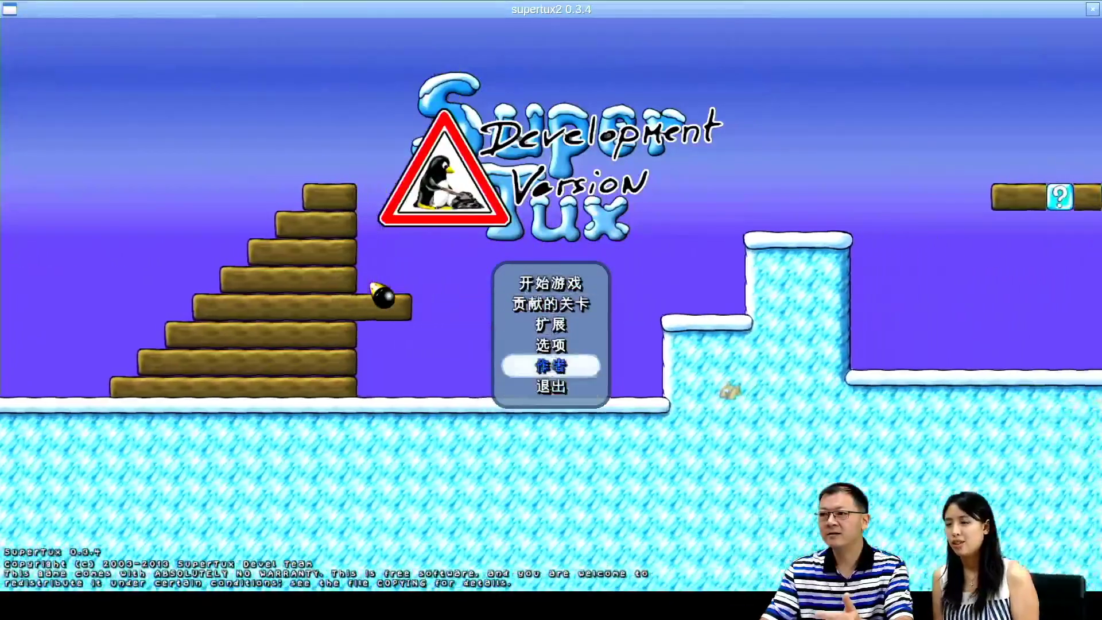
{"action": "key", "text": "Down"}
{"action": "key", "text": "Down"}
{"action": "key", "text": "Down"}
{"action": "key", "text": "Down"}
{"action": "key", "text": "Down"}
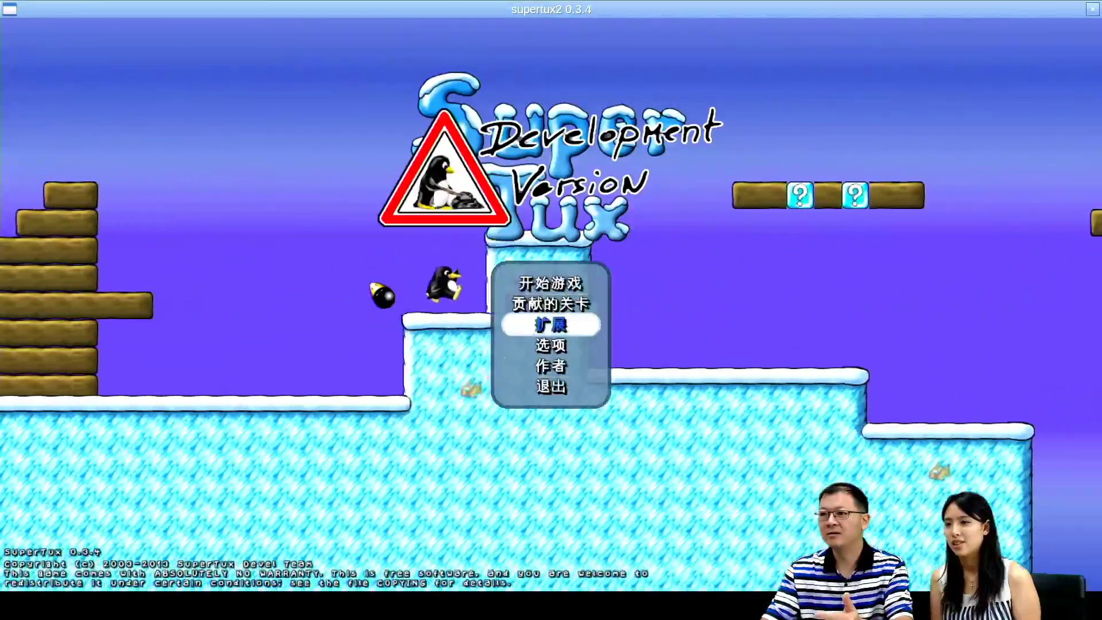
{"action": "key", "text": "Down"}
{"action": "key", "text": "Down"}
{"action": "key", "text": "Down"}
{"action": "key", "text": "Down"}
{"action": "key", "text": "Down"}
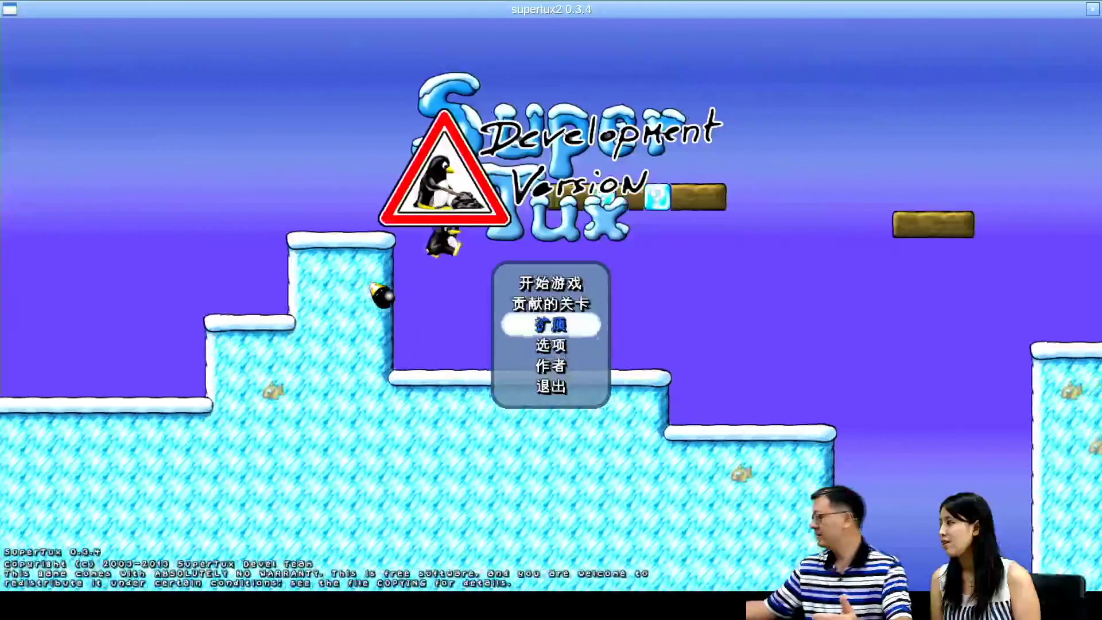
{"action": "key", "text": "Down"}
{"action": "key", "text": "Down"}
{"action": "key", "text": "Down"}
{"action": "key", "text": "Down"}
{"action": "key", "text": "Down"}
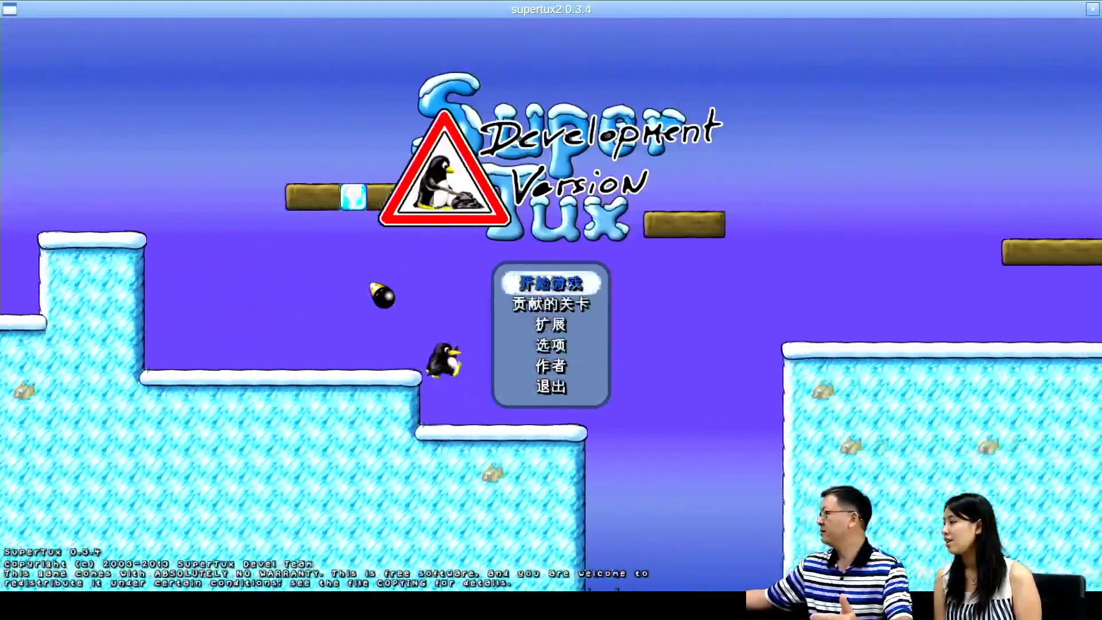
{"action": "key", "text": "Down"}
{"action": "key", "text": "Down"}
{"action": "key", "text": "Down"}
{"action": "key", "text": "Down"}
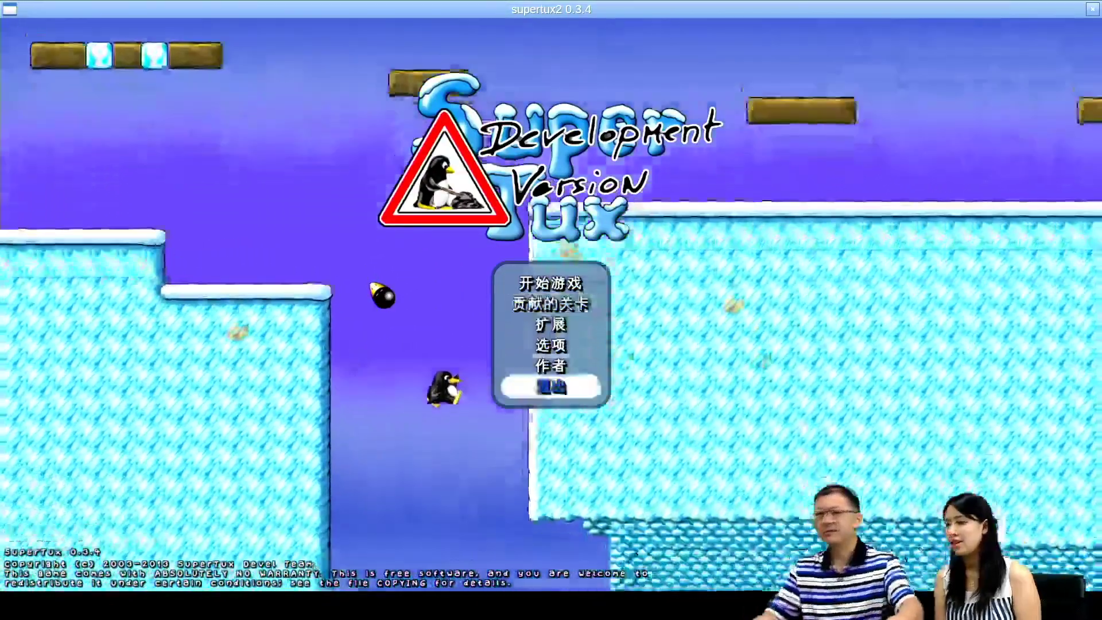
{"action": "key", "text": "Down"}
{"action": "key", "text": "Down"}
{"action": "key", "text": "Down"}
{"action": "key", "text": "Down"}
{"action": "key", "text": "Down"}
{"action": "key", "text": "Down"}
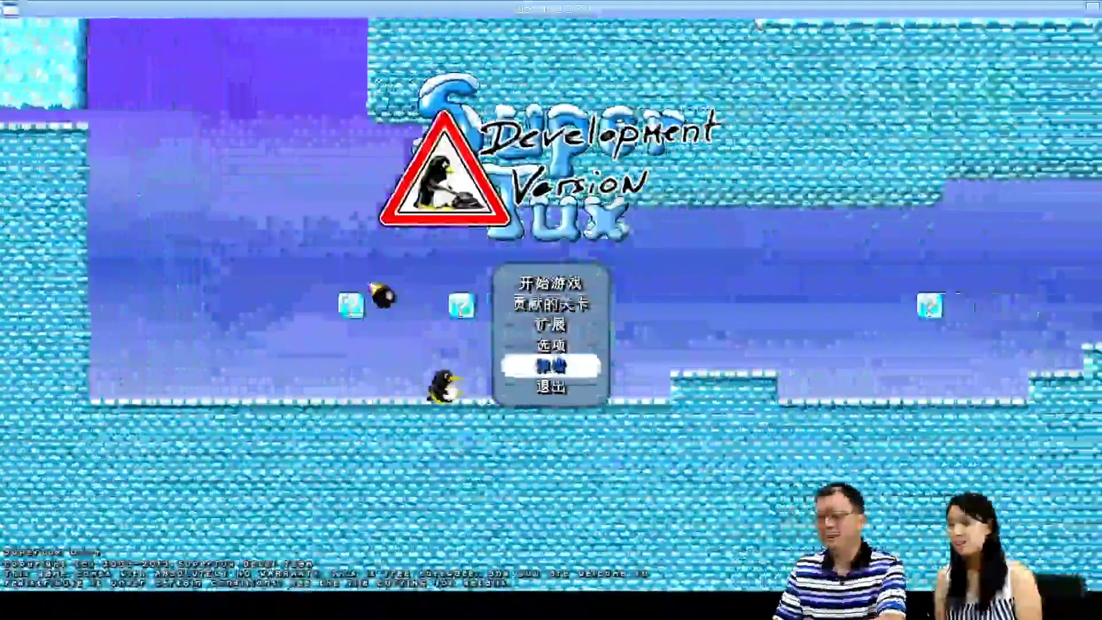
{"action": "key", "text": "Down"}
{"action": "key", "text": "Down"}
{"action": "key", "text": "Down"}
{"action": "key", "text": "Down"}
{"action": "key", "text": "Down"}
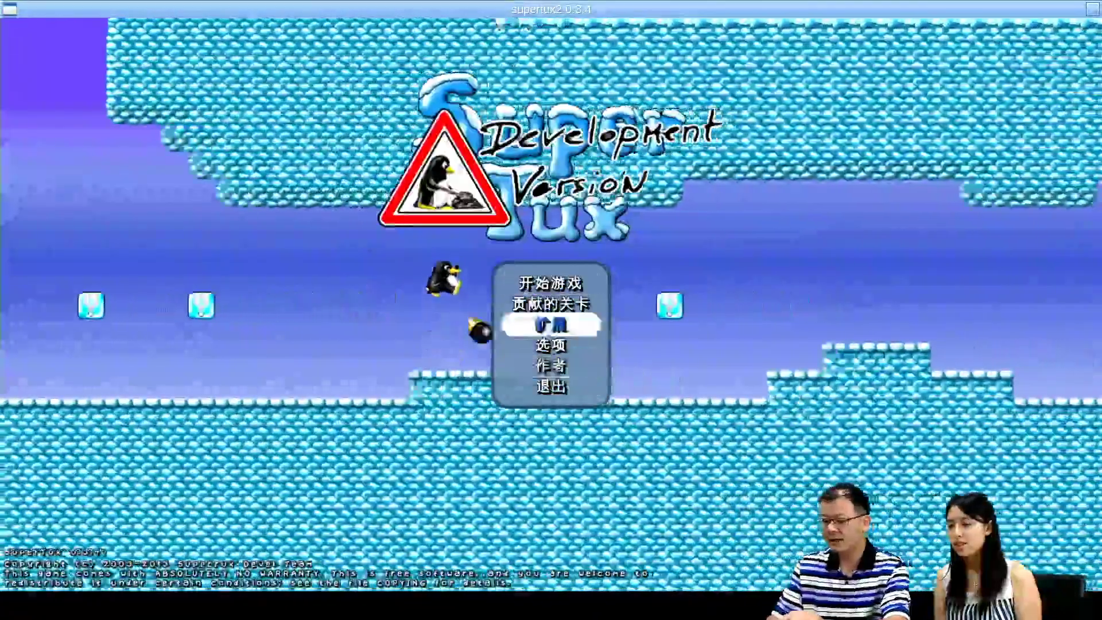
{"action": "key", "text": "Down"}
{"action": "key", "text": "Down"}
{"action": "key", "text": "Down"}
{"action": "key", "text": "Down"}
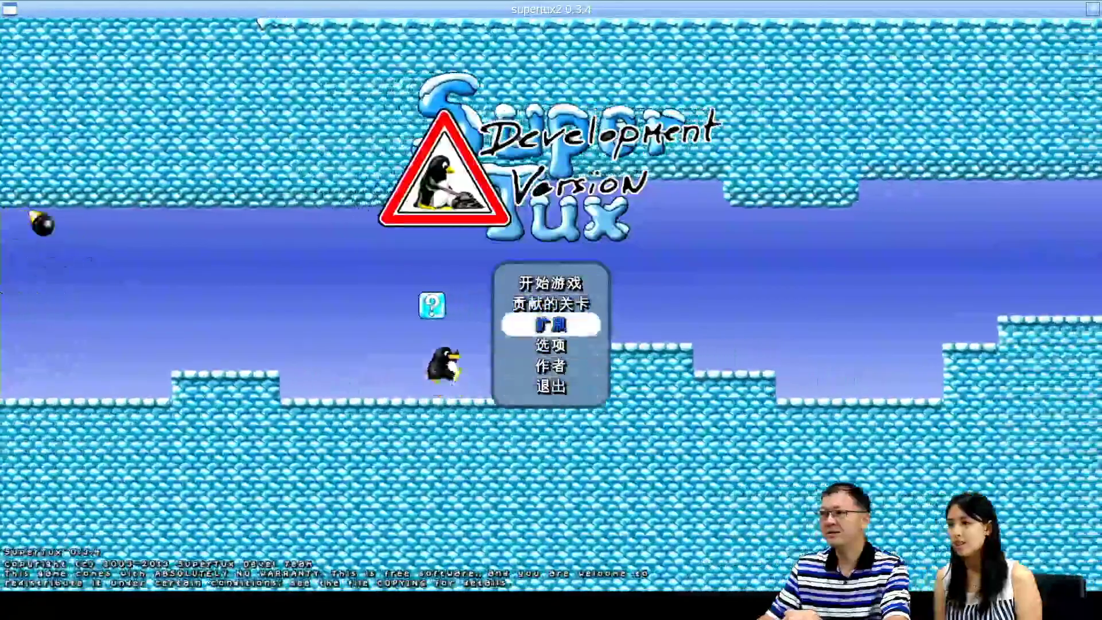
{"action": "key", "text": "Down"}
{"action": "key", "text": "Down"}
{"action": "key", "text": "Down"}
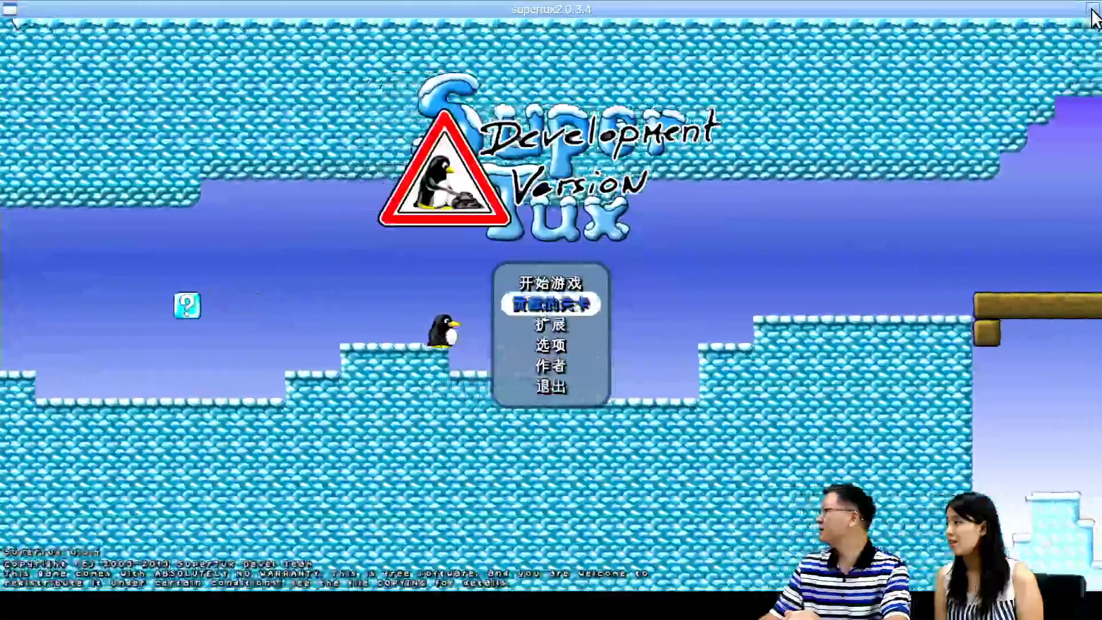